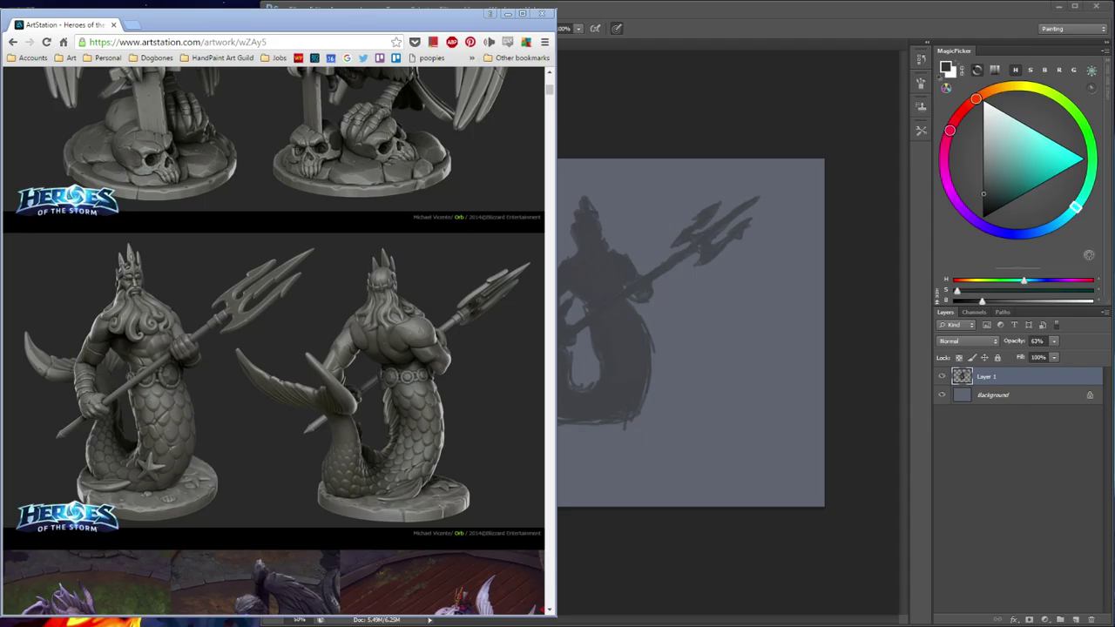
Switch to the merman silhouette in Photoshop, reduce the brush to size 9, and choose a darker near-black colour
key("alt+Tab")
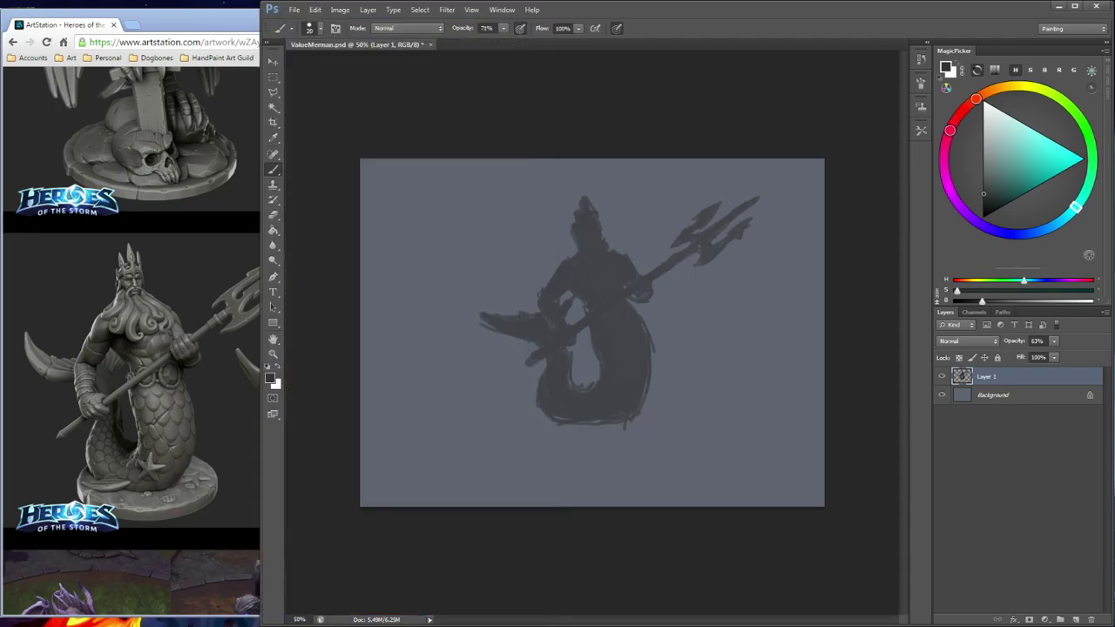
key("ctrl+plus")
key("ctrl+plus")
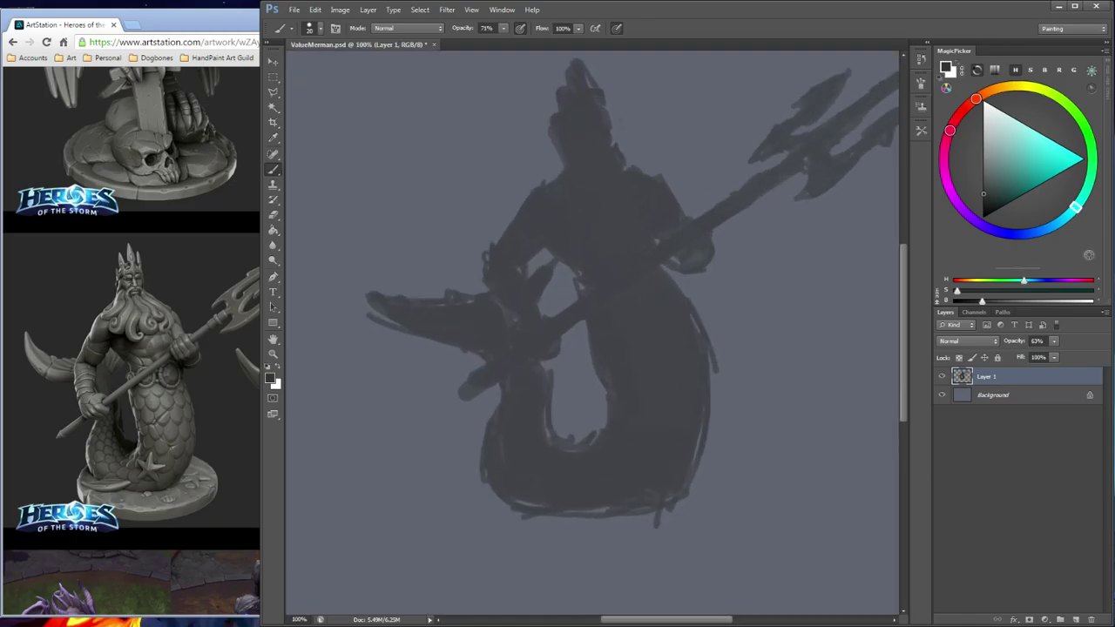
mouse_move(653, 109)
left_mouse_down()
mouse_move(686, 132)
mouse_move(702, 170)
left_mouse_up()
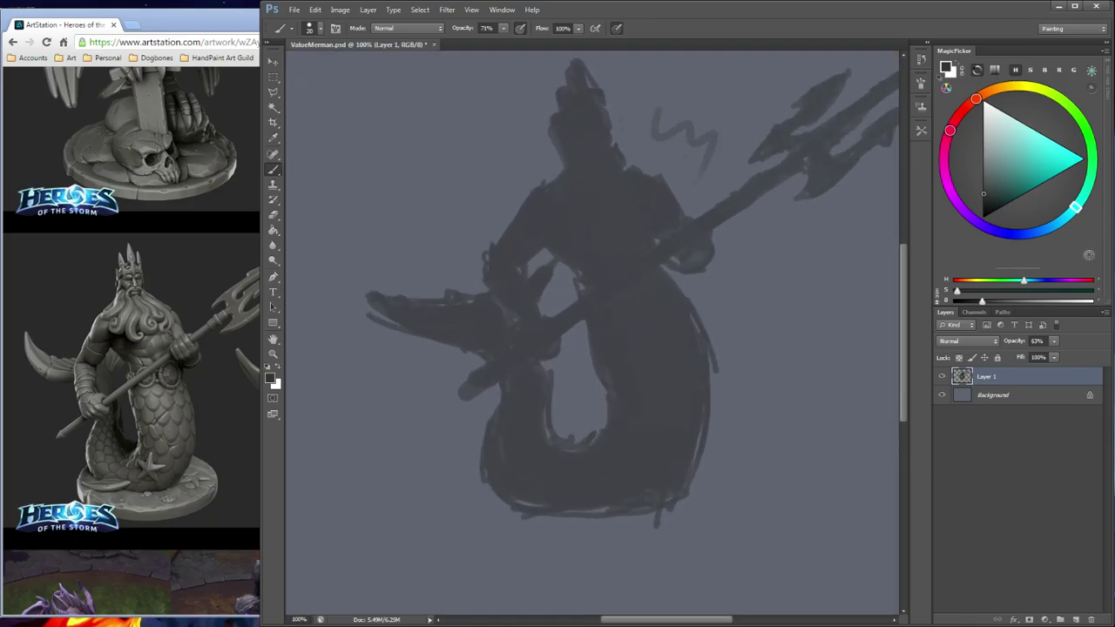
key("ctrl+z")
key("bracketleft")
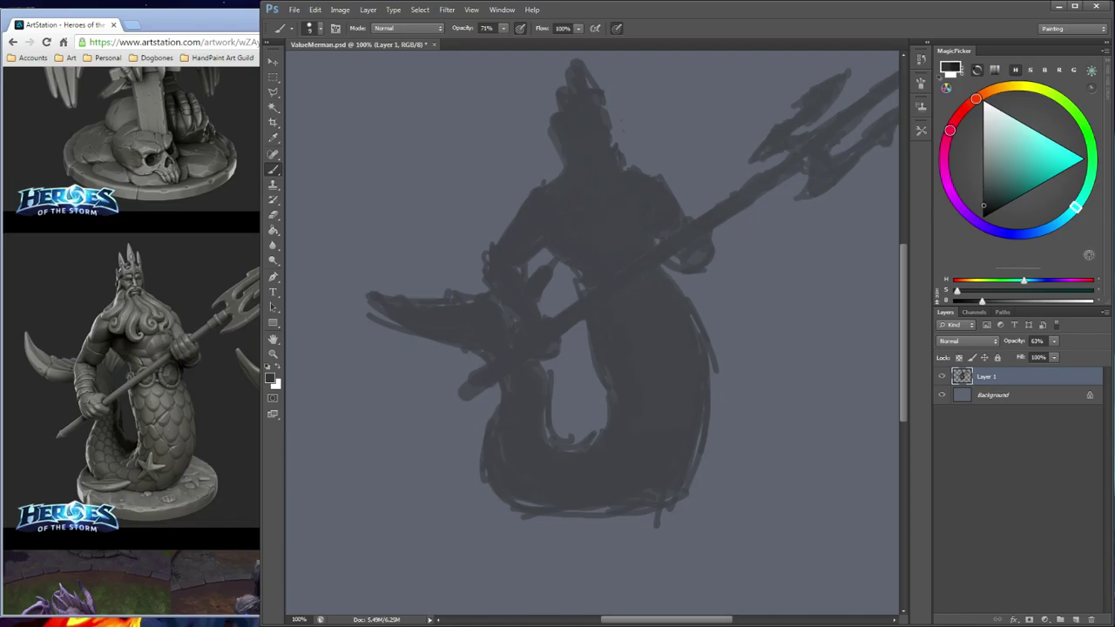
left_click(984, 207)
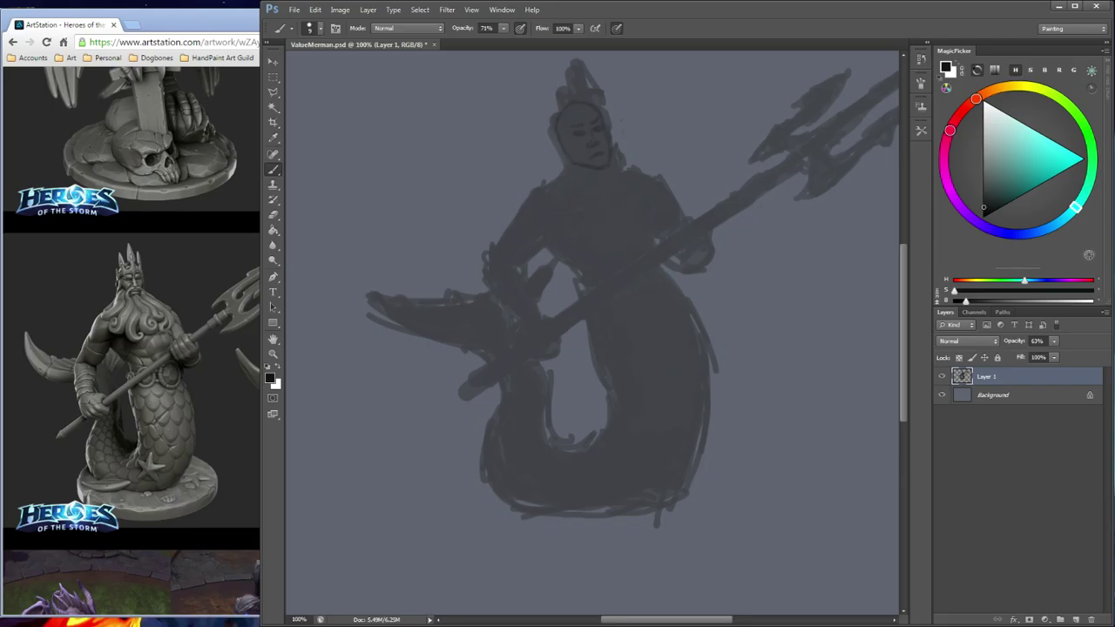
Add a new layer above the silhouette and set the brush opacity to 100%
left_click(1075, 619)
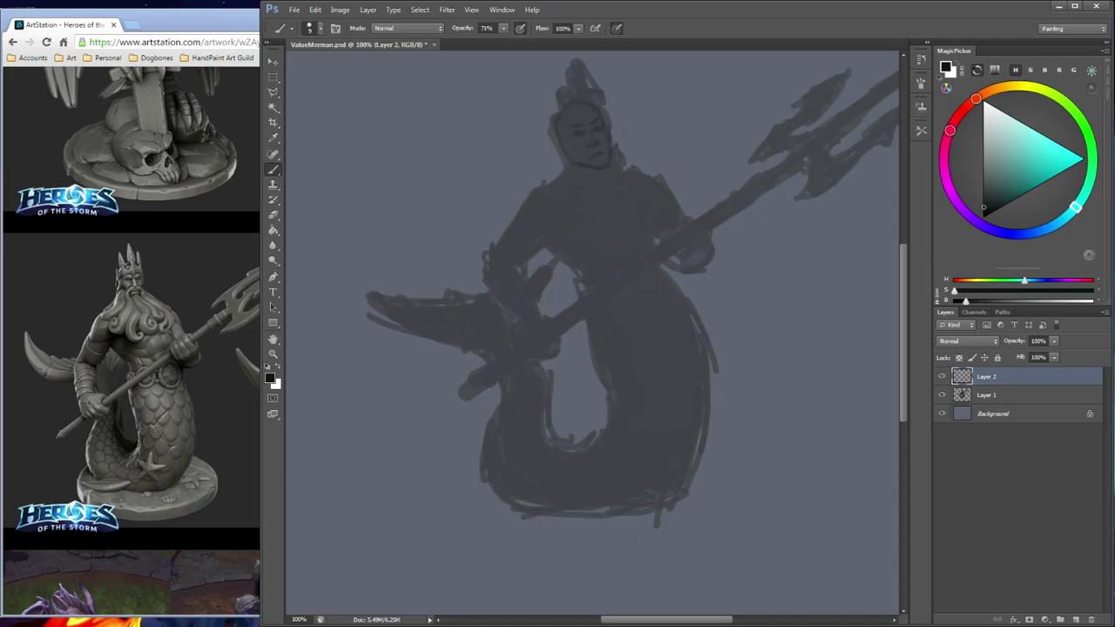
left_click(504, 29)
left_click_drag(505, 42, 522, 42)
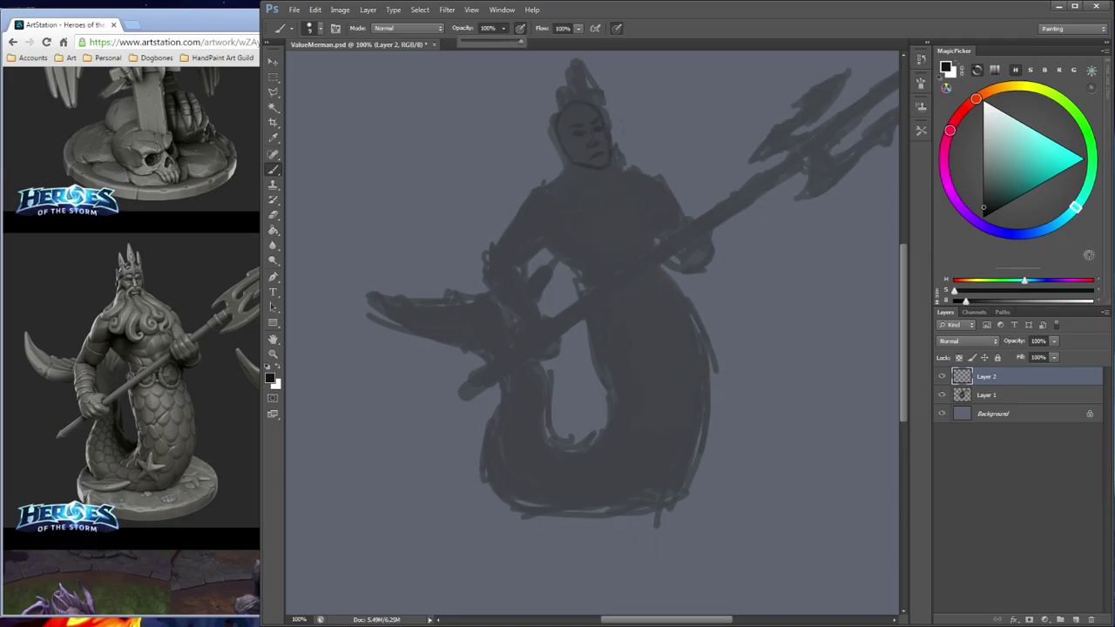
Draw the merman's eyes, brows, cheek lines, jaw and head outline in dark strokes over the faint face
left_click(597, 128)
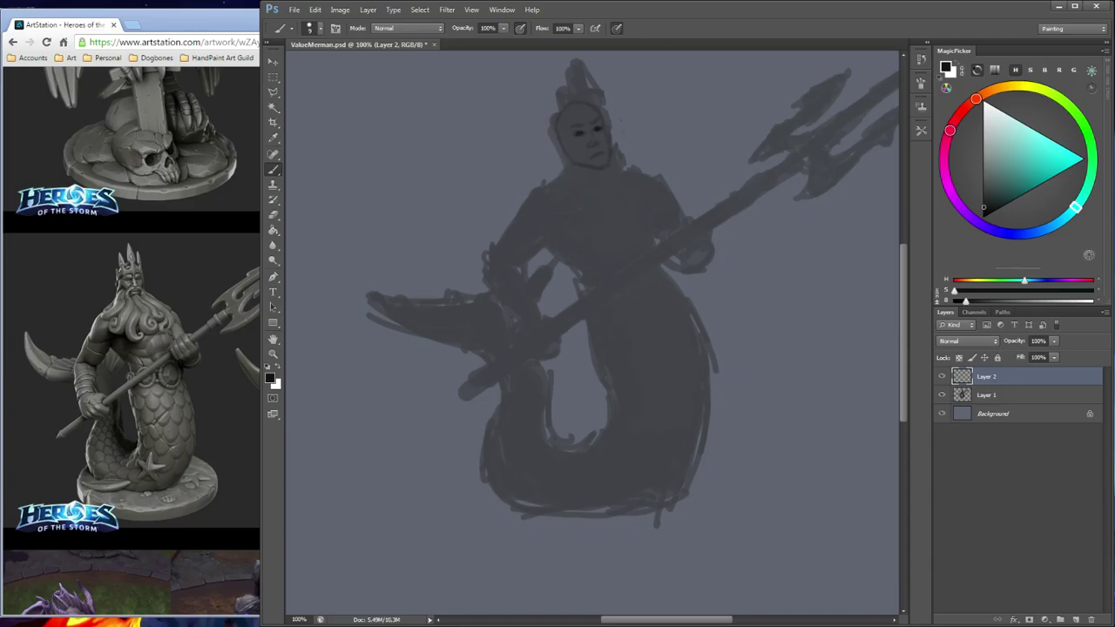
mouse_move(592, 123)
left_mouse_down()
mouse_move(601, 119)
mouse_move(585, 122)
left_mouse_up()
left_click_drag(605, 115, 612, 145)
left_click_drag(610, 140, 612, 161)
left_click_drag(559, 135, 563, 149)
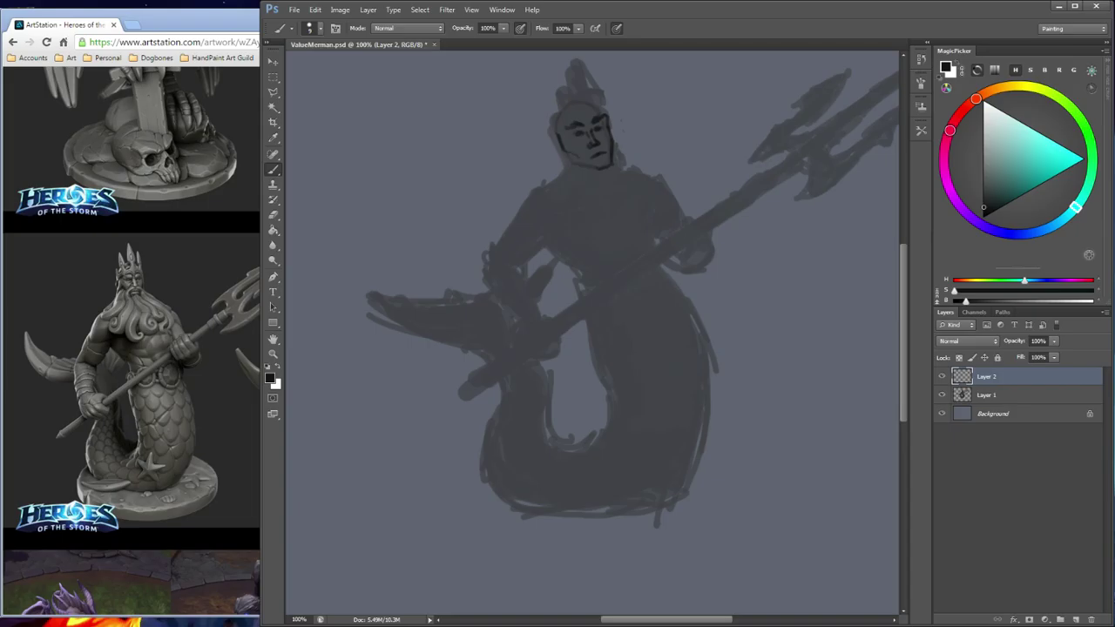
left_click_drag(565, 157, 599, 167)
mouse_move(595, 98)
left_mouse_down()
mouse_move(604, 112)
mouse_move(554, 128)
mouse_move(597, 95)
left_mouse_up()
Rotate the face sketch clockwise by about 8 degrees with Free Transform
key("ctrl+t")
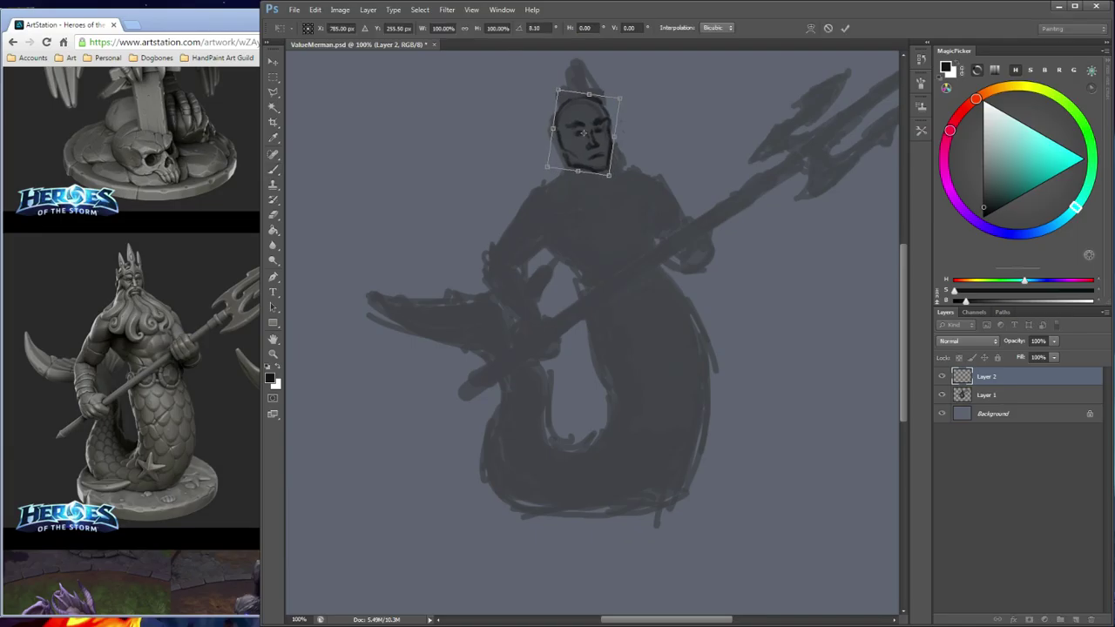
key("Return")
key("b")
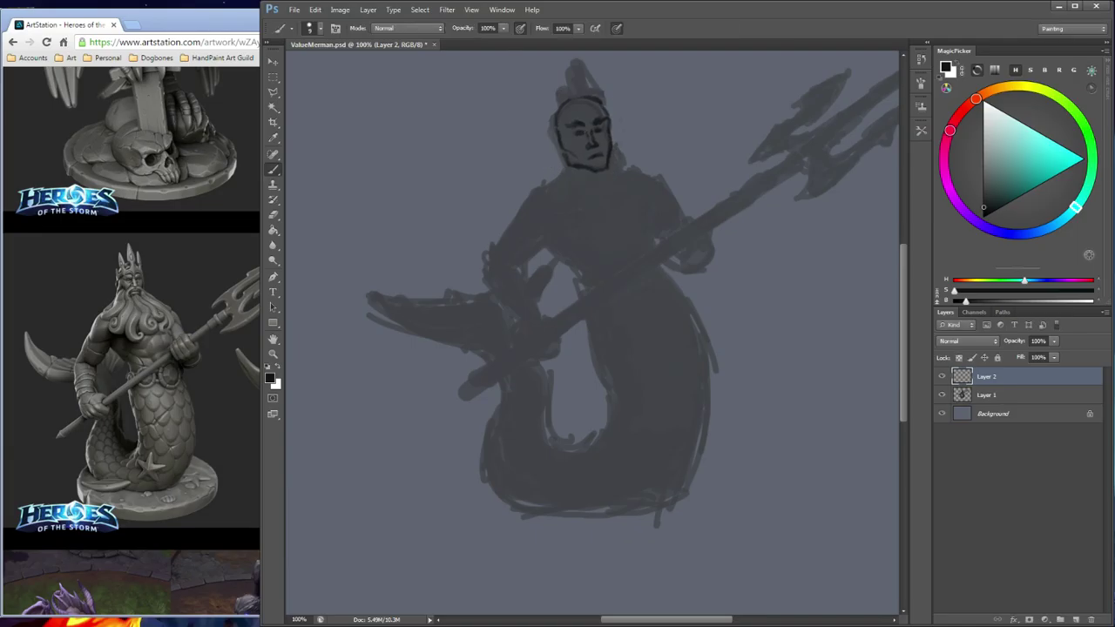
key("v")
key("b")
Sketch the moustache and the curling beard locks at the left and centre of the chest
left_click_drag(583, 169, 598, 171)
mouse_move(564, 160)
left_mouse_down()
mouse_move(547, 196)
mouse_move(566, 198)
left_mouse_up()
left_click_drag(579, 168, 575, 188)
mouse_move(575, 150)
left_mouse_down()
mouse_move(589, 204)
mouse_move(571, 230)
mouse_move(545, 200)
mouse_move(561, 218)
mouse_move(558, 207)
left_mouse_up()
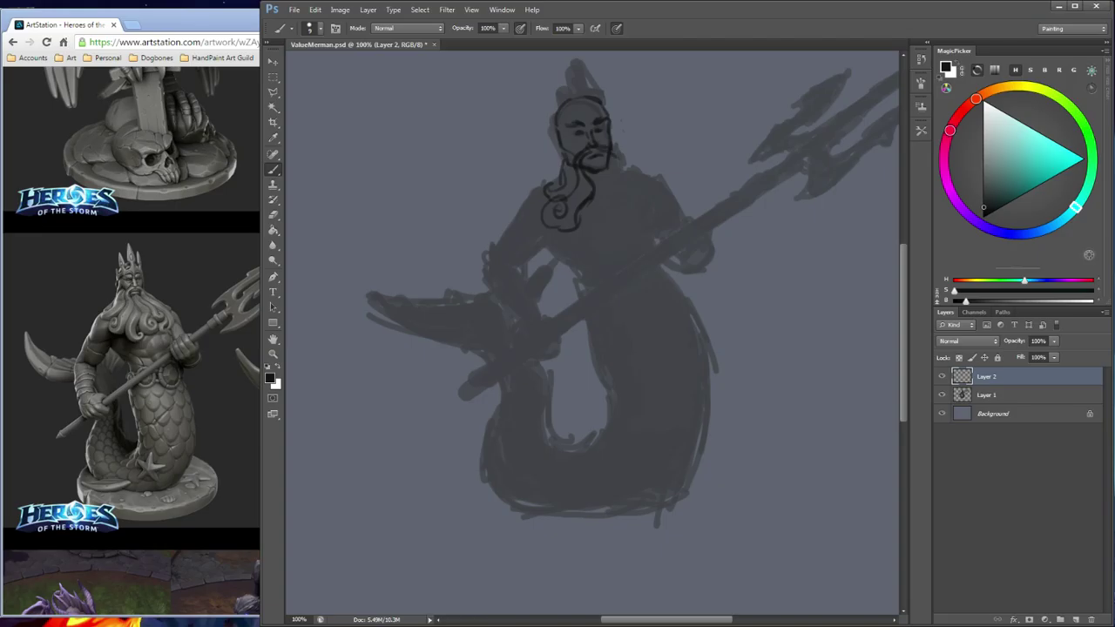
left_click_drag(613, 152, 620, 159)
left_click_drag(585, 156, 592, 180)
mouse_move(612, 169)
left_mouse_down()
mouse_move(623, 214)
mouse_move(645, 196)
mouse_move(599, 198)
mouse_move(615, 229)
mouse_move(592, 243)
mouse_move(601, 249)
mouse_move(612, 239)
mouse_move(591, 239)
left_mouse_up()
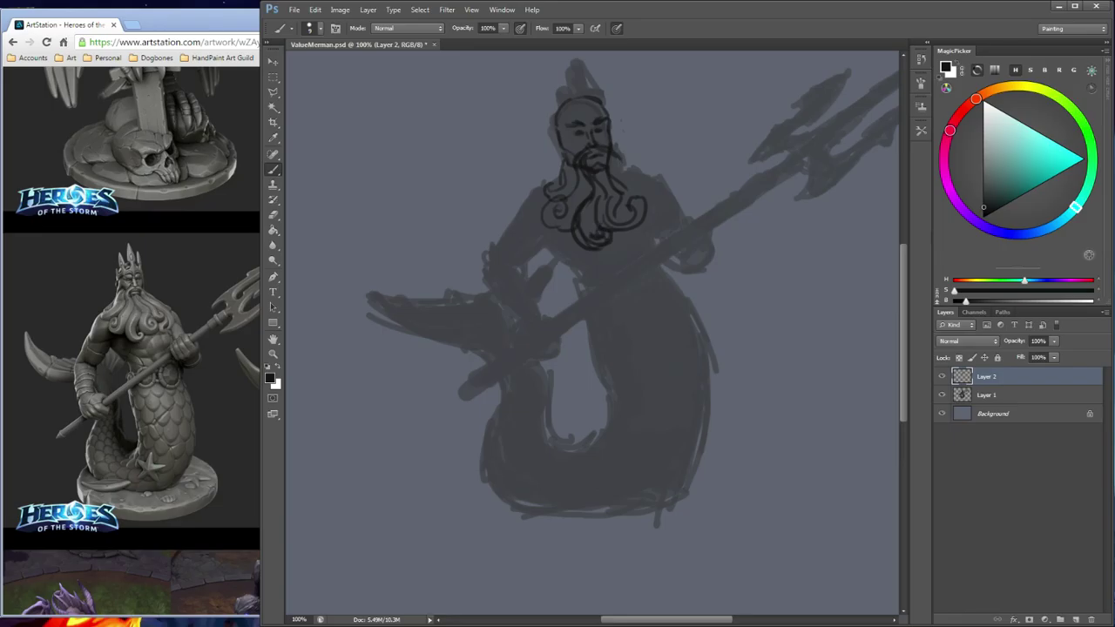
Draw flowing beard locks on the right side, sweeping from the jaw out to the shoulder
left_click_drag(636, 195, 617, 208)
left_click_drag(611, 165, 620, 176)
mouse_move(615, 163)
left_mouse_down()
mouse_move(650, 177)
mouse_move(659, 200)
left_mouse_up()
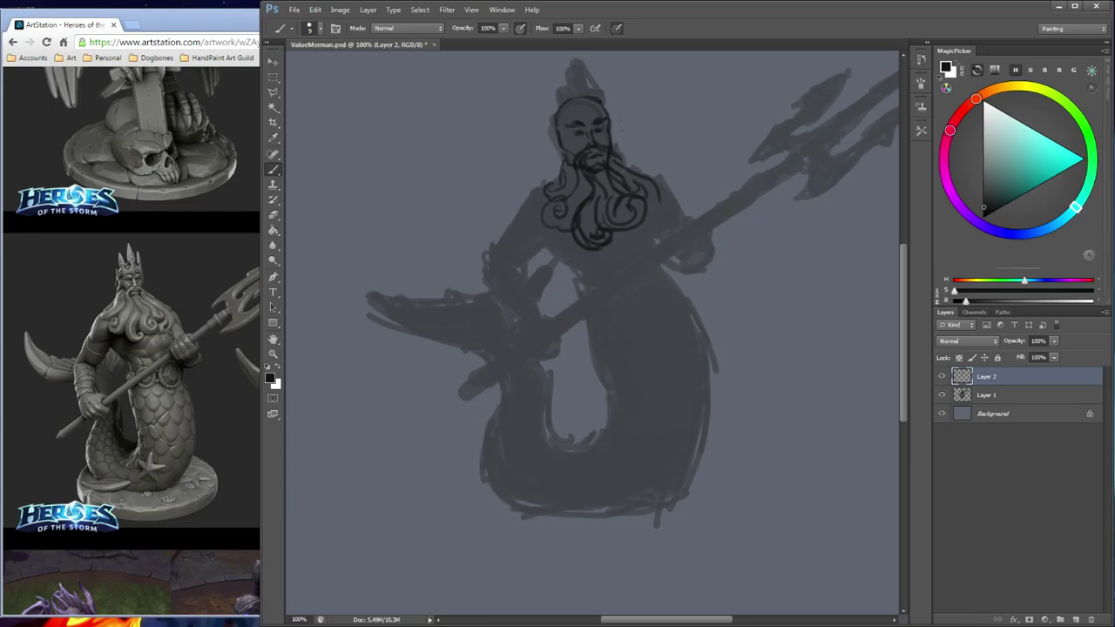
mouse_move(612, 159)
left_mouse_down()
mouse_move(662, 204)
mouse_move(644, 226)
left_mouse_up()
left_click_drag(614, 152, 648, 175)
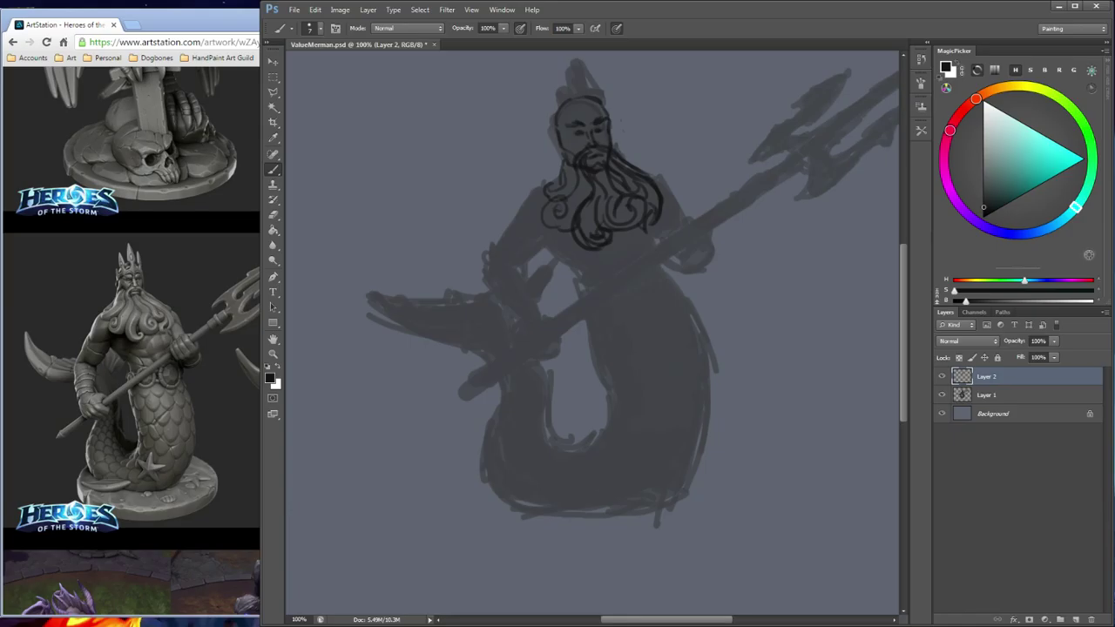
Refine the left side of the beard with extra curling strands using a smaller brush of size 5
key("bracketleft")
left_click_drag(566, 152, 562, 175)
left_click_drag(566, 181, 558, 190)
mouse_move(588, 176)
left_mouse_down()
mouse_move(561, 223)
mouse_move(541, 216)
mouse_move(541, 232)
mouse_move(561, 237)
left_mouse_up()
key("ctrl+z")
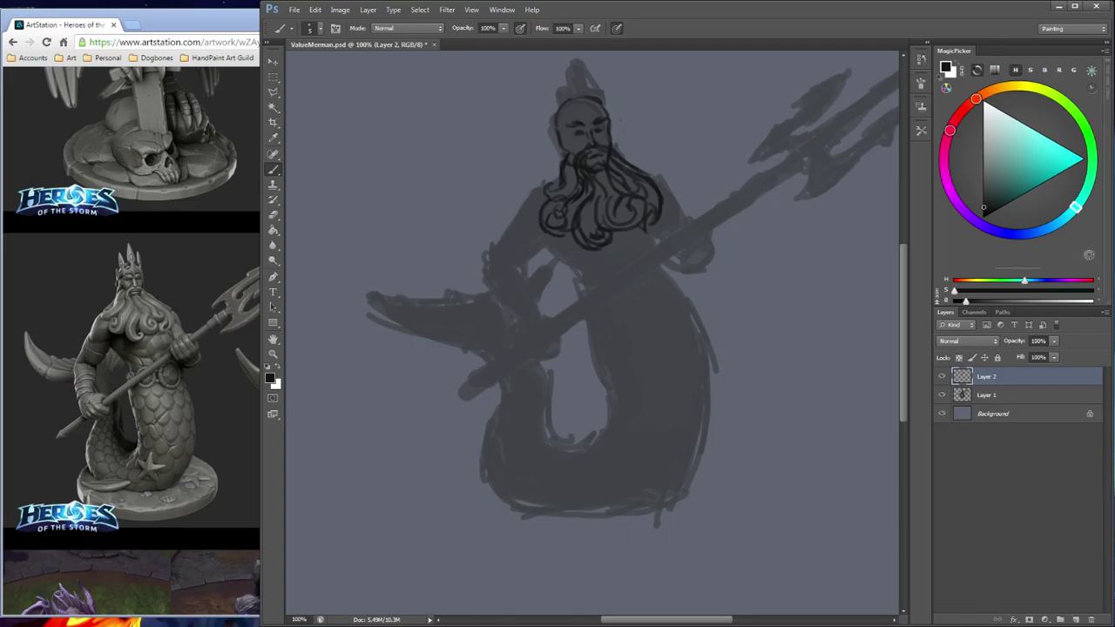
Outline both shoulders and the upper arm on the left side of the figure
mouse_move(657, 176)
left_mouse_down()
mouse_move(667, 192)
mouse_move(665, 178)
left_mouse_up()
mouse_move(557, 168)
left_mouse_down()
mouse_move(520, 202)
mouse_move(513, 240)
mouse_move(539, 245)
mouse_move(499, 238)
mouse_move(491, 257)
mouse_move(507, 269)
mouse_move(547, 246)
left_mouse_up()
key("ctrl+z")
key("ctrl+z")
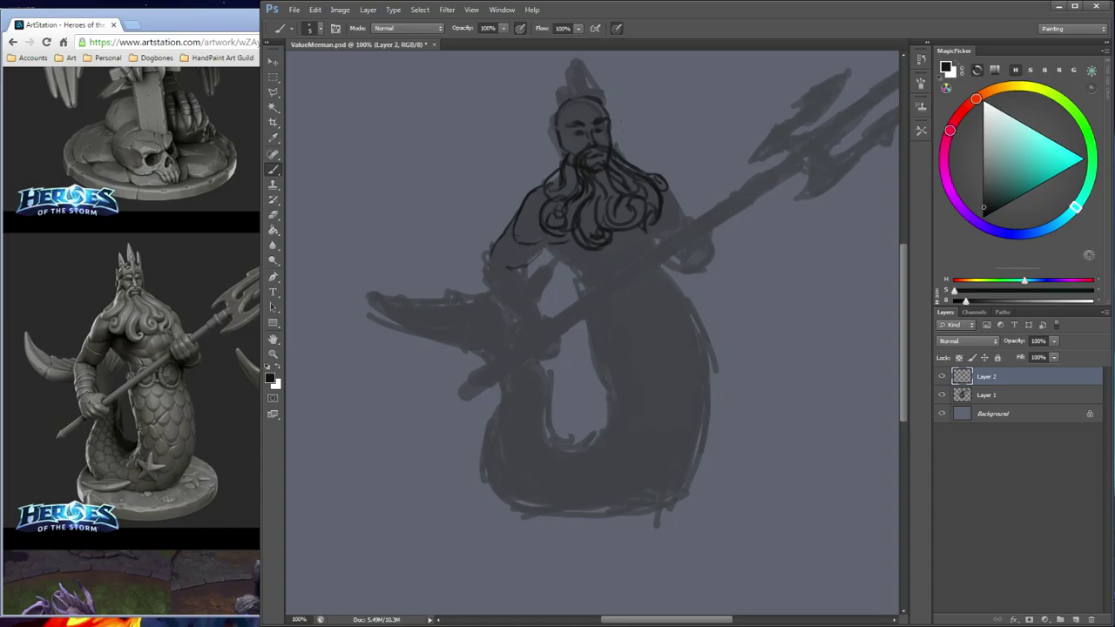
left_click_drag(664, 182, 681, 205)
key("ctrl+z")
Draw the torso's side contours and the pointed waistline where the body meets the tail
mouse_move(601, 229)
left_mouse_down()
mouse_move(593, 221)
mouse_move(592, 239)
left_mouse_up()
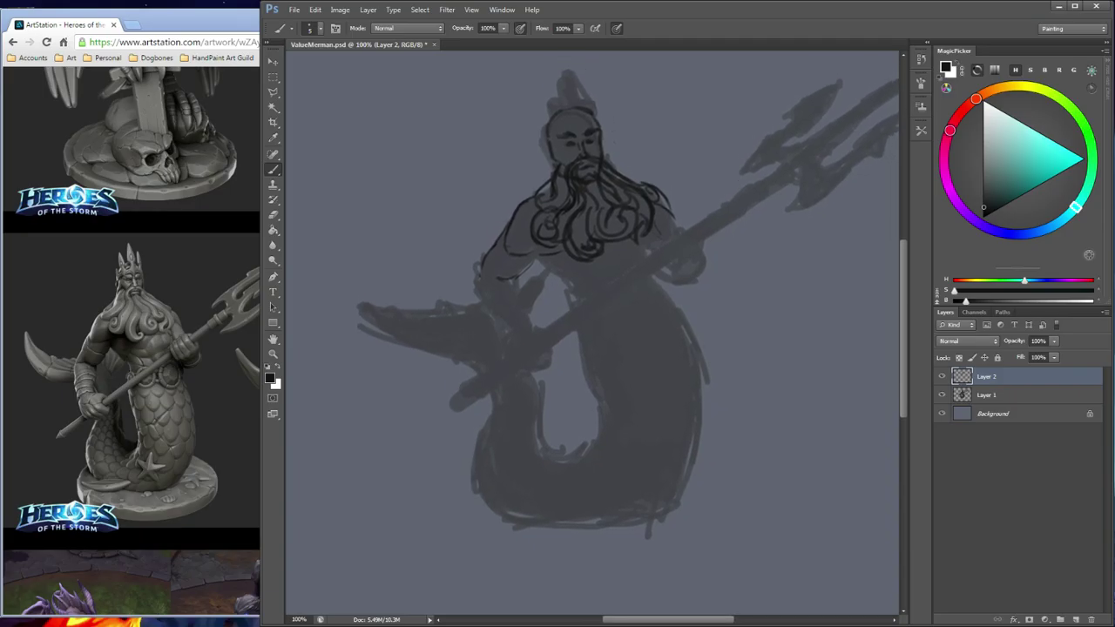
mouse_move(542, 265)
left_mouse_down()
mouse_move(573, 281)
mouse_move(580, 300)
left_mouse_up()
key("ctrl+z")
left_click_drag(565, 281, 573, 296)
left_click_drag(573, 298, 635, 317)
left_click_drag(654, 273, 652, 299)
Draw the tail's inner contour from the waist down to the bottom of the loop opening
left_click_drag(572, 298, 576, 348)
left_click_drag(570, 301, 609, 424)
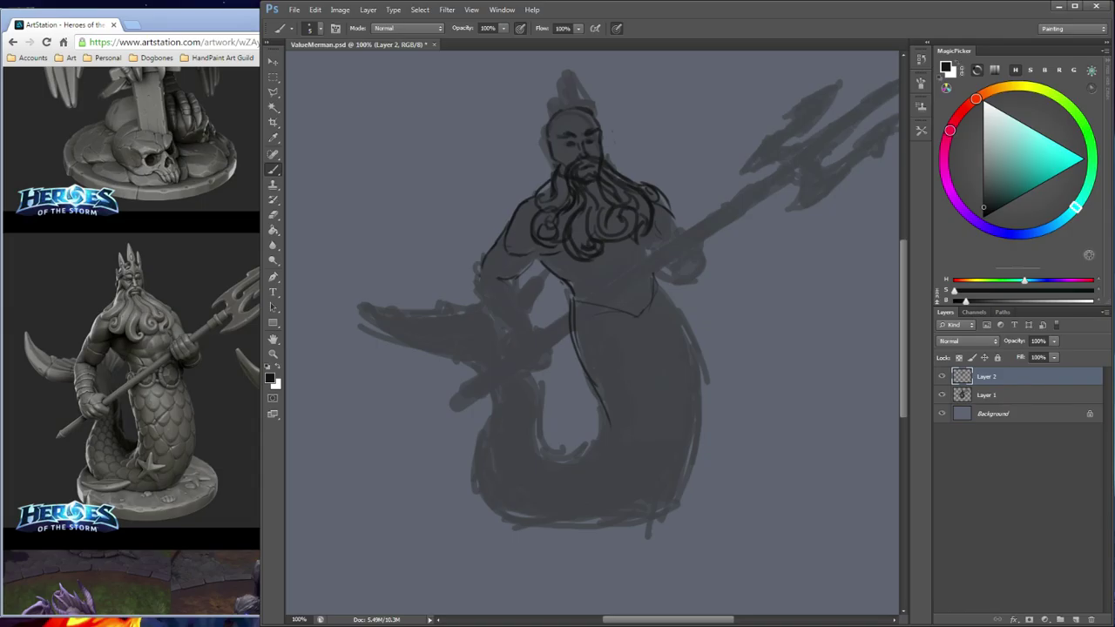
mouse_move(584, 374)
left_mouse_down()
mouse_move(598, 430)
mouse_move(581, 457)
left_mouse_up()
left_click_drag(566, 309, 588, 386)
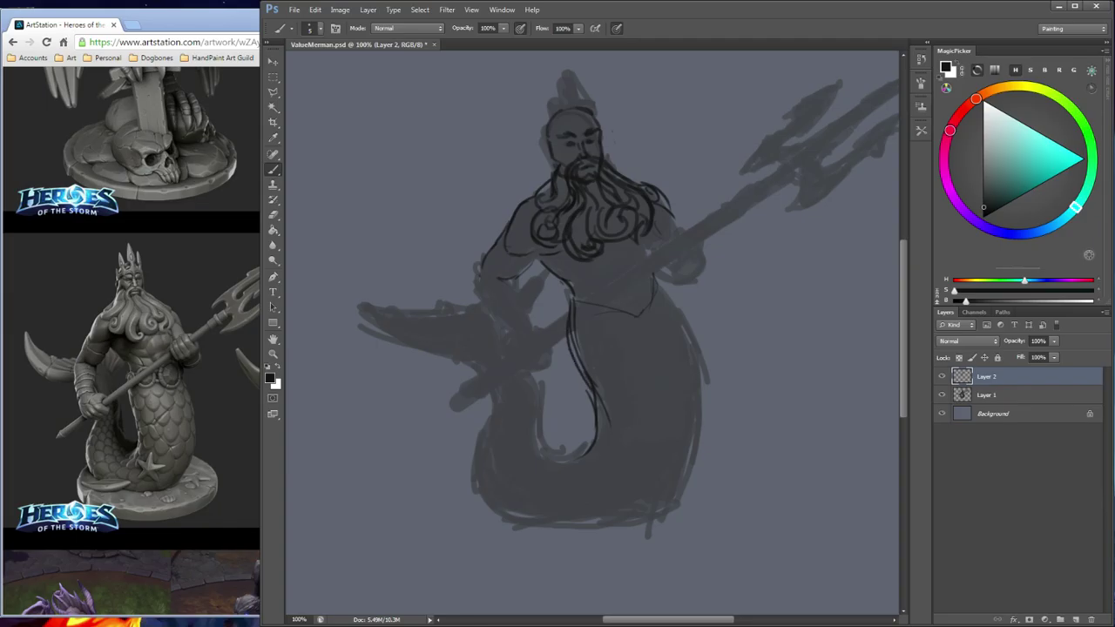
Outline the tail's outer edge from the right hip, around the base and up the left side
mouse_move(671, 302)
left_mouse_down()
mouse_move(699, 394)
mouse_move(693, 470)
mouse_move(655, 510)
mouse_move(635, 526)
mouse_move(540, 527)
mouse_move(494, 491)
left_mouse_up()
key("ctrl+z")
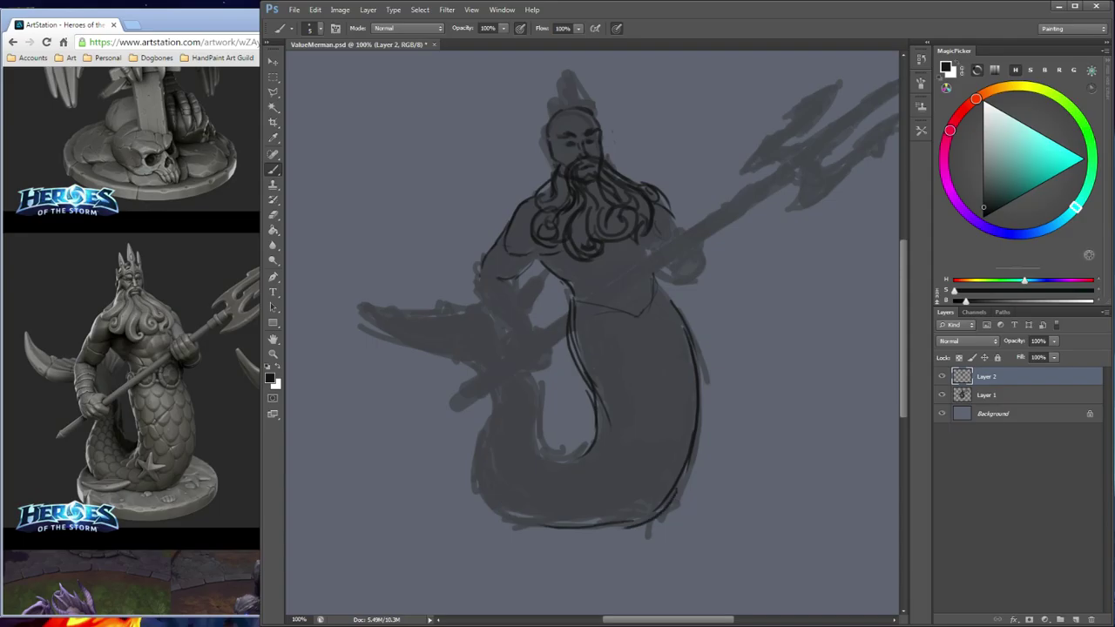
mouse_move(544, 526)
left_mouse_down()
mouse_move(484, 498)
mouse_move(477, 453)
left_mouse_up()
key("ctrl+z")
mouse_move(552, 527)
left_mouse_down()
mouse_move(492, 508)
mouse_move(478, 449)
left_mouse_up()
key("ctrl+z")
mouse_move(556, 526)
left_mouse_down()
mouse_move(486, 477)
mouse_move(488, 442)
left_mouse_up()
key("ctrl+z")
mouse_move(492, 401)
left_mouse_down()
mouse_move(478, 485)
mouse_move(547, 528)
left_mouse_up()
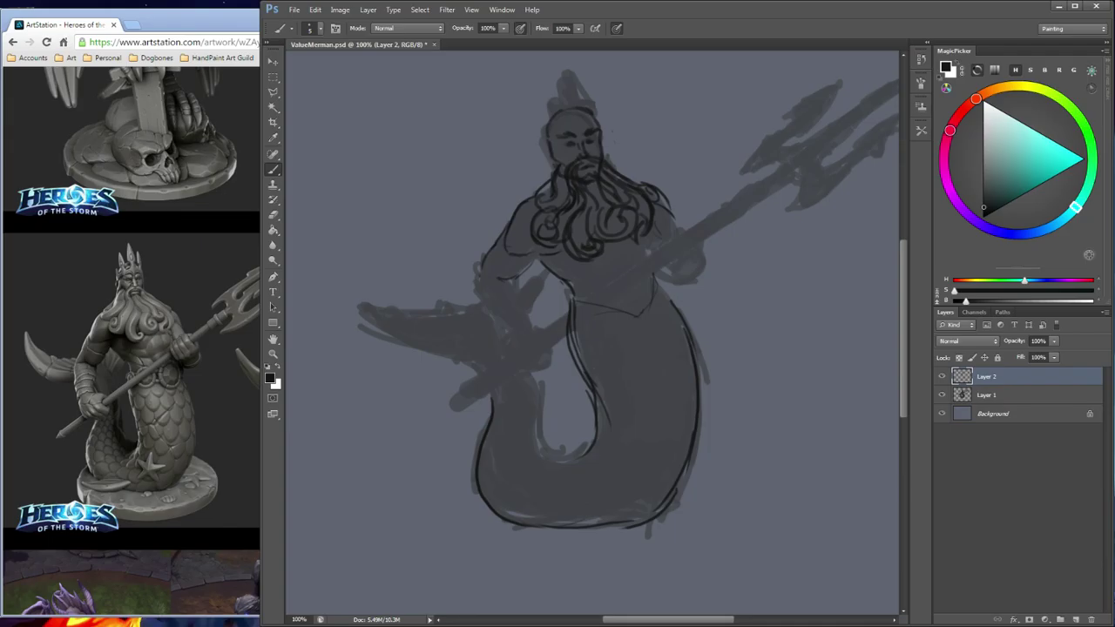
Draw both contours of the rear tail section rising behind the arm, joining its inner line around the loop opening
left_click_drag(522, 376, 537, 416)
mouse_move(539, 406)
left_mouse_down()
mouse_move(552, 452)
mouse_move(585, 445)
mouse_move(537, 466)
left_mouse_up()
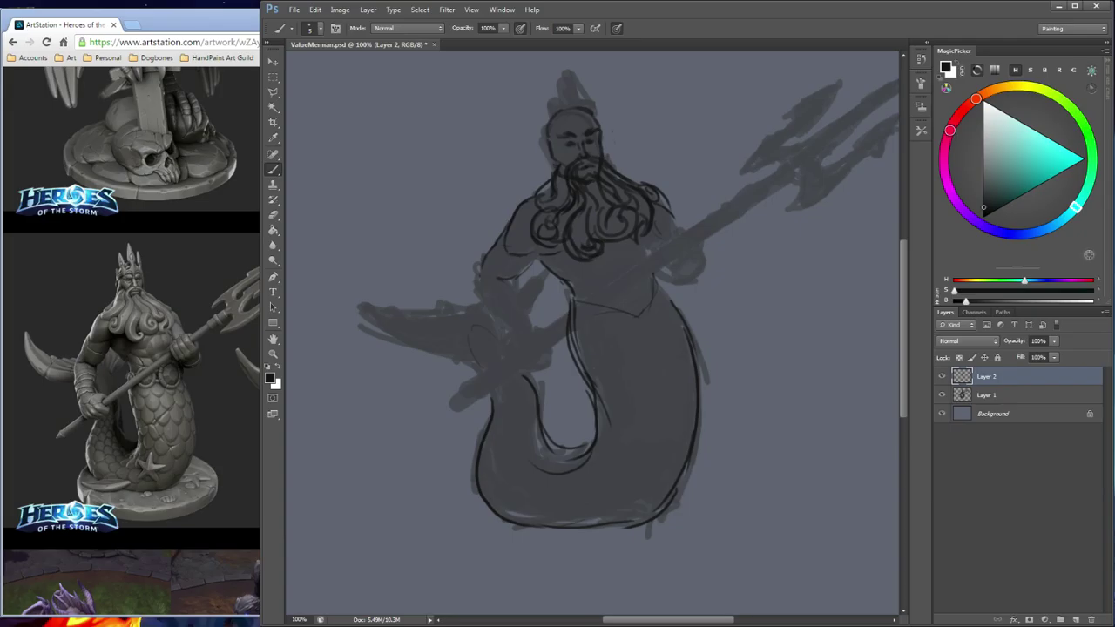
left_click_drag(478, 370, 350, 304)
key("ctrl+z")
mouse_move(523, 300)
left_mouse_down()
mouse_move(548, 344)
mouse_move(543, 432)
left_mouse_up()
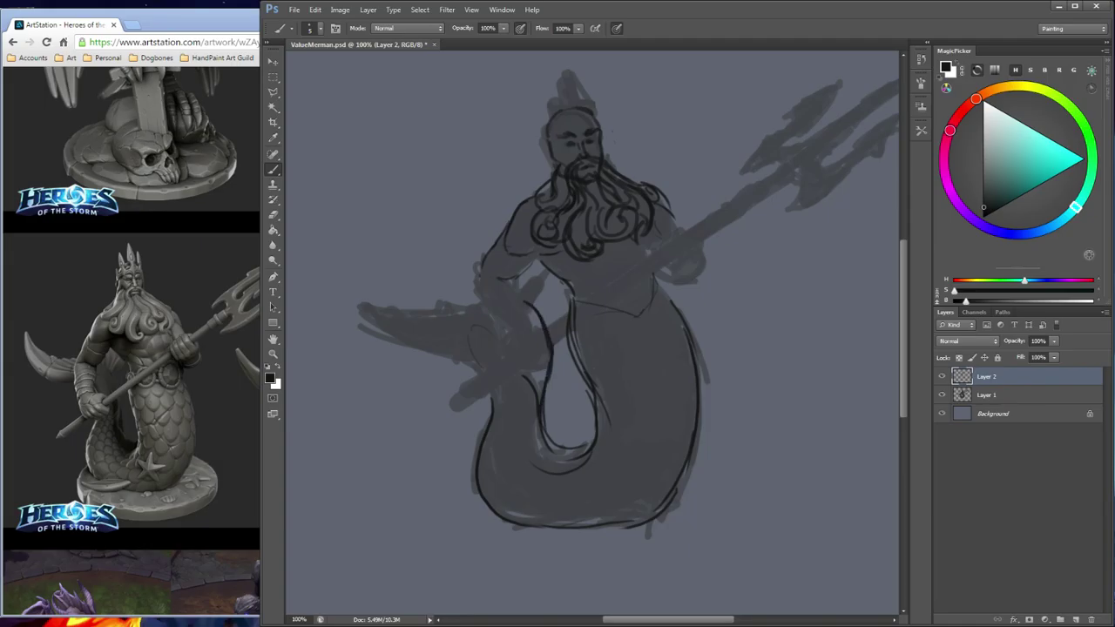
mouse_move(491, 326)
left_mouse_down()
mouse_move(505, 367)
mouse_move(475, 449)
left_mouse_up()
left_click_drag(505, 379, 481, 481)
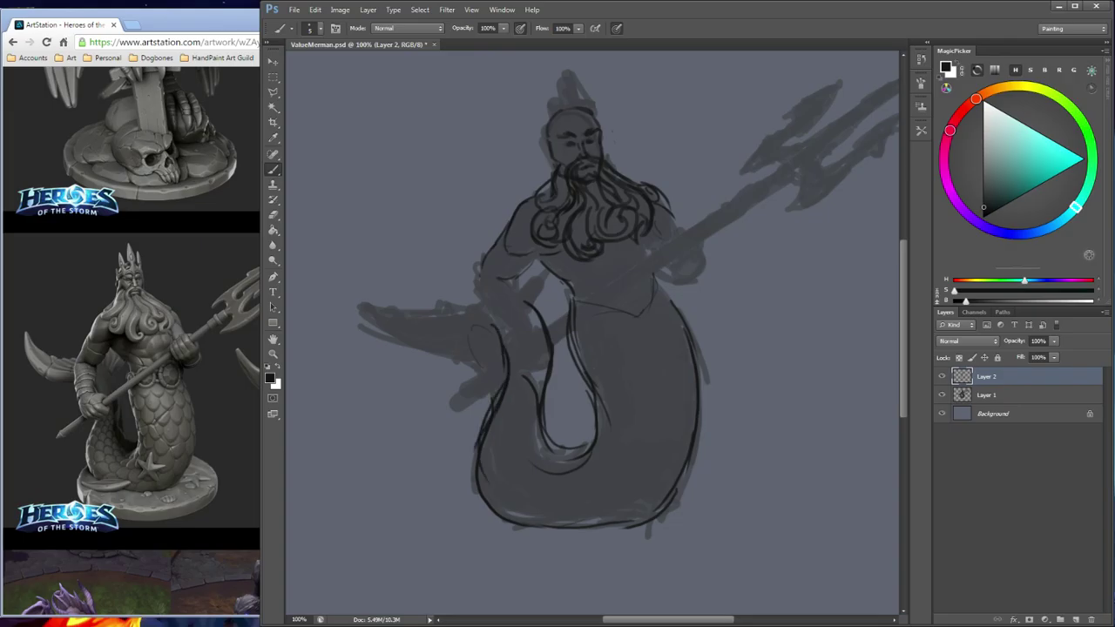
mouse_move(542, 404)
left_mouse_down()
mouse_move(582, 446)
mouse_move(594, 425)
left_mouse_up()
Erase the stray and doubled lines along the tail's inner and outer contours
key("e")
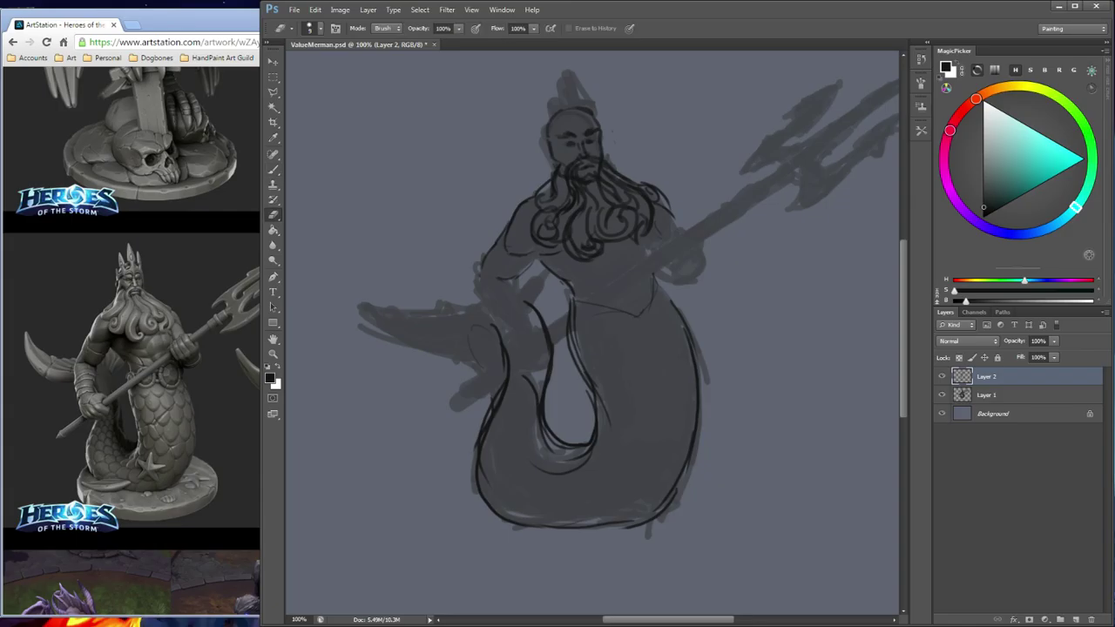
left_click_drag(527, 378, 539, 429)
mouse_move(542, 433)
left_mouse_down()
mouse_move(561, 473)
mouse_move(586, 465)
mouse_move(591, 374)
left_mouse_up()
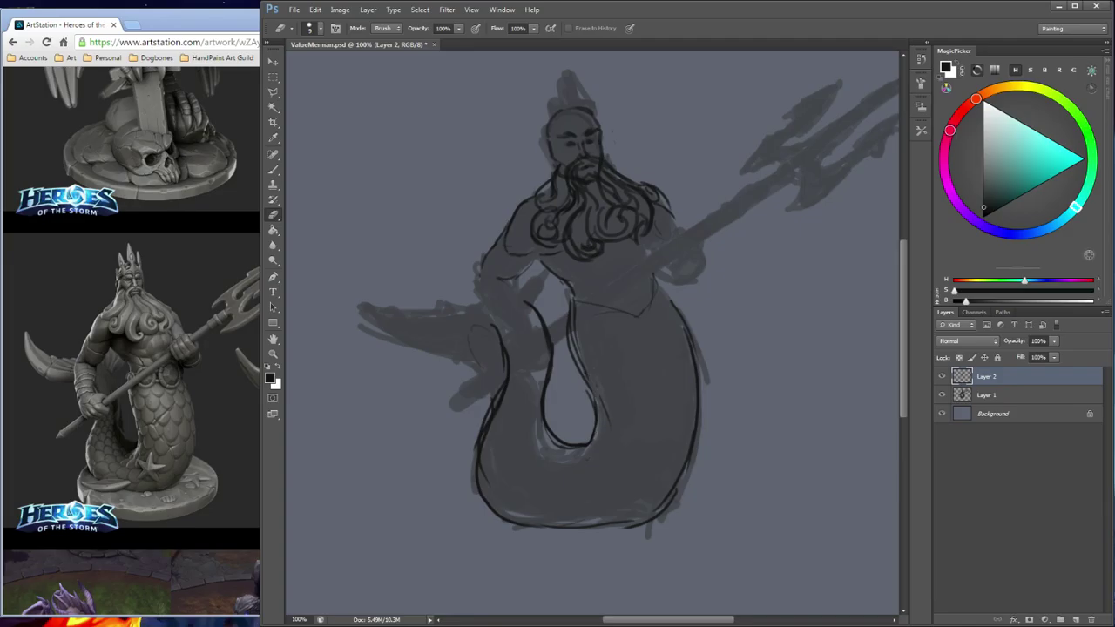
left_click_drag(607, 420, 575, 305)
left_click_drag(572, 349, 571, 320)
left_click_drag(594, 409, 588, 392)
left_click_drag(504, 371, 501, 349)
left_click_drag(486, 421, 503, 379)
left_click_drag(477, 449, 492, 407)
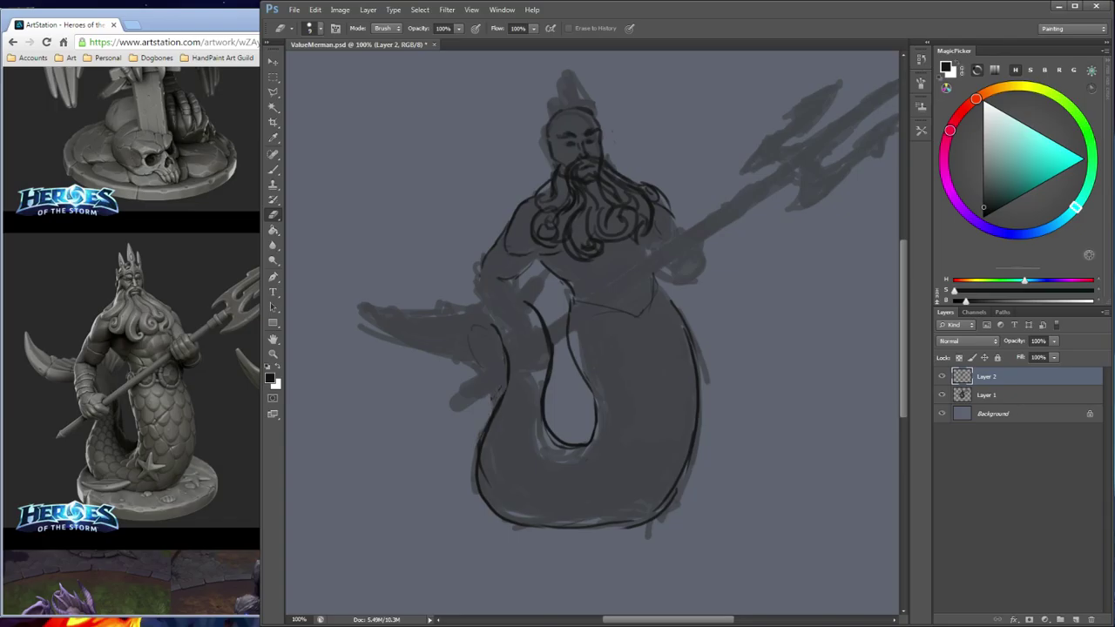
mouse_move(477, 449)
left_mouse_down()
mouse_move(482, 437)
mouse_move(488, 482)
left_mouse_up()
left_click_drag(552, 443, 570, 450)
Redraw the inner curve at the bottom of the tail loop and clean up its edges
key("b")
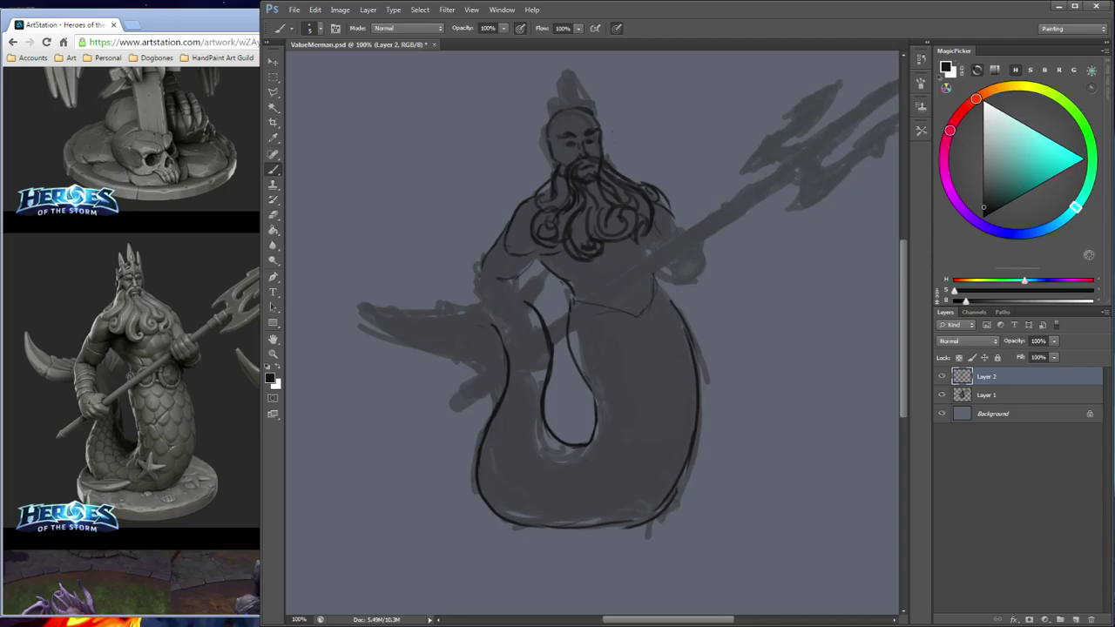
mouse_move(593, 389)
left_mouse_down()
mouse_move(565, 460)
mouse_move(552, 449)
left_mouse_up()
key("e")
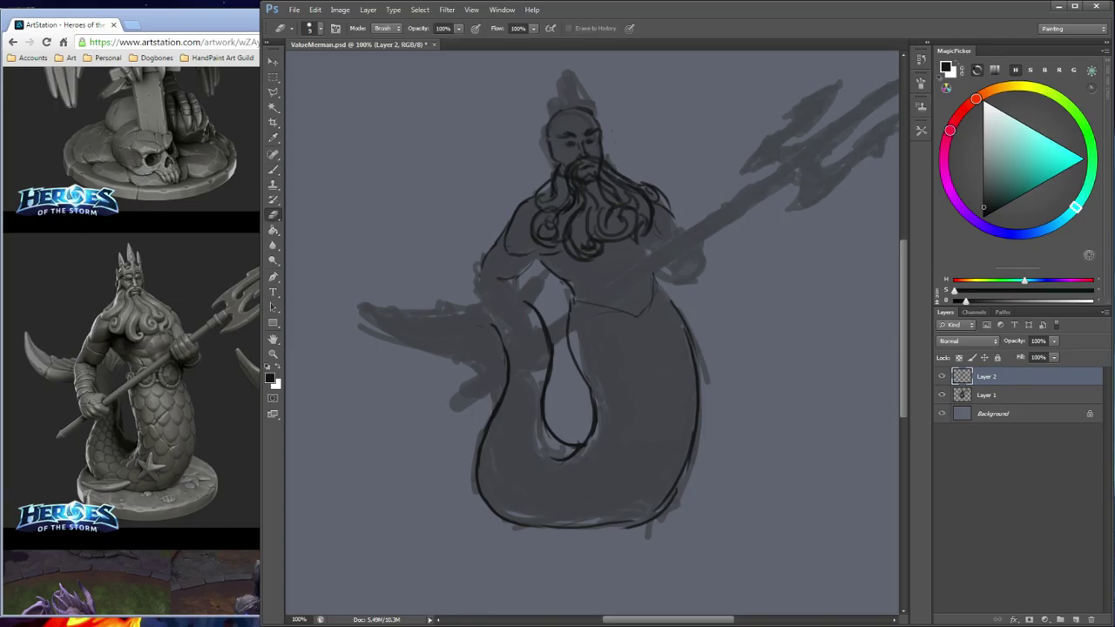
key("b")
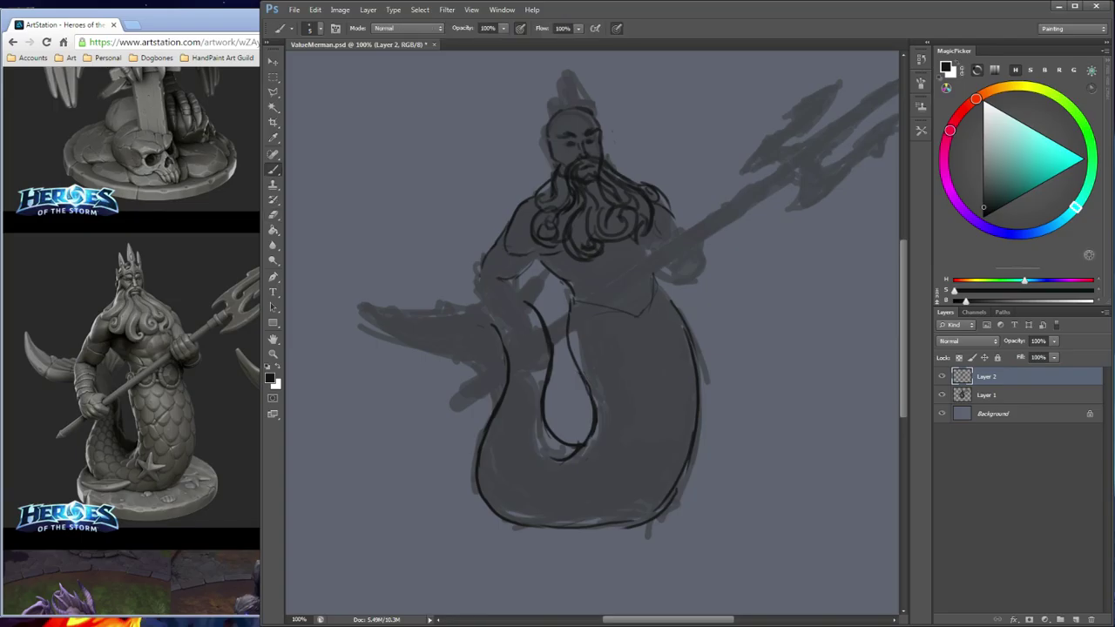
key("e")
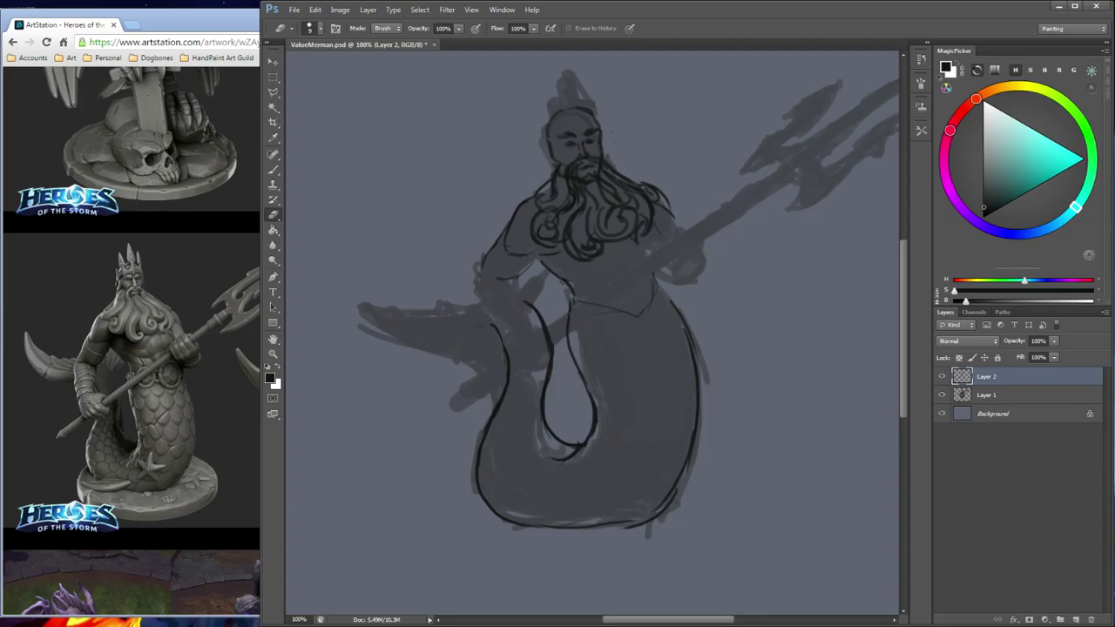
key("b")
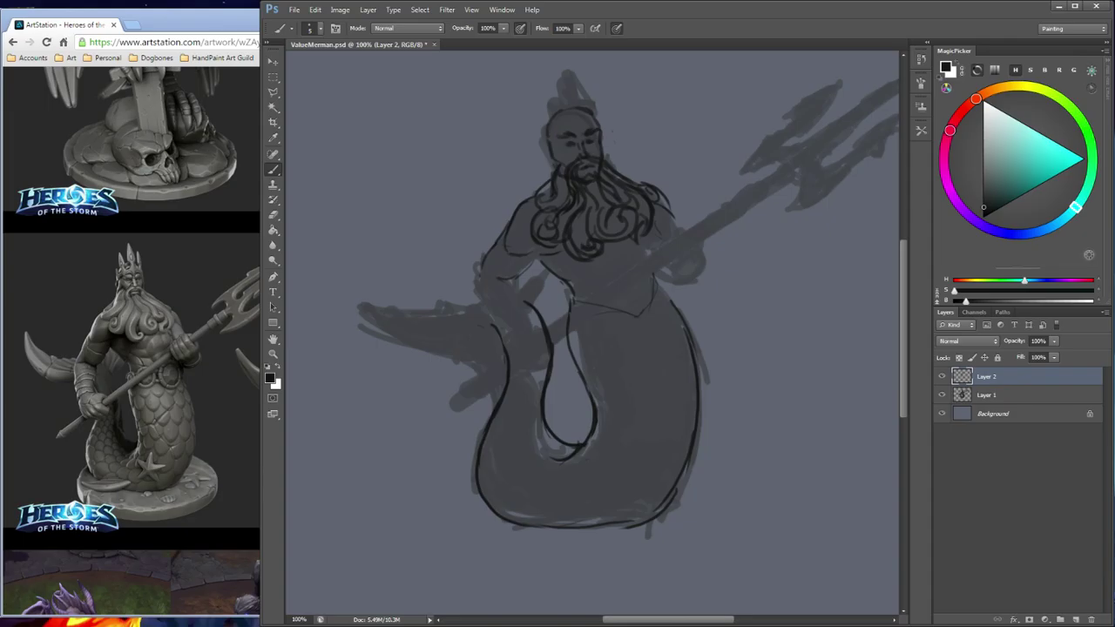
Draw the left-side forearm from the elbow to the wrist and rough in the hand gripping the trident
mouse_move(479, 265)
left_mouse_down()
mouse_move(479, 307)
mouse_move(514, 300)
mouse_move(520, 312)
left_mouse_up()
left_click_drag(475, 286, 503, 352)
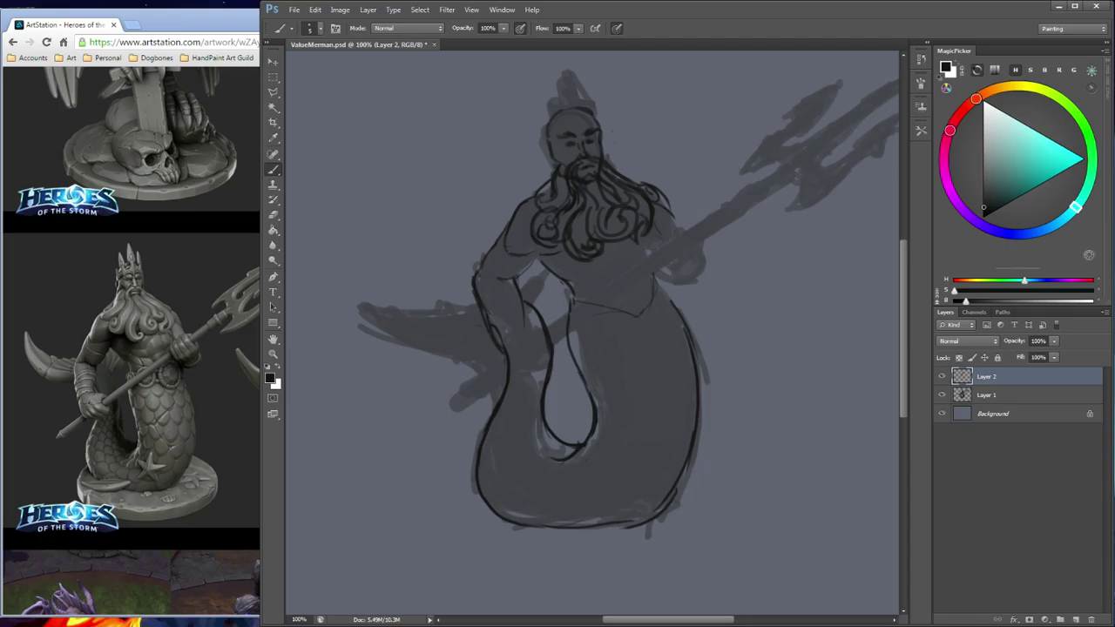
left_click_drag(509, 280, 516, 337)
mouse_move(517, 295)
left_mouse_down()
mouse_move(523, 347)
mouse_move(506, 371)
mouse_move(514, 383)
mouse_move(533, 375)
mouse_move(525, 367)
mouse_move(535, 386)
left_mouse_up()
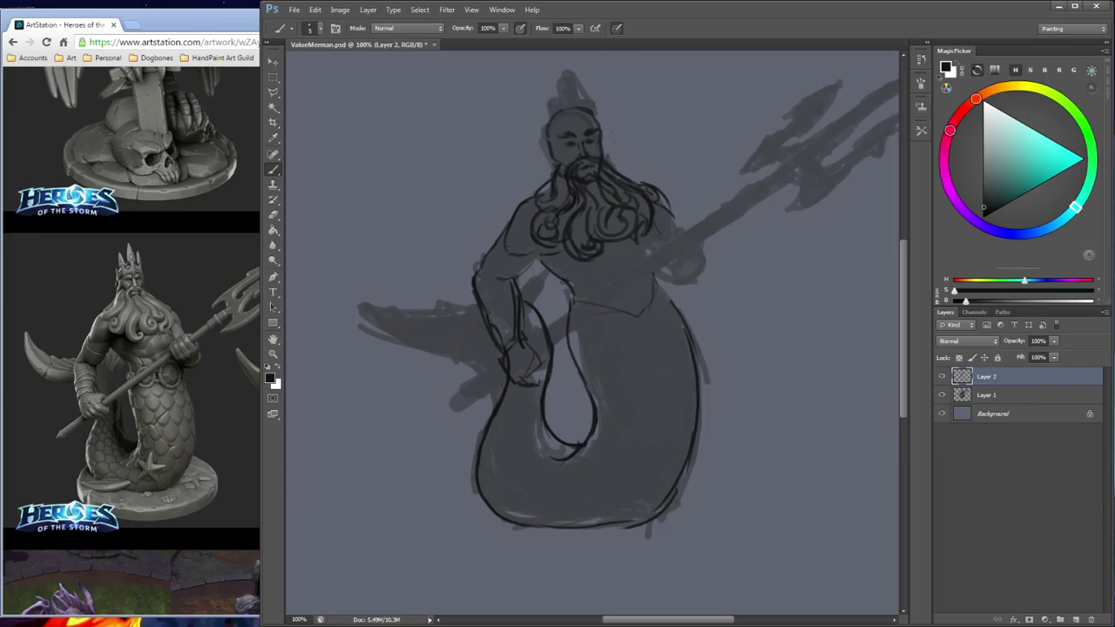
Add the finger and knuckle lines to the hand gripping the trident
mouse_move(534, 377)
left_mouse_down()
mouse_move(542, 383)
mouse_move(545, 366)
left_mouse_up()
left_click_drag(533, 372, 546, 363)
left_click_drag(527, 341, 549, 354)
Draw the upper edge of the trident shaft as one straight line from the gripping hand to the base of the fork
left_click_drag(557, 344, 775, 185)
key("ctrl+z")
left_click_drag(554, 346, 767, 186)
key("ctrl+z")
left_click_drag(552, 341, 771, 172)
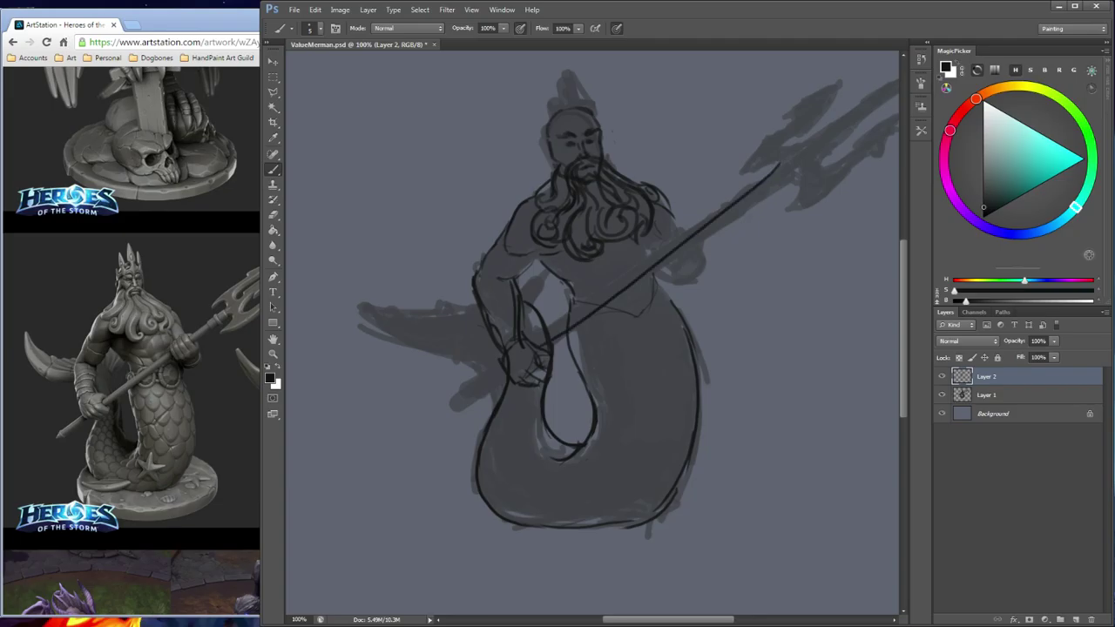
key("ctrl+z")
mouse_move(554, 346)
left_mouse_down()
mouse_move(771, 171)
mouse_move(506, 371)
left_mouse_up()
key("ctrl+z")
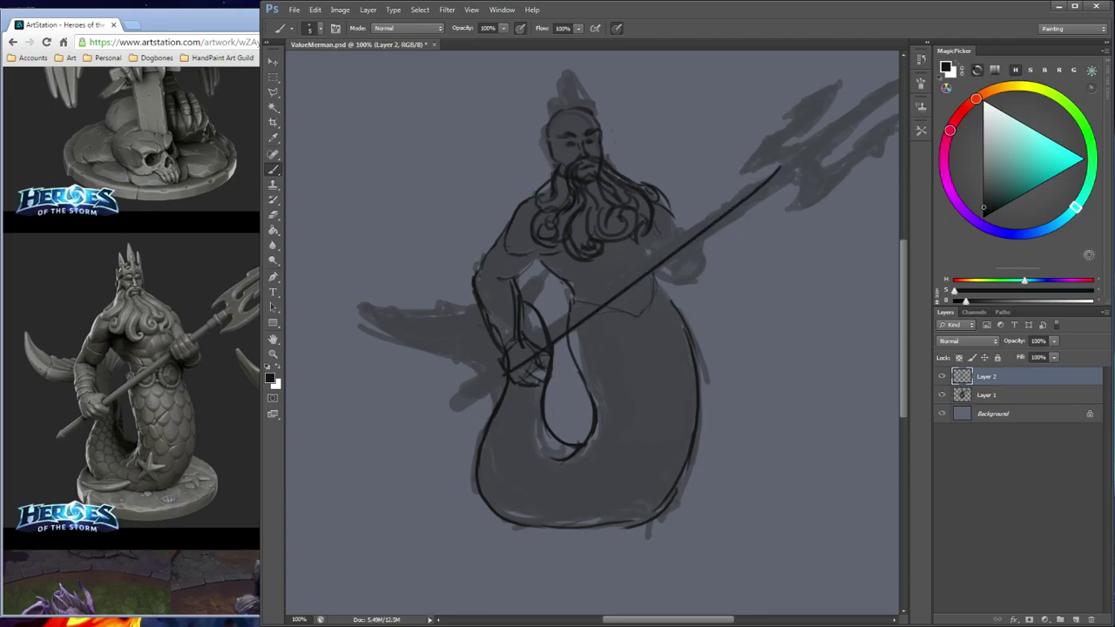
key("e")
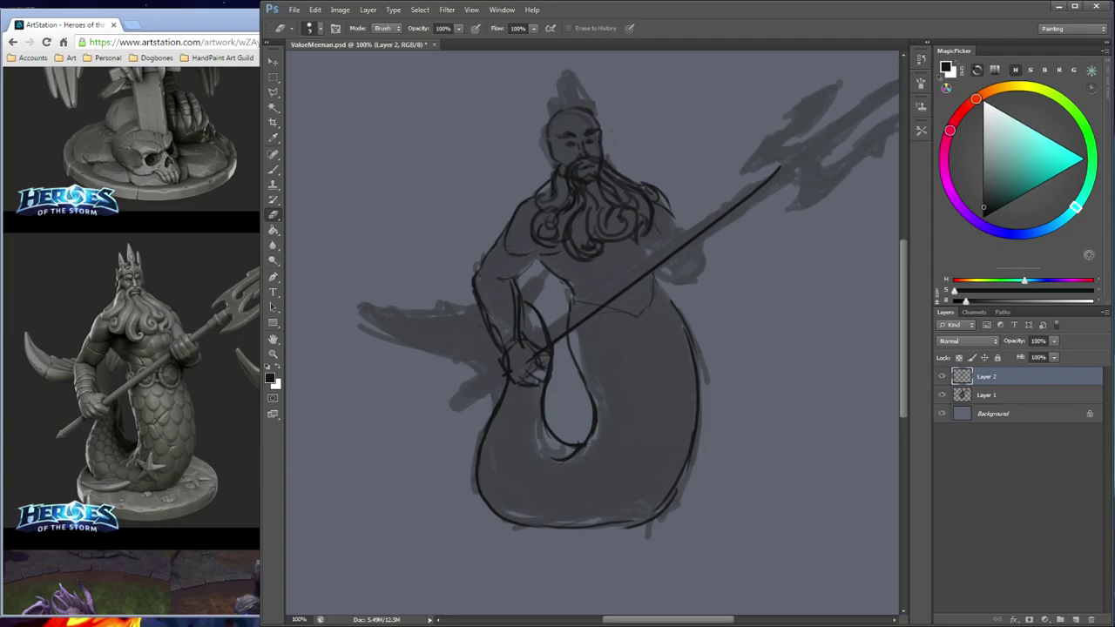
key("b")
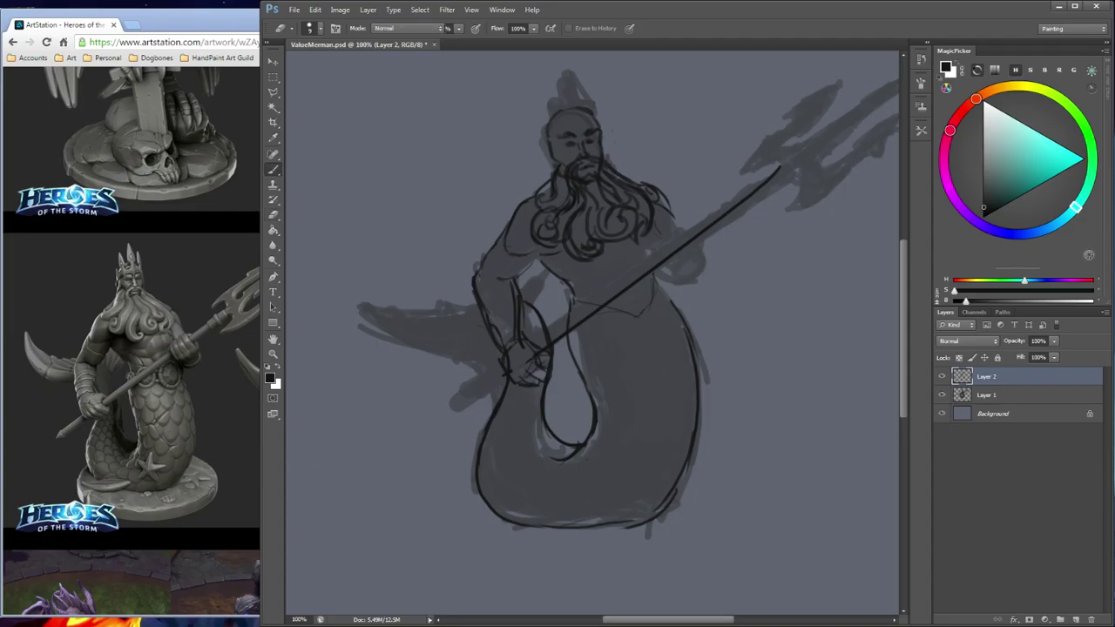
Draw the lower edge of the trident shaft parallel to the upper one and start the fork's lower prong with a short hook
mouse_move(552, 357)
left_mouse_down()
mouse_move(849, 162)
mouse_move(553, 359)
mouse_move(679, 265)
mouse_move(830, 165)
mouse_move(552, 360)
left_mouse_up()
key("ctrl+z")
key("ctrl+z")
key("ctrl+z")
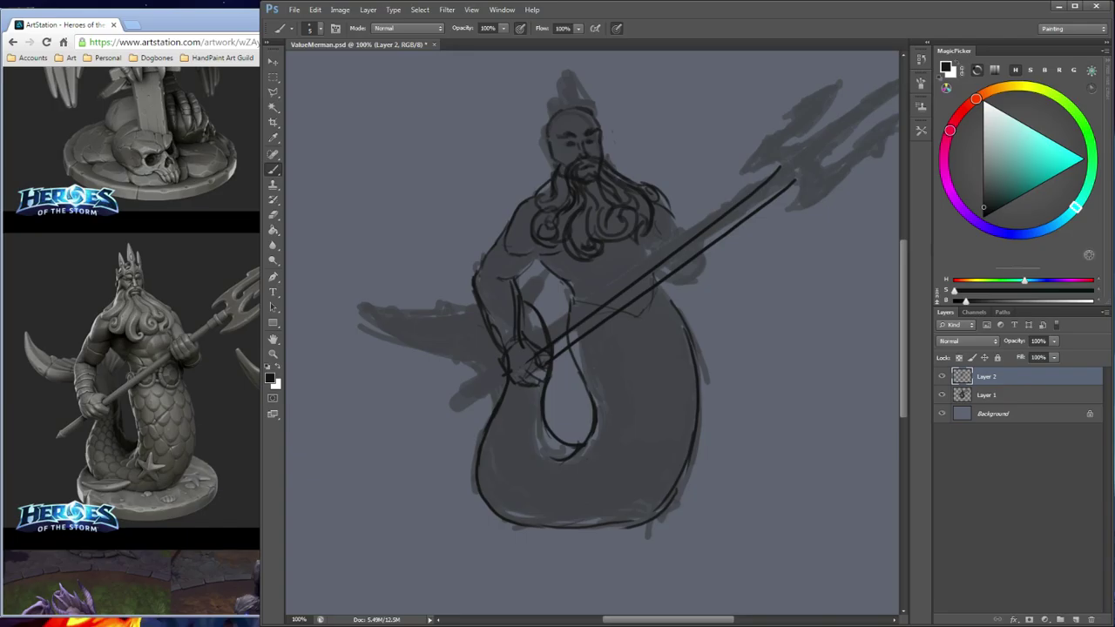
left_click_drag(802, 175, 798, 198)
Erase the tail and waist lines that cross the inside of the trident shaft
key("e")
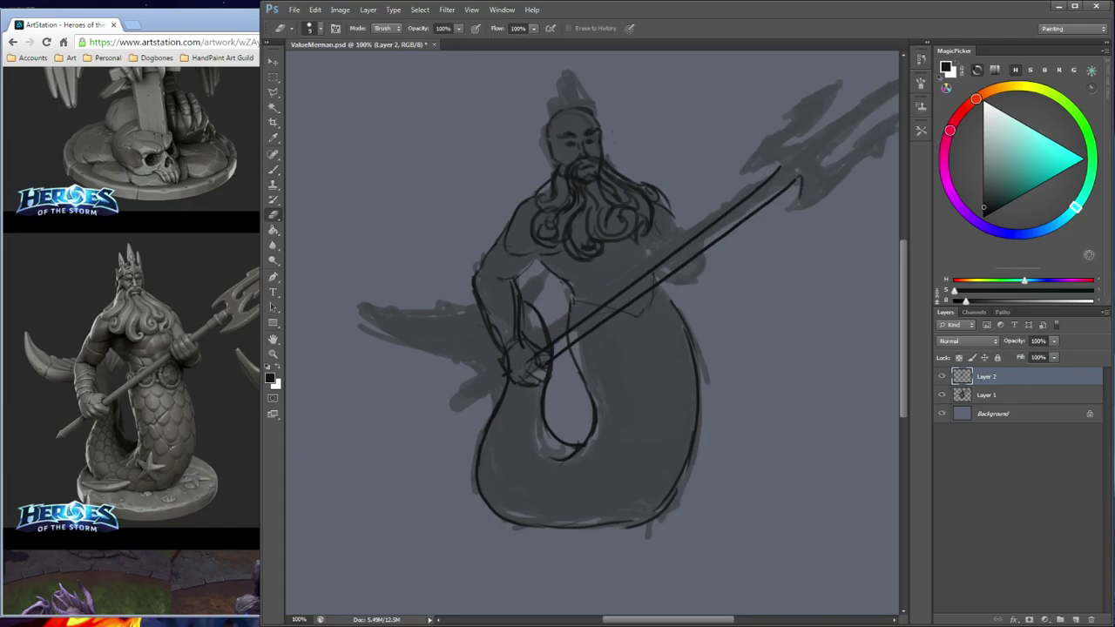
left_click_drag(552, 350, 546, 355)
key("b")
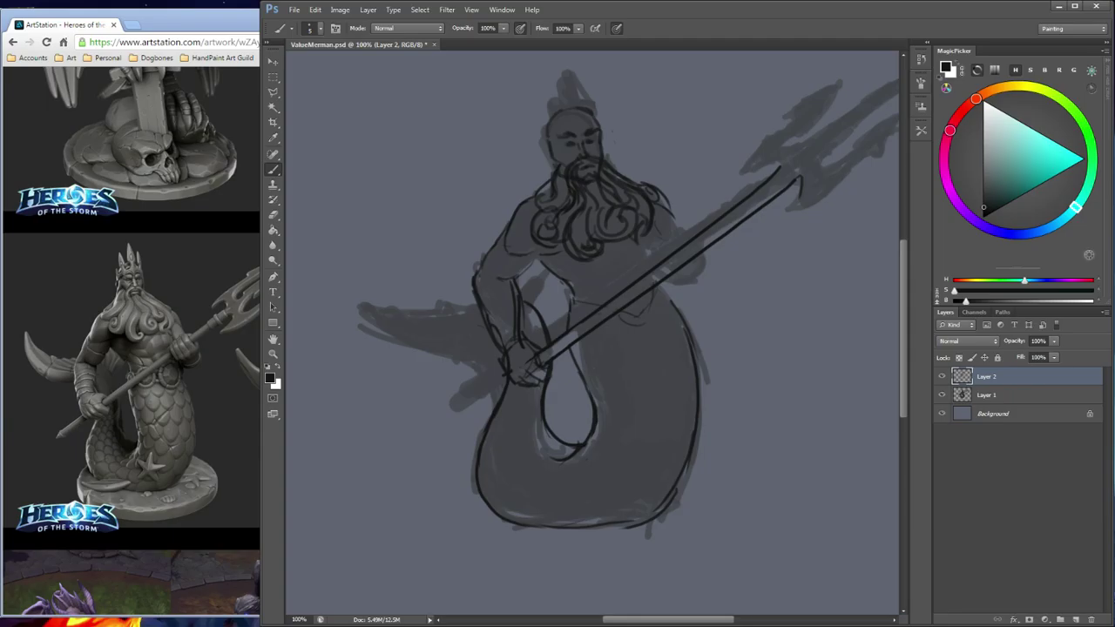
mouse_move(645, 324)
left_mouse_down()
mouse_move(657, 297)
mouse_move(641, 328)
left_mouse_up()
left_click_drag(654, 291, 646, 326)
key("ctrl+alt+z")
key("ctrl+alt+z")
key("ctrl+alt+z")
key("ctrl+alt+z")
key("ctrl+alt+z")
key("ctrl+alt+z")
Draw a round belt ornament with an inner ring at the waist, just below the trident shaft, and clean up its edges
key("e")
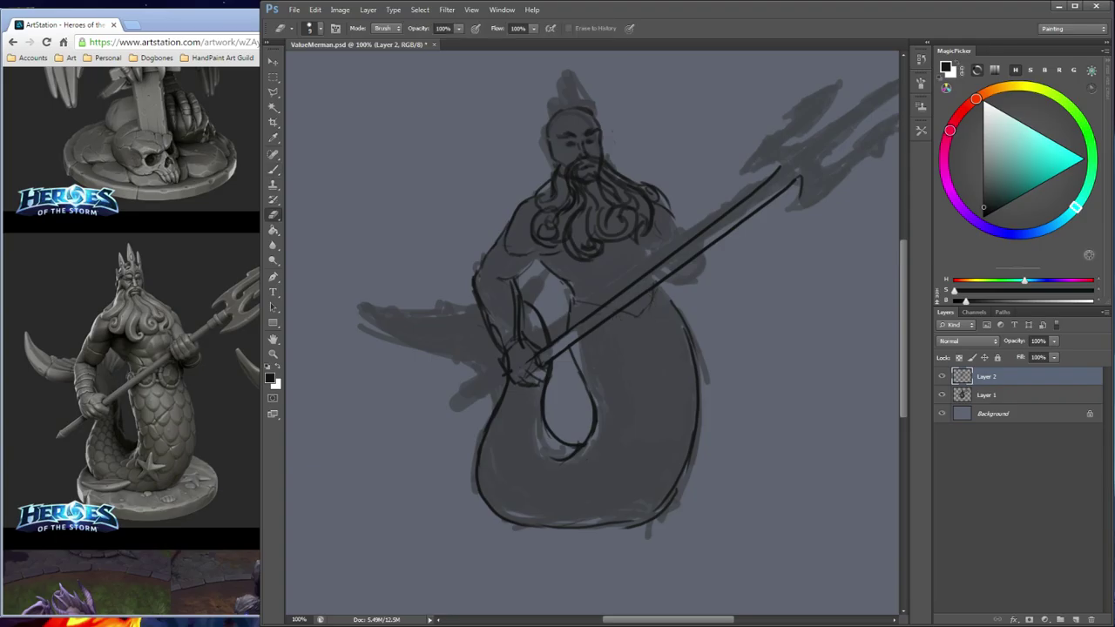
key("b")
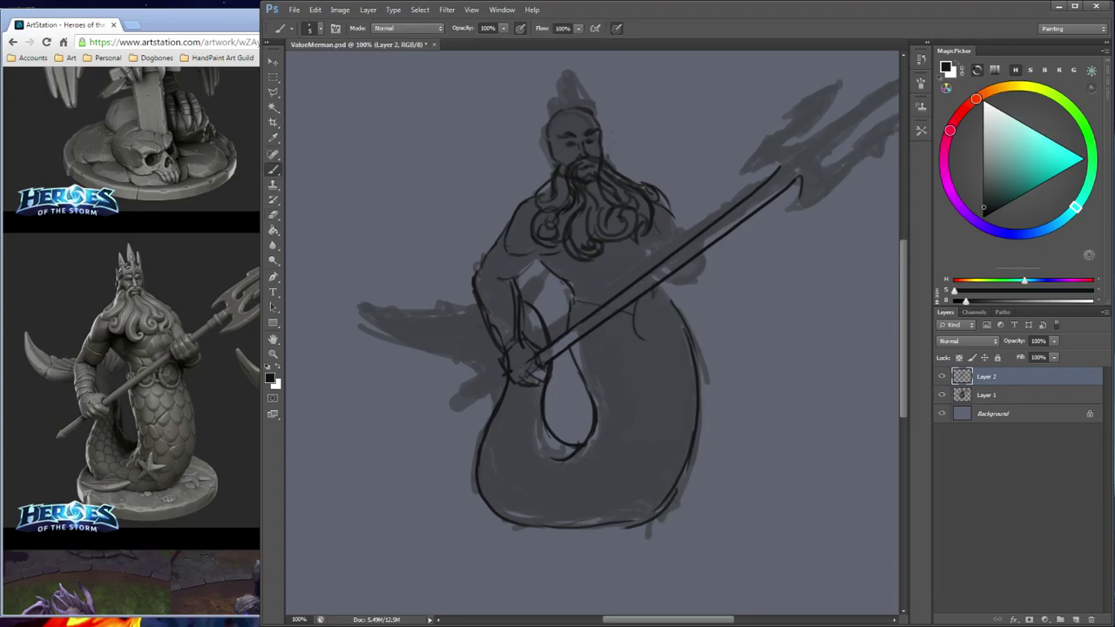
left_click_drag(630, 310, 647, 342)
key("ctrl+z")
mouse_move(654, 291)
left_mouse_down()
mouse_move(669, 333)
mouse_move(626, 338)
mouse_move(650, 341)
left_mouse_up()
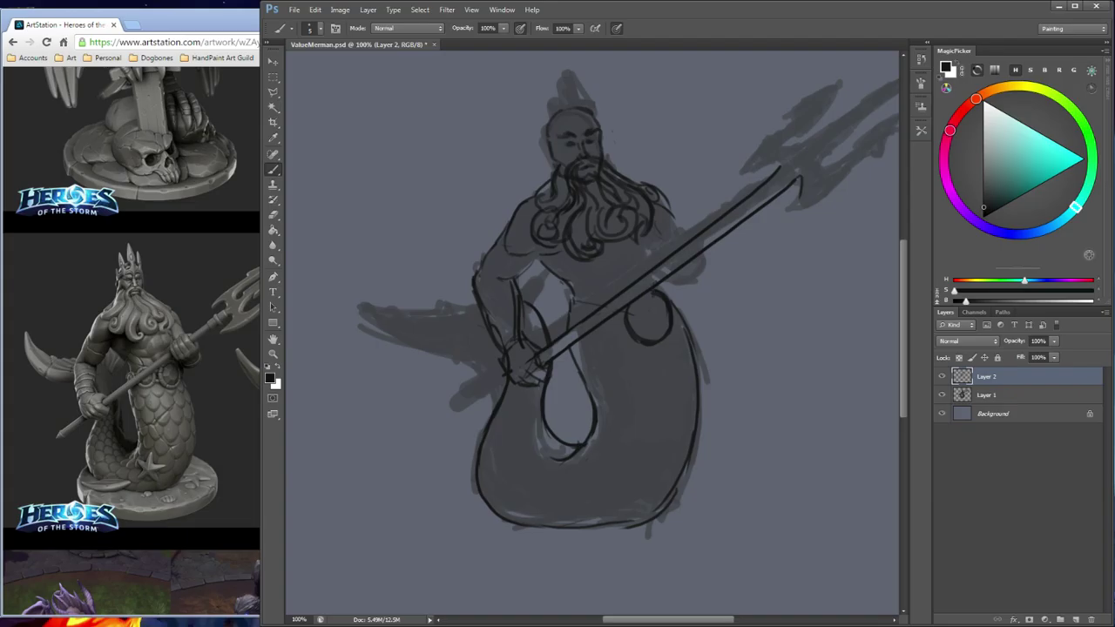
key("e")
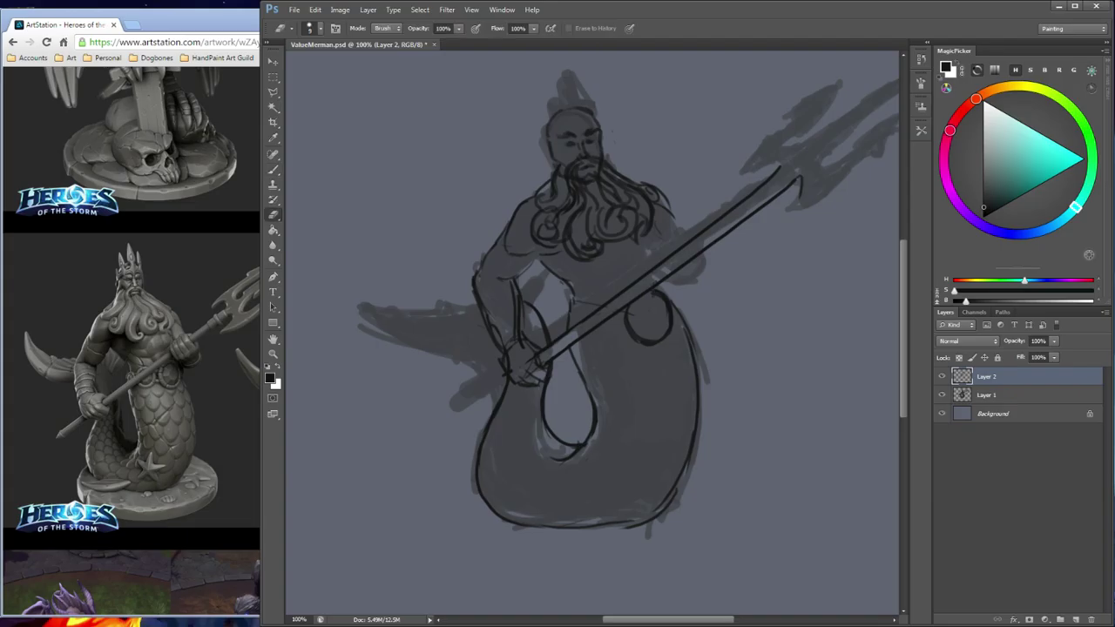
left_click_drag(664, 300, 667, 333)
key("b")
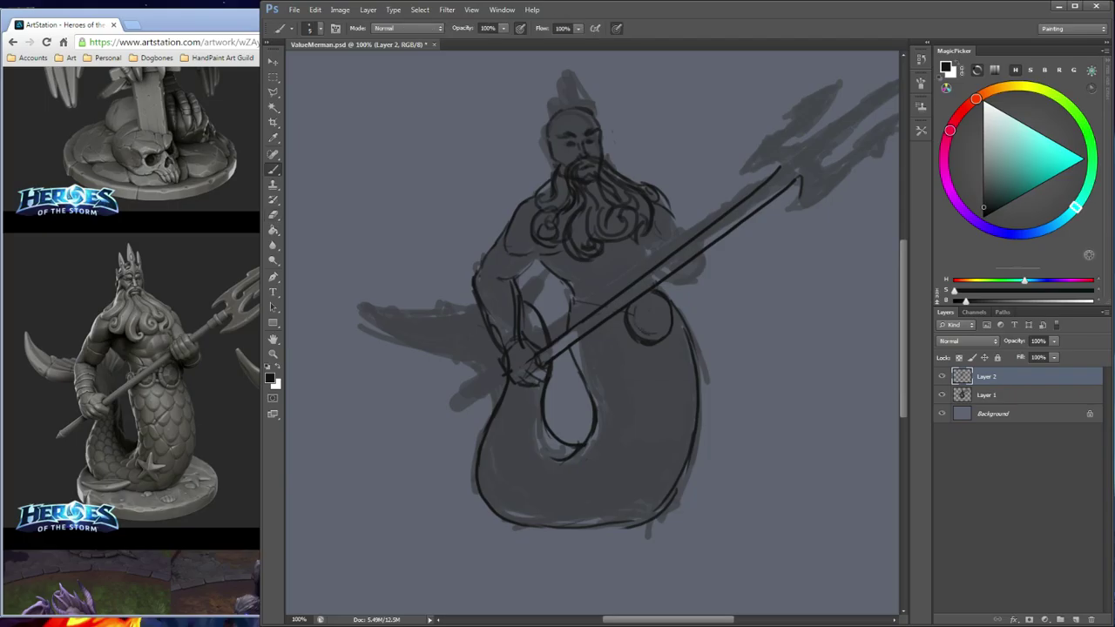
mouse_move(646, 299)
left_mouse_down()
mouse_move(635, 316)
mouse_move(648, 337)
mouse_move(668, 319)
mouse_move(666, 330)
mouse_move(656, 296)
mouse_move(638, 350)
mouse_move(614, 344)
left_mouse_up()
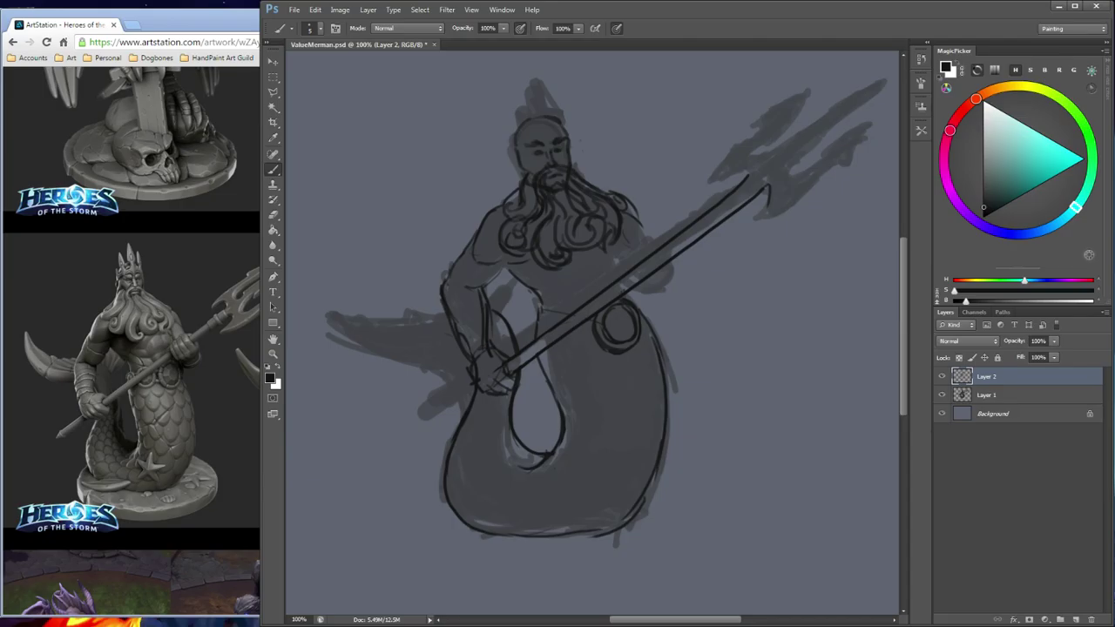
key("e")
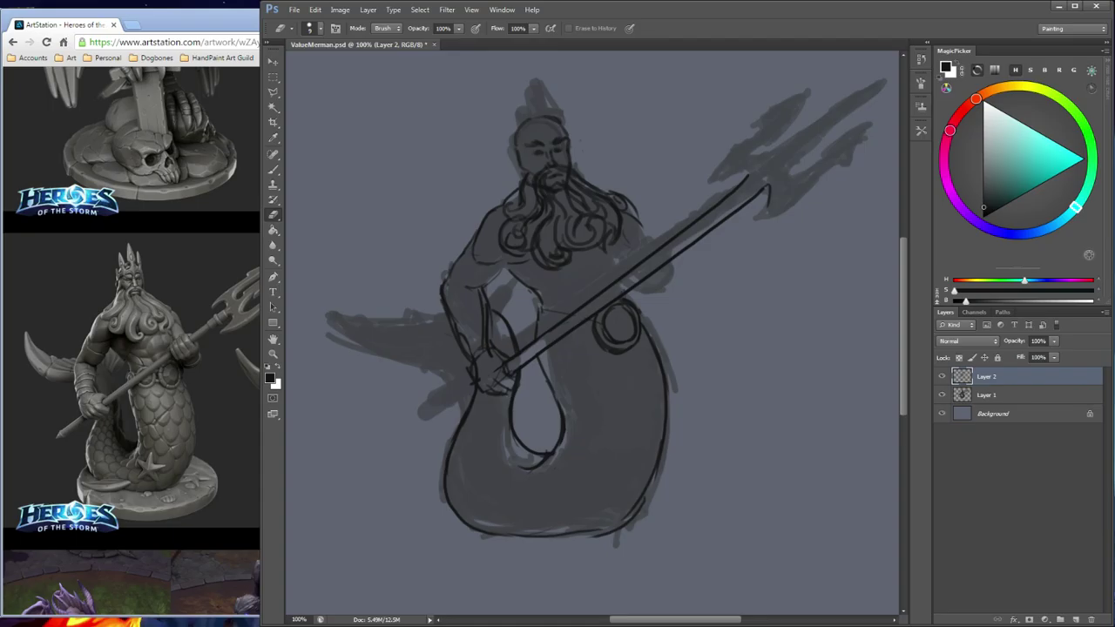
key("b")
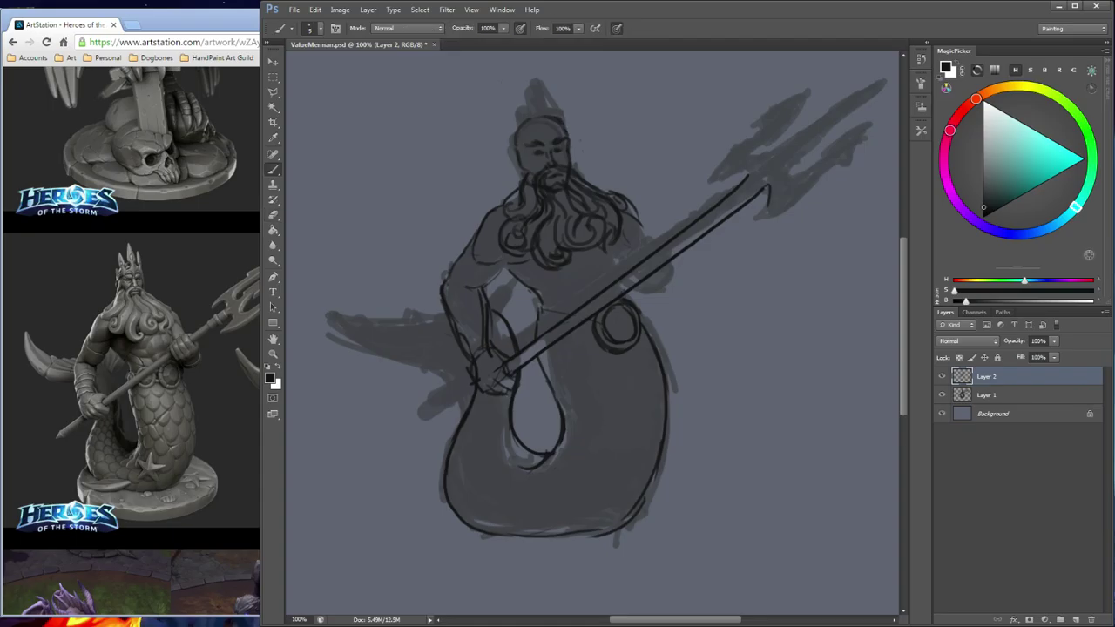
Draw the crown on the forehead with a tall central spike and shorter points around it
mouse_move(562, 118)
left_mouse_down()
mouse_move(567, 129)
mouse_move(515, 142)
left_mouse_up()
left_click_drag(523, 105, 523, 126)
mouse_move(530, 128)
left_mouse_down()
mouse_move(534, 77)
mouse_move(545, 120)
mouse_move(530, 127)
mouse_move(533, 78)
mouse_move(548, 118)
mouse_move(567, 121)
left_mouse_up()
key("ctrl+z")
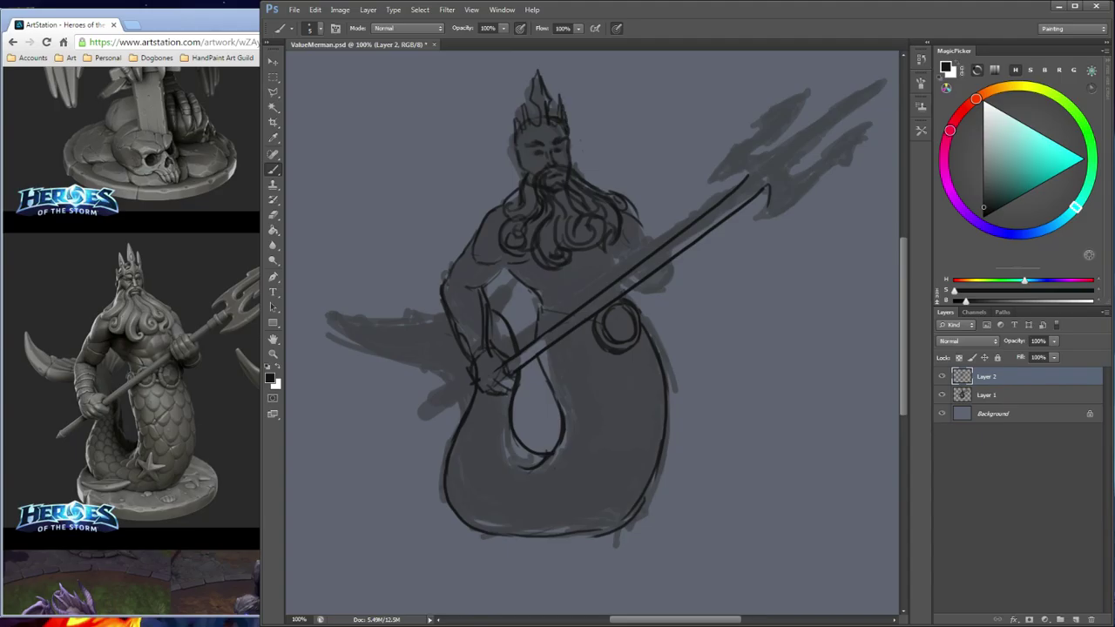
Draw the hair falling from under the crown along both sides of the face and down to the shoulder
mouse_move(521, 142)
left_mouse_down()
mouse_move(517, 158)
mouse_move(528, 159)
left_mouse_up()
key("ctrl+z")
left_click_drag(525, 135, 514, 181)
mouse_move(576, 144)
left_mouse_down()
mouse_move(572, 173)
mouse_move(573, 162)
left_mouse_up()
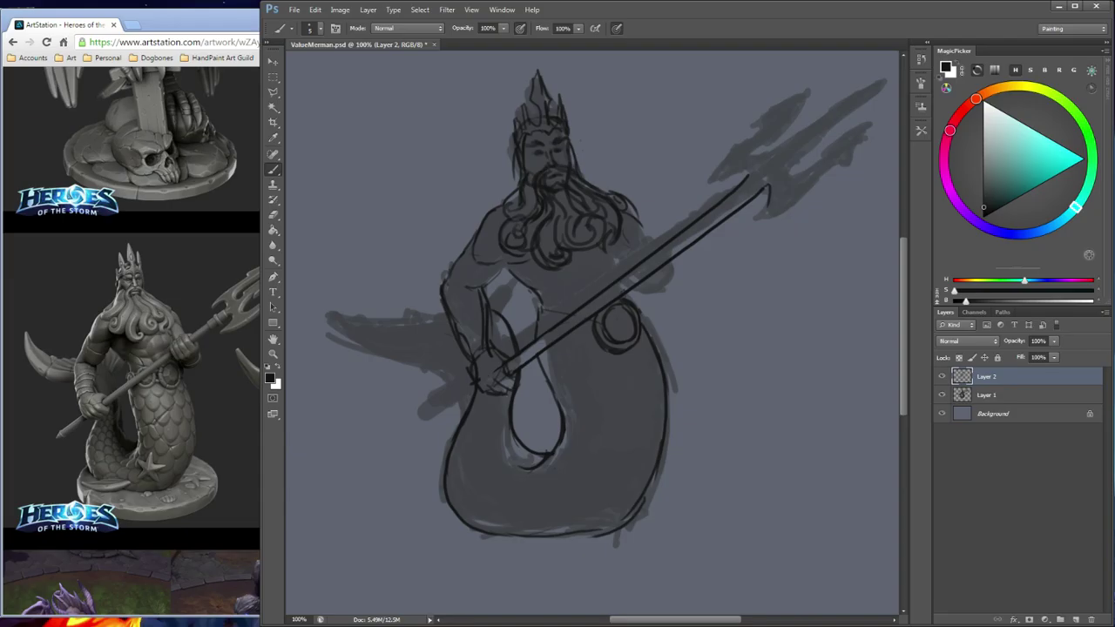
left_click_drag(536, 189, 532, 199)
left_click_drag(513, 196, 506, 205)
Draw the lower end of the trident shaft below the hand with two edges and a pointed tip, and clean its inside
mouse_move(464, 356)
left_mouse_down()
mouse_move(471, 390)
mouse_move(488, 400)
mouse_move(522, 393)
mouse_move(414, 426)
mouse_move(419, 437)
left_mouse_up()
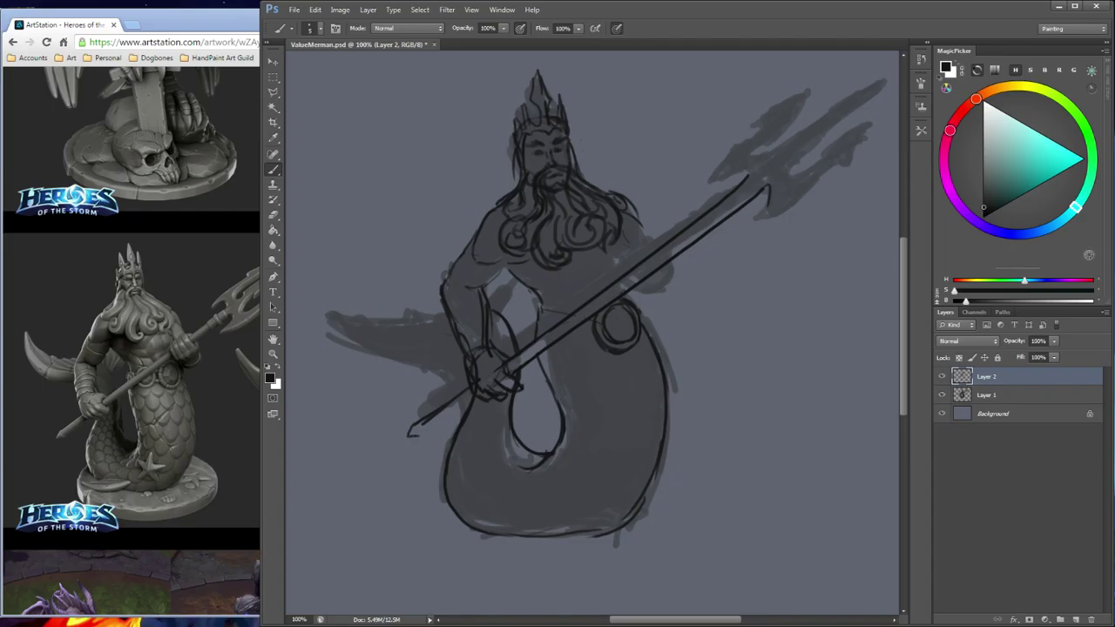
left_click_drag(471, 397, 422, 432)
left_click_drag(470, 401, 420, 438)
key("e")
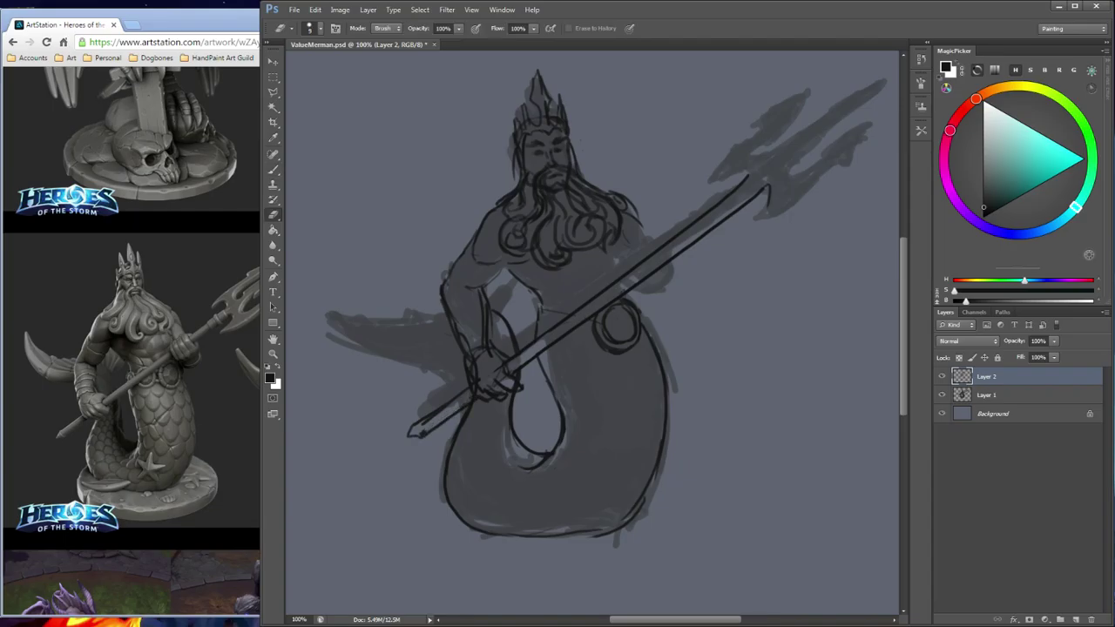
left_click_drag(451, 403, 422, 424)
key("b")
Erase the outer forearm contour below the elbow and redraw it with a slimmer curve
key("e")
left_click_drag(443, 284, 456, 332)
key("b")
key("e")
key("b")
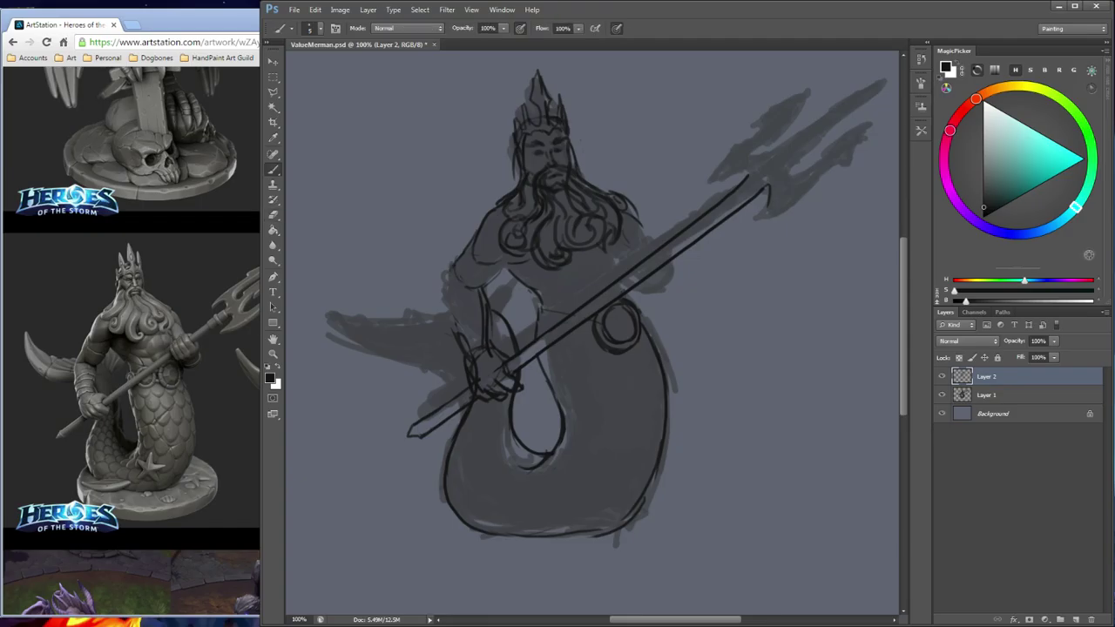
key("ctrl+z")
left_click_drag(445, 288, 455, 318)
Erase the doubled inner forearm line and the stray construction lines around the wrist
key("e")
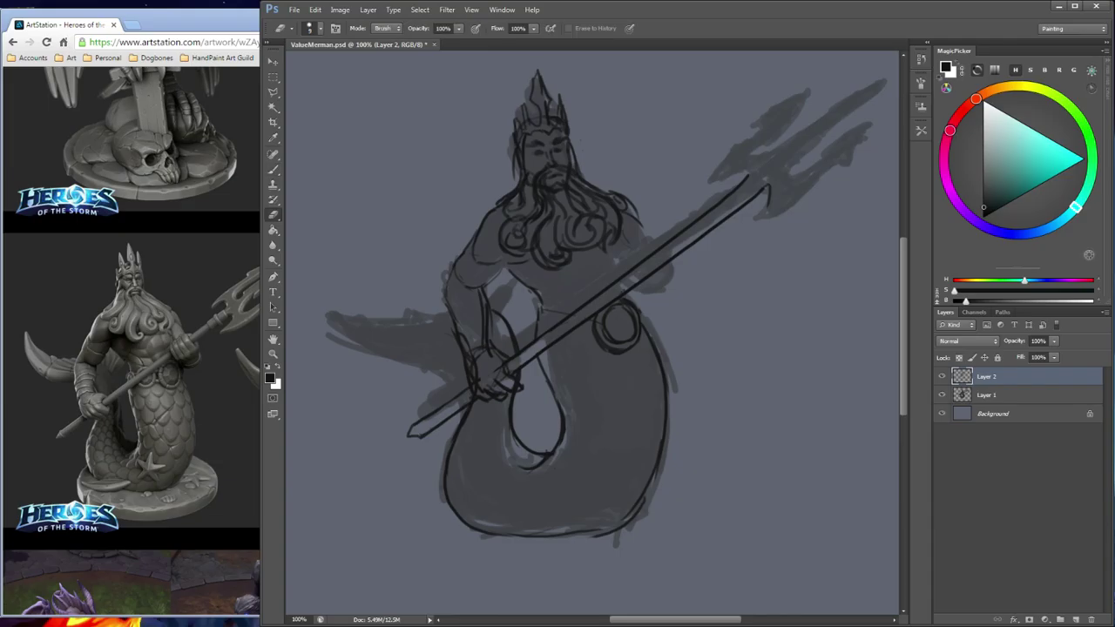
mouse_move(483, 295)
left_mouse_down()
mouse_move(484, 345)
mouse_move(468, 347)
mouse_move(469, 370)
left_mouse_up()
left_click_drag(453, 330, 486, 350)
left_click_drag(487, 339, 488, 355)
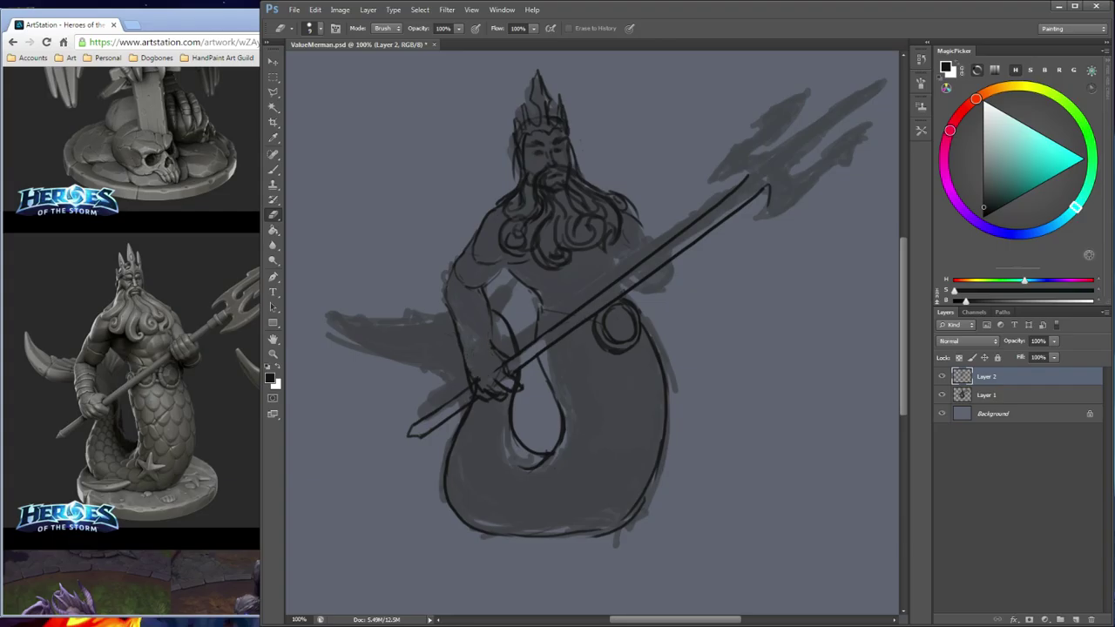
key("b")
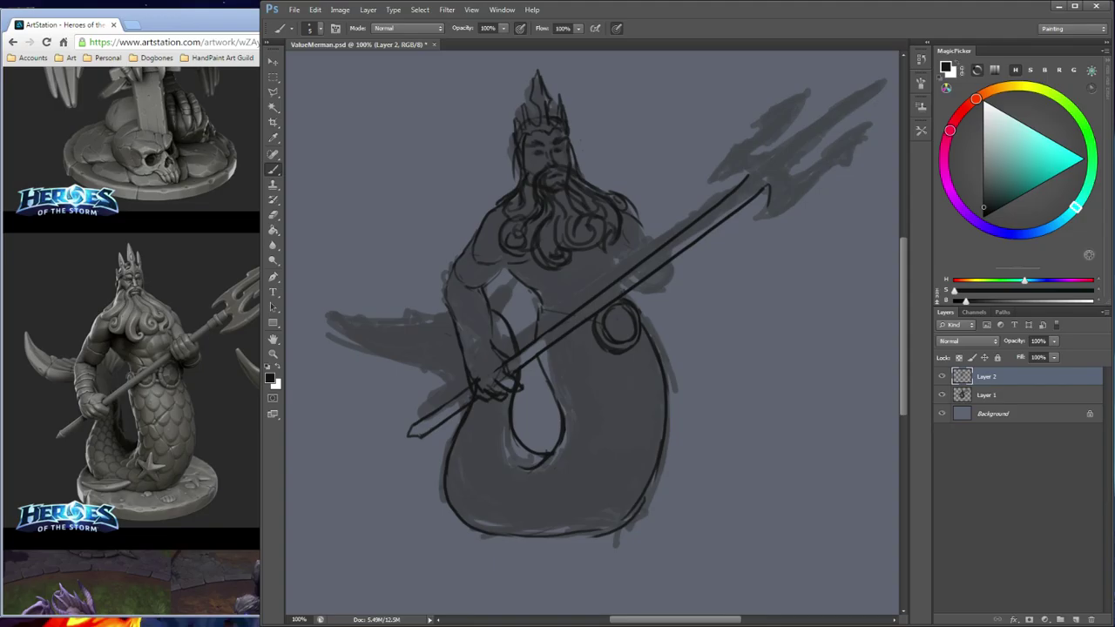
Redraw the back of the gripping hand and its fingers below the wrist, and tidy the outline
left_click_drag(472, 360, 511, 356)
key("e")
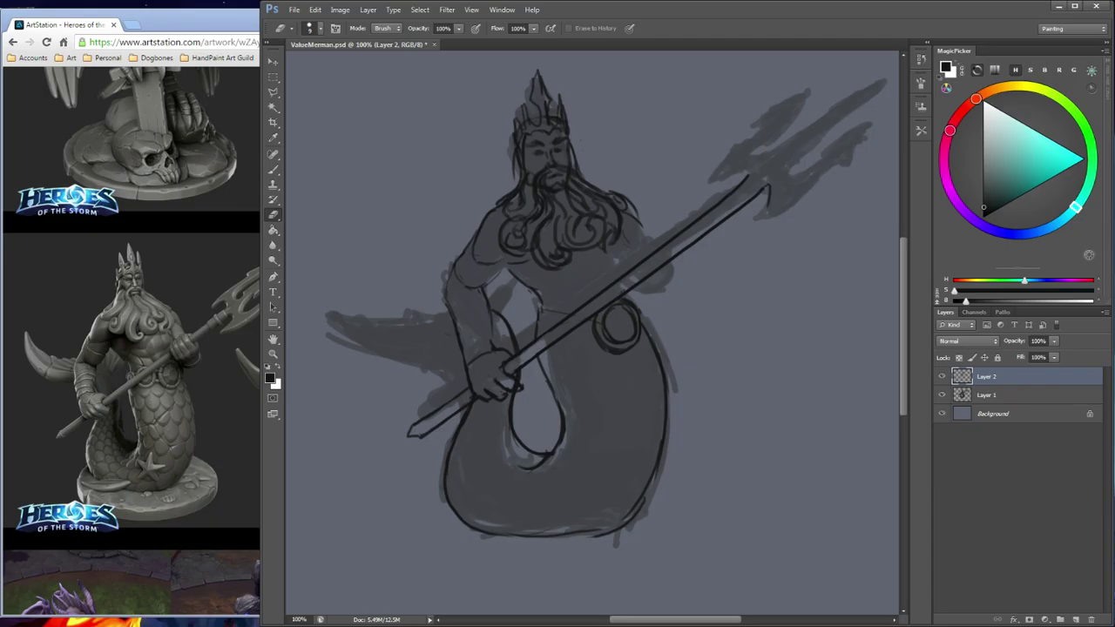
key("b")
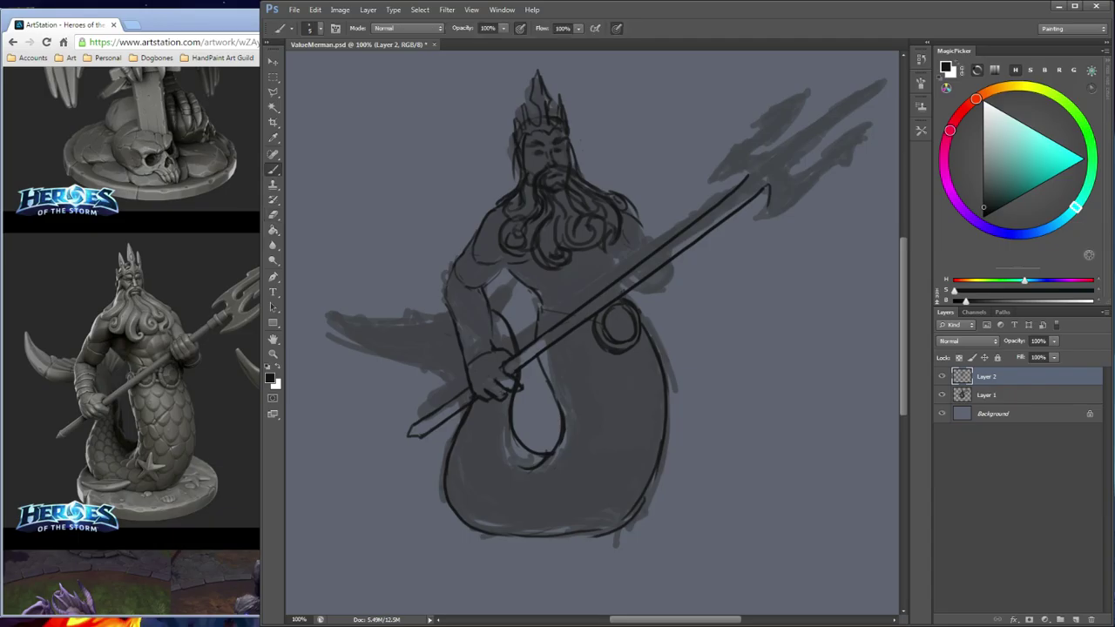
key("e")
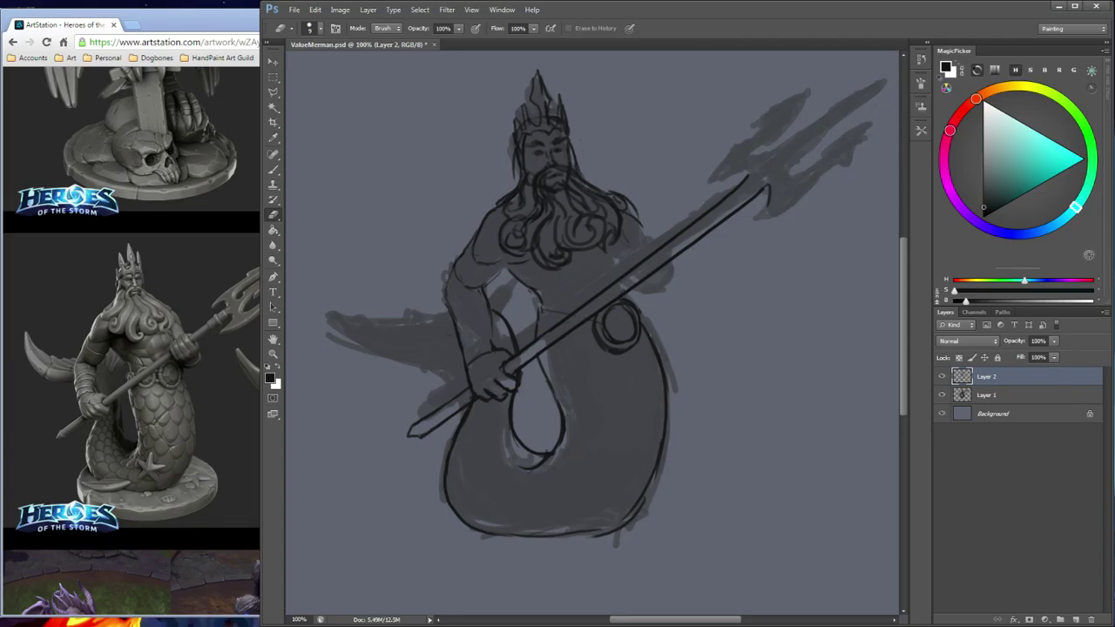
key("b")
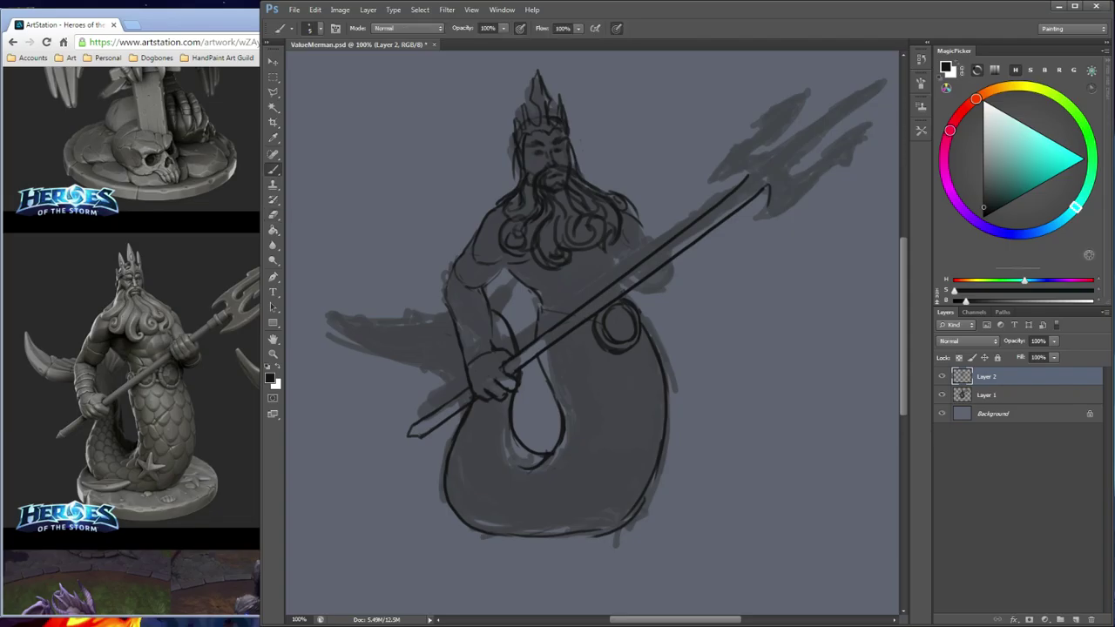
Try band lines across the forearm at elbow and wrist, and erase the forearm contours between them
left_click_drag(449, 315, 479, 298)
left_click_drag(469, 361, 495, 348)
key("e")
mouse_move(451, 306)
left_mouse_down()
mouse_move(460, 348)
mouse_move(488, 299)
mouse_move(455, 304)
mouse_move(488, 310)
mouse_move(484, 349)
mouse_move(496, 345)
left_mouse_up()
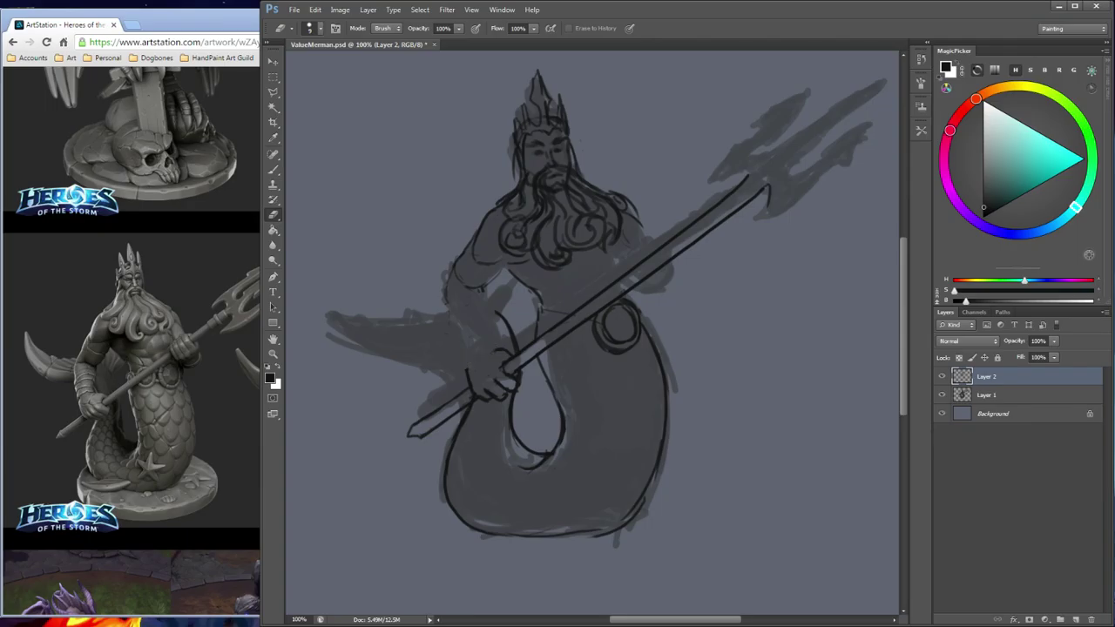
Redraw the forearm's inner and outer contours from the elbow down, closing them with a cuff line at the wrist
key("b")
left_click_drag(477, 293, 482, 341)
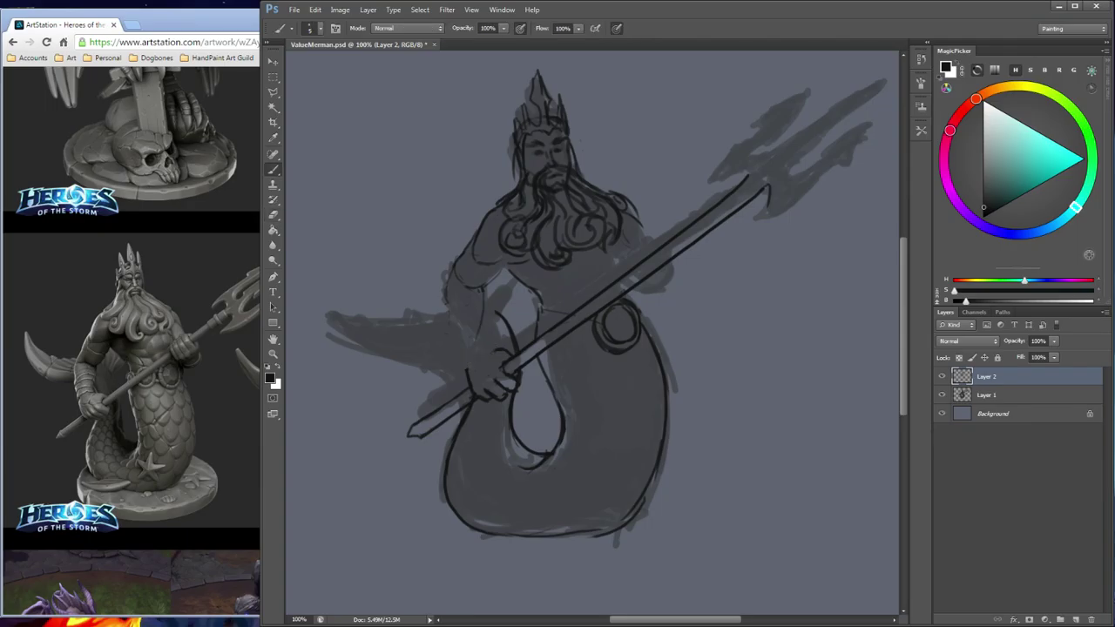
key("ctrl+z")
left_click_drag(477, 290, 483, 354)
left_click_drag(447, 285, 454, 345)
mouse_move(444, 278)
left_mouse_down()
mouse_move(450, 353)
mouse_move(482, 353)
left_mouse_up()
key("e")
left_click_drag(447, 282, 451, 340)
key("b")
left_click_drag(443, 293, 451, 342)
key("ctrl+z")
key("ctrl+z")
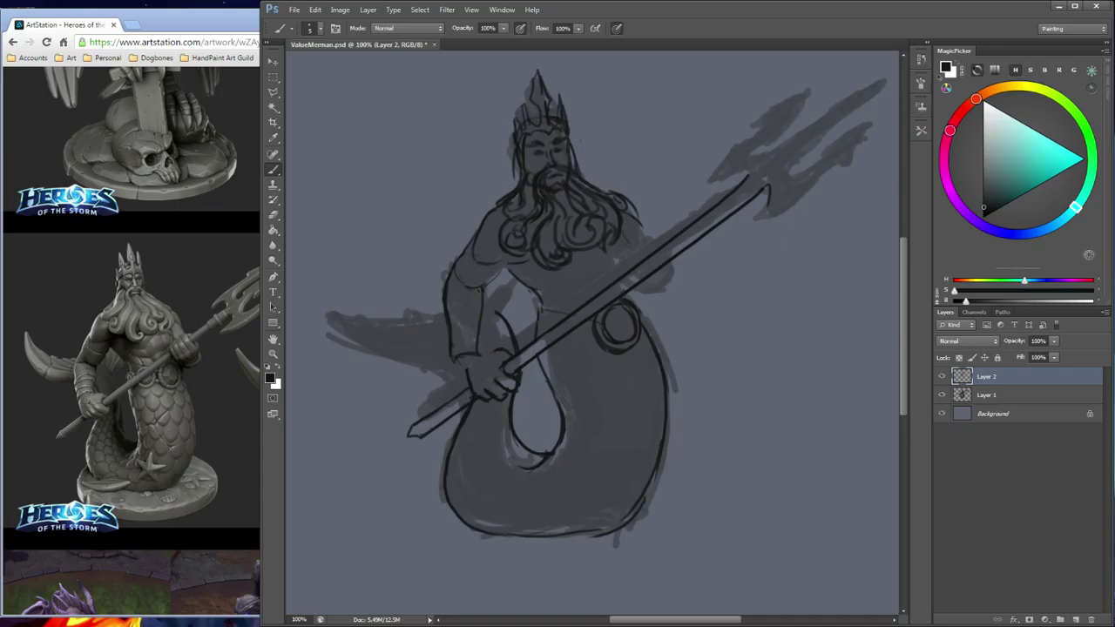
Erase the gripping hand and redraw it as a fist closed around the trident shaft
key("e")
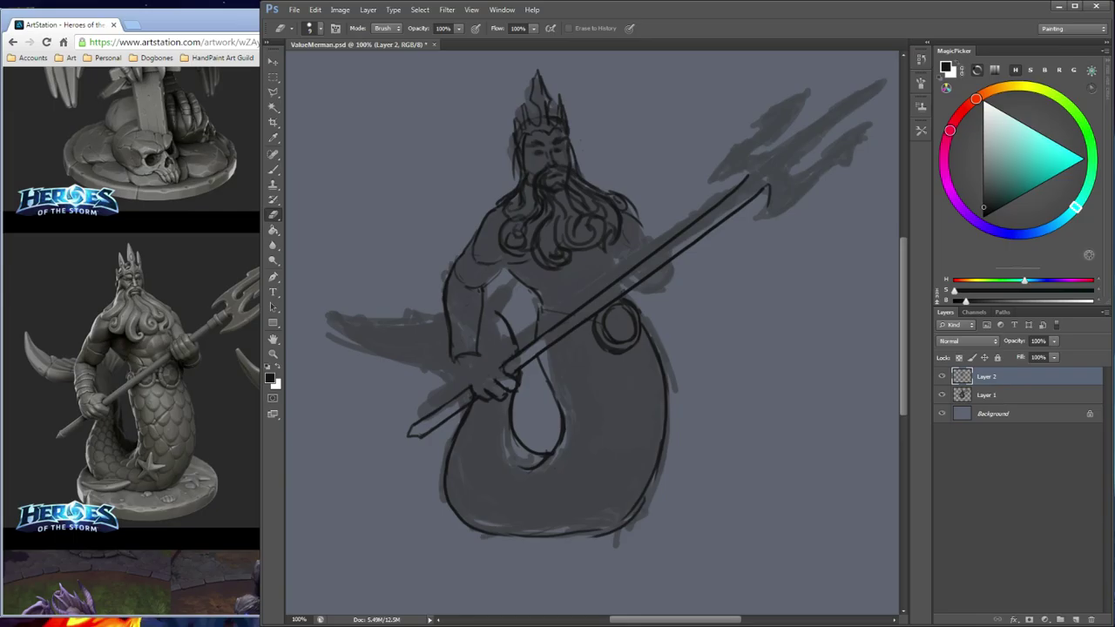
mouse_move(479, 397)
left_mouse_down()
mouse_move(513, 382)
mouse_move(504, 397)
left_mouse_up()
key("b")
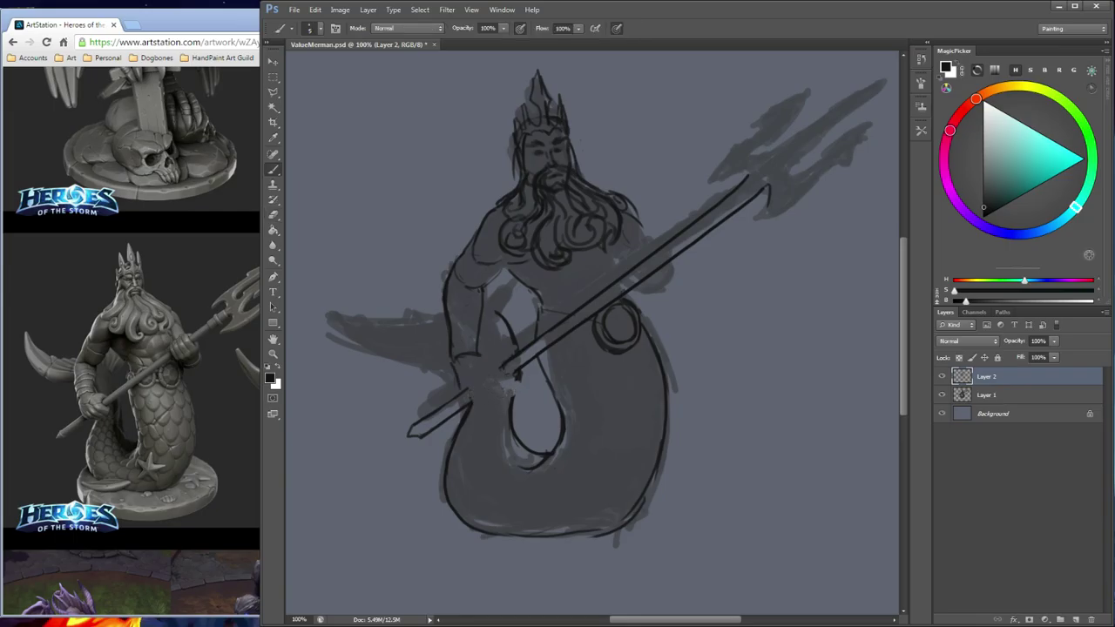
mouse_move(454, 378)
left_mouse_down()
mouse_move(458, 397)
mouse_move(484, 408)
mouse_move(507, 398)
mouse_move(486, 399)
left_mouse_up()
mouse_move(472, 353)
left_mouse_down()
mouse_move(498, 362)
mouse_move(497, 383)
mouse_move(512, 394)
left_mouse_up()
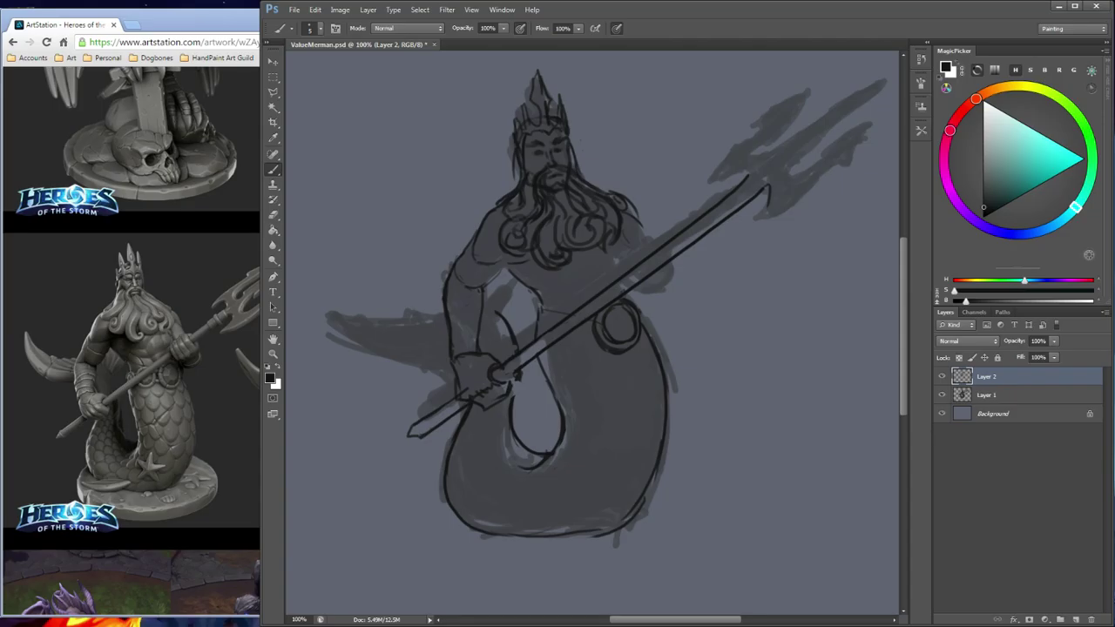
Strengthen the elbow crease and the lower edge of the upper arm, and clean up the lines there
mouse_move(466, 291)
left_mouse_down()
mouse_move(487, 292)
mouse_move(519, 264)
left_mouse_up()
key("e")
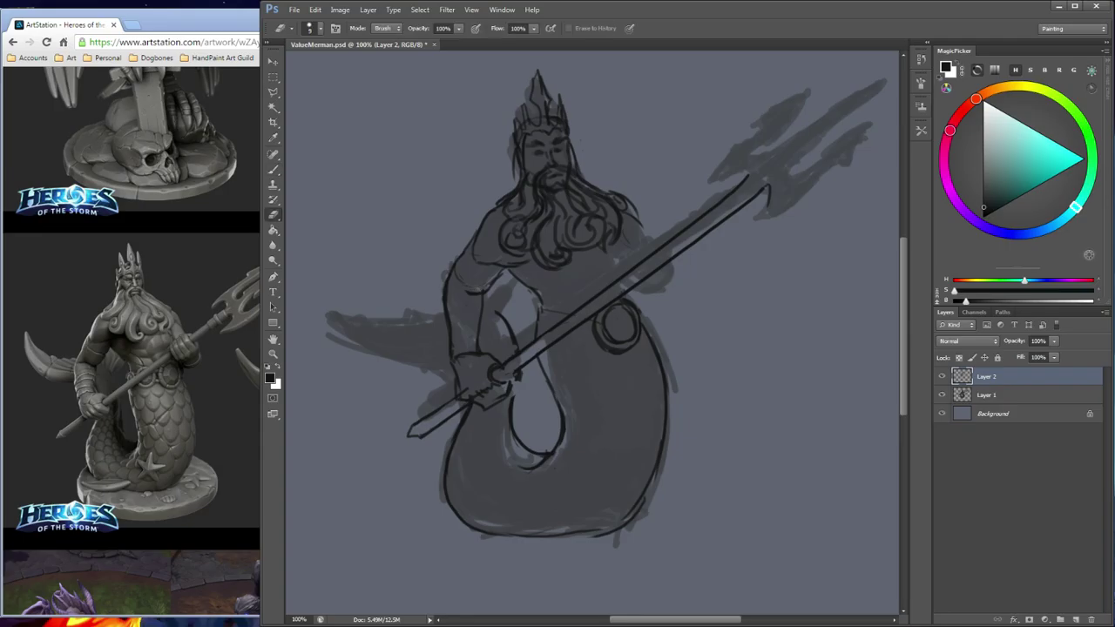
key("b")
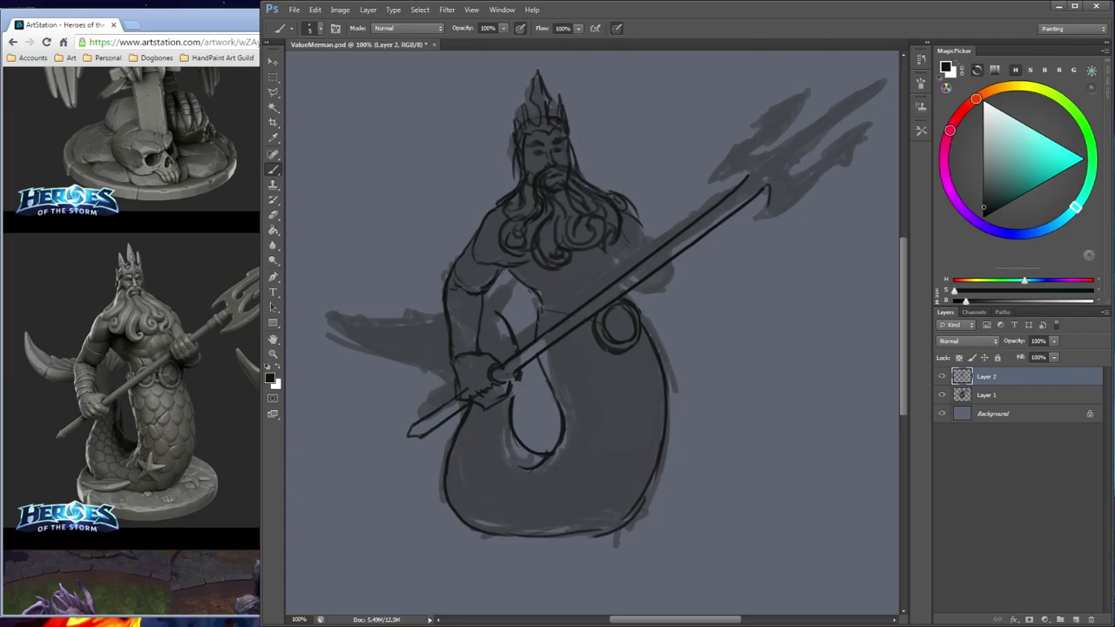
Redraw the outer contour around the tail's lower bend and erase the stray line along its underside
scroll(592, 331, "down", 3)
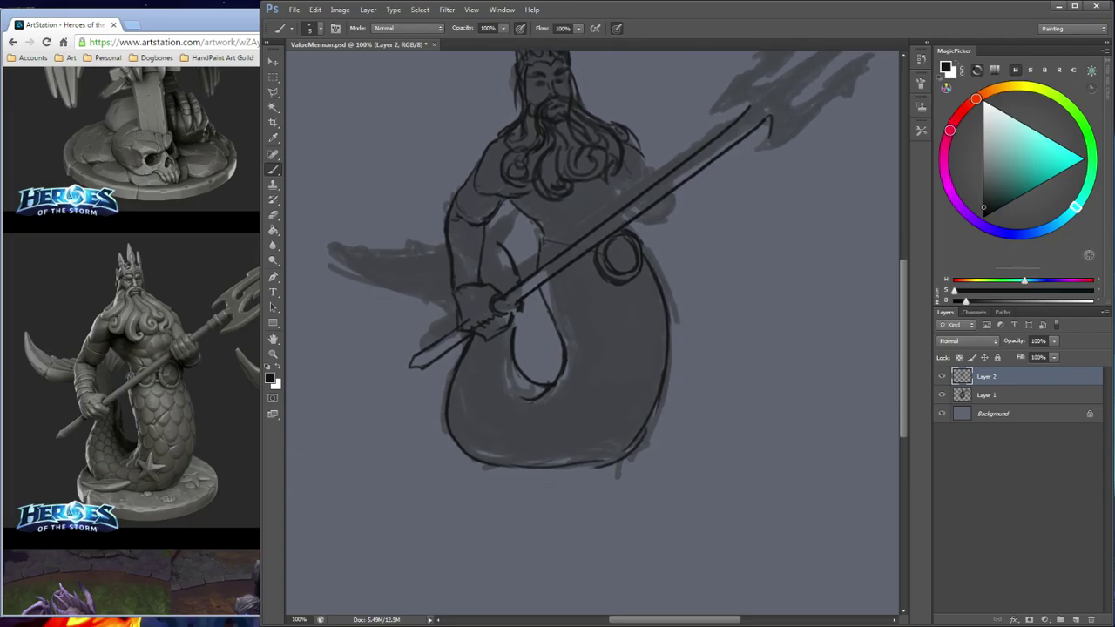
mouse_move(447, 410)
left_mouse_down()
mouse_move(469, 469)
mouse_move(602, 469)
mouse_move(531, 466)
left_mouse_up()
key("e")
mouse_move(458, 444)
left_mouse_down()
mouse_move(518, 466)
mouse_move(482, 470)
mouse_move(531, 473)
left_mouse_up()
left_click_drag(558, 365, 512, 456)
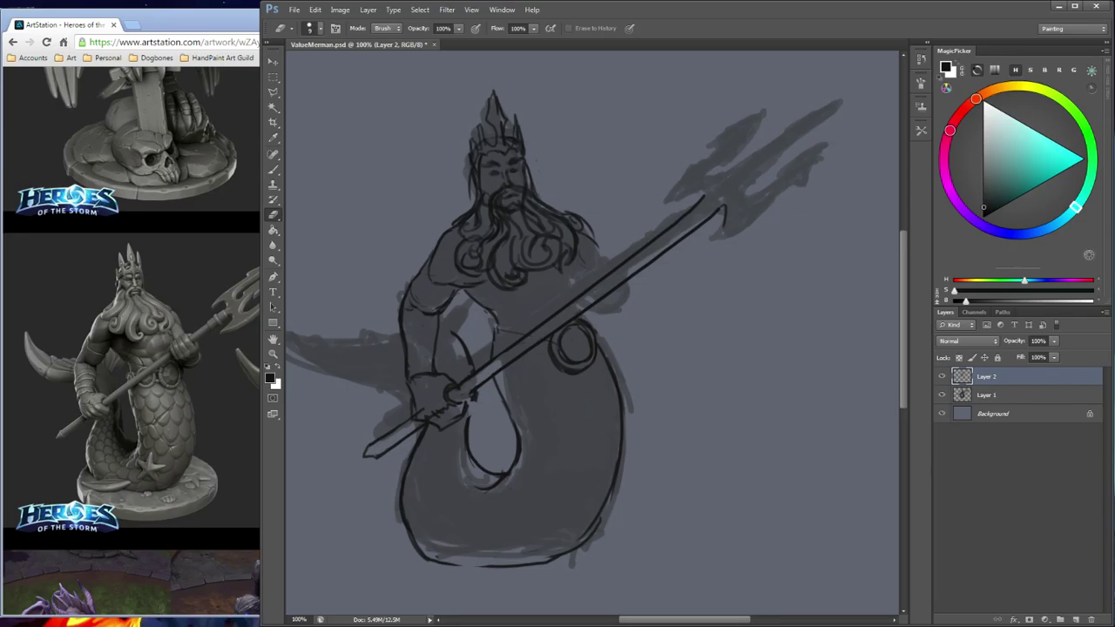
Strengthen the line in the gap between forearm and torso and add an edge line for the fin behind it
key("b")
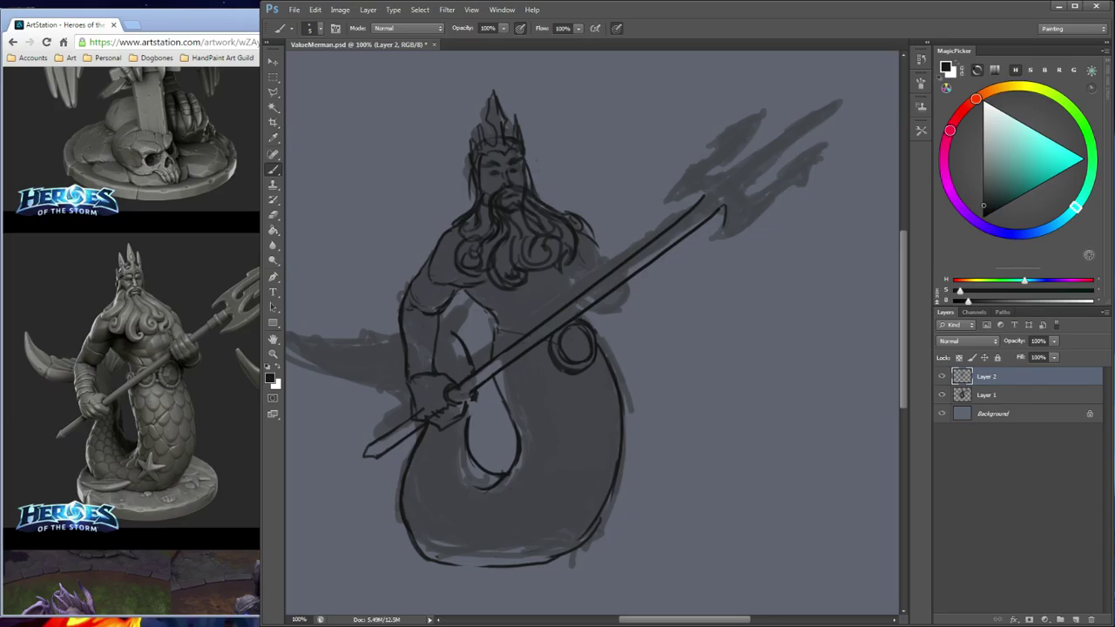
mouse_move(461, 336)
left_mouse_down()
mouse_move(483, 315)
mouse_move(454, 357)
mouse_move(466, 370)
left_mouse_up()
left_click_drag(535, 209, 599, 199)
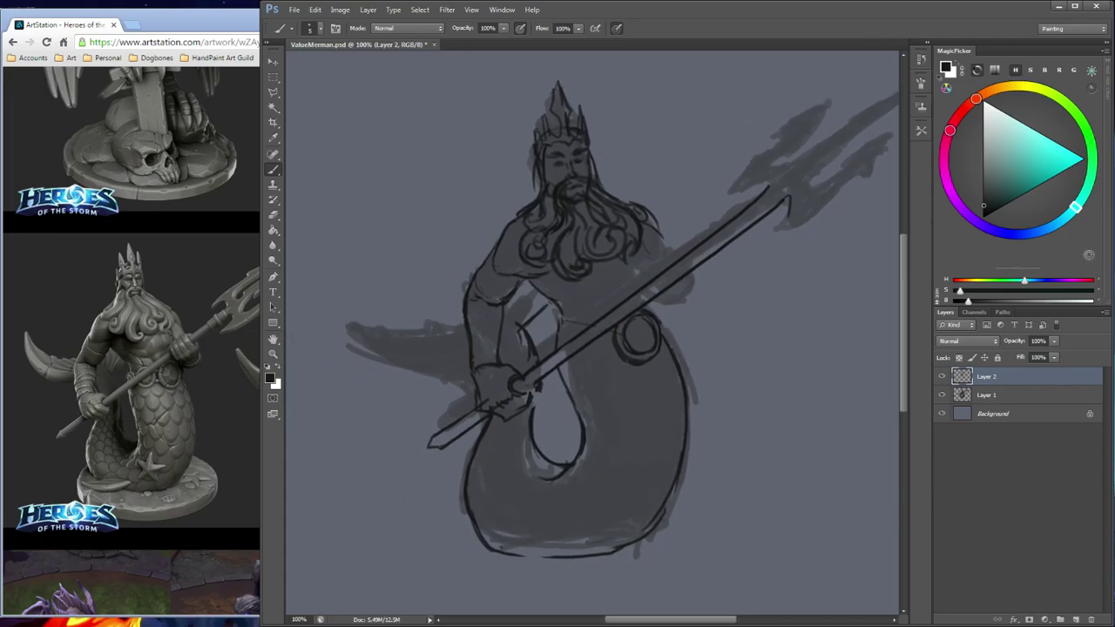
Draw the upper edge of the tail fin as a concave curve from its pointed tip to the forearm
left_click_drag(363, 298, 411, 334)
mouse_move(374, 299)
left_mouse_down()
mouse_move(437, 337)
mouse_move(451, 337)
mouse_move(427, 330)
mouse_move(463, 332)
left_mouse_up()
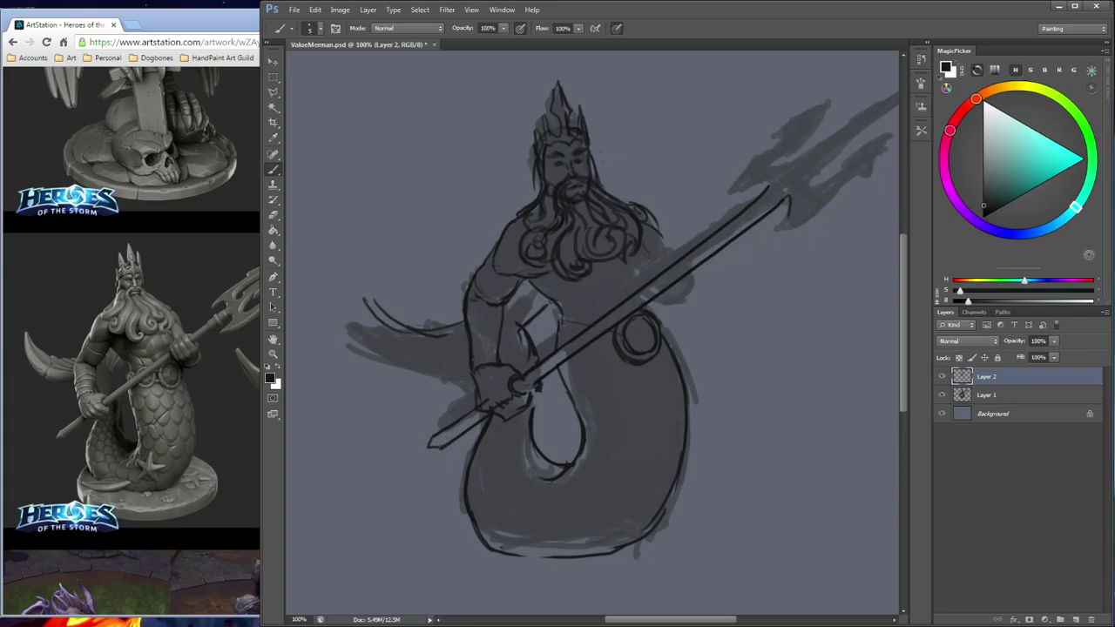
left_click_drag(359, 288, 406, 377)
key("ctrl+alt+z")
key("ctrl+alt+z")
left_click_drag(354, 305, 400, 330)
Draw the lower edge of the tail fin from its tip curving back to the wrist
mouse_move(346, 299)
left_mouse_down()
mouse_move(351, 324)
mouse_move(399, 369)
left_mouse_up()
left_click_drag(357, 331, 416, 385)
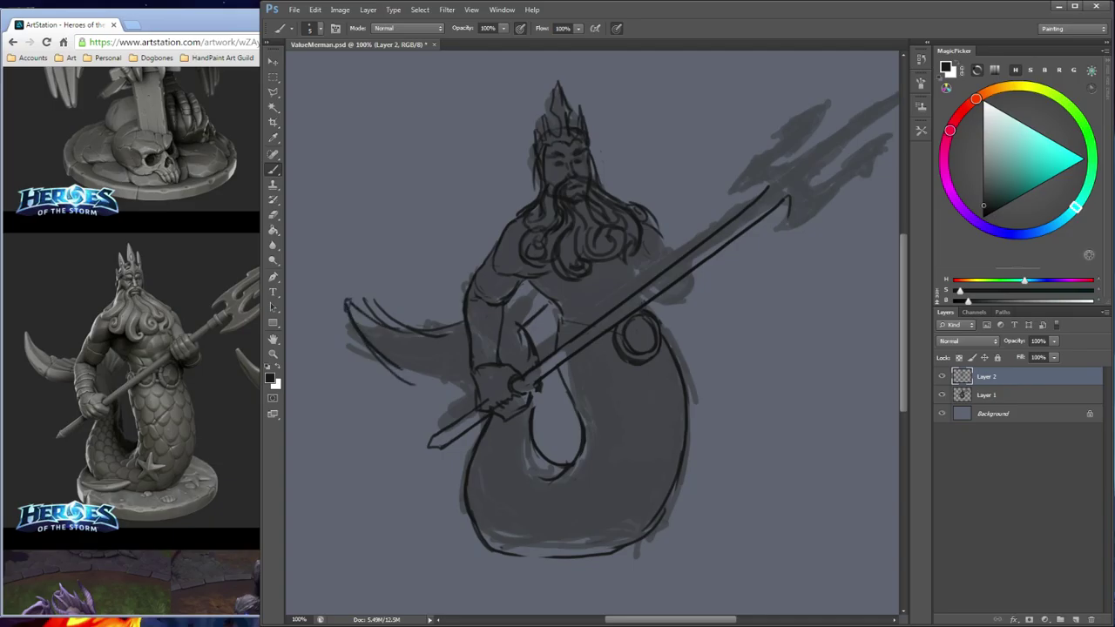
key("ctrl+alt+z")
mouse_move(347, 301)
left_mouse_down()
mouse_move(397, 387)
mouse_move(445, 388)
left_mouse_up()
left_click_drag(384, 365, 458, 382)
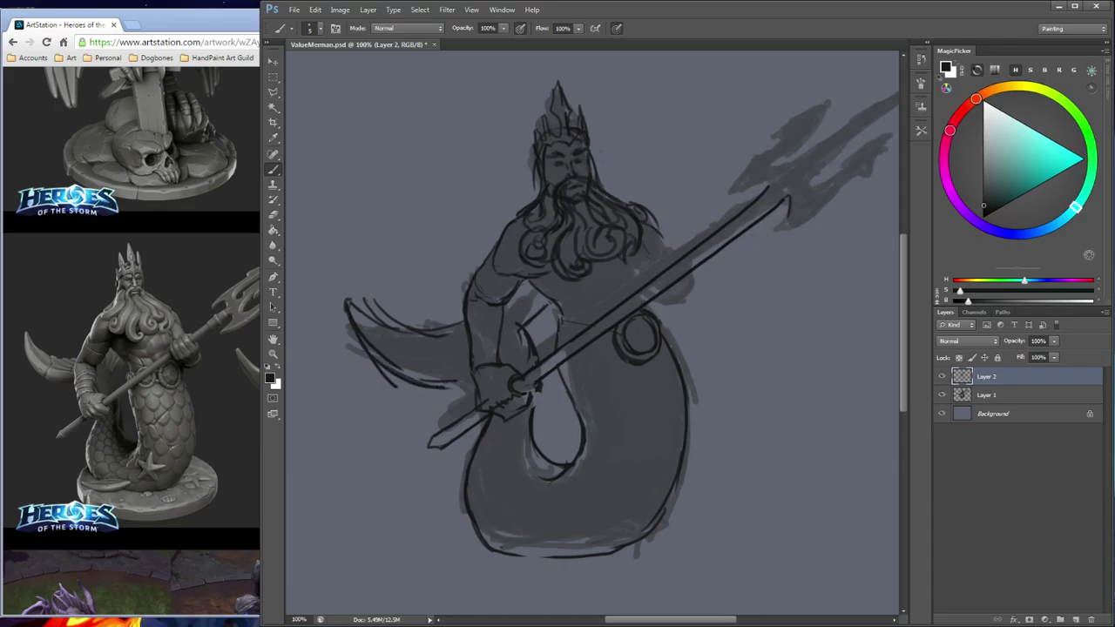
Erase the doubled and stray strokes along the tail fin's edges and join its lower edge to the forearm
key("e")
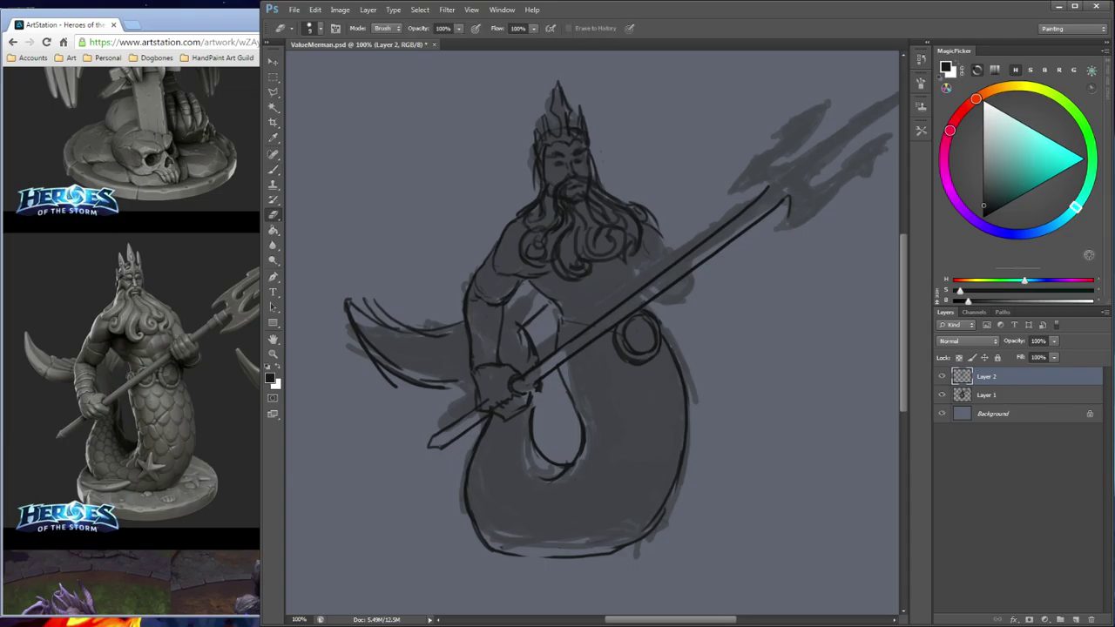
left_click_drag(370, 357, 394, 384)
mouse_move(382, 310)
left_mouse_down()
mouse_move(403, 324)
mouse_move(370, 308)
mouse_move(428, 337)
mouse_move(419, 333)
left_mouse_up()
left_click_drag(445, 382, 420, 379)
left_click_drag(360, 331, 397, 365)
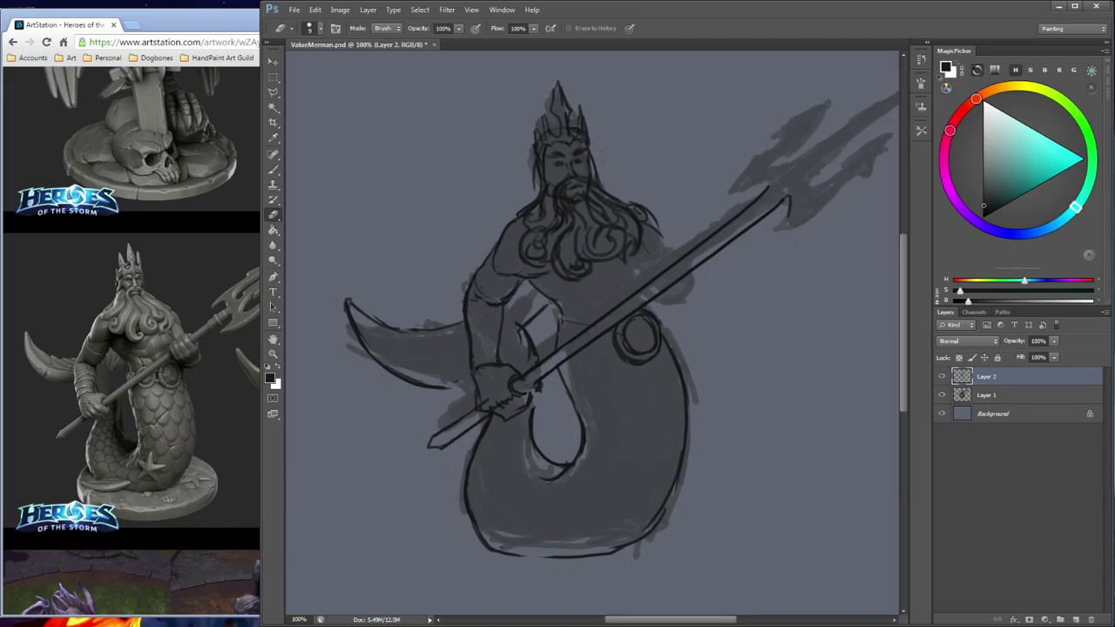
key("b")
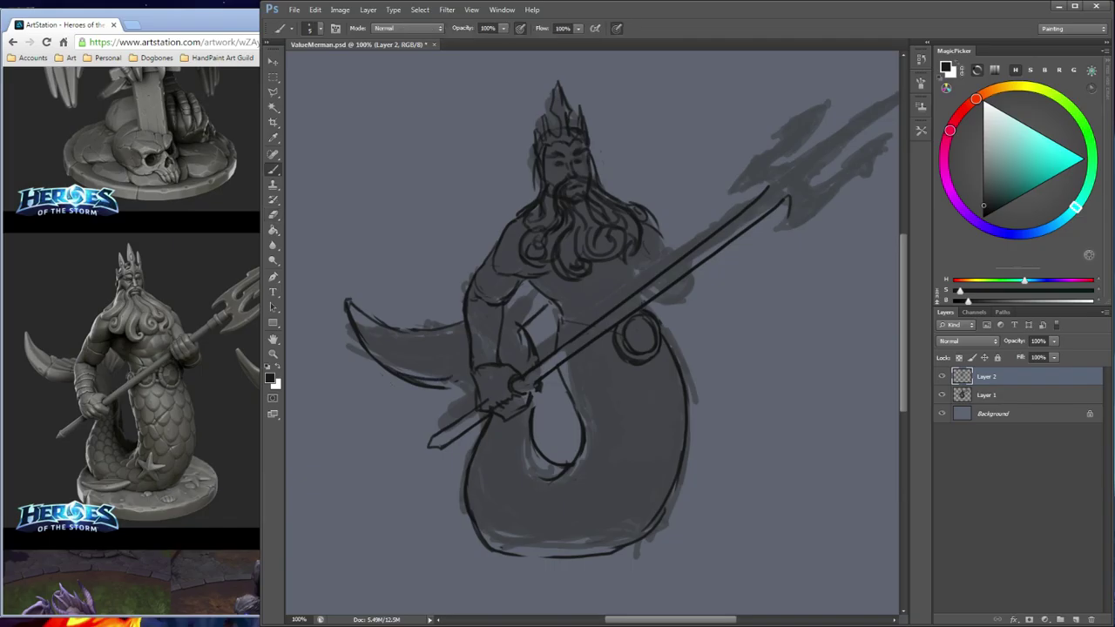
key("e")
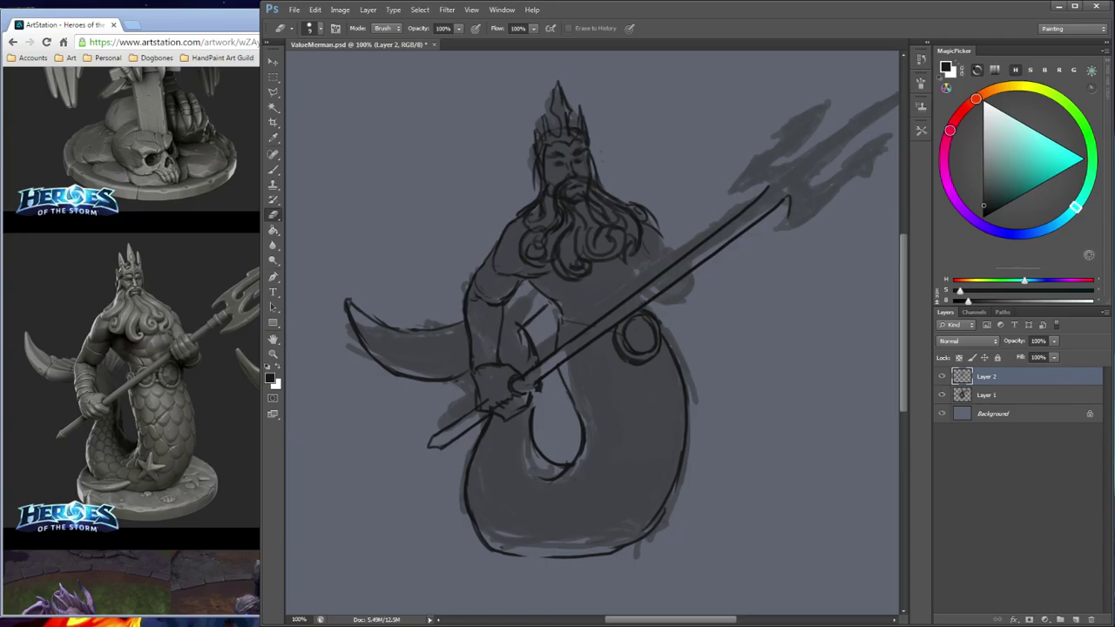
Add curved ray lines inside the tail fin and on the fin part showing between forearm and torso
key("b")
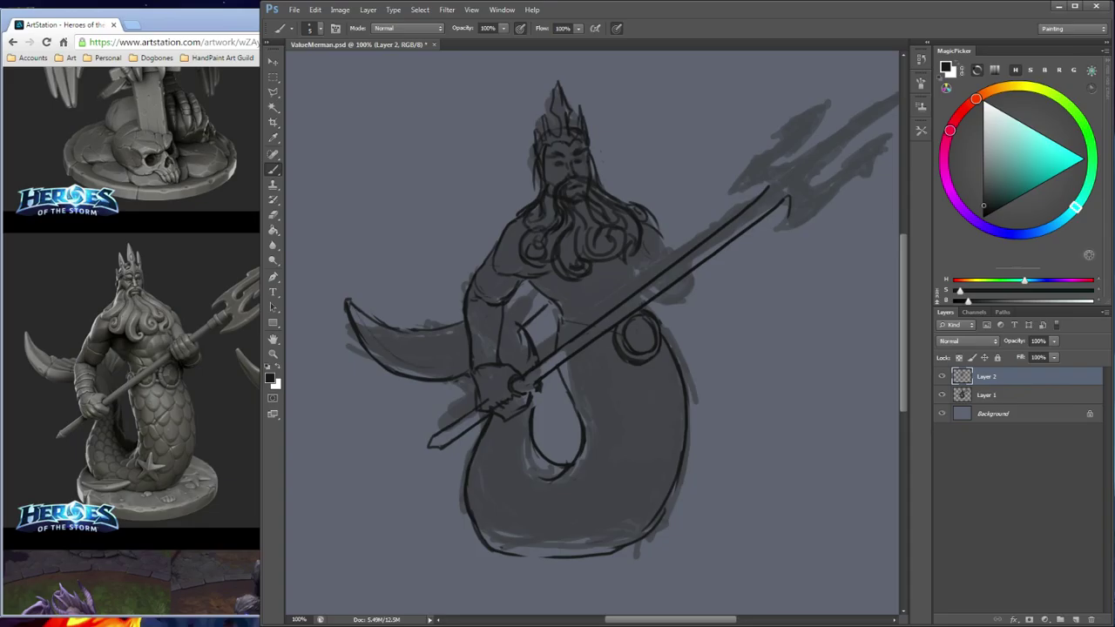
left_click_drag(363, 315, 443, 358)
left_click_drag(441, 330, 465, 343)
mouse_move(537, 295)
left_mouse_down()
mouse_move(531, 340)
mouse_move(520, 323)
left_mouse_up()
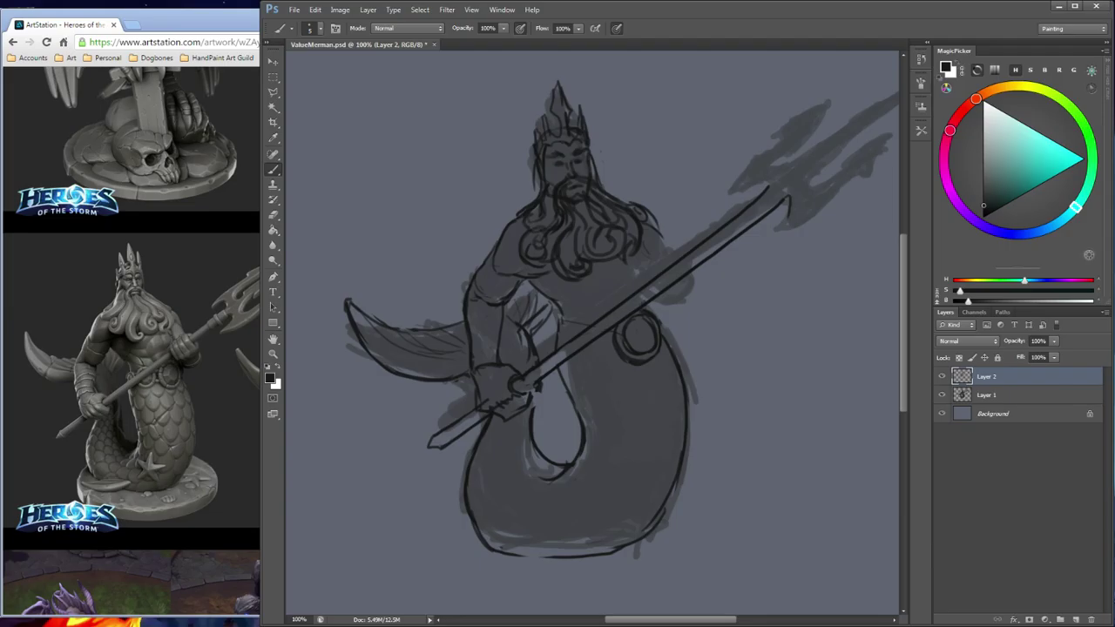
Sketch the second arm and its fist around the trident shaft plus faint abdominal lines, undoing the strokes that miss
mouse_move(640, 270)
left_mouse_down()
mouse_move(585, 255)
mouse_move(602, 274)
left_mouse_up()
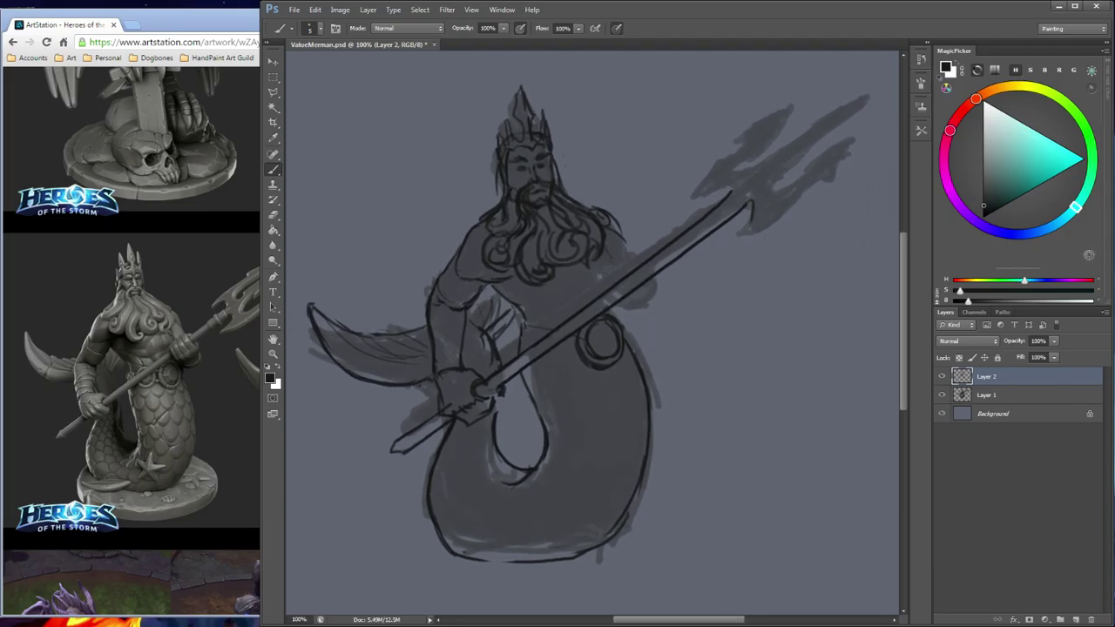
key("ctrl+minus")
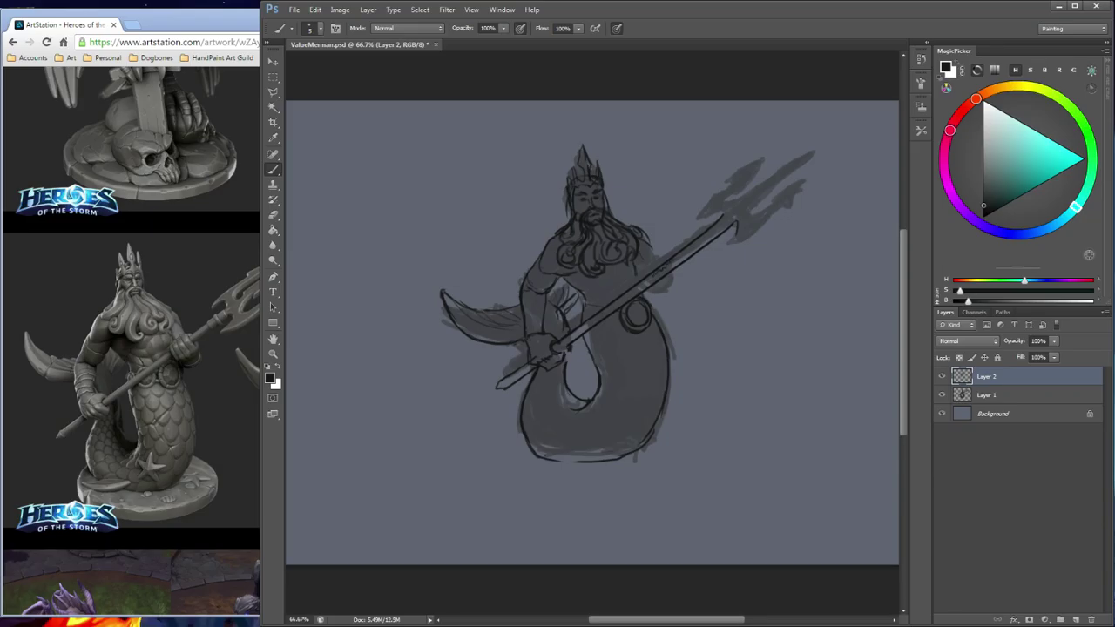
mouse_move(658, 294)
left_mouse_down()
mouse_move(680, 281)
mouse_move(673, 292)
left_mouse_up()
key("ctrl+z")
mouse_move(723, 288)
left_mouse_down()
mouse_move(695, 287)
mouse_move(794, 269)
left_mouse_up()
key("ctrl+alt+z")
key("ctrl+alt+z")
key("ctrl+alt+z")
key("ctrl+alt+z")
key("ctrl+alt+z")
key("ctrl+alt+z")
key("ctrl+alt+z")
key("ctrl+alt+z")
left_click_drag(645, 253, 659, 264)
Draw collar bands at the shaft's upper end and outline the trident head's curved base and upper barbed prong
left_click_drag(714, 229, 722, 236)
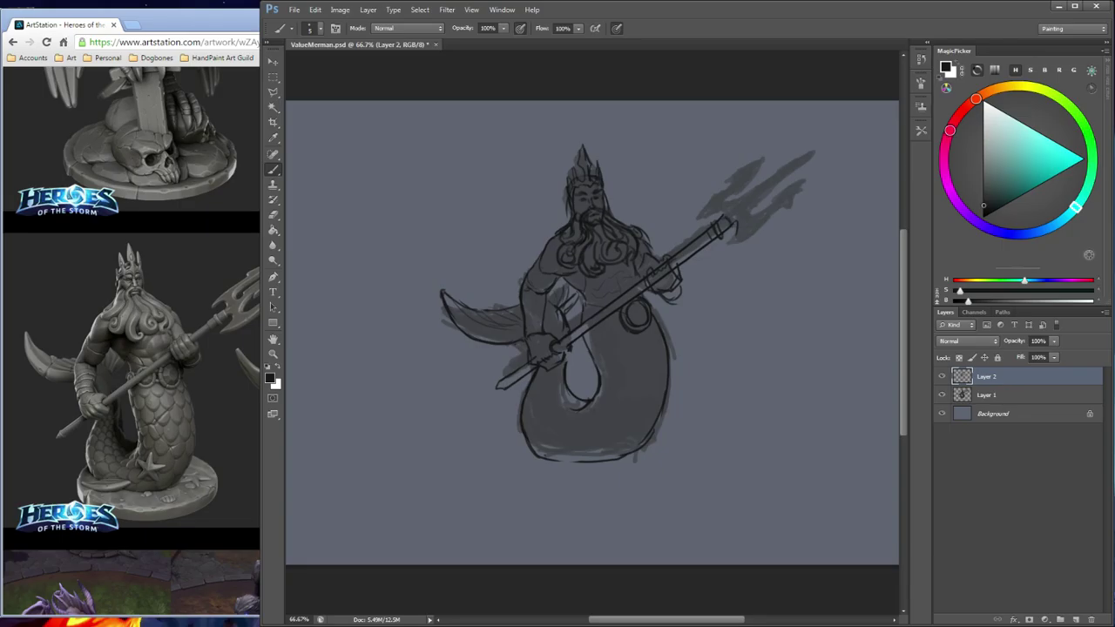
left_click_drag(740, 222, 735, 234)
left_click_drag(724, 246, 770, 219)
left_click_drag(722, 215, 721, 208)
left_click_drag(696, 218, 732, 186)
left_click_drag(730, 180, 740, 171)
Switch to the browser, widen the ArtStation page to examine the merman sculpt's full trident, and return to Photoshop
key("alt+Tab")
left_click_drag(557, 331, 330, 331)
scroll(174, 209, "up", 3)
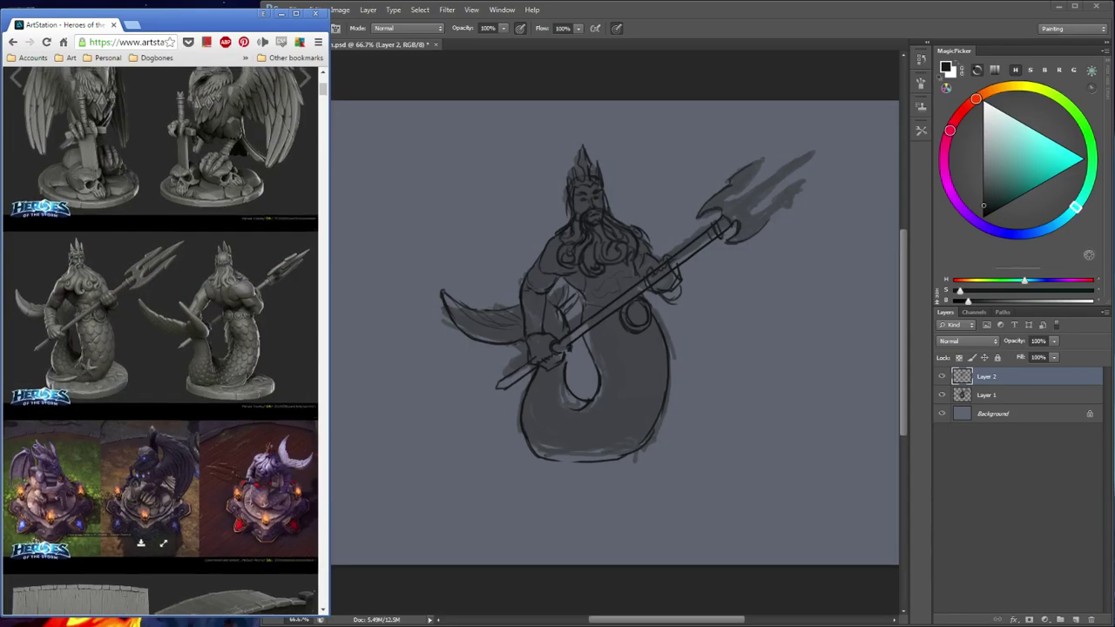
scroll(174, 313, "up", 3)
scroll(174, 313, "down", 2)
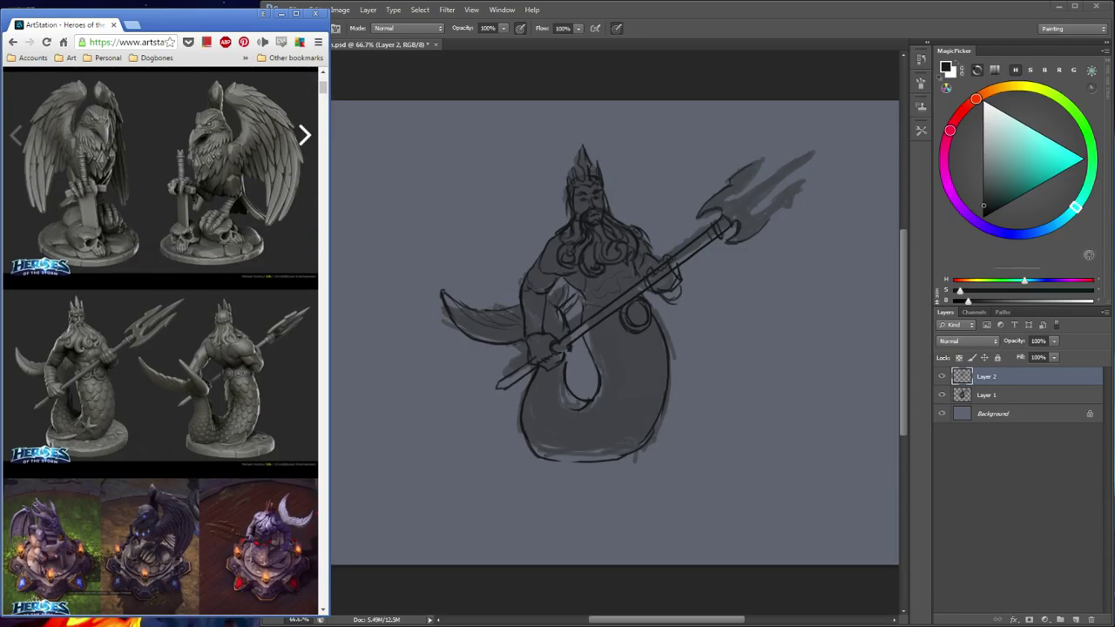
left_click_drag(328, 202, 430, 202)
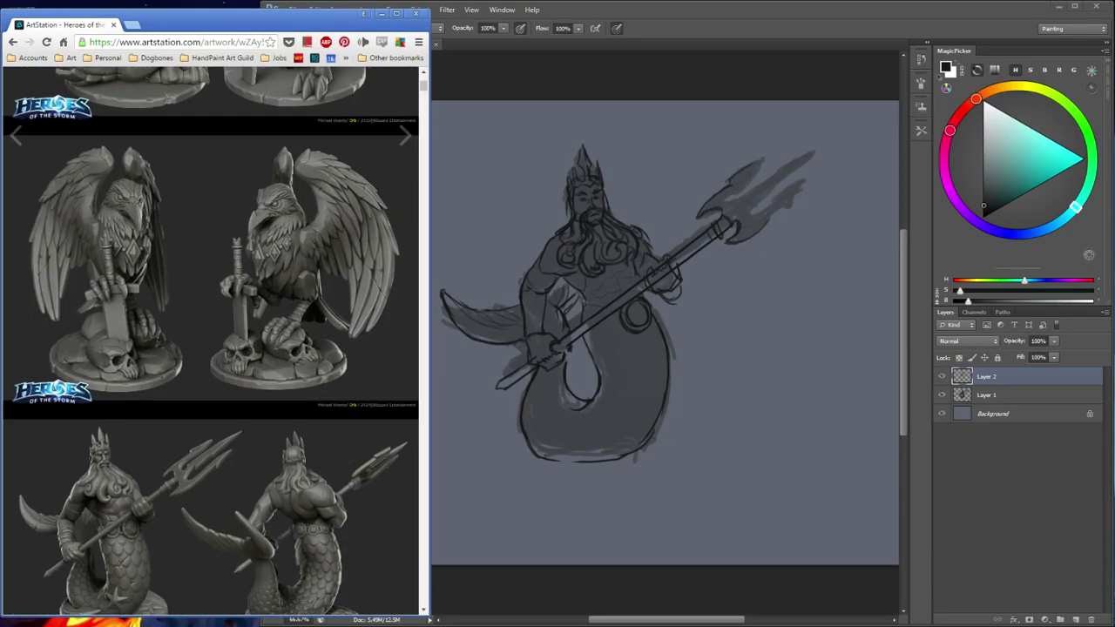
scroll(209, 339, "down", 4)
key("alt+Tab")
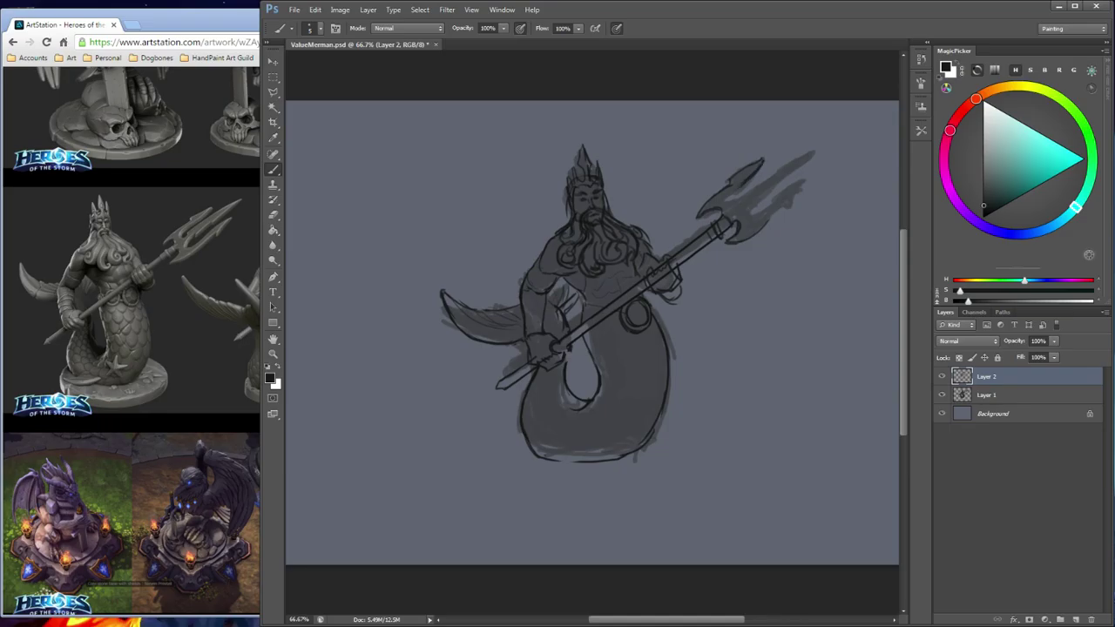
Outline the long middle prong and the lower barbed prong of the trident head, undoing the strokes that miss
left_click_drag(736, 189, 720, 197)
mouse_move(742, 195)
left_mouse_down()
mouse_move(809, 150)
mouse_move(772, 189)
left_mouse_up()
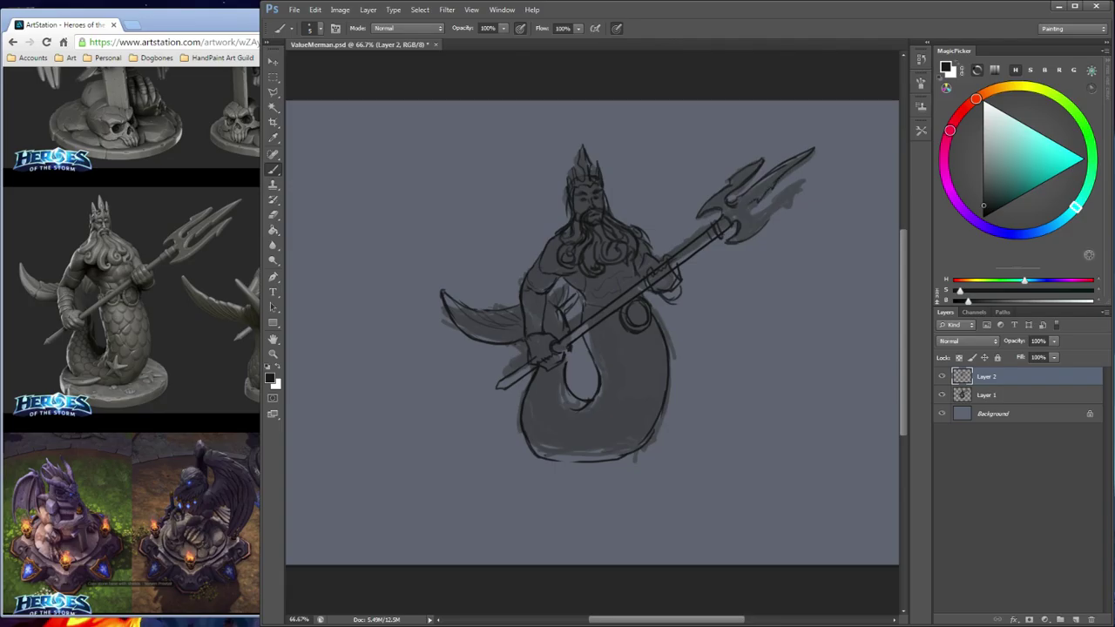
mouse_move(746, 222)
left_mouse_down()
mouse_move(811, 179)
mouse_move(756, 233)
mouse_move(798, 187)
mouse_move(780, 207)
left_mouse_up()
key("ctrl+alt+z")
key("ctrl+alt+z")
key("ctrl+alt+z")
Add a new layer and move it beneath the line art on Layer 2
left_click(1010, 475)
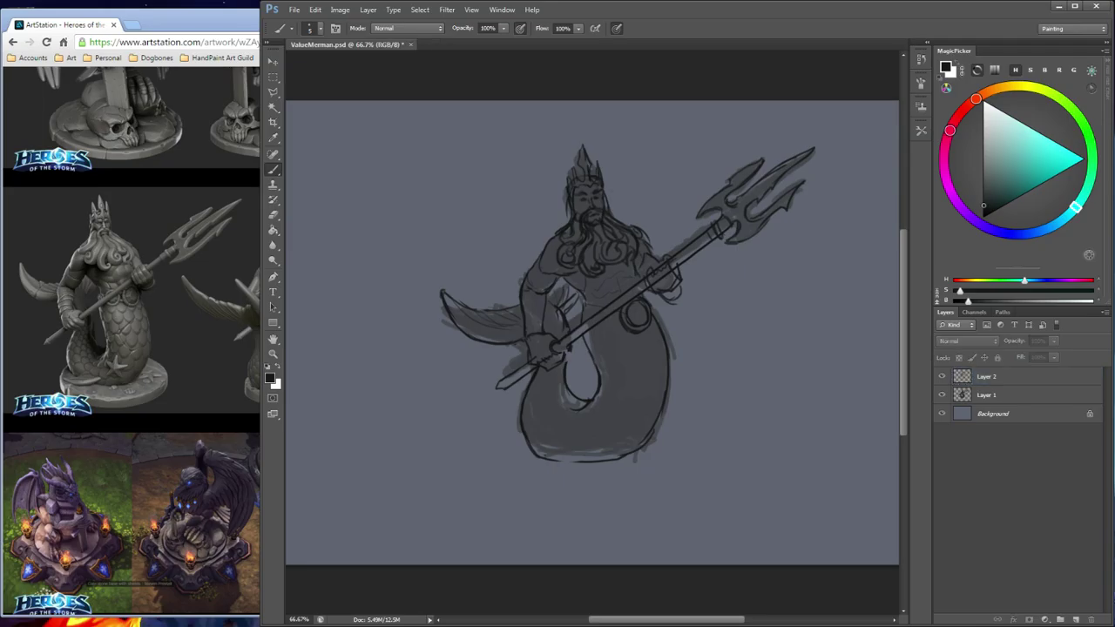
left_click(1077, 619)
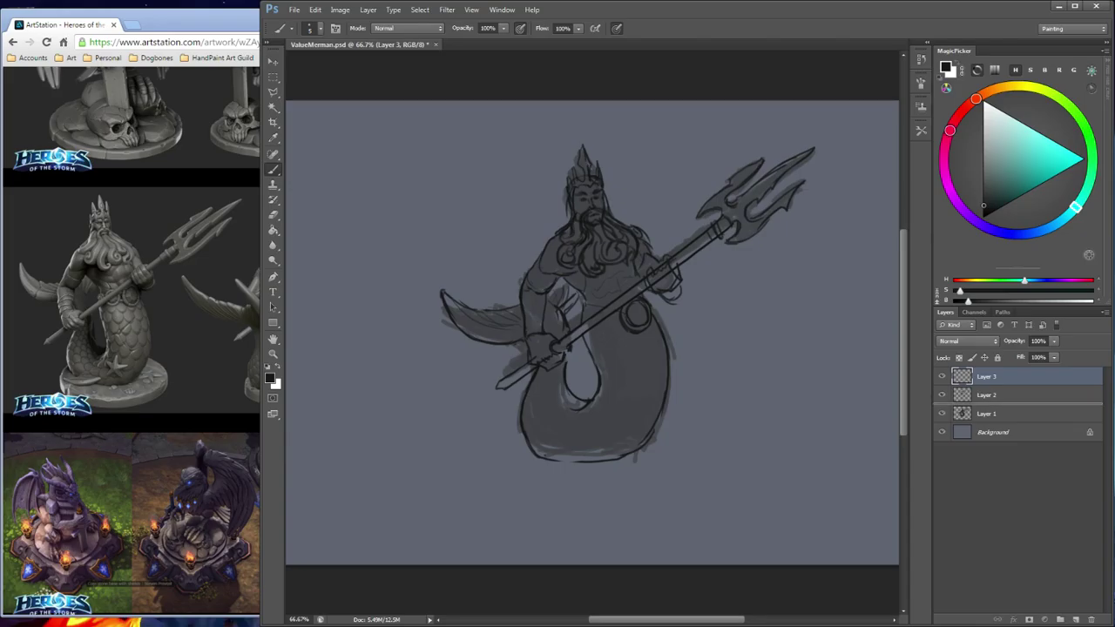
key("ctrl+bracketleft")
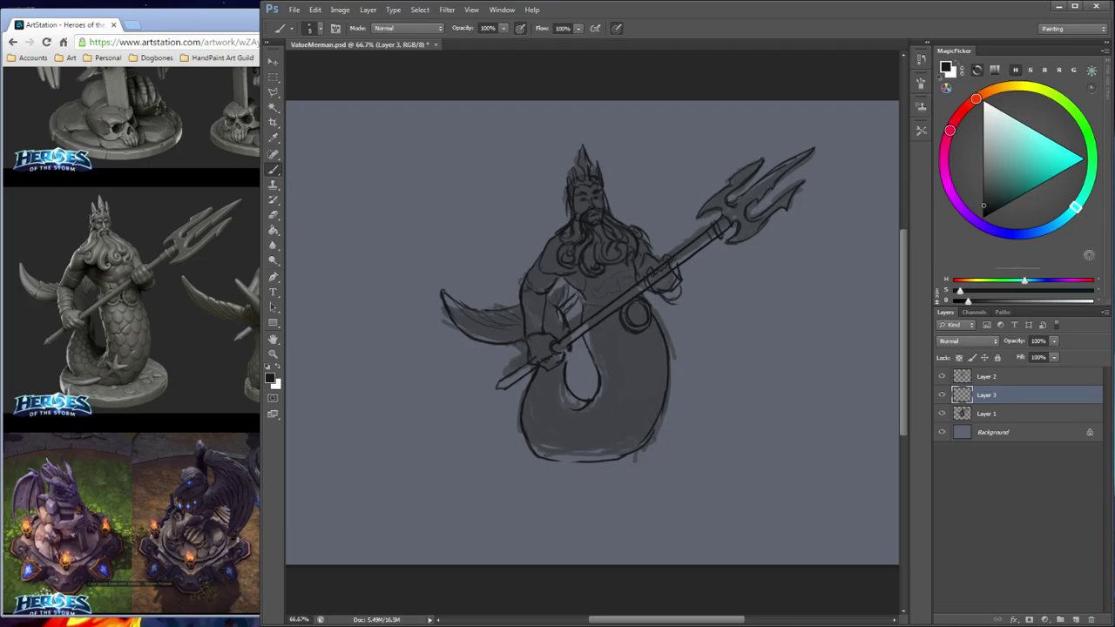
Merge the line art layer down into Layer 3, add another new layer, and place it beneath the line art
key("ctrl+plus")
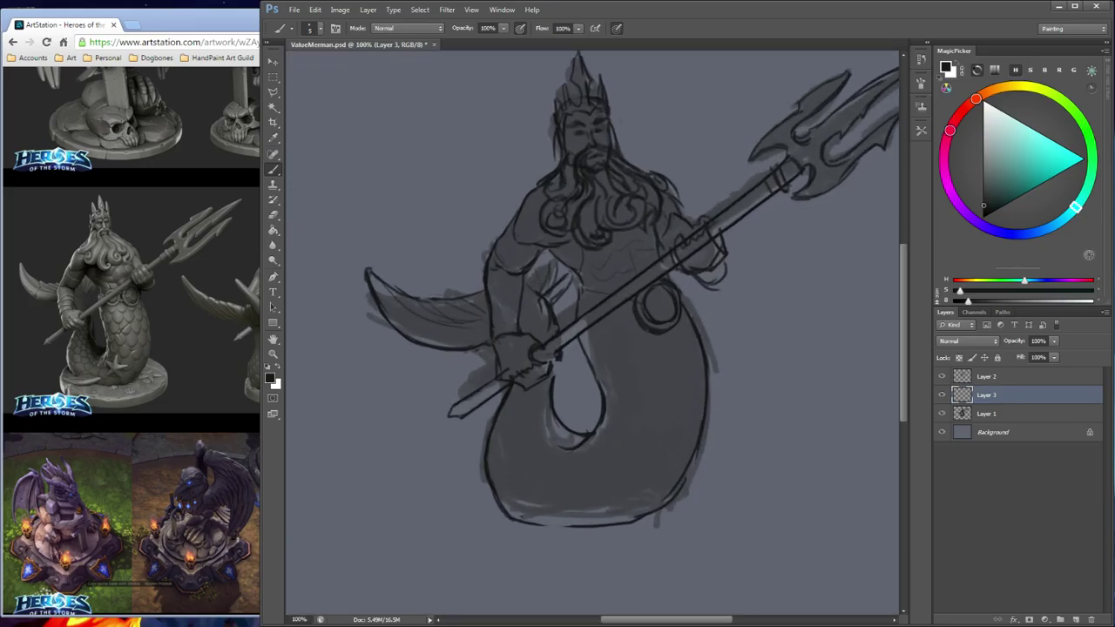
mouse_move(609, 330)
left_mouse_down()
mouse_move(599, 367)
mouse_move(605, 342)
left_mouse_up()
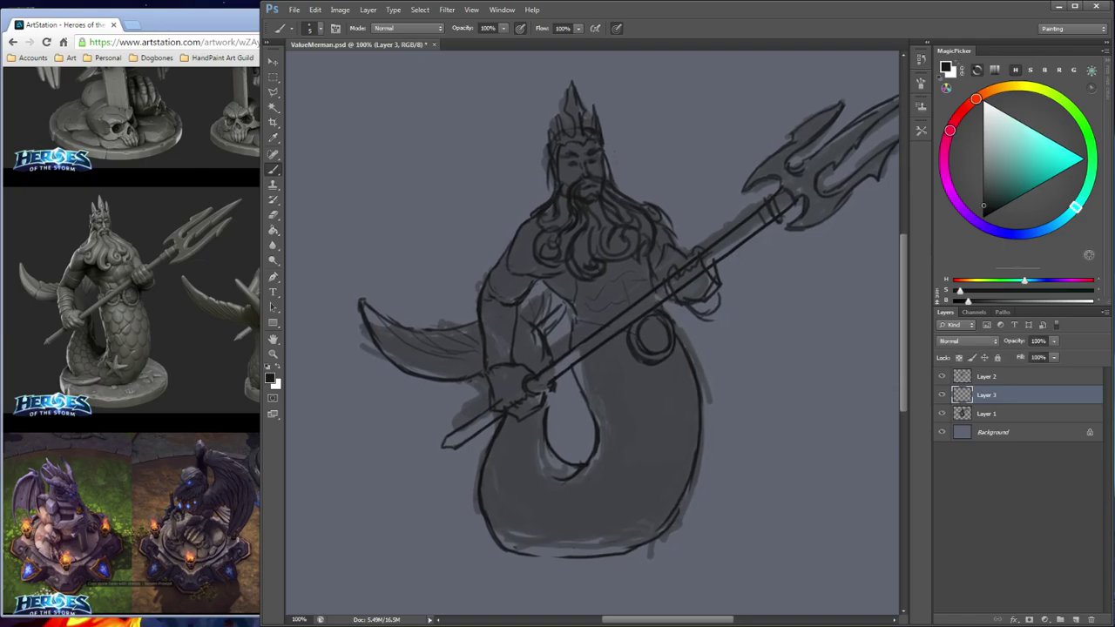
left_click(1010, 376)
key("ctrl+e")
left_click(1075, 619)
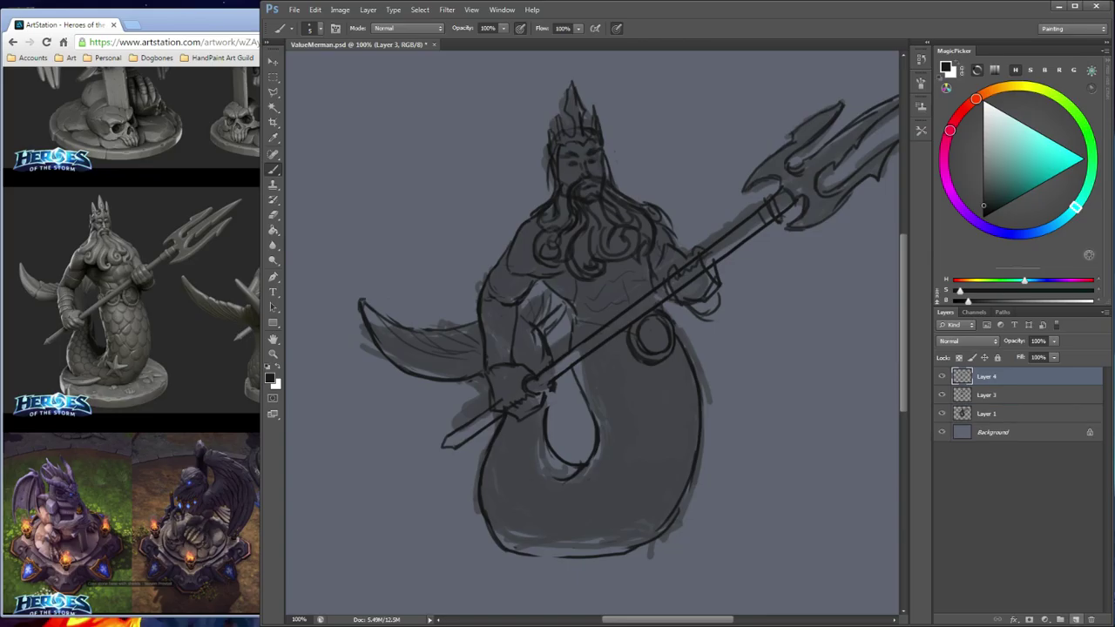
left_click_drag(1010, 377, 1010, 403)
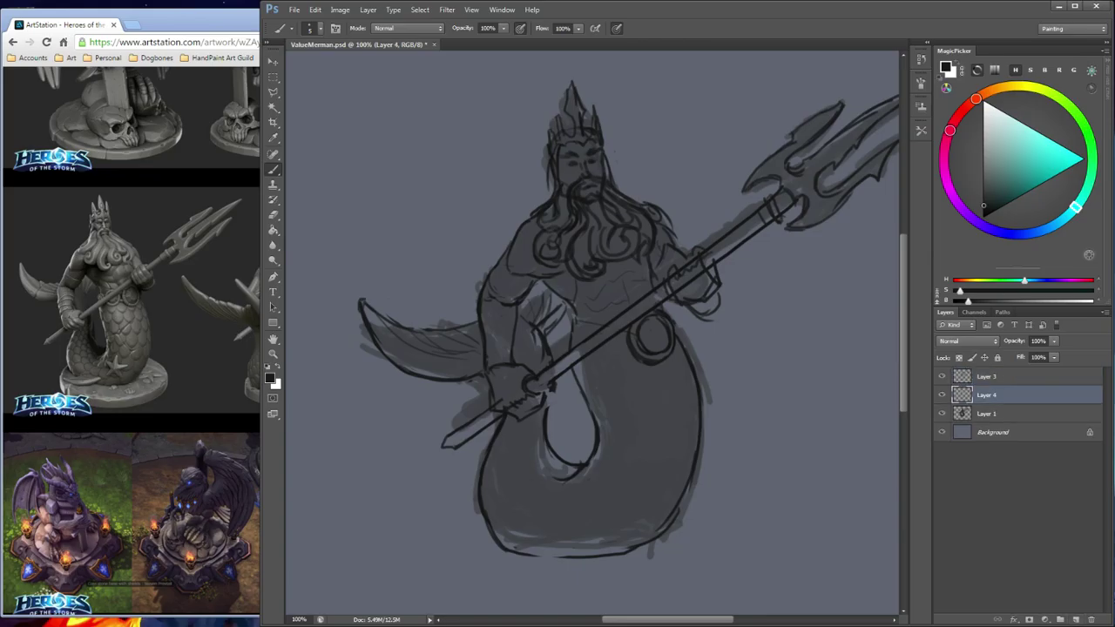
Set up a 15 px brush in a mid grey with its opacity lowered to 71%
left_click_drag(983, 148, 983, 176)
key("x")
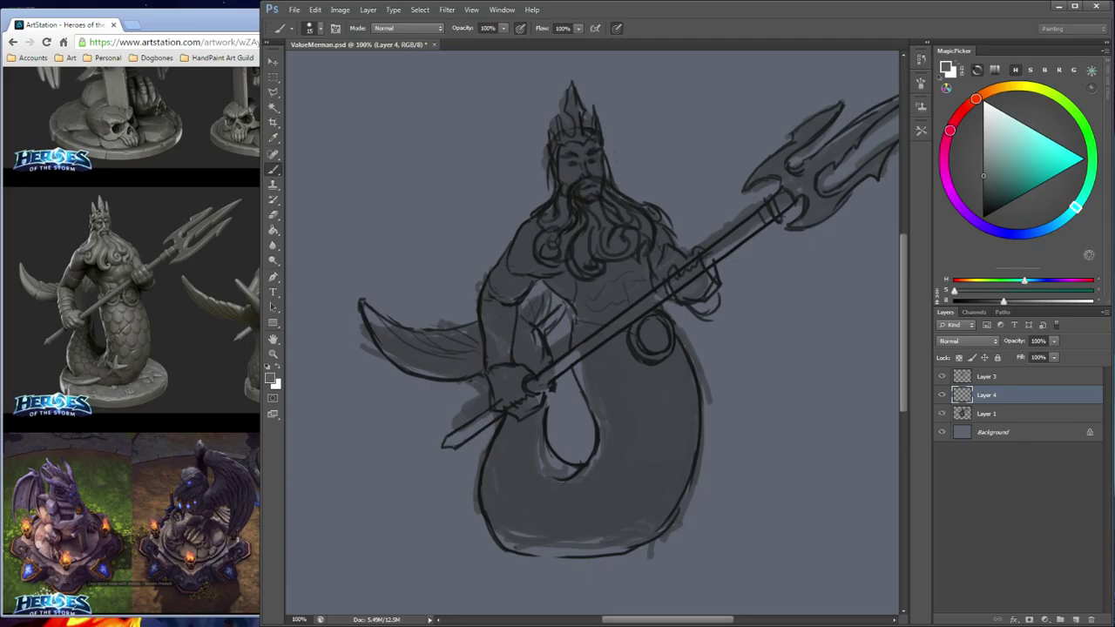
left_click(578, 28)
left_click_drag(504, 28, 488, 41)
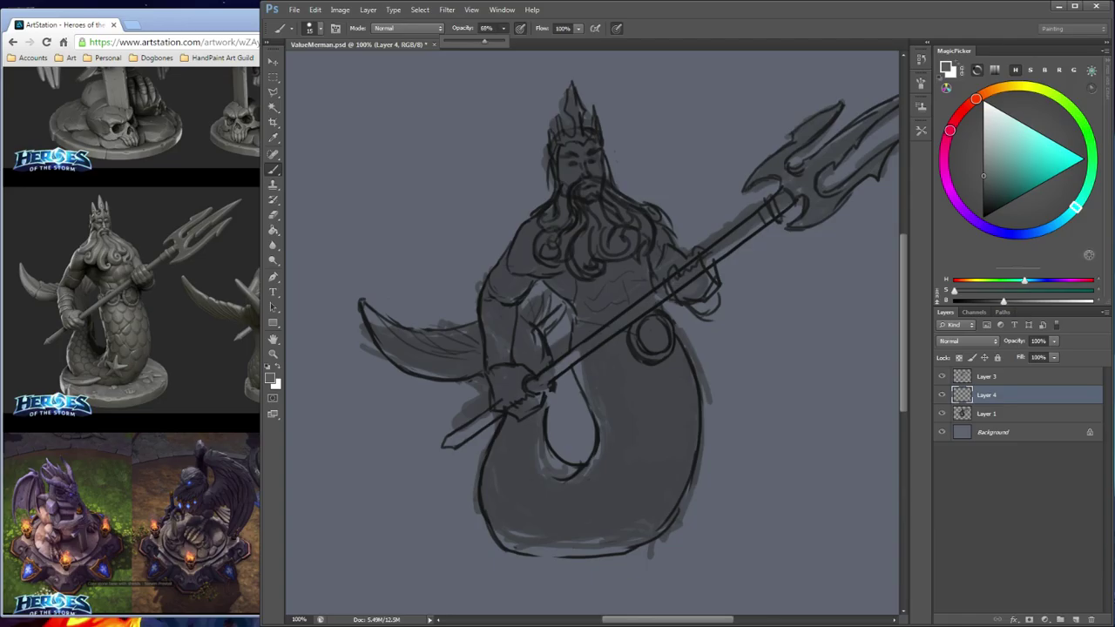
Reduce the brush tip's spacing, check its Shape Dynamics settings, and close the brush settings
left_click(920, 82)
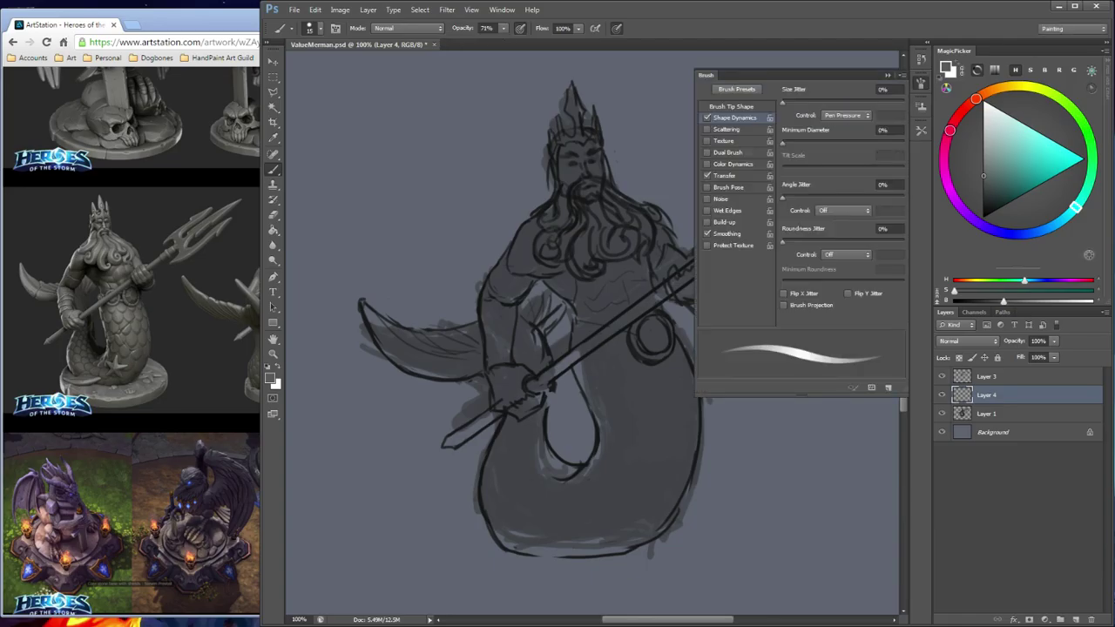
left_click(731, 106)
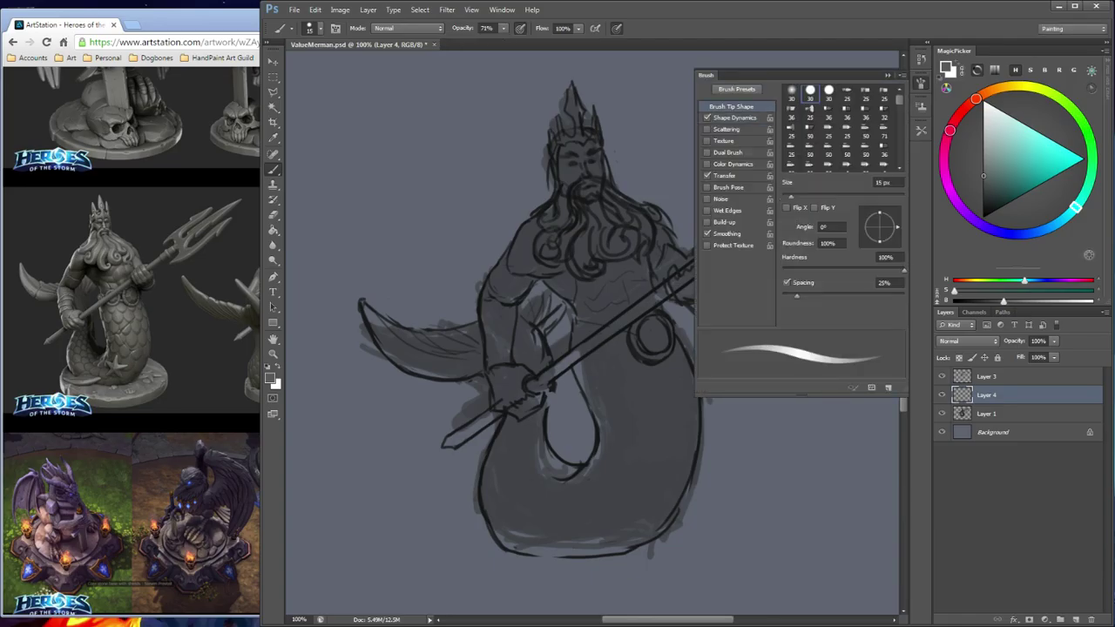
left_click_drag(796, 296, 782, 296)
left_click(734, 117)
left_click(731, 107)
left_click(734, 118)
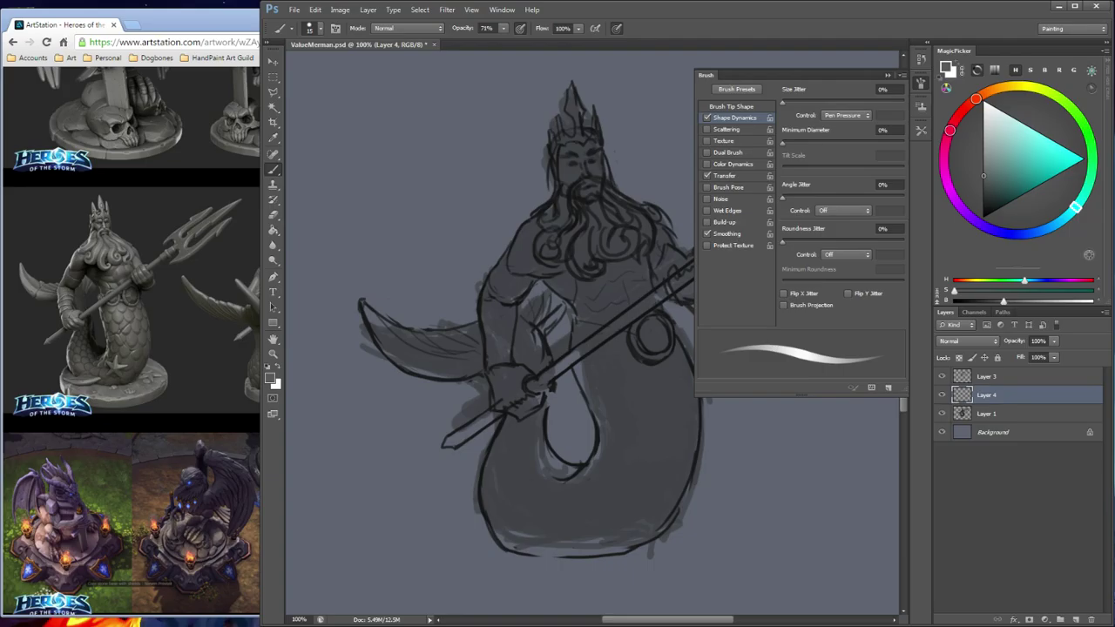
left_click(887, 75)
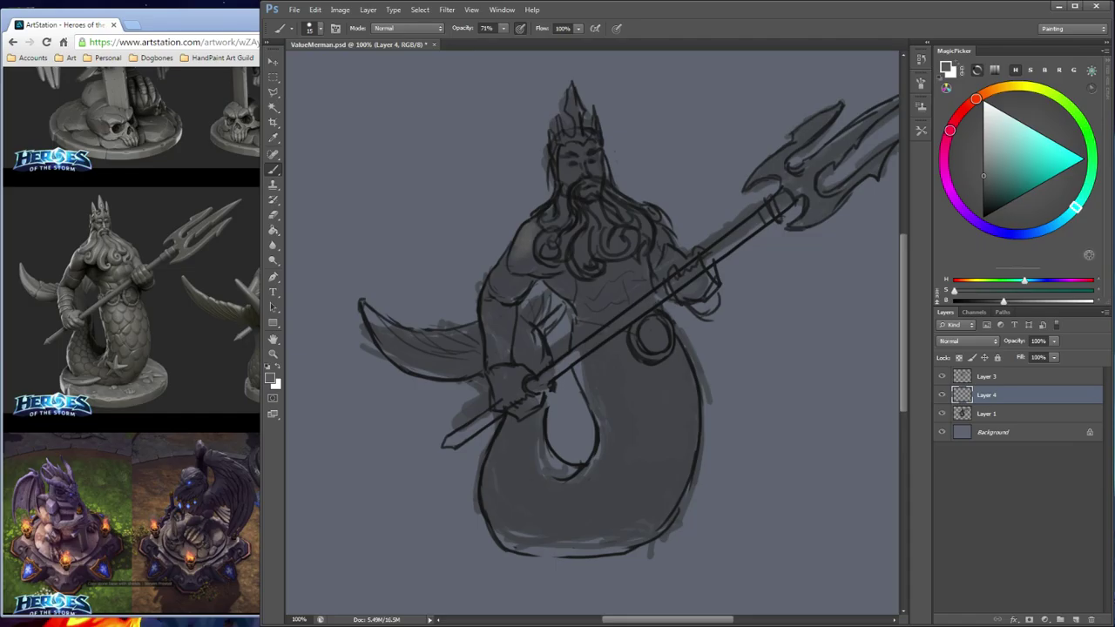
Fill the Background layer with a darker blue-grey based on its sampled colour, using the Paint Bucket
left_click(993, 432)
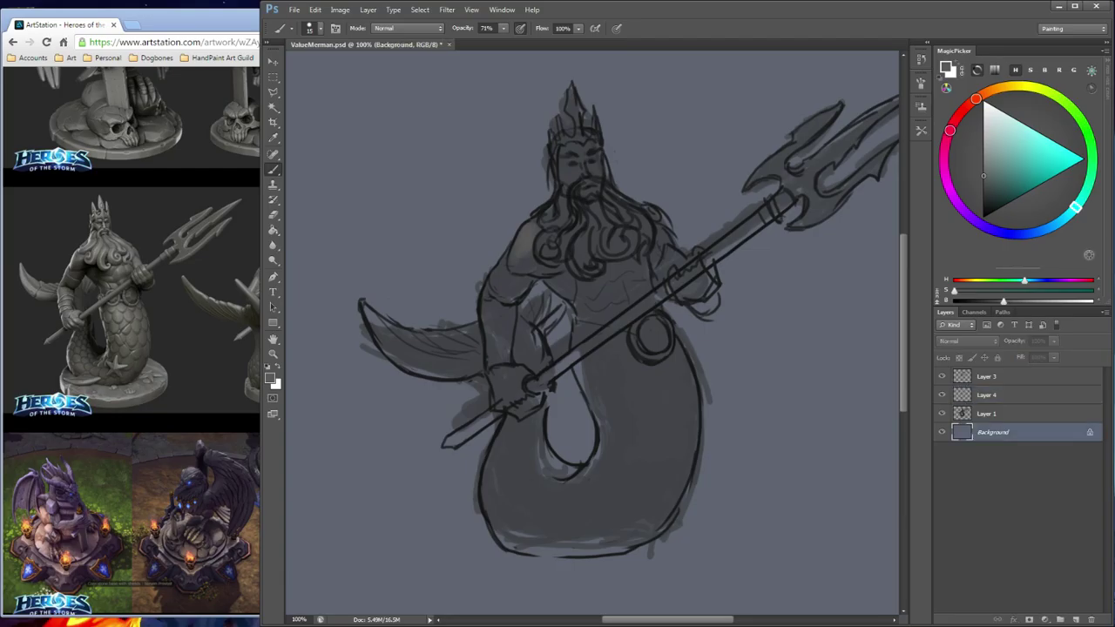
left_click_drag(983, 177, 983, 194)
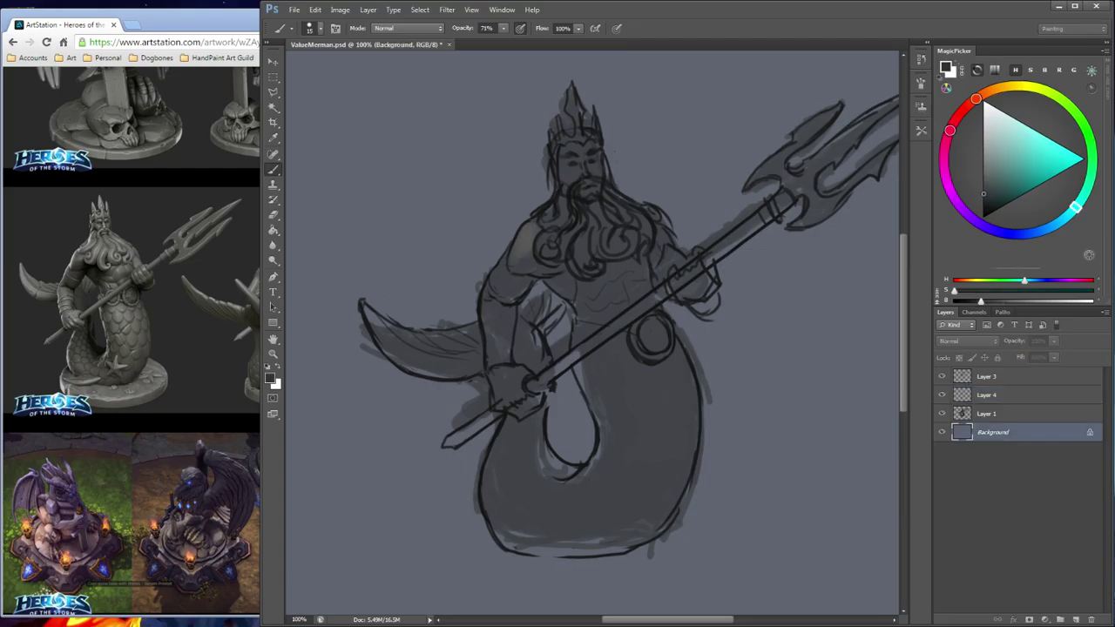
left_click(620, 155, "alt")
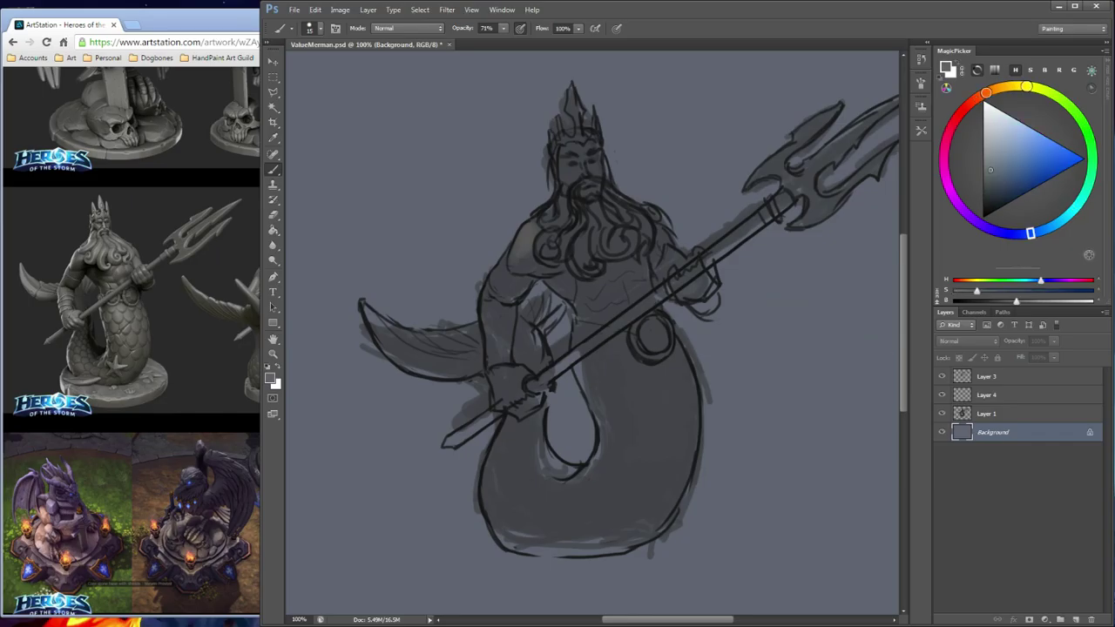
left_click(1022, 234)
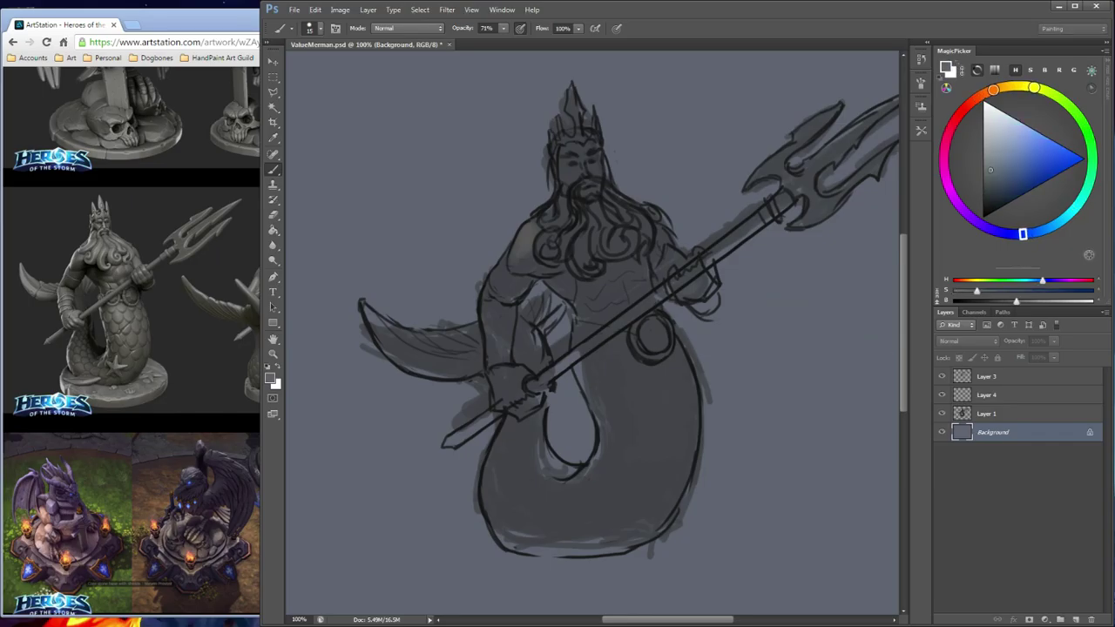
left_click_drag(990, 169, 991, 184)
key("g")
left_click(775, 349)
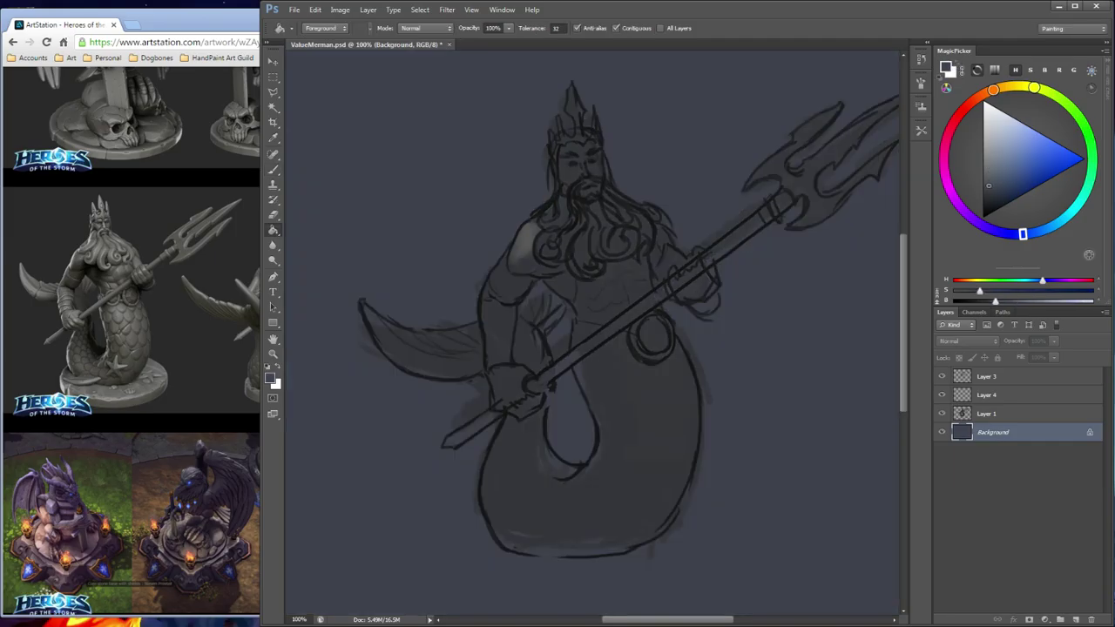
Save the document over ValueMerman in Photoshop format in the Practice folder, and refill the Background layer with the current dark blue-grey
key("ctrl+shift+s")
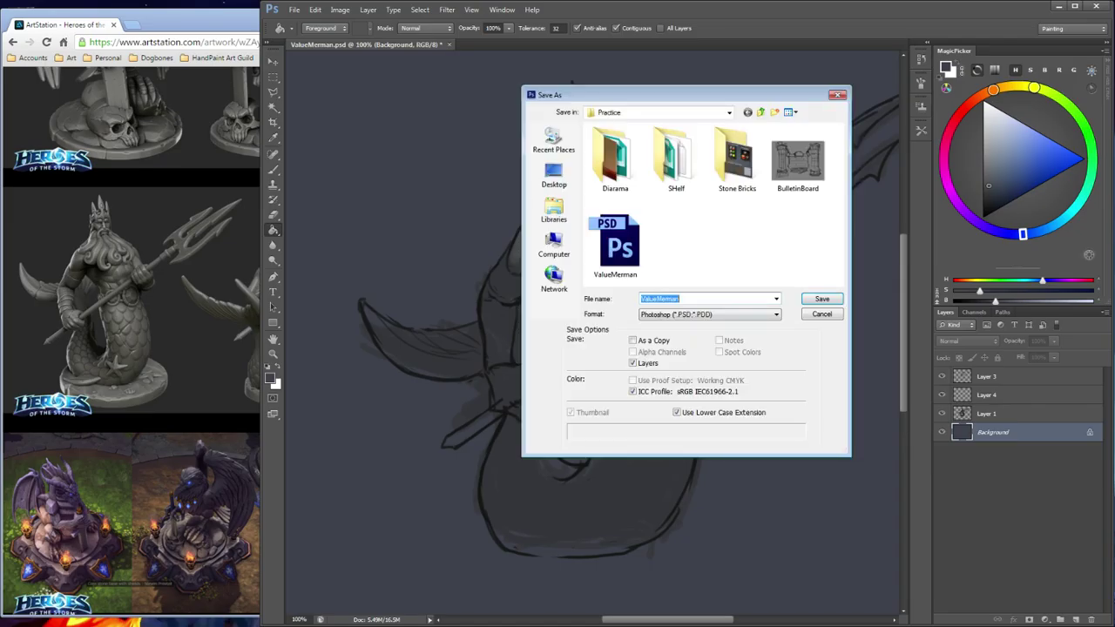
left_click(615, 247)
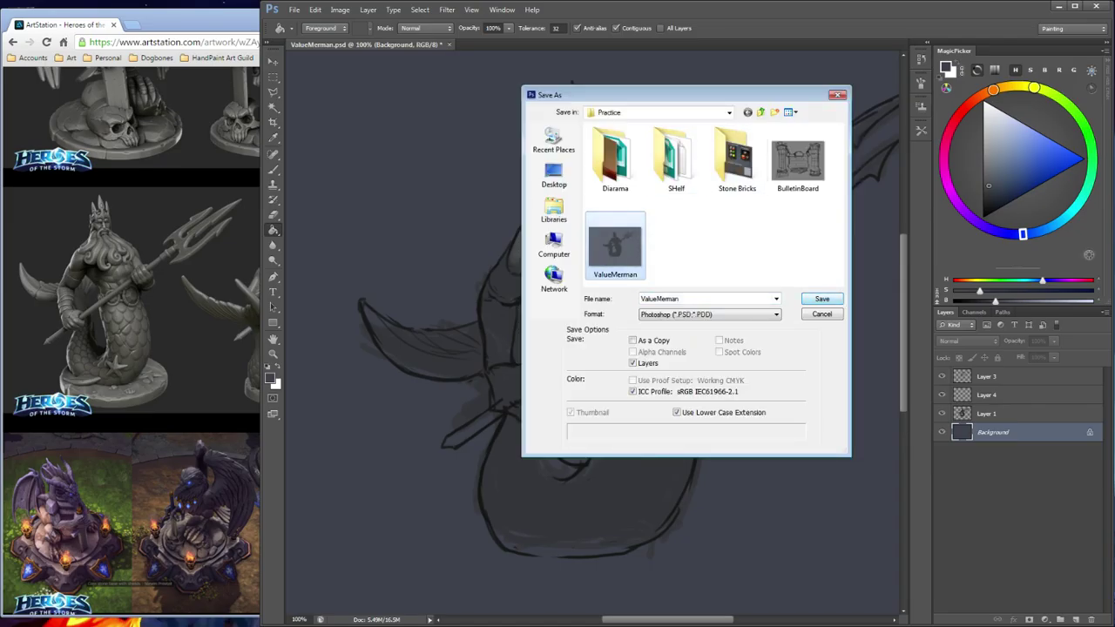
left_click(821, 298)
key("Return")
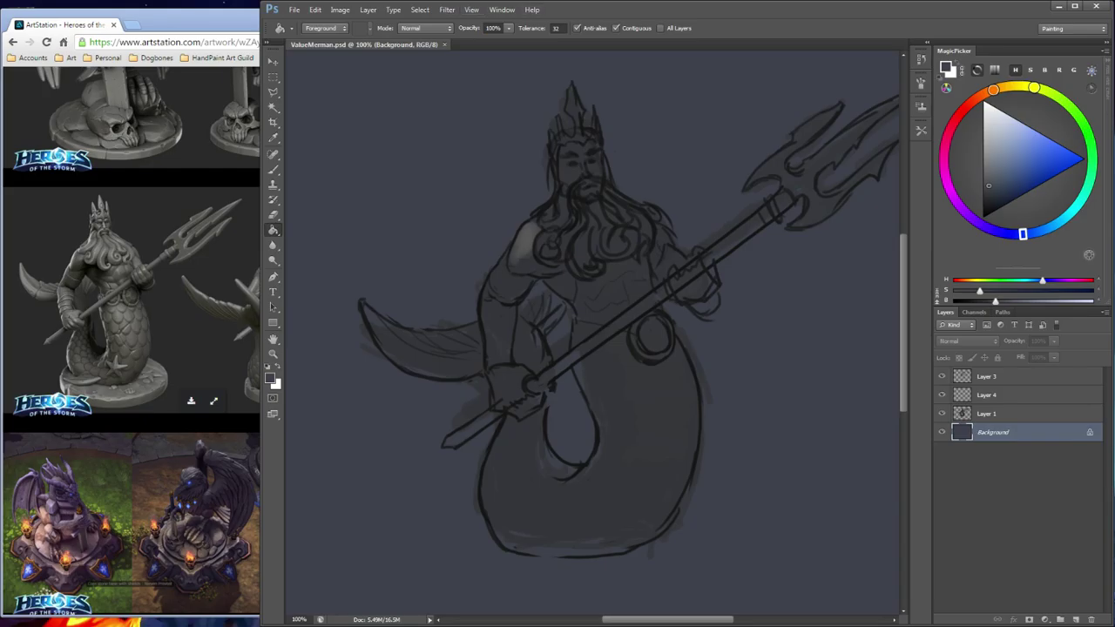
key("b")
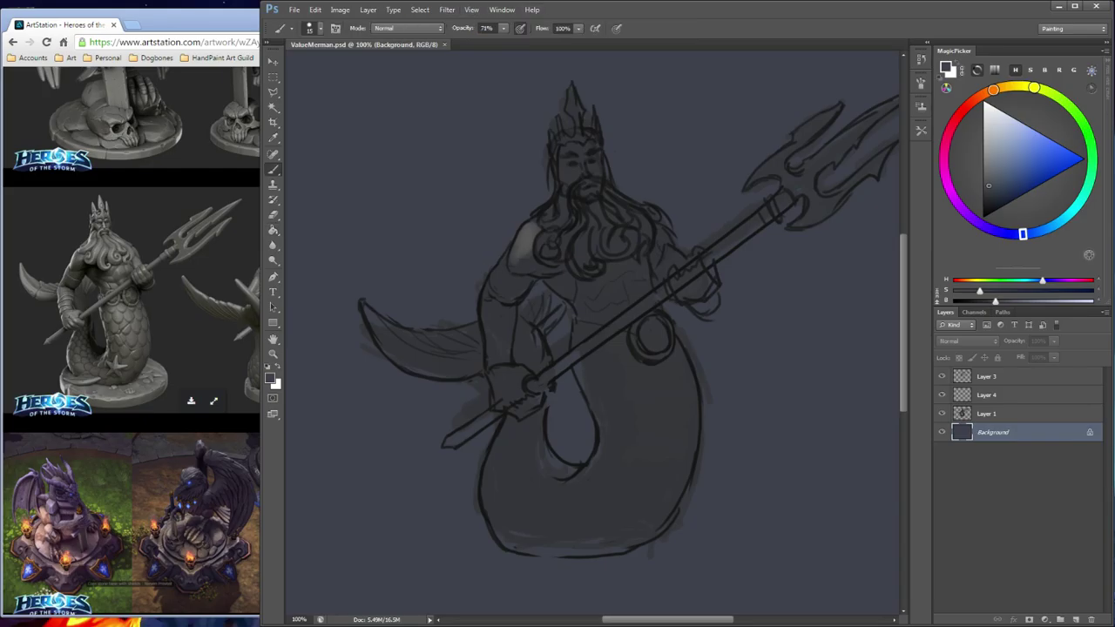
key("alt+BackSpace")
Paint light curling strands down the left and centre of the beard on Layer 4 with a smaller brush and the shoulder's sampled grey
left_click(987, 376)
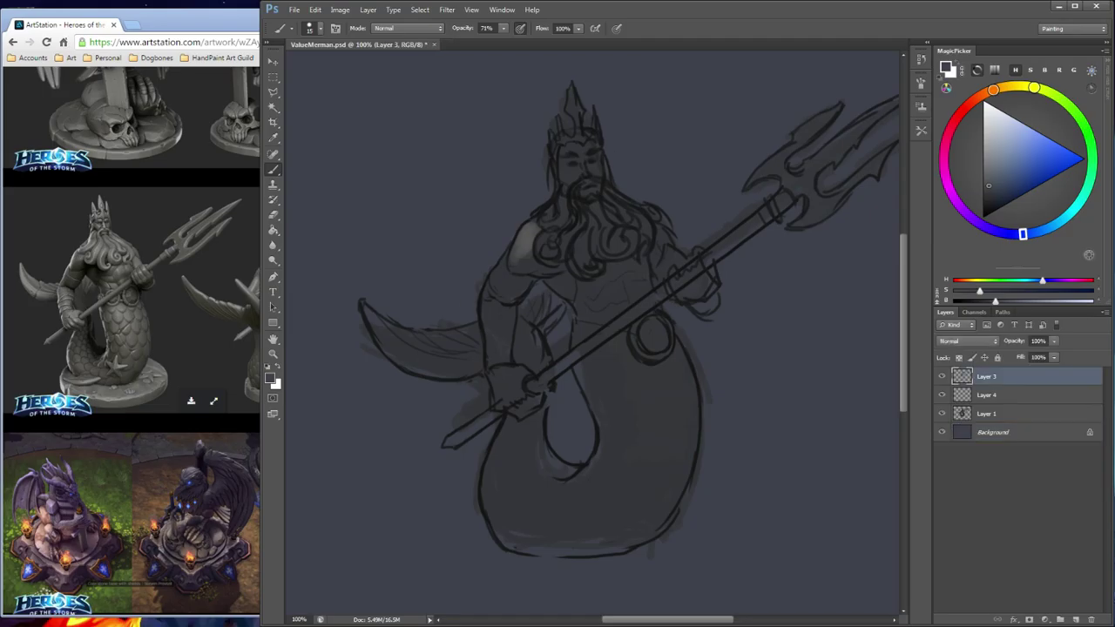
left_click(526, 247, "alt")
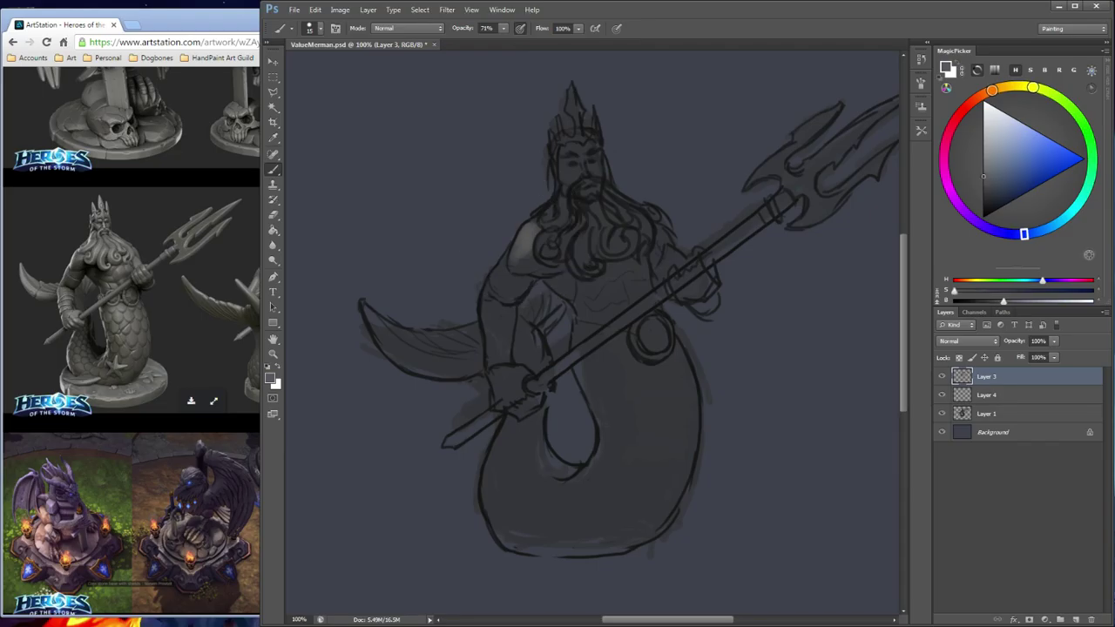
left_click(988, 395)
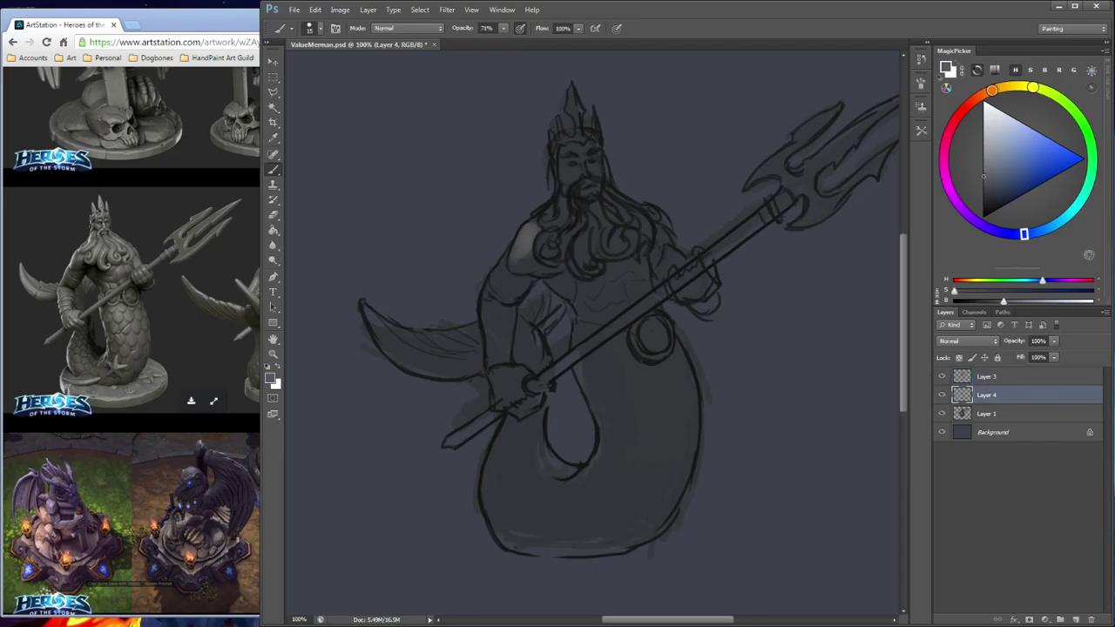
left_click_drag(560, 218, 552, 224)
key("bracketleft")
key("bracketleft")
mouse_move(581, 215)
left_mouse_down()
mouse_move(565, 253)
mouse_move(542, 257)
left_mouse_up()
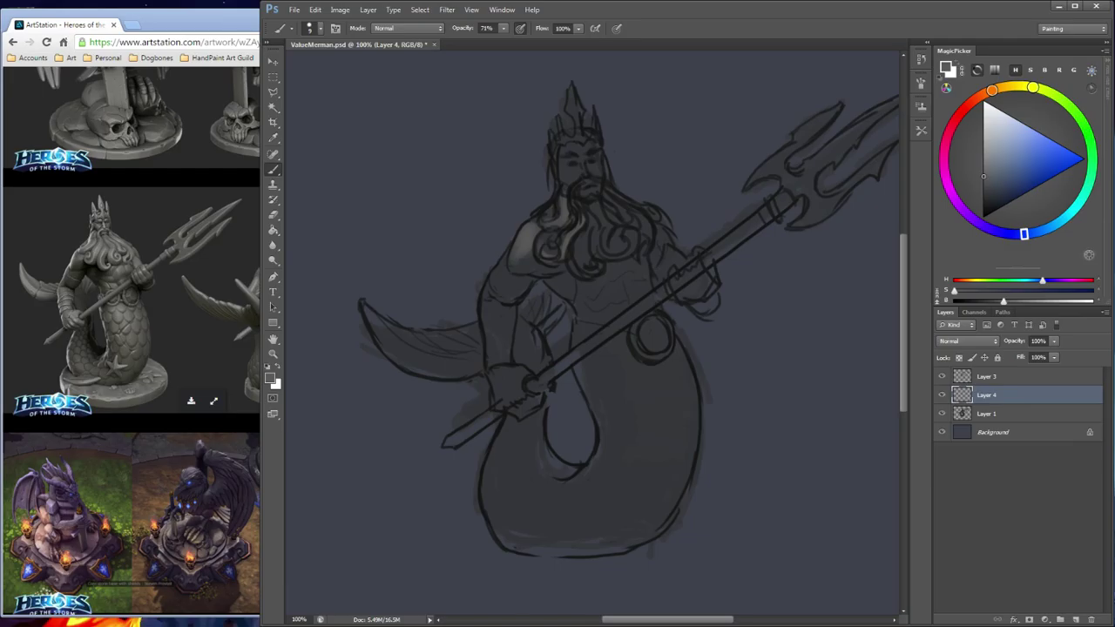
left_click_drag(590, 223, 587, 263)
Move Layer 4 above the line art on Layer 3 and paint over the left beard curls with tones sampled from the beard and shoulder
key("ctrl+bracketright")
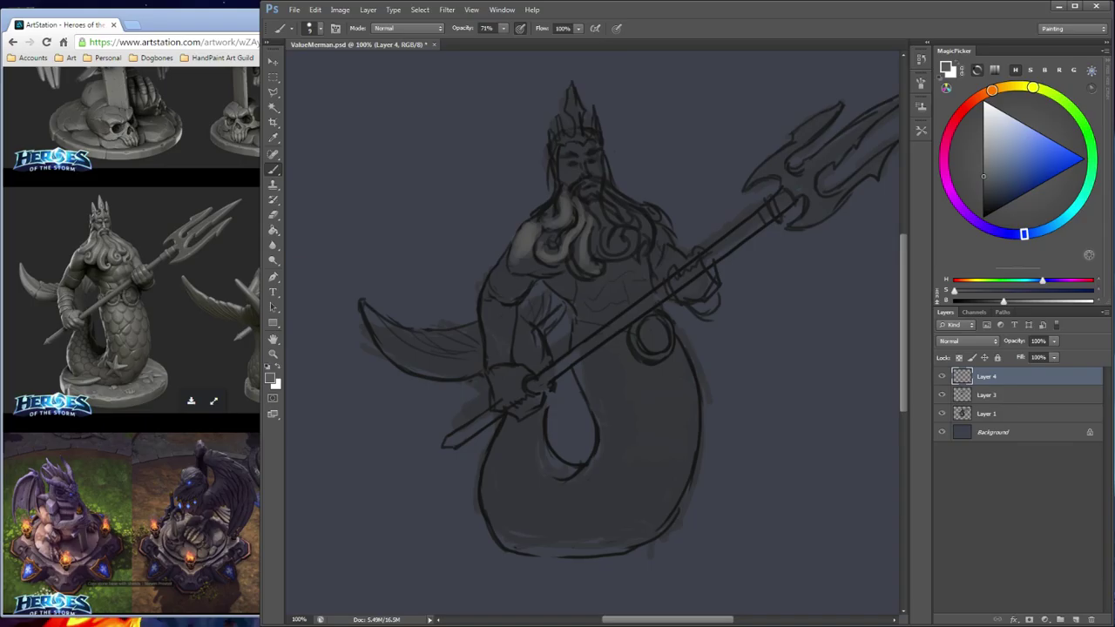
left_click_drag(564, 189, 565, 196)
left_click_drag(554, 226, 534, 230)
left_click(539, 230, "alt")
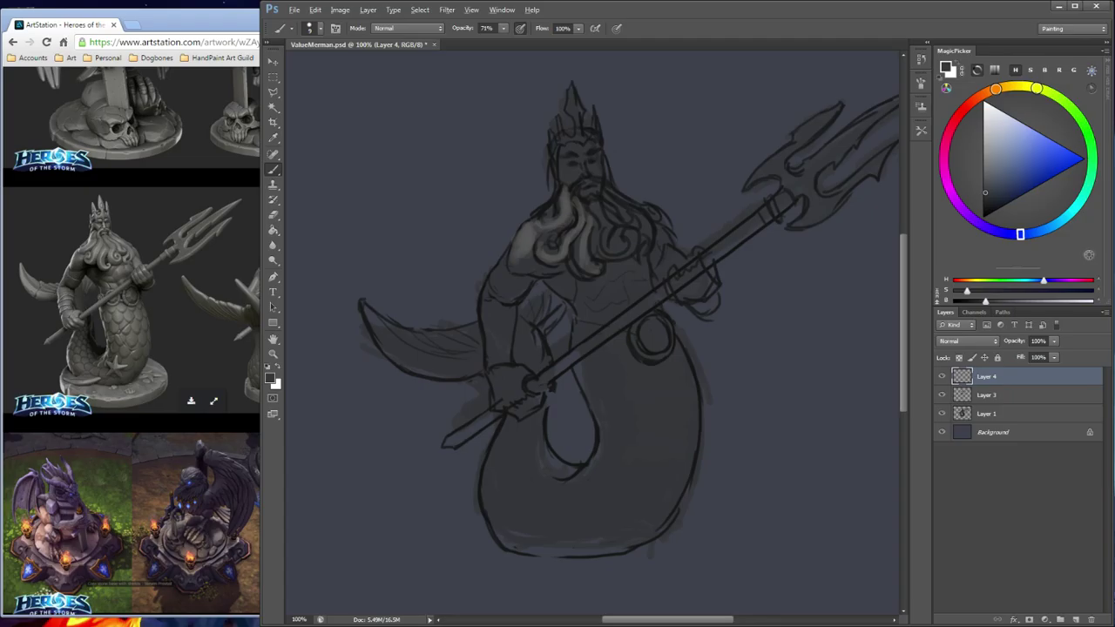
left_click(564, 200, "alt")
left_click_drag(565, 194, 559, 213)
left_click(562, 214, "alt")
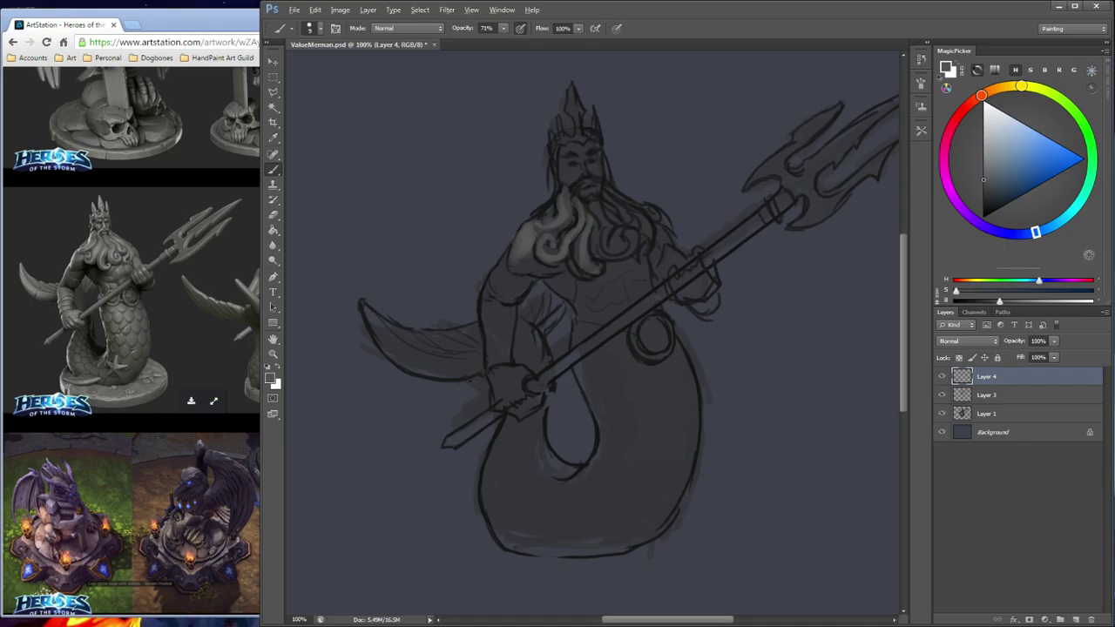
Darken the beard's outer edge beside the shoulder and blend the upper strands beneath the moustache using sampled tones
left_click(536, 249, "alt")
left_click(535, 248, "alt")
left_click_drag(538, 248, 541, 260)
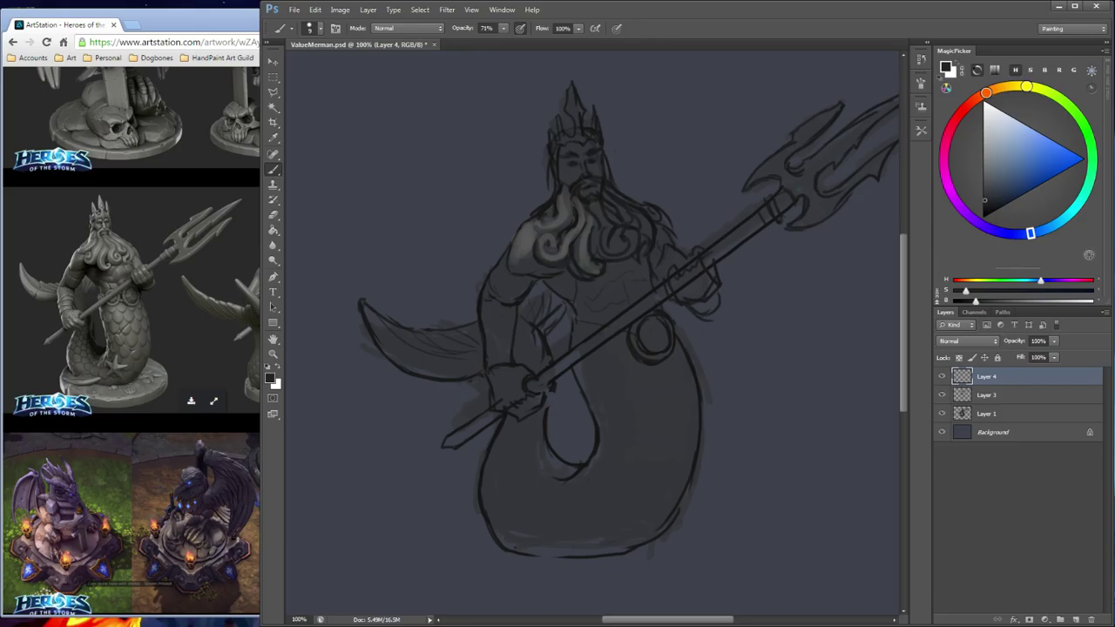
key("alt")
left_click(531, 244, "alt")
left_click(600, 228, "alt")
left_click_drag(577, 184, 573, 195)
Define the dark gaps between the upper beard strands with a sampled near-black and a smaller brush
left_click(560, 186, "alt")
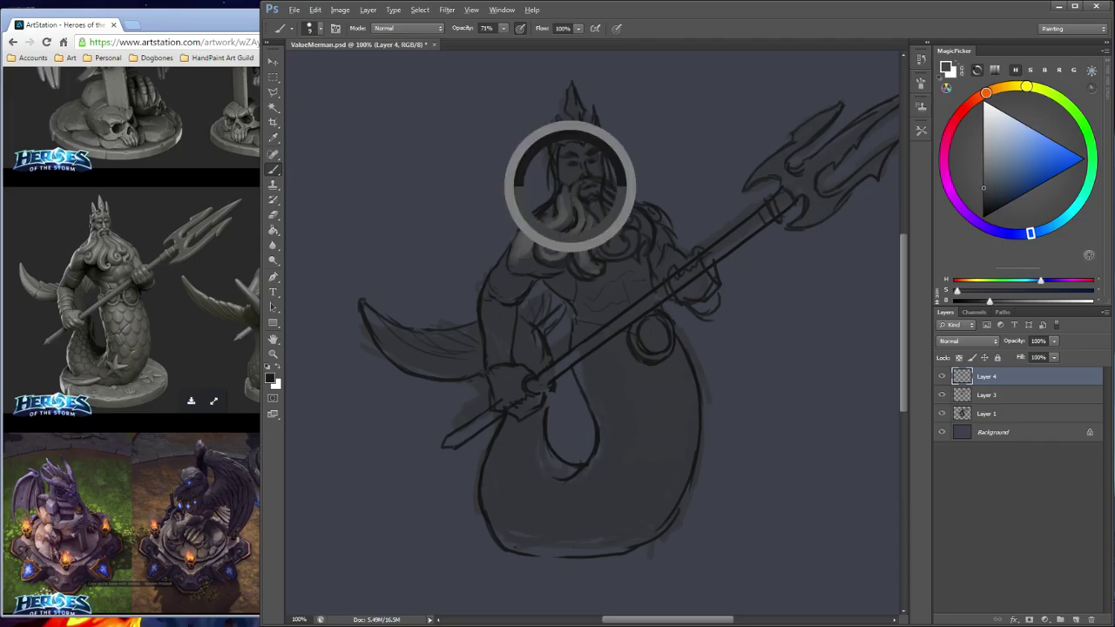
key("bracketleft")
key("bracketleft")
key("bracketleft")
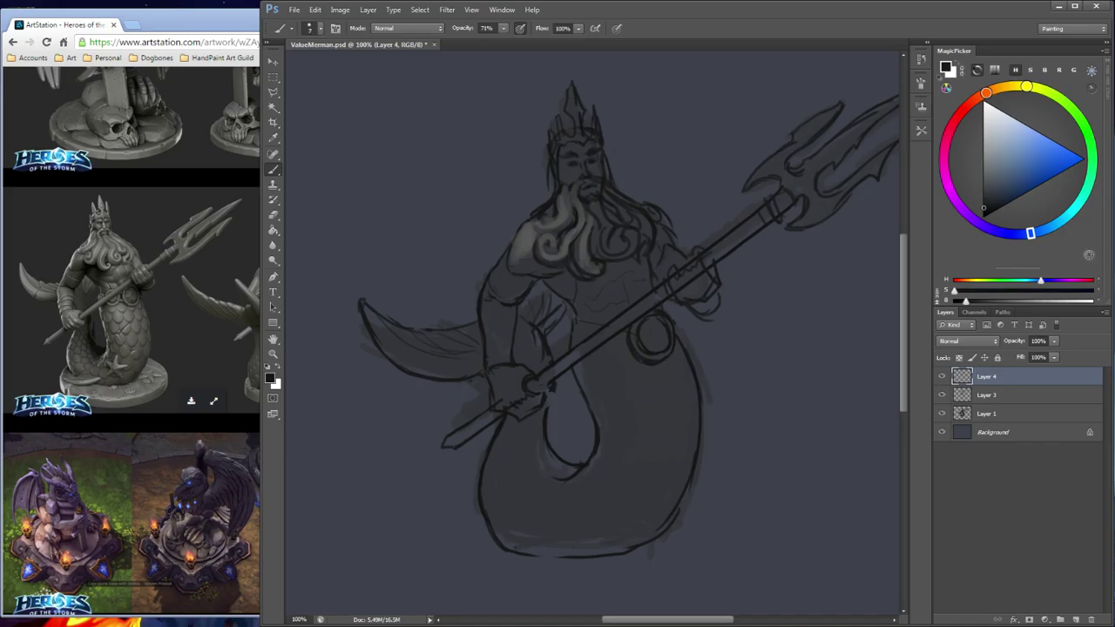
left_click_drag(572, 193, 571, 207)
Shade the face's basic light and dark planes around the nose and cheeks with a 6 px brush and sampled greys
left_click(581, 172, "alt")
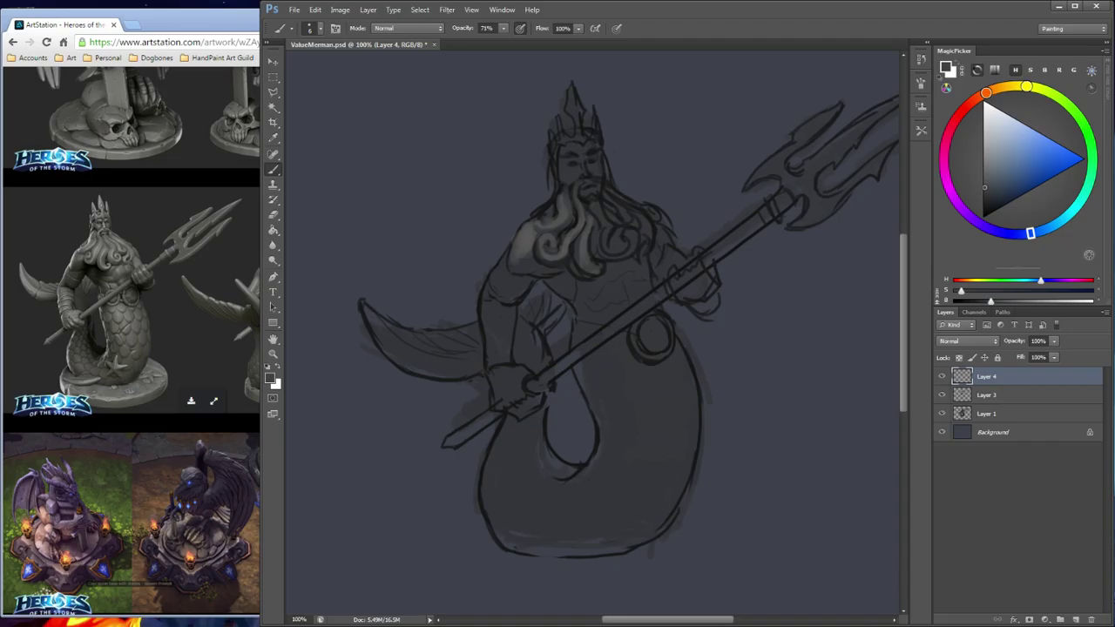
left_click(606, 224, "alt")
left_click(527, 240, "alt")
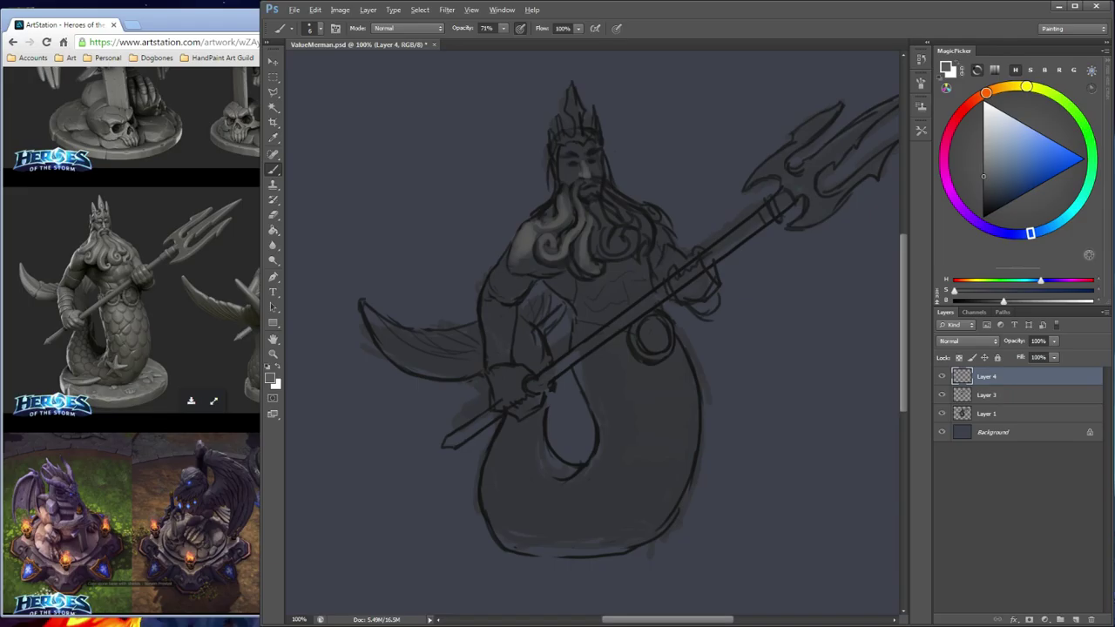
left_click(601, 252, "alt")
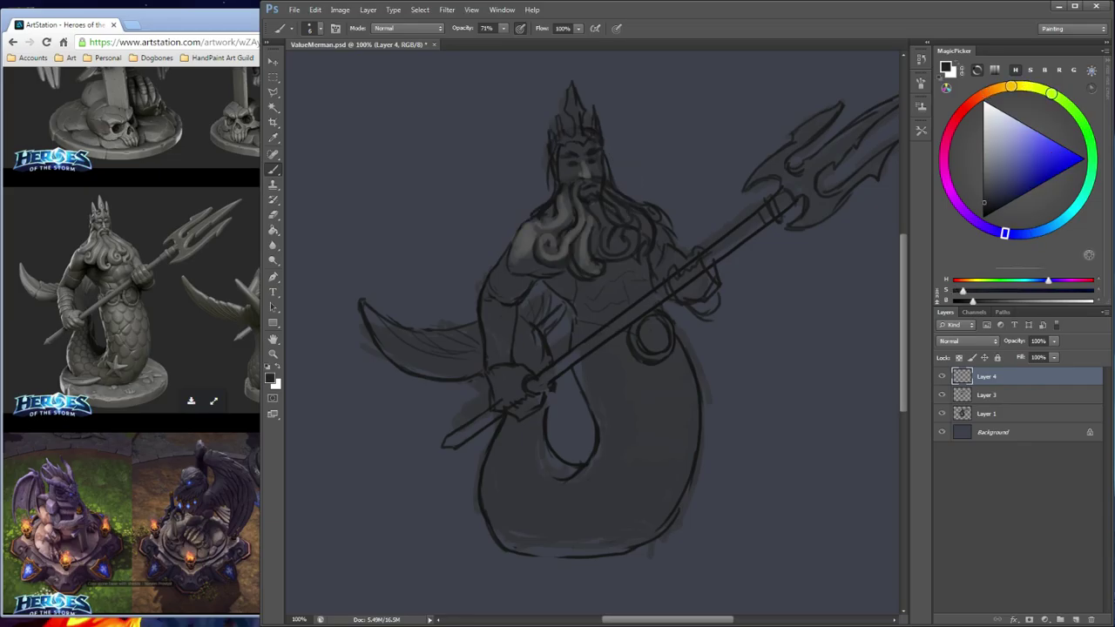
left_click(552, 168, "alt")
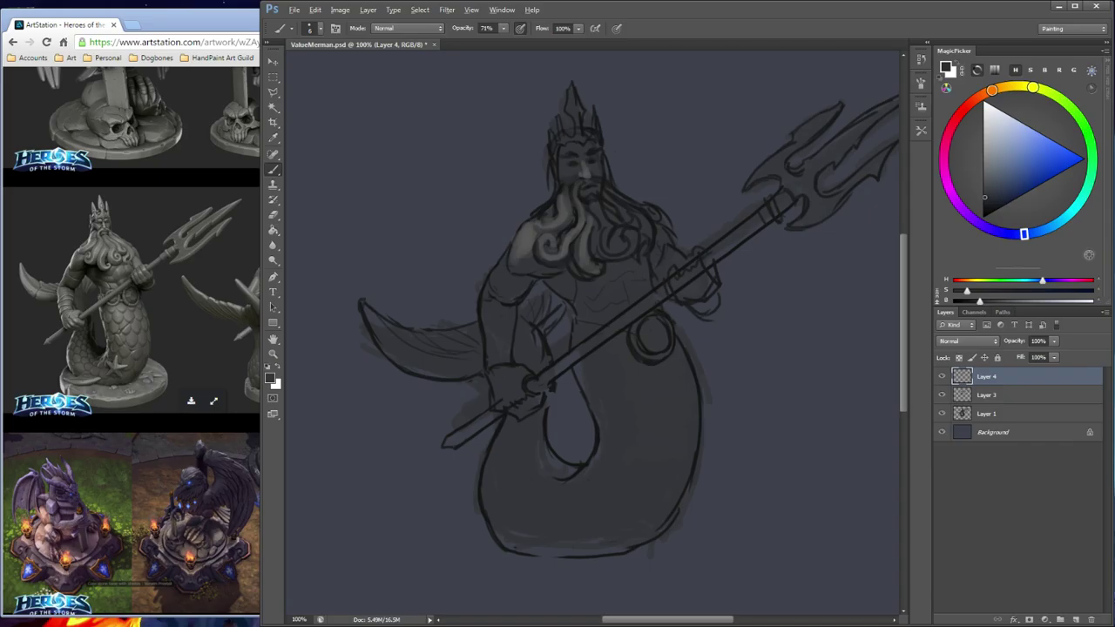
left_click(576, 179, "alt")
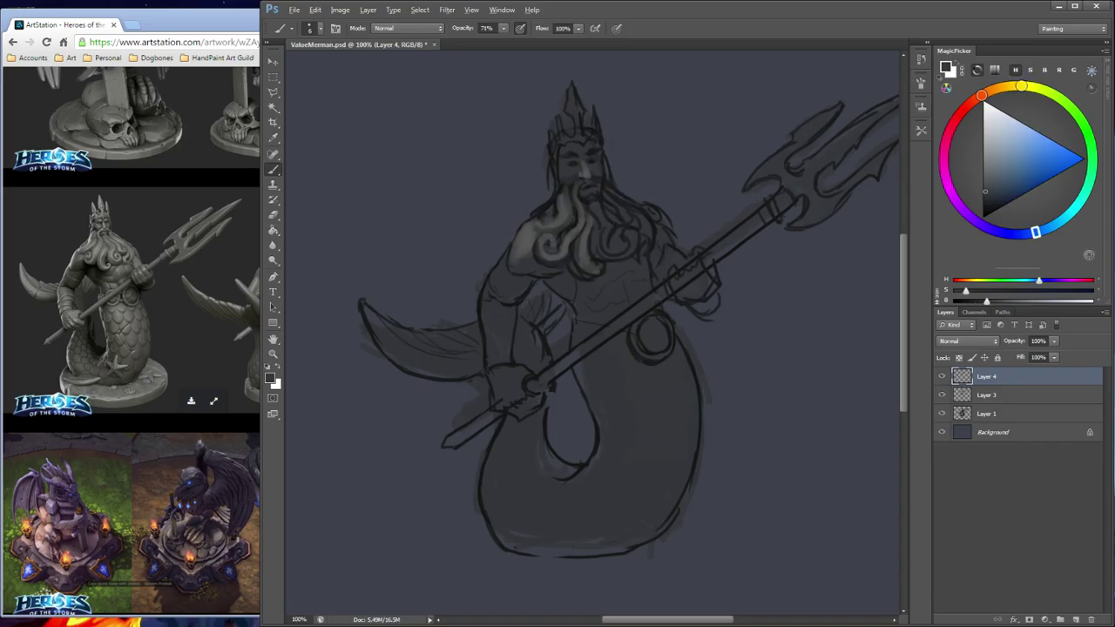
left_click(584, 176, "alt")
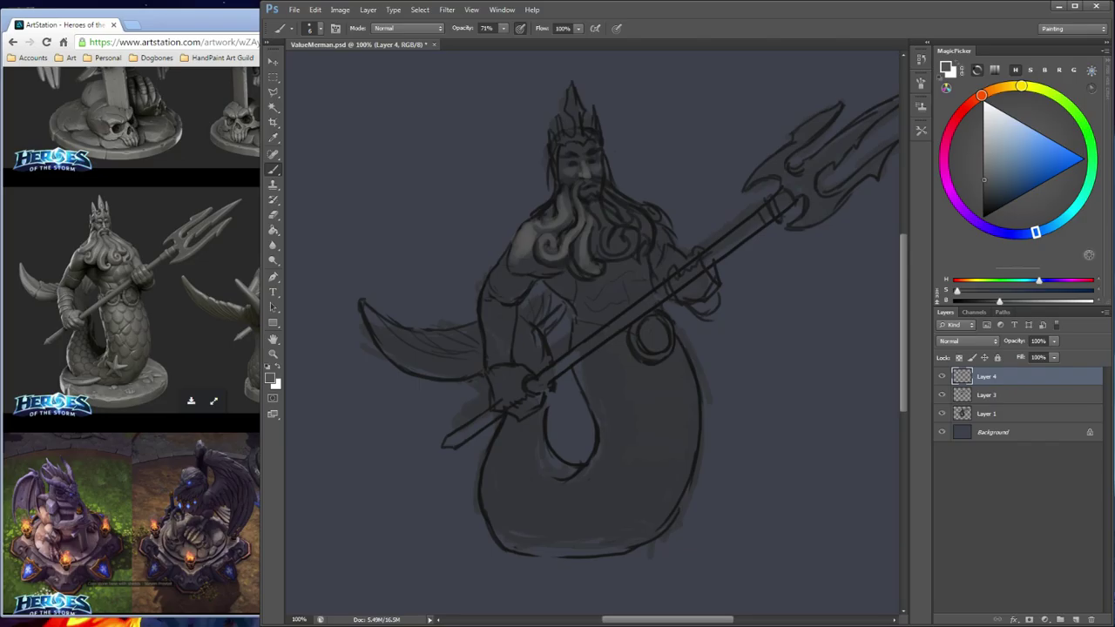
Refine the eyes, nose and cheeks with a finer brush, alternating sampled shadow and highlight tones
left_click(527, 266, "alt")
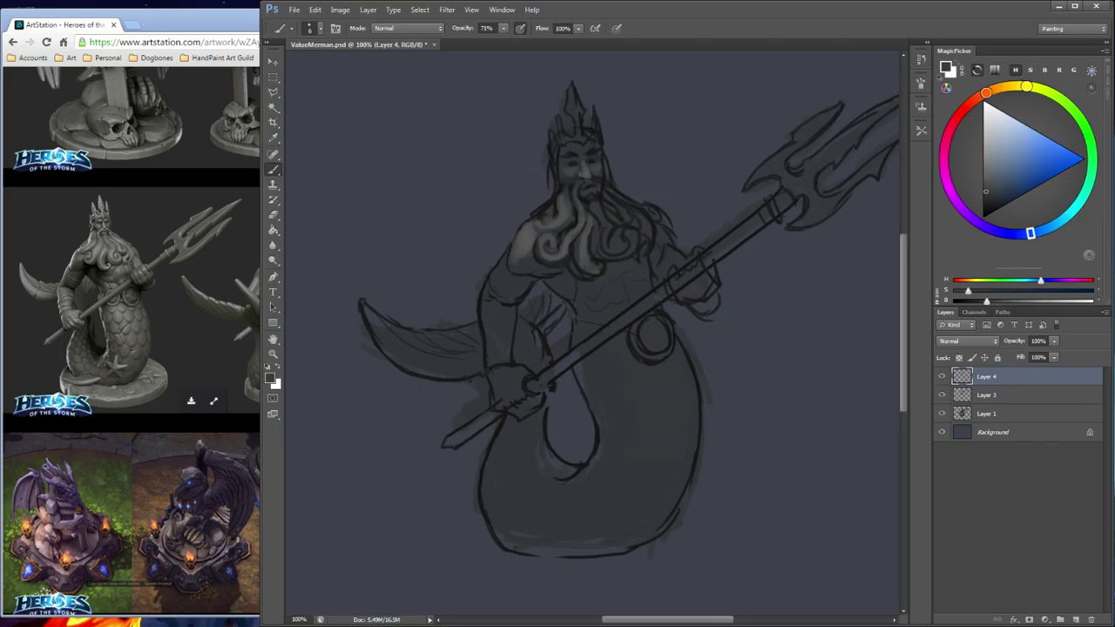
left_click(548, 174, "alt")
left_click(562, 165, "alt")
left_click(584, 169, "alt")
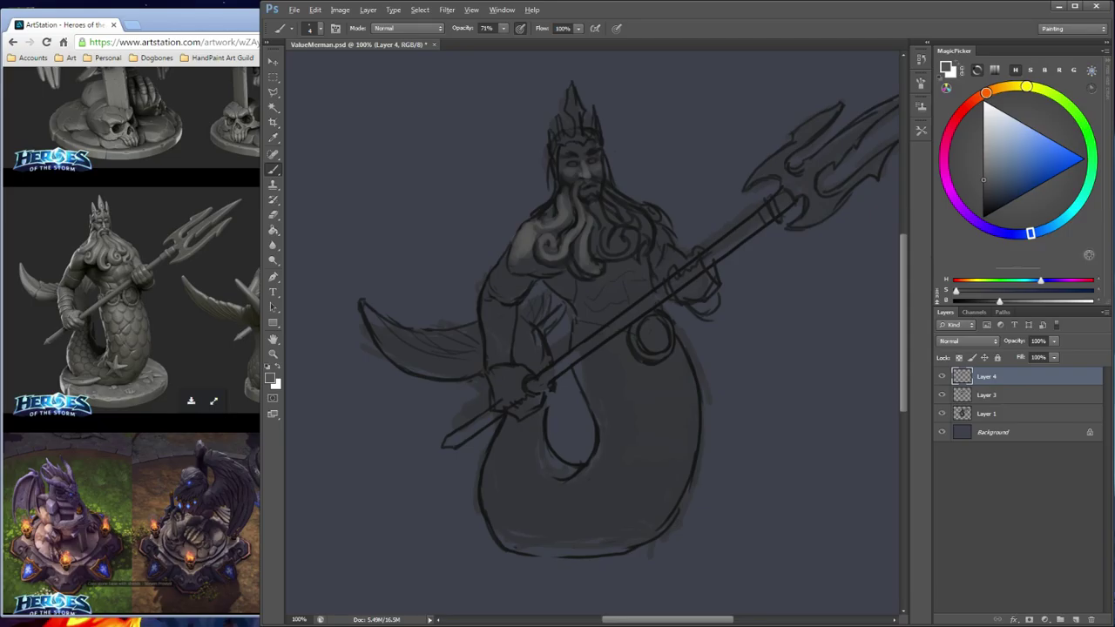
left_click(577, 168, "alt")
left_click(601, 155, "alt")
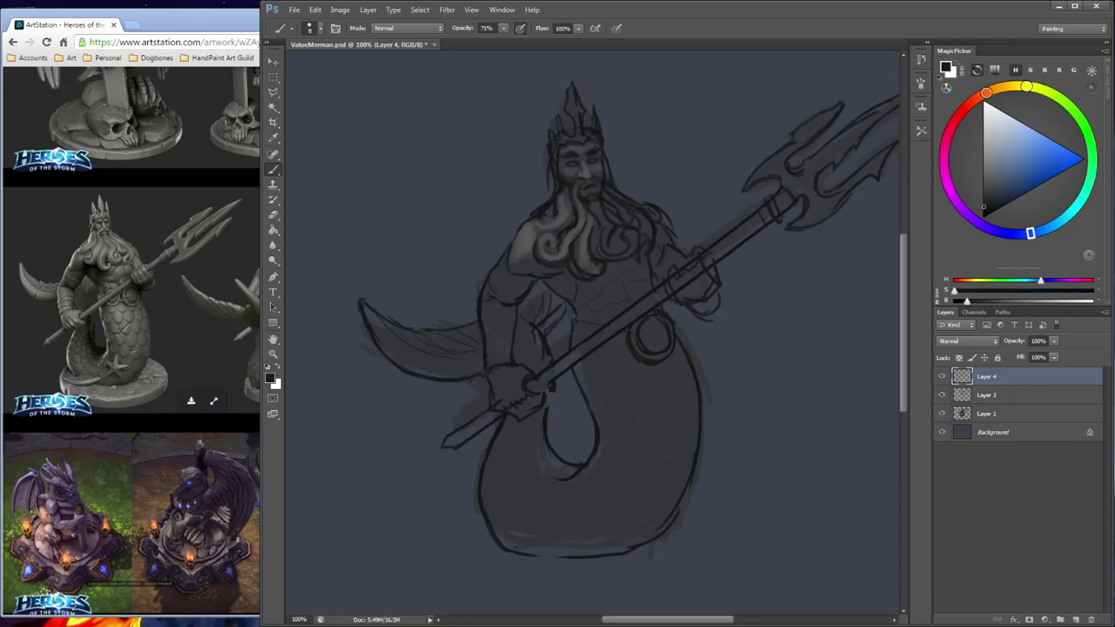
Paint the crown's tall centre spike and left spike in the beard's sampled light grey
left_click(567, 214, "alt")
mouse_move(572, 86)
left_mouse_down()
mouse_move(575, 117)
mouse_move(577, 103)
left_mouse_up()
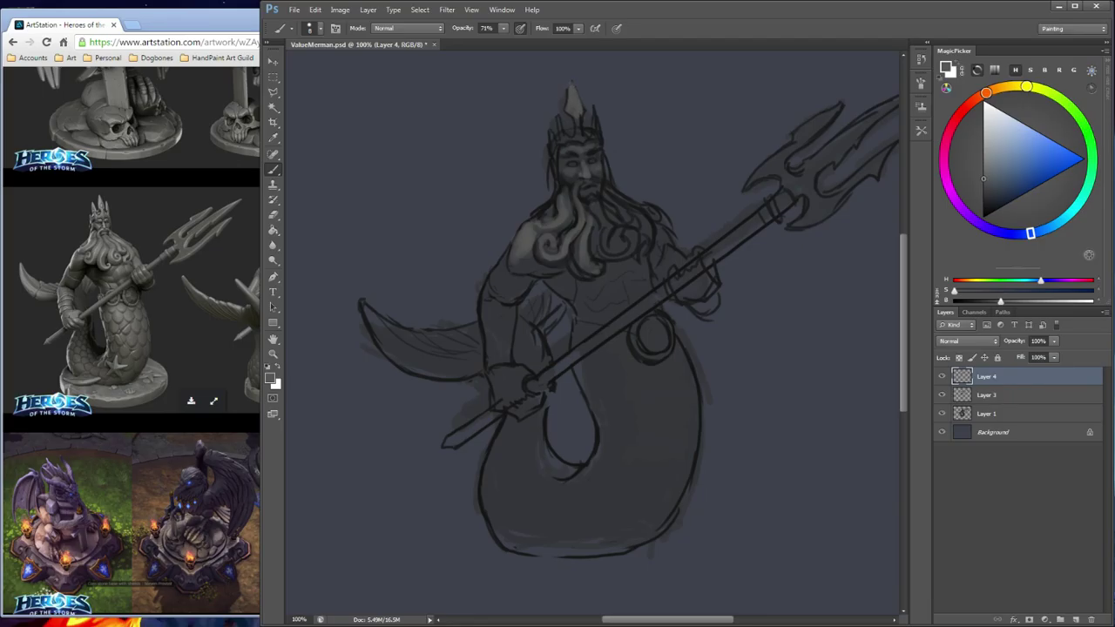
left_click_drag(578, 122, 577, 134)
left_click_drag(555, 114, 554, 134)
key("e")
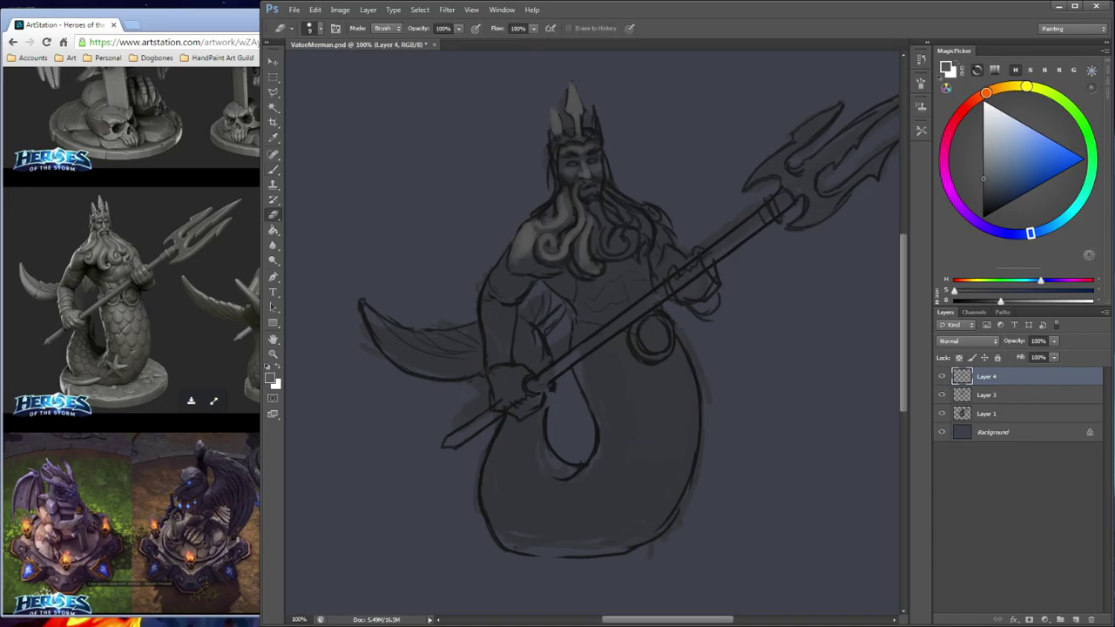
key("b")
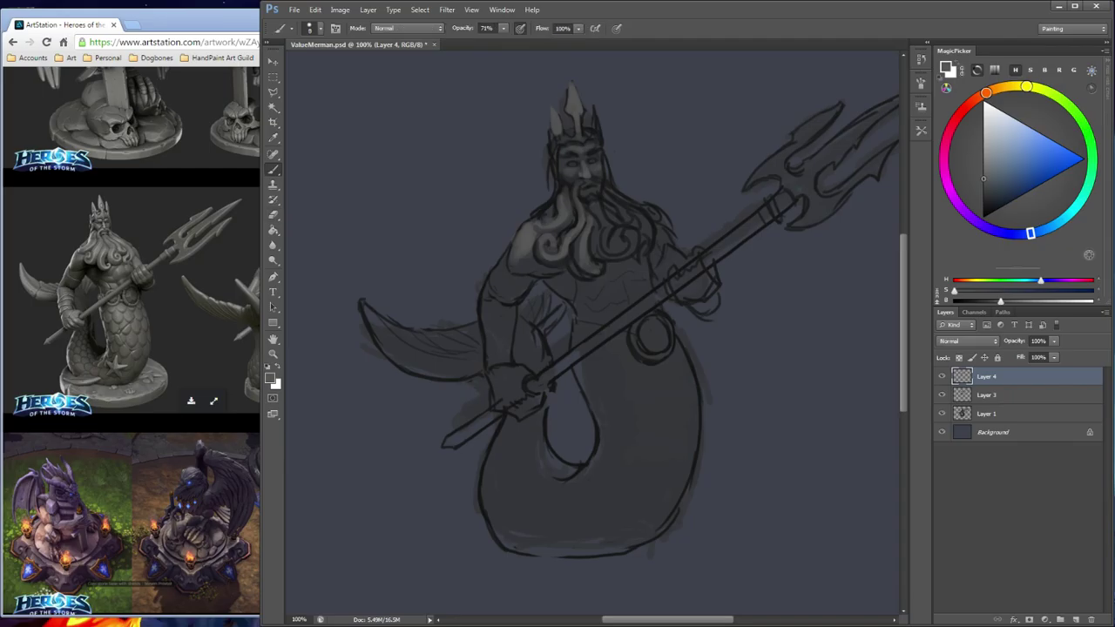
Paint the crown's band, its far-side spike and the hair beside the temple with sampled greys
left_click_drag(561, 135, 561, 144)
left_click(562, 142, "alt")
mouse_move(586, 141)
left_mouse_down()
mouse_move(600, 139)
mouse_move(595, 116)
left_mouse_up()
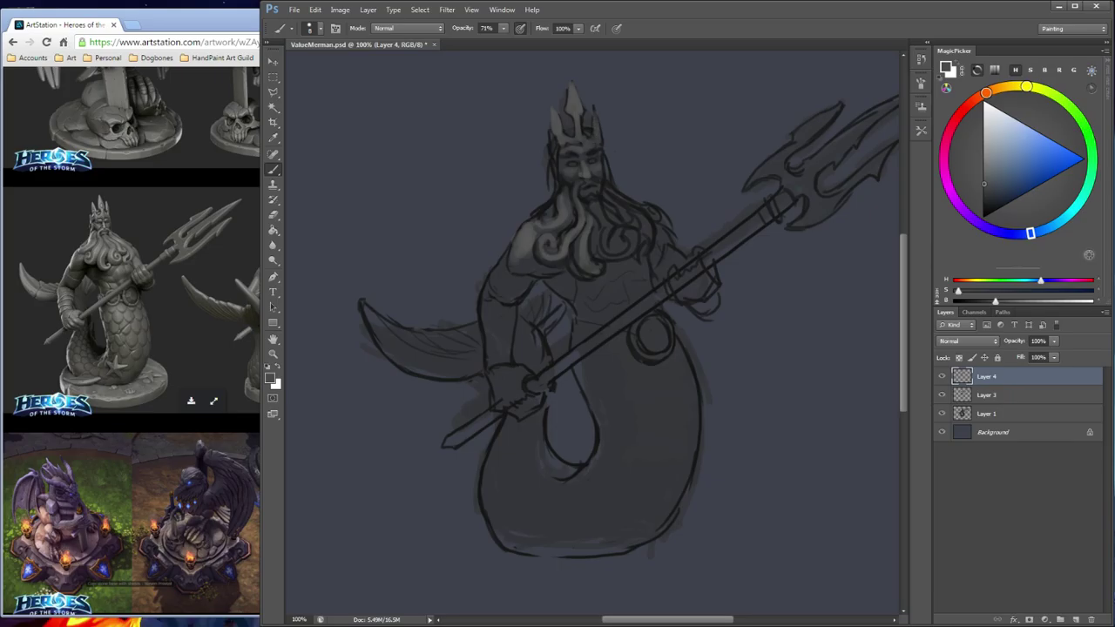
left_click_drag(549, 155, 557, 151)
Clean up the outer edges of the crown and side hair, alternating the Eraser with brush strokes in sampled dark tones
key("e")
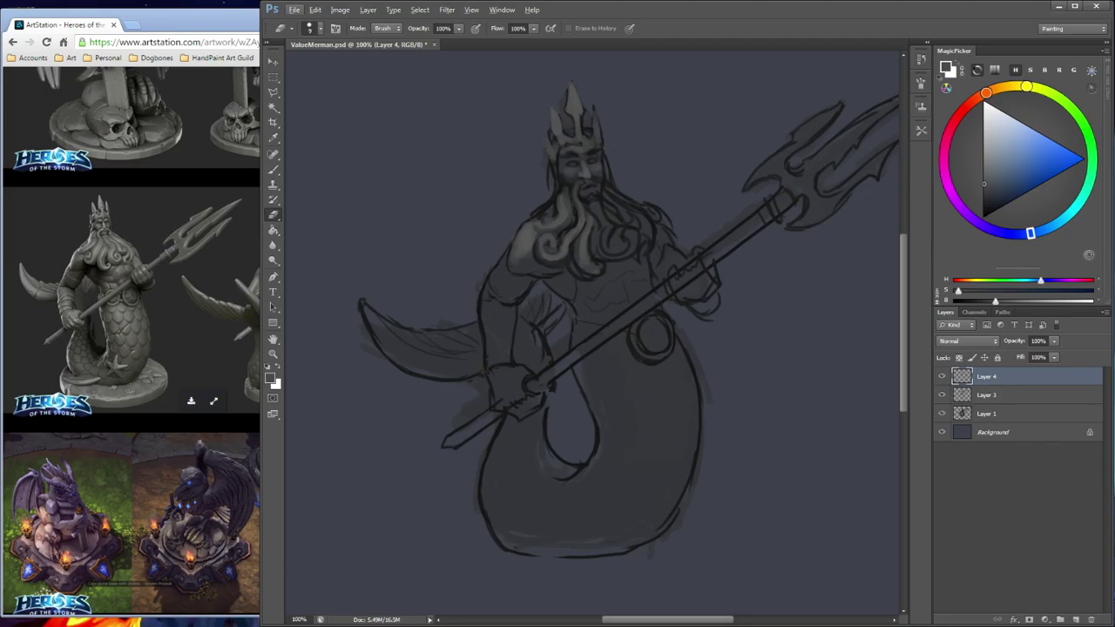
key("b")
left_click(546, 158, "alt")
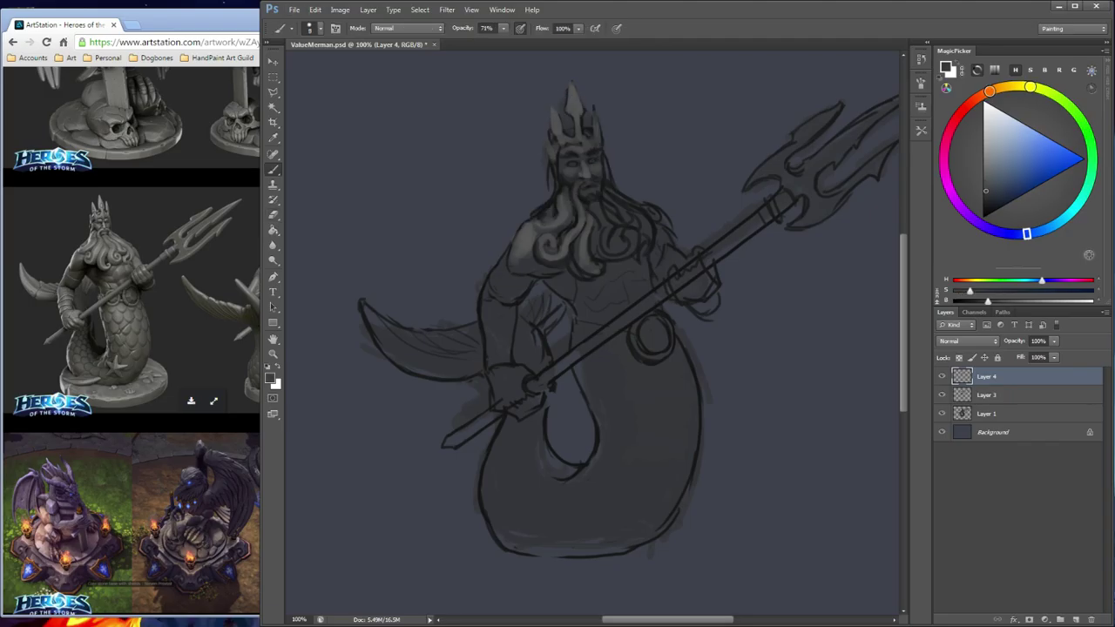
key("e")
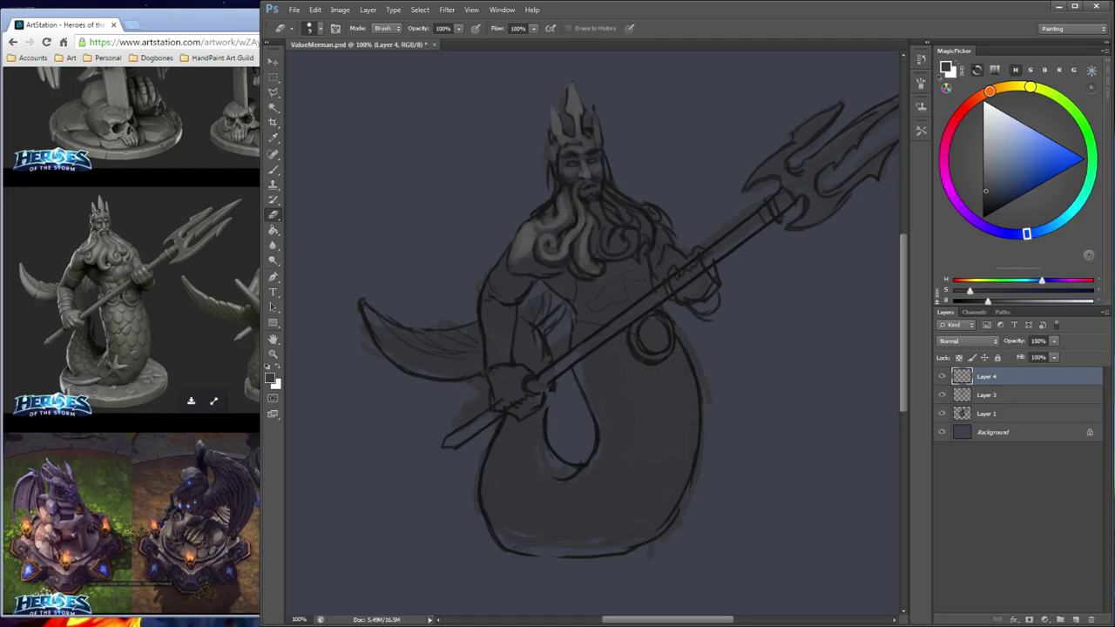
key("b")
left_click(532, 139, "alt")
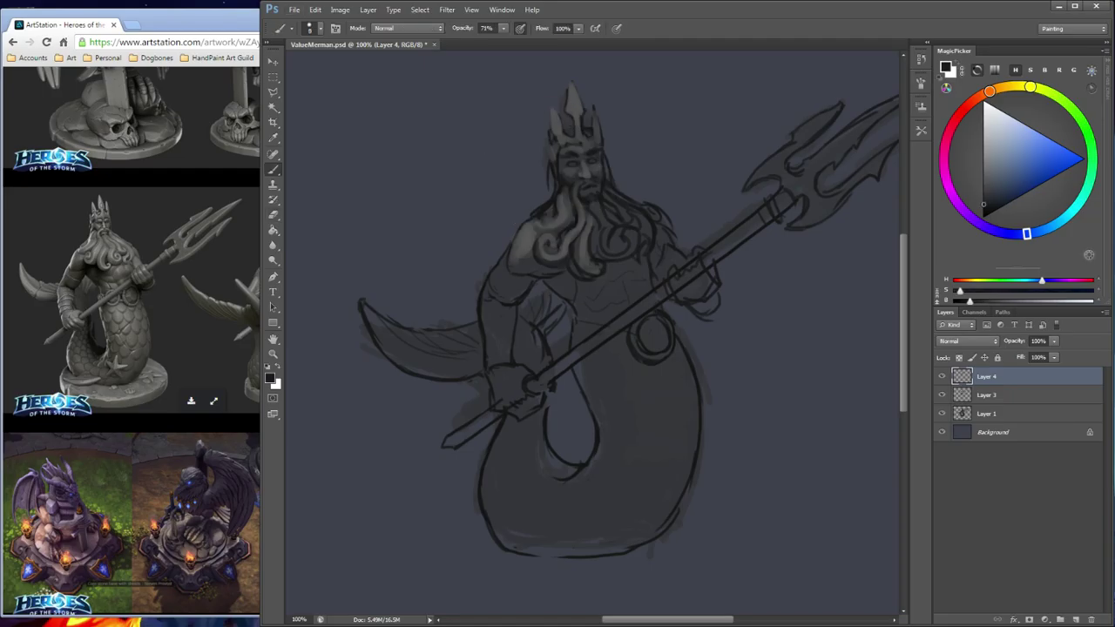
key("e")
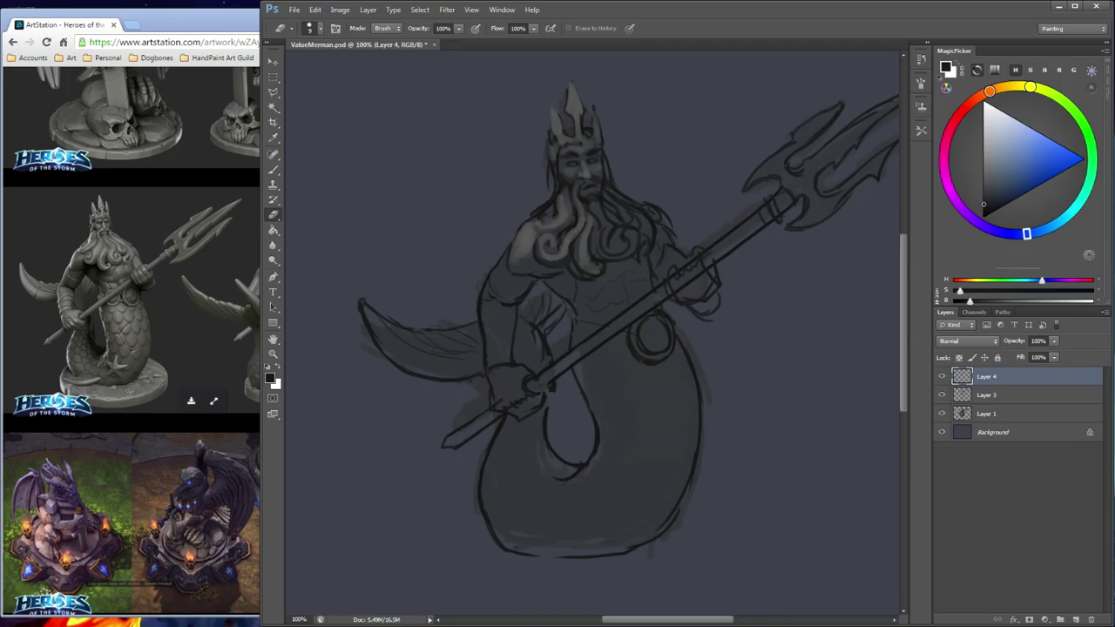
key("b")
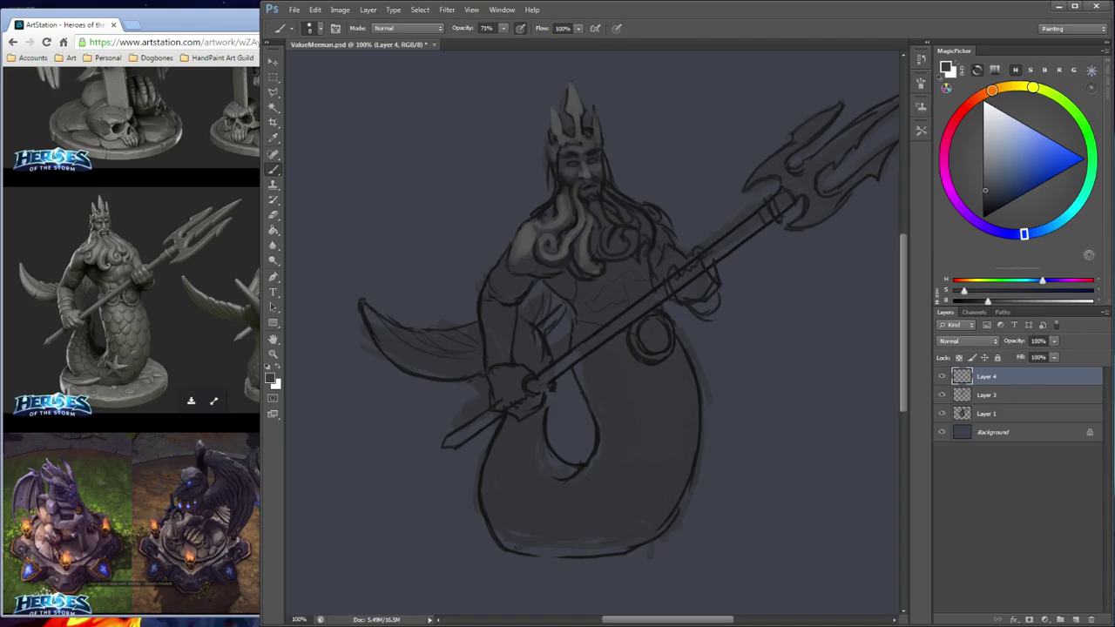
Refine the shadows between the crown's spikes and along its band with a 6 px brush and darker greys
left_click(557, 137, "alt")
left_click(983, 183)
left_click(983, 198)
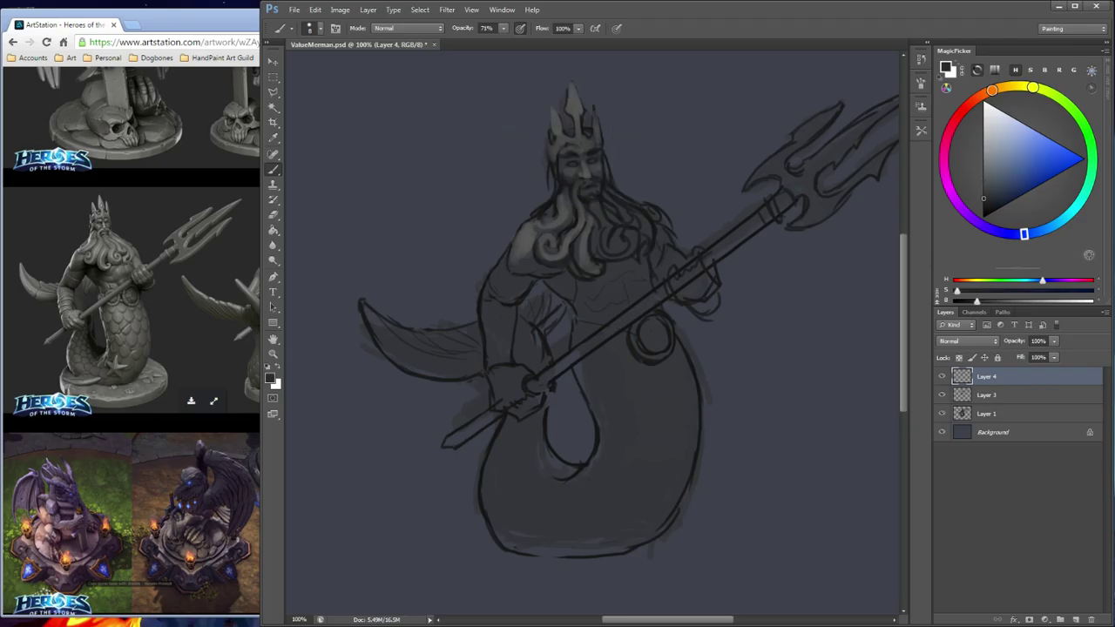
key("bracketleft")
key("bracketleft")
left_click(564, 148, "alt")
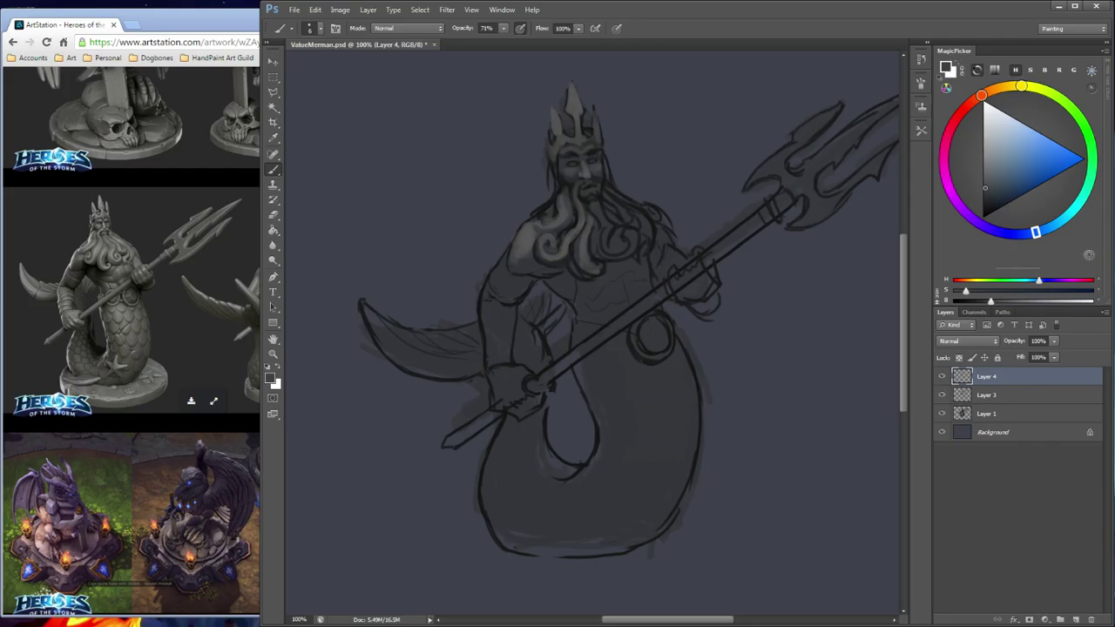
left_click(567, 120, "alt")
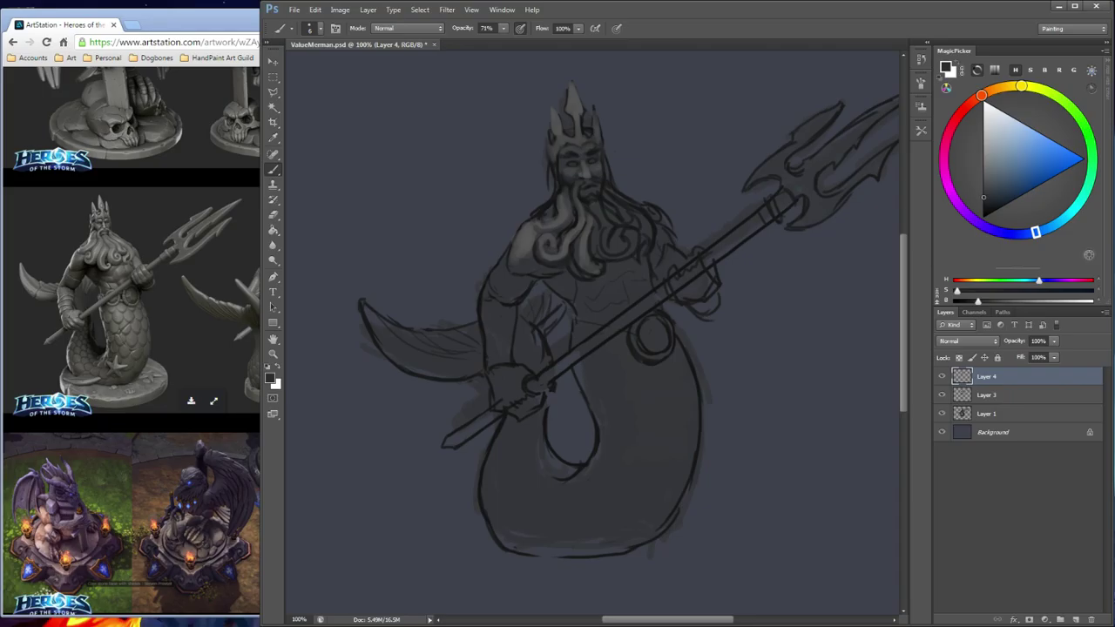
Paint the large curl beside the beard's centre in sampled light grey with a slightly larger brush
left_click_drag(592, 349, 584, 297)
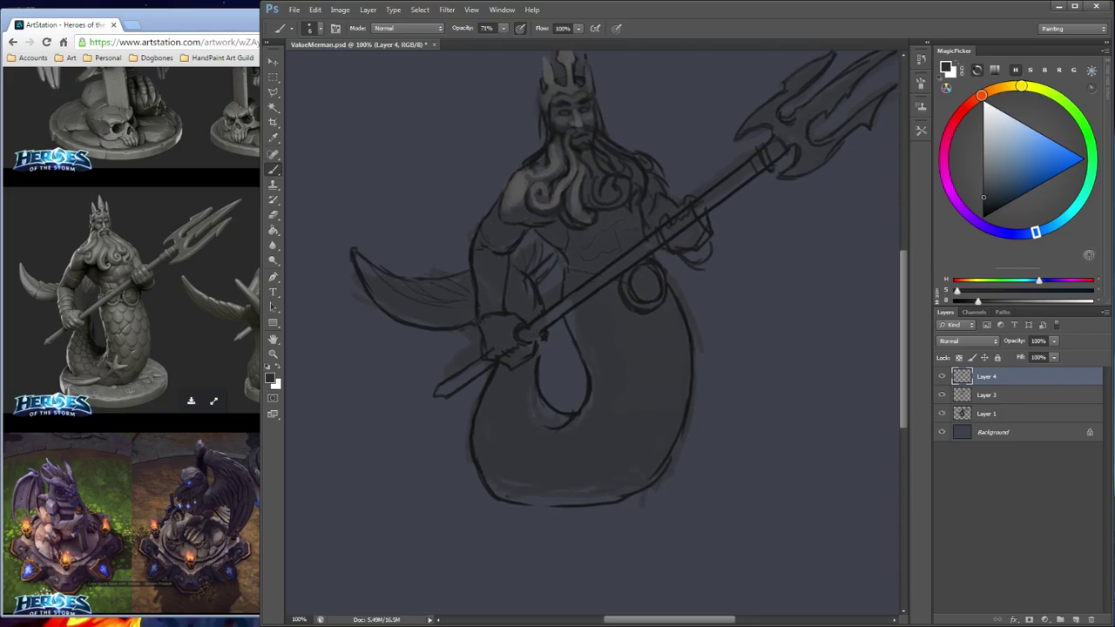
left_click(559, 170, "alt")
left_click_drag(566, 201, 563, 276)
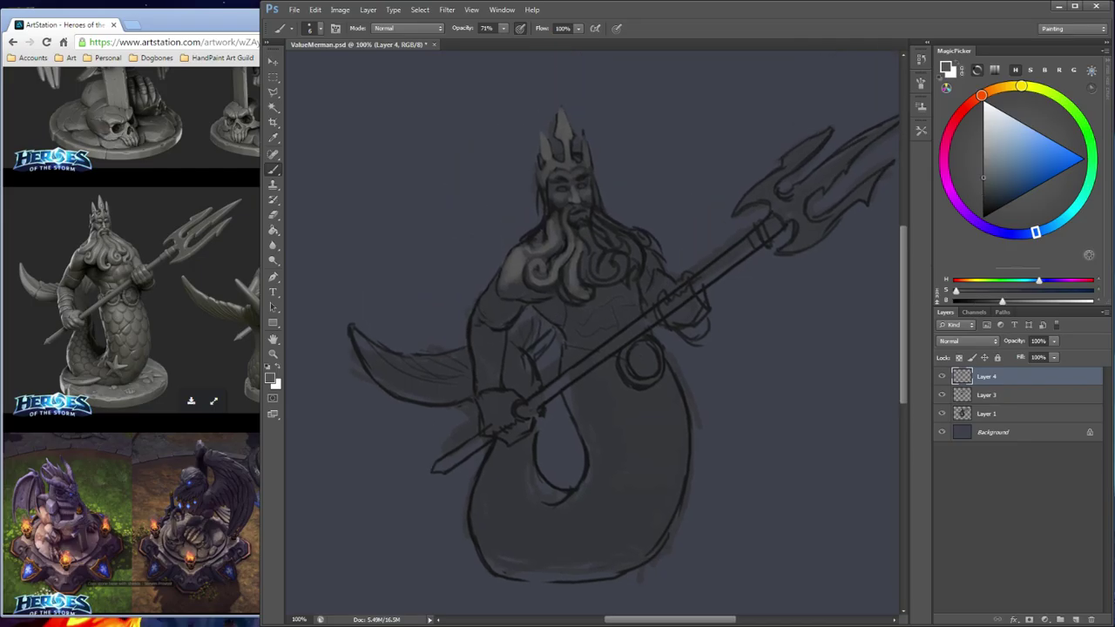
scroll(622, 323, "down", 2)
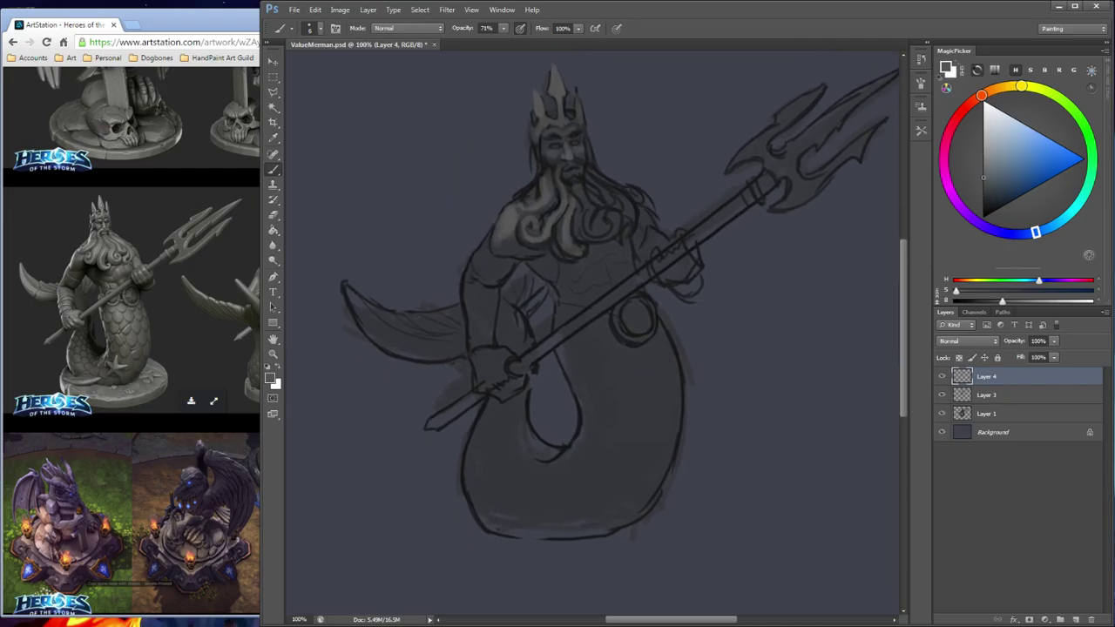
left_click(513, 224, "alt")
key("]")
mouse_move(583, 210)
left_mouse_down()
mouse_move(581, 229)
mouse_move(606, 239)
mouse_move(597, 229)
left_mouse_up()
left_click(560, 236, "alt")
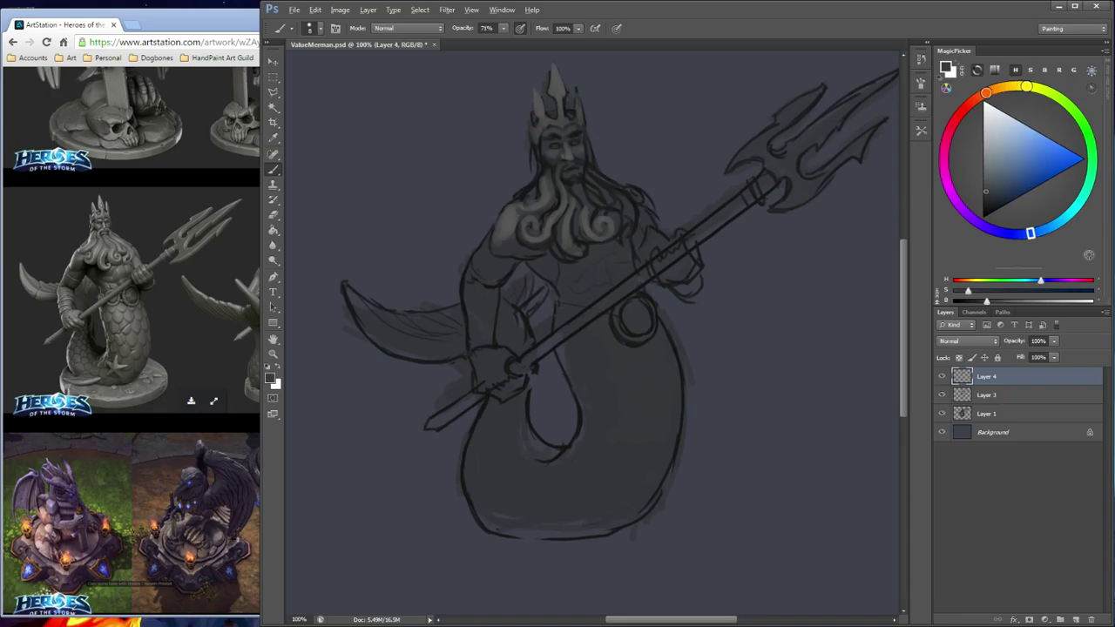
Define the curl's spiral and lower edge with sampled darks and a 5 px brush
left_click(582, 243, "alt")
left_click_drag(590, 250, 605, 246)
left_click(601, 260, "alt")
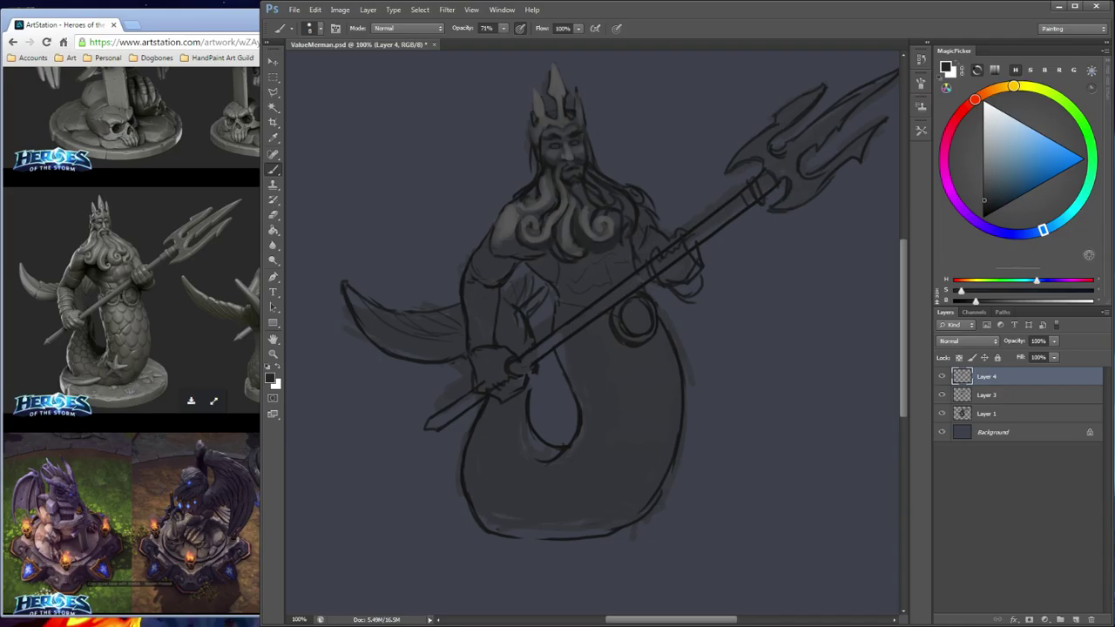
left_click(601, 258, "alt")
key("bracketleft")
key("bracketleft")
key("bracketleft")
left_click_drag(591, 255, 611, 252)
left_click_drag(595, 216, 609, 218)
left_click_drag(595, 230, 608, 233)
key("x")
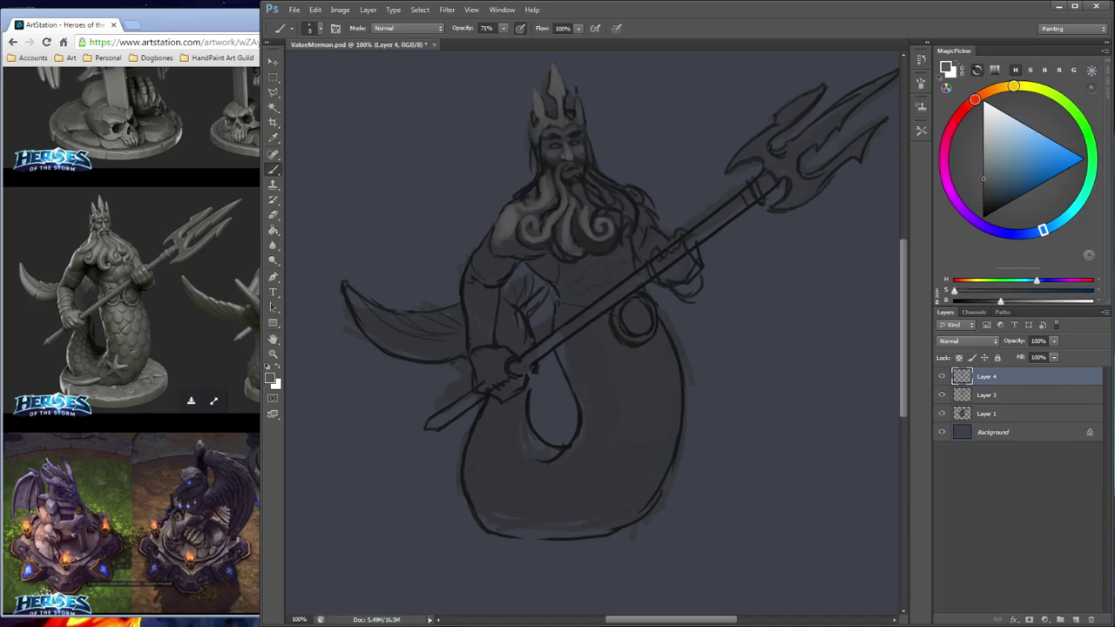
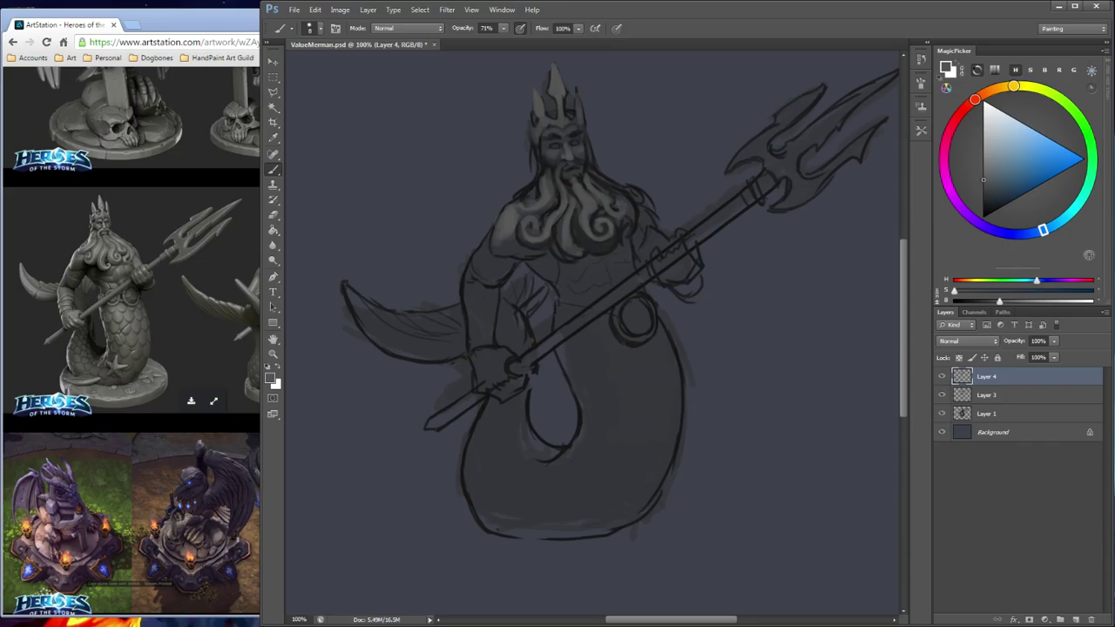
Paint the beard's outer strands on the trident-head side and its lower tips in sampled light grey
left_click(611, 241, "alt")
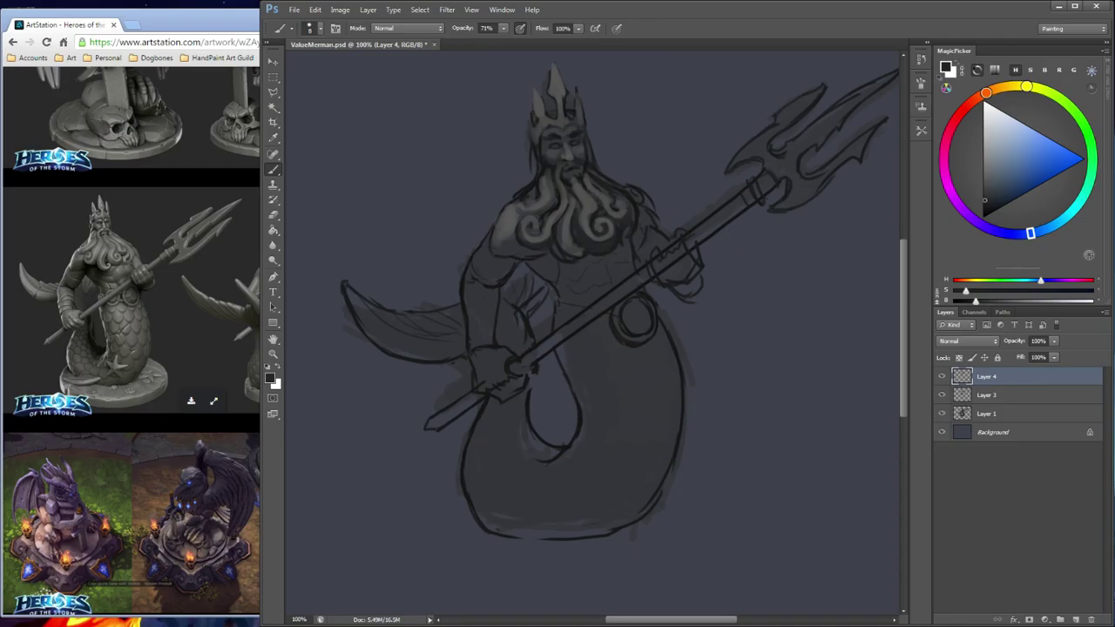
left_click(626, 237, "alt")
left_click(621, 196, "alt")
left_click(601, 196, "alt")
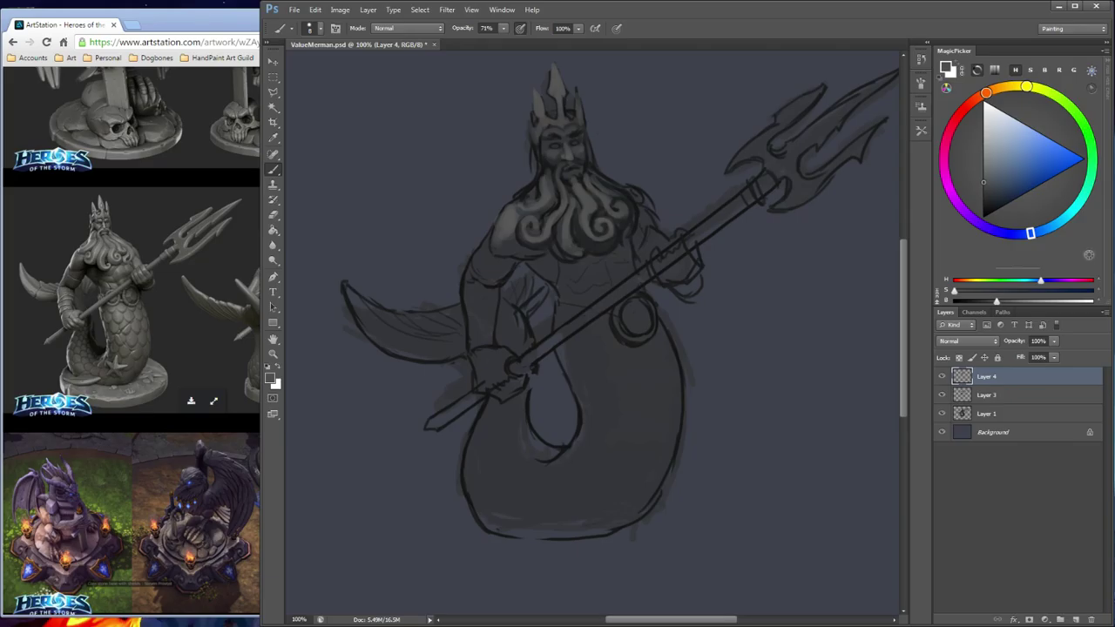
mouse_move(620, 198)
left_mouse_down()
mouse_move(638, 227)
mouse_move(620, 241)
left_mouse_up()
left_click_drag(559, 231, 582, 257)
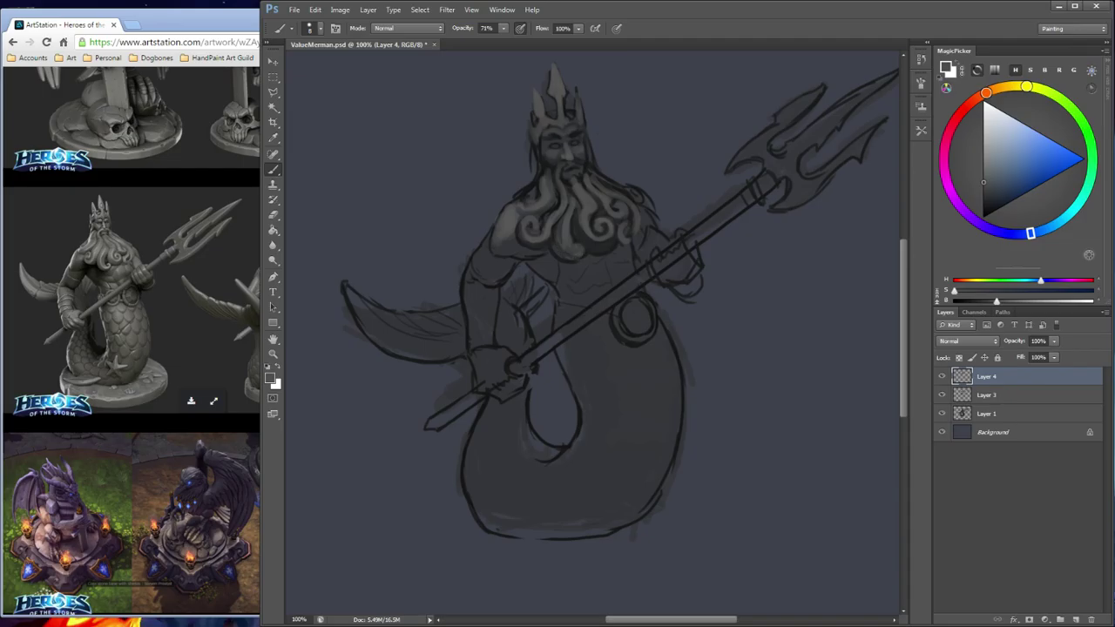
Refine the lower beard with alternating dark and light greys at 6 px, and darken the gap between beard and shoulder
left_click(572, 258, "alt")
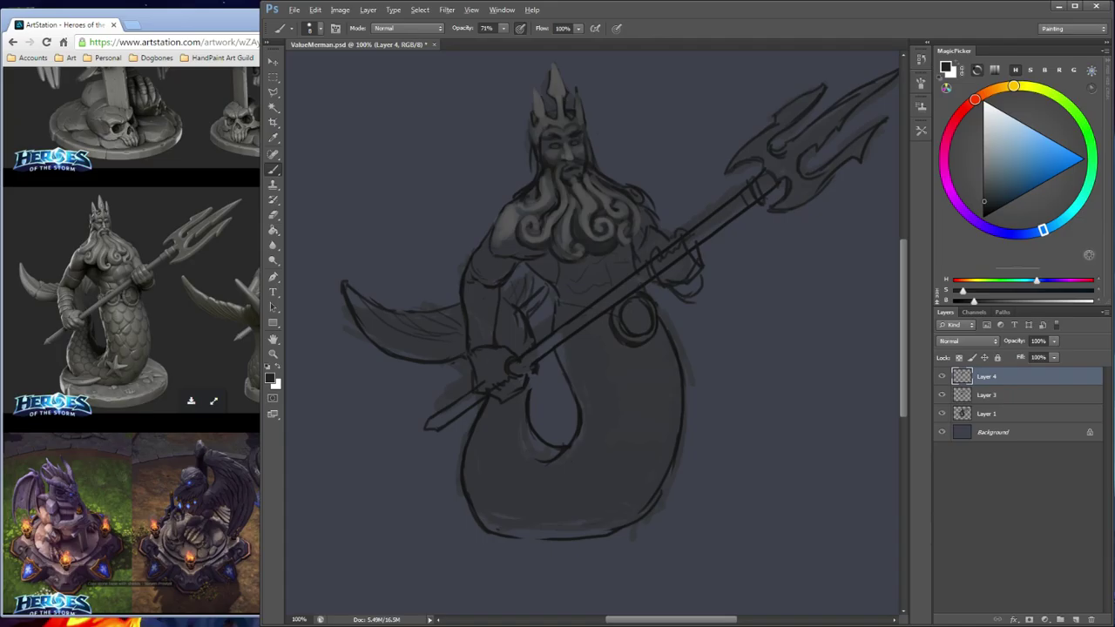
left_click(983, 205)
left_click(983, 185)
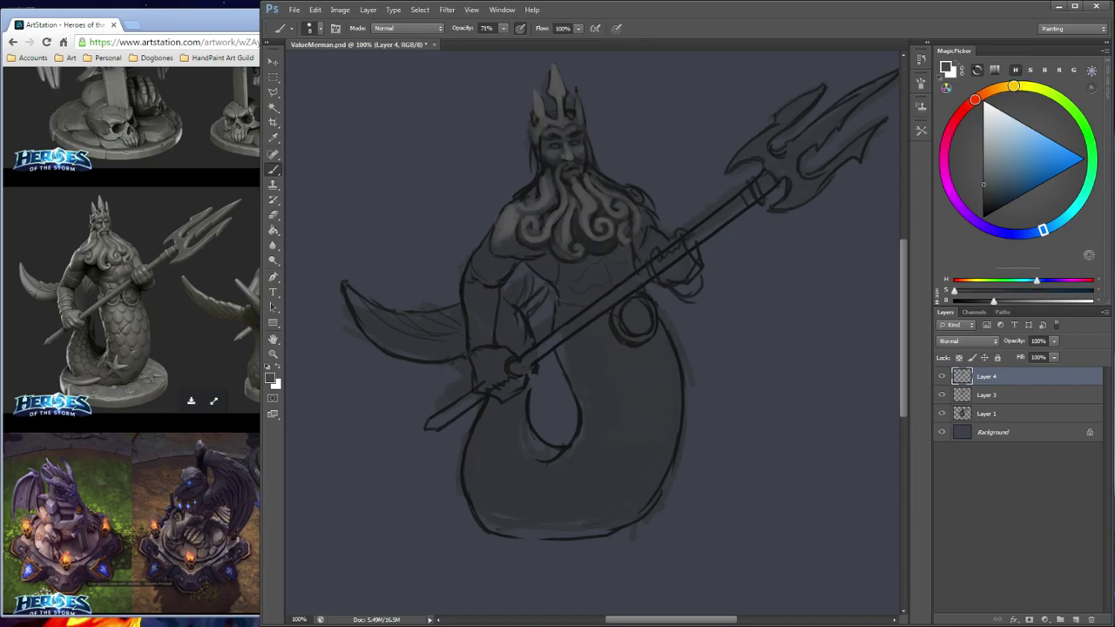
key("bracketleft")
left_click(983, 202)
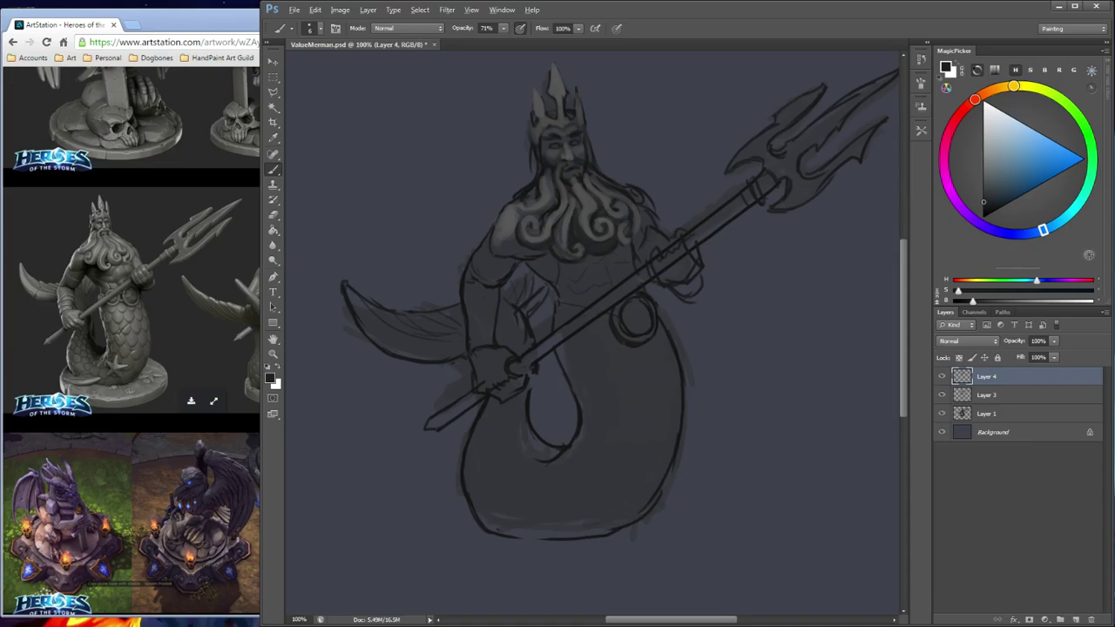
left_click(567, 224, "alt")
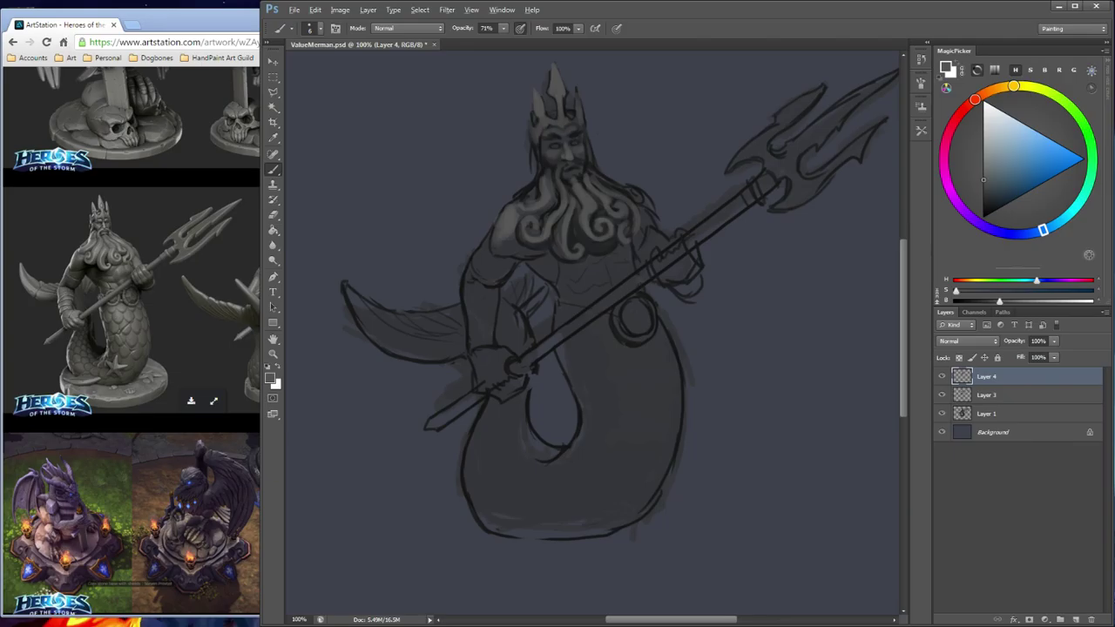
left_click(568, 225, "alt")
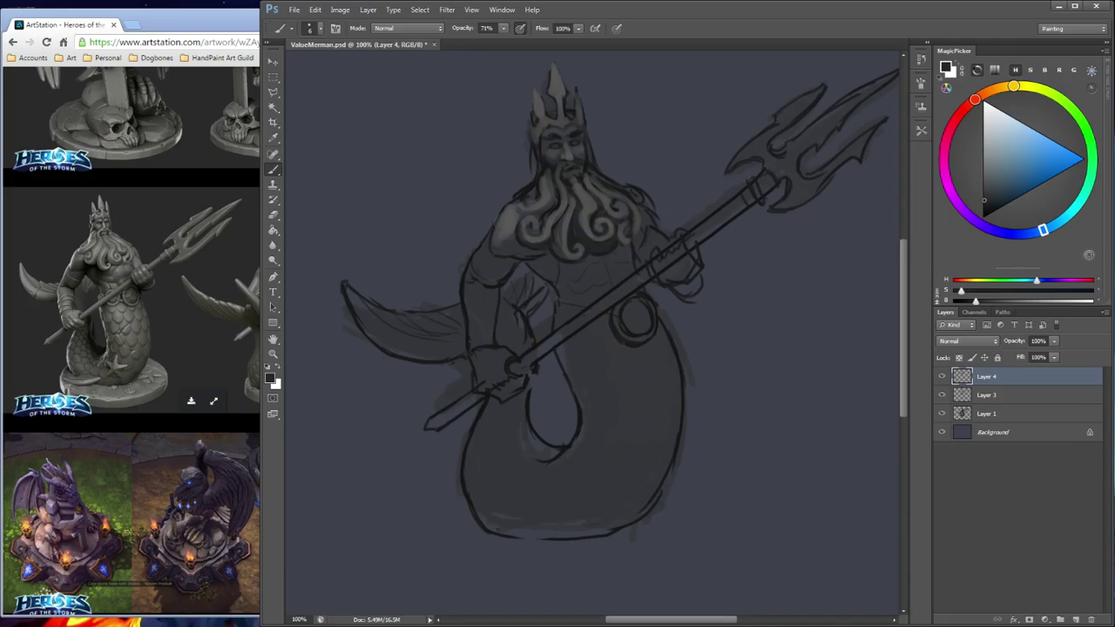
key("d")
mouse_move(527, 204)
left_mouse_down()
mouse_move(540, 199)
mouse_move(514, 212)
mouse_move(521, 219)
left_mouse_up()
Rework the abdominal muscle lines above the trident shaft with sampled dark and mid greys
left_click(601, 274, "alt")
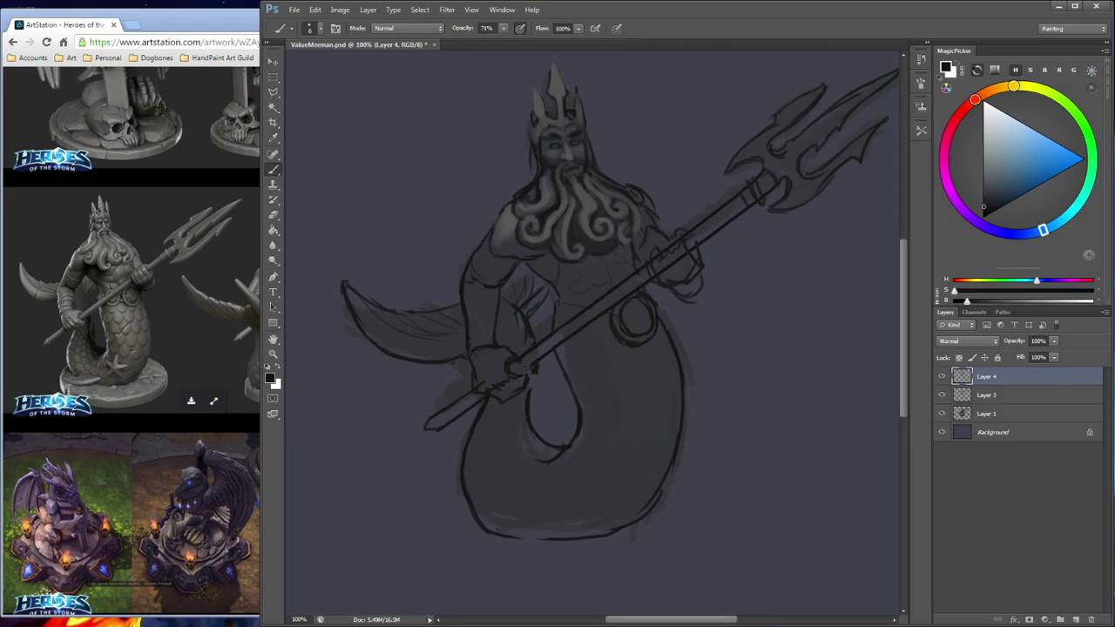
left_click_drag(605, 282, 627, 263)
left_click(603, 277, "alt")
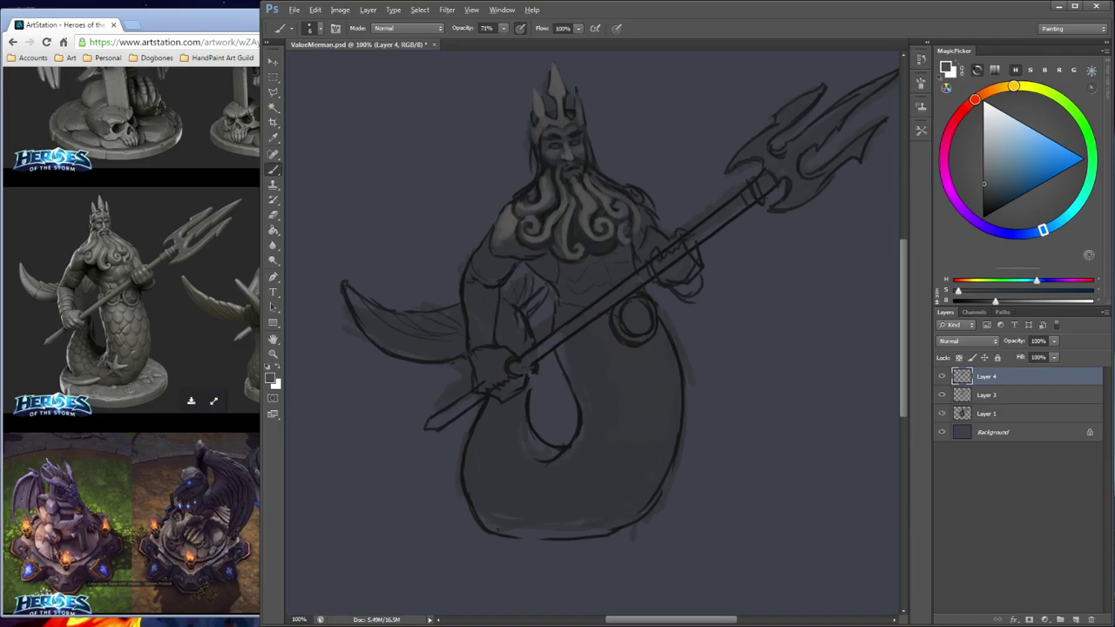
left_click(603, 271, "alt")
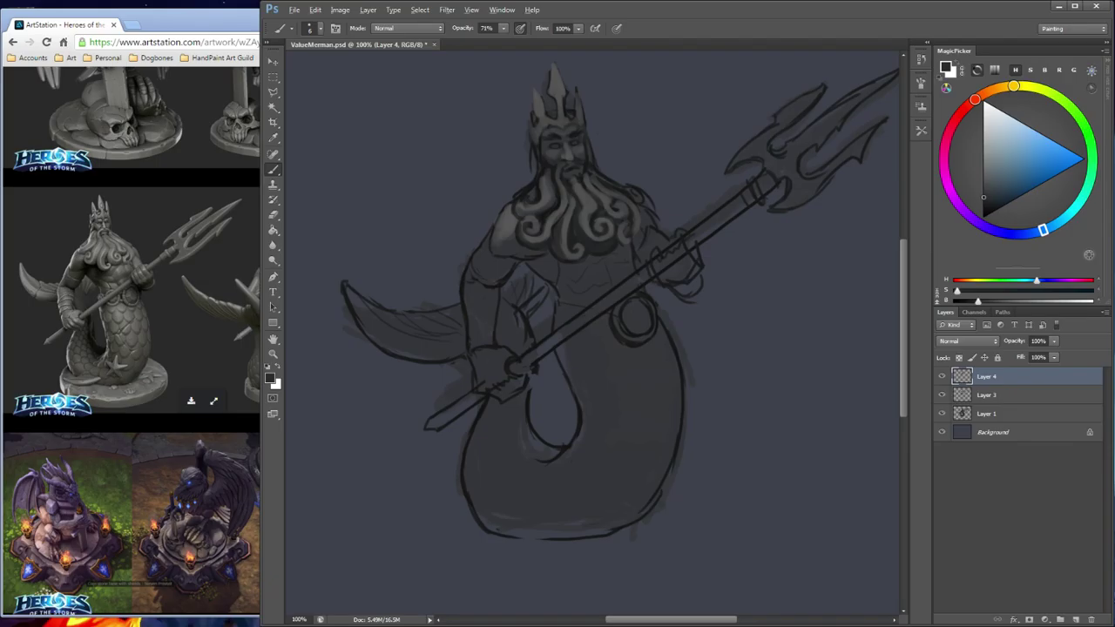
Paint the abdominal muscles in the beard's light grey and model them with sampled darker tones
left_click(588, 208, "alt")
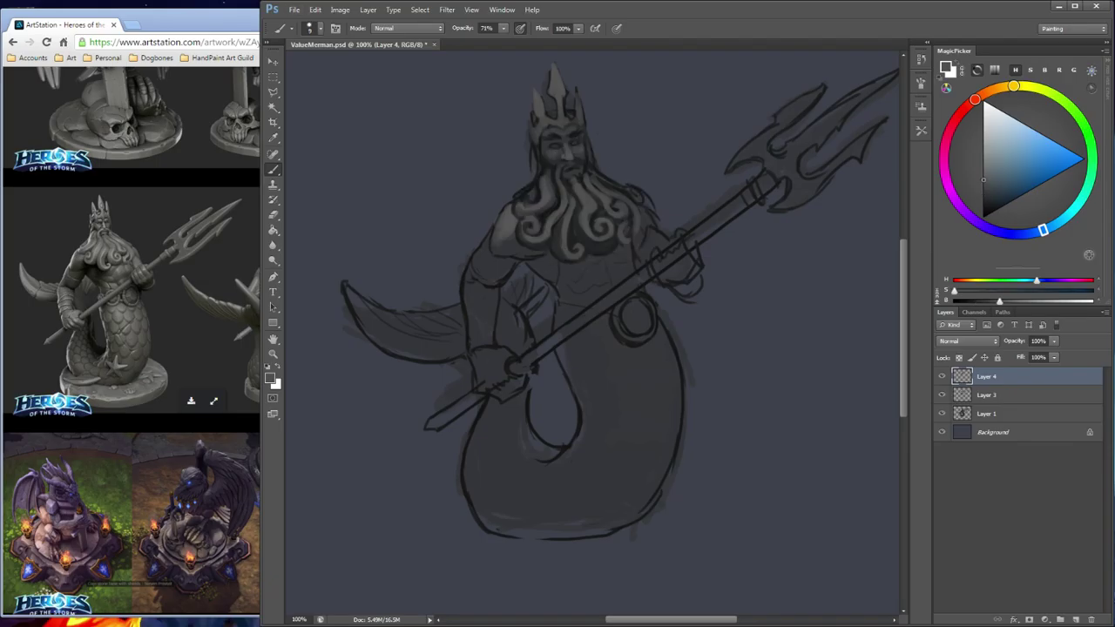
key("bracketright")
key("bracketright")
key("bracketright")
key("bracketright")
key("bracketright")
key("bracketleft")
key("bracketleft")
key("bracketleft")
key("bracketleft")
key("bracketleft")
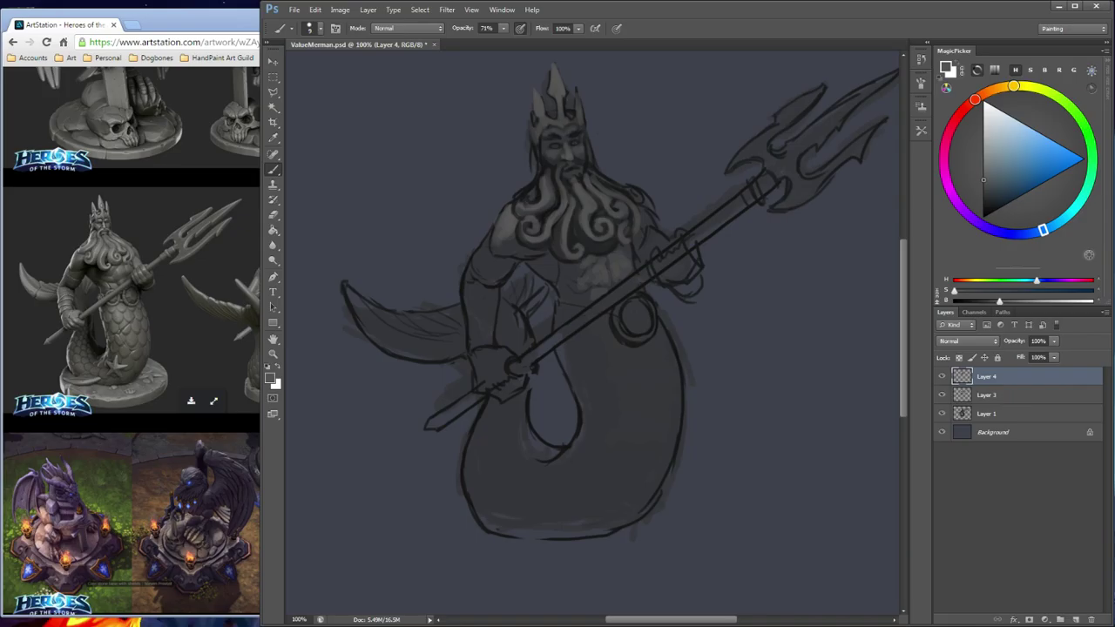
left_click(582, 244, "alt")
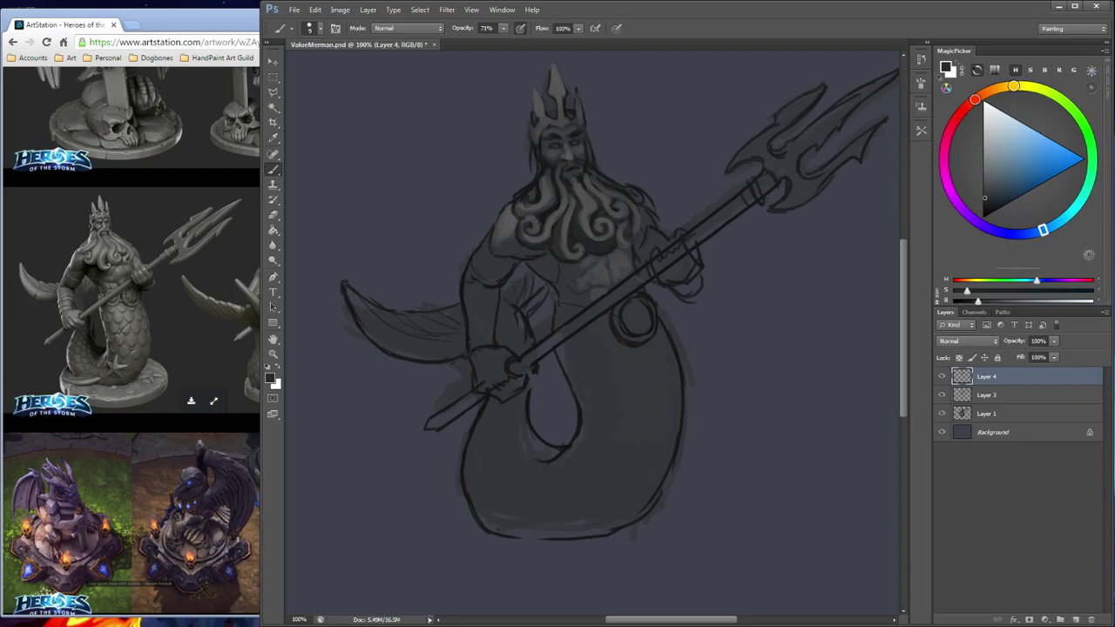
left_click(619, 241, "alt")
left_click(603, 269, "alt")
Fill the trident's shaft from the butt end to the collar with a sampled dark grey
left_click(579, 234, "alt")
left_click_drag(537, 355, 615, 296)
left_click_drag(548, 350, 521, 365)
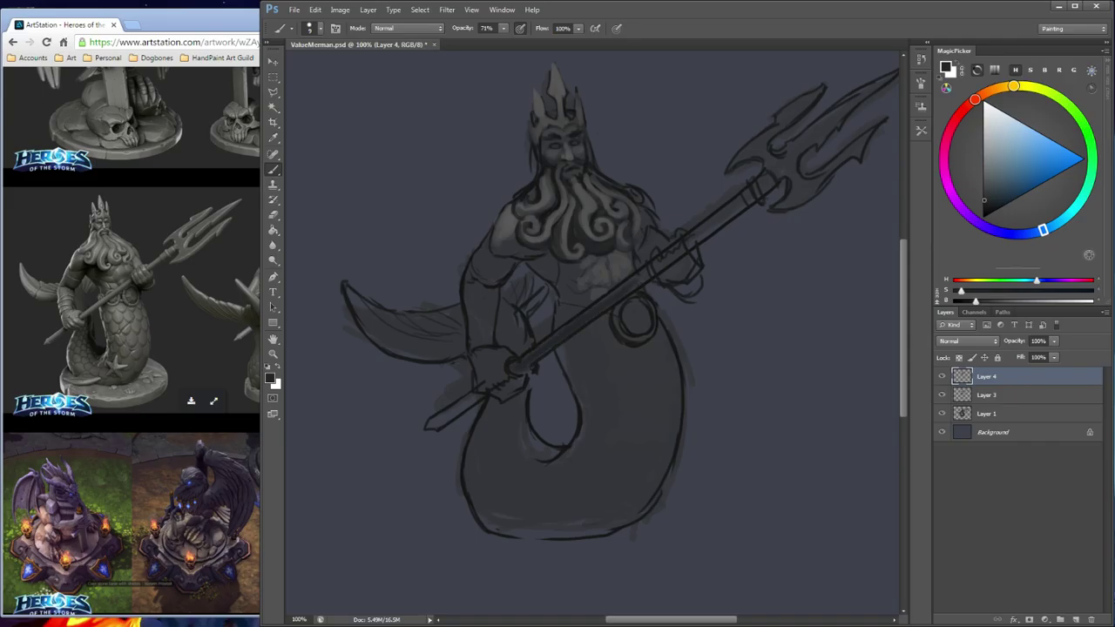
left_click_drag(630, 290, 648, 276)
left_click_drag(687, 236, 745, 203)
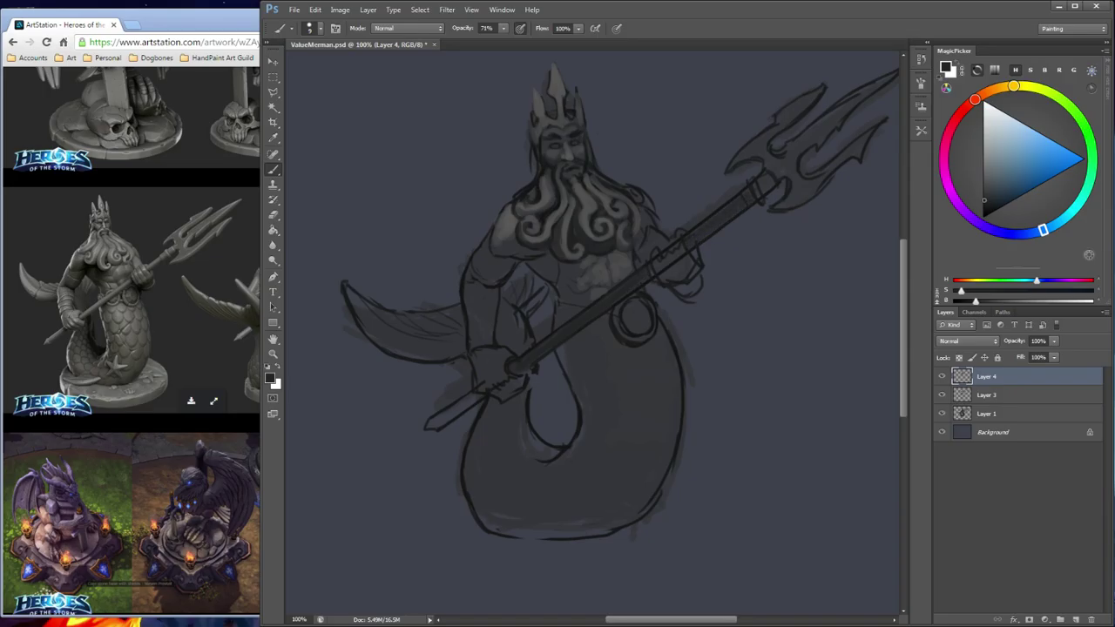
mouse_move(472, 397)
left_mouse_down()
mouse_move(428, 426)
mouse_move(439, 425)
left_mouse_up()
Paint light tones on the back of the lower hand gripping the shaft, using sampled greys
left_click(601, 366, "alt")
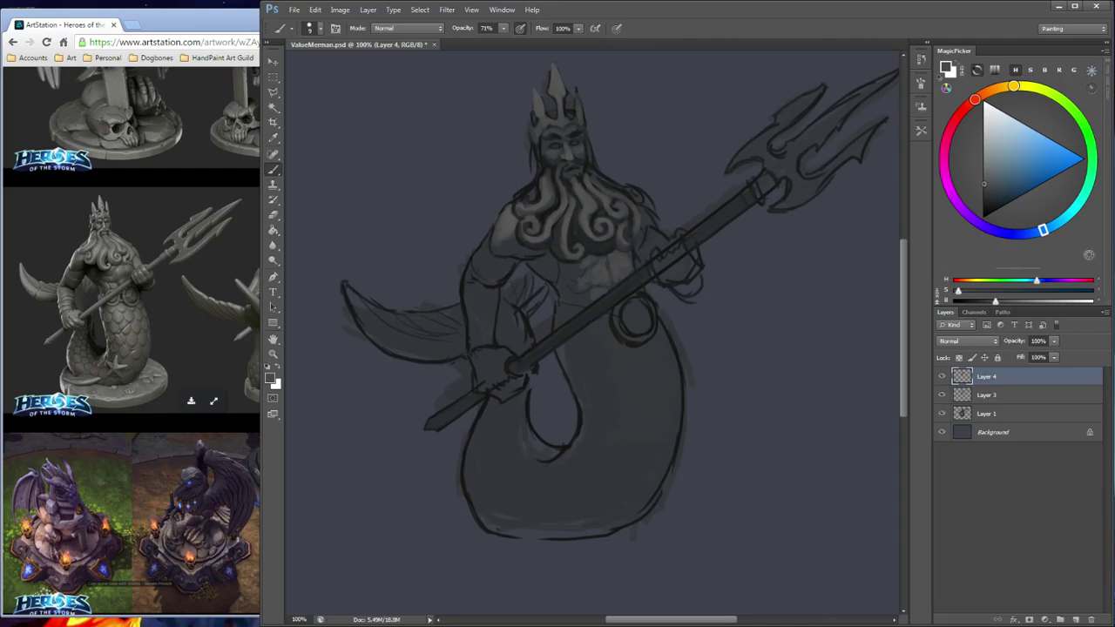
left_click_drag(507, 351, 511, 357)
left_click(473, 219, "alt")
left_click(499, 358)
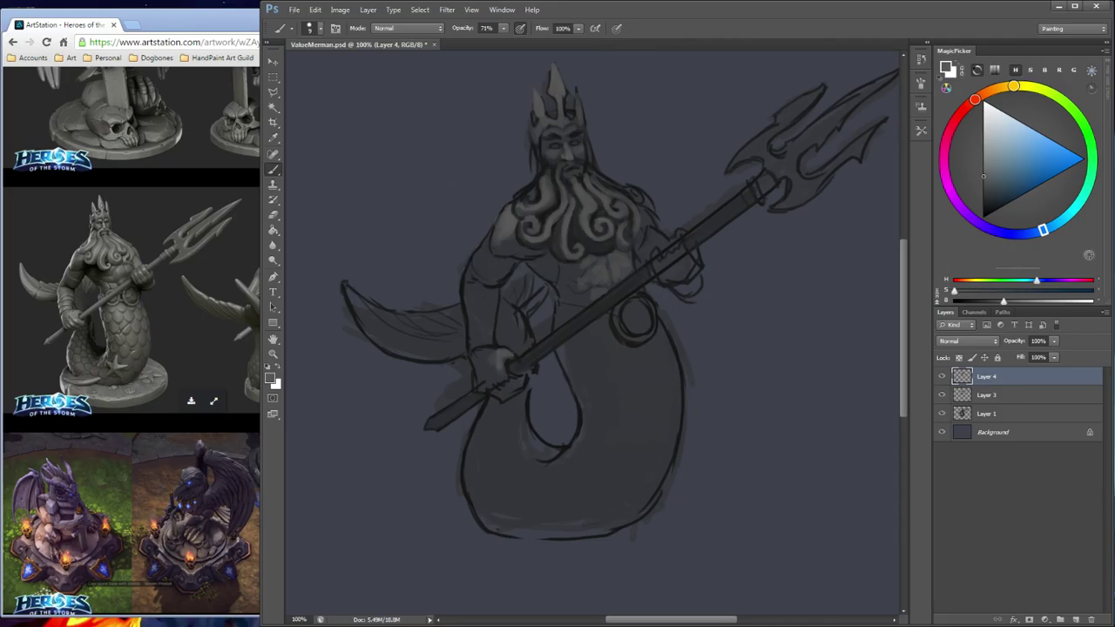
Paint the knuckles and fingers of the lower hand gripping the shaft, using light greys and sampled darker tones
left_click_drag(504, 358, 505, 368)
left_click(503, 381)
left_click_drag(492, 386, 501, 390)
left_click(487, 393)
left_click(513, 382)
left_click(524, 382)
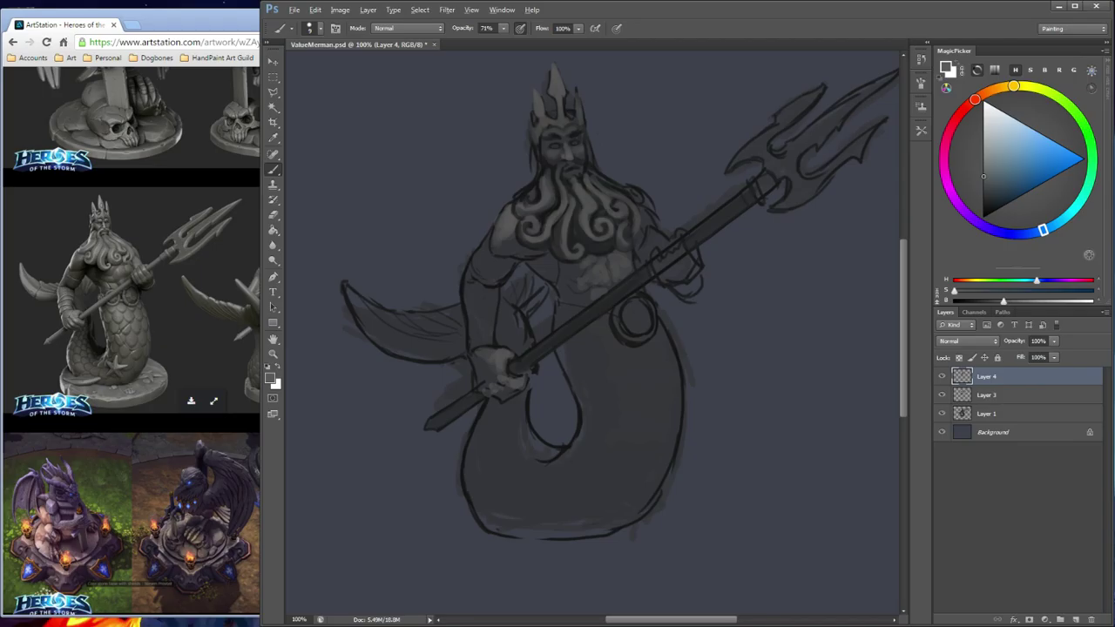
left_click(521, 381, "alt")
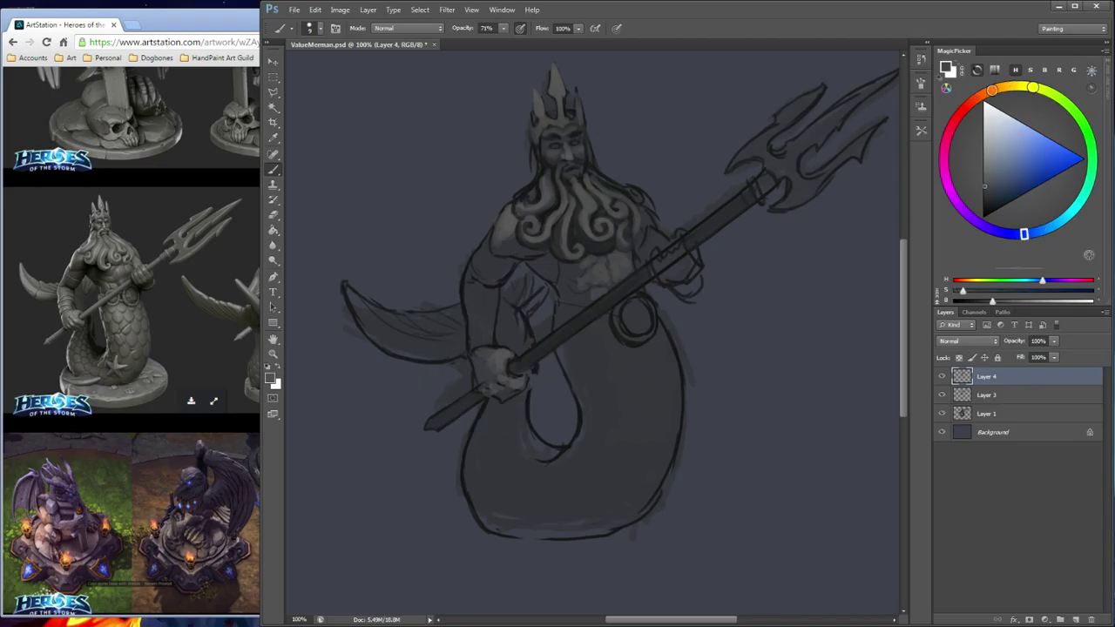
left_click(516, 378, "alt")
left_click(517, 379, "alt")
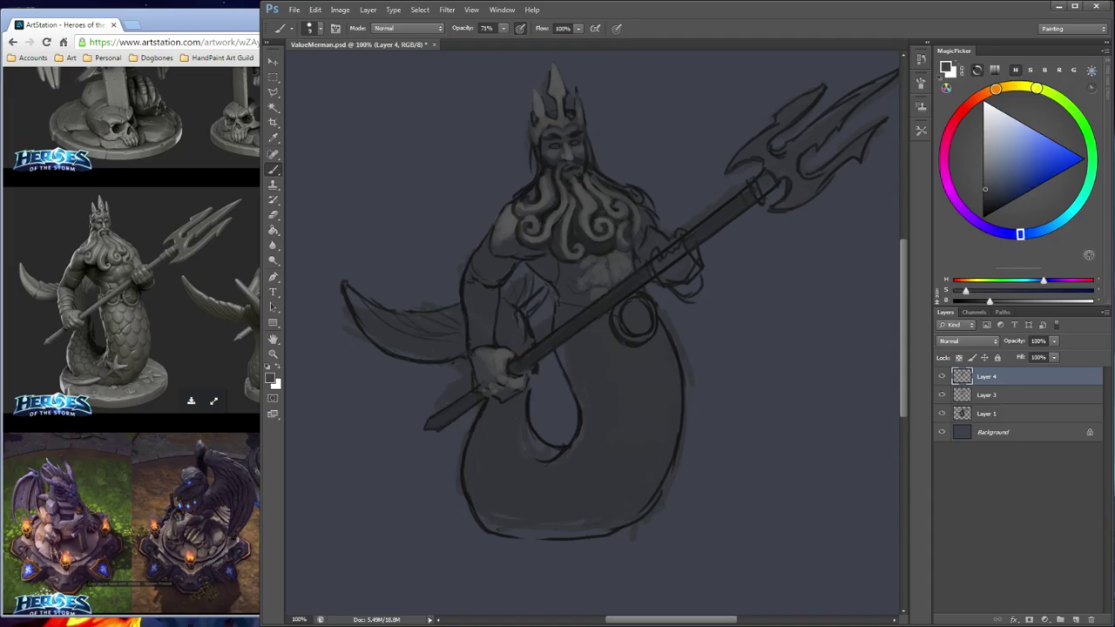
Block in light grey along the lower half of the tail fin, using the tone sampled from the lower hand
left_click(492, 361, "alt")
key("ctrl+minus")
key("ctrl+minus")
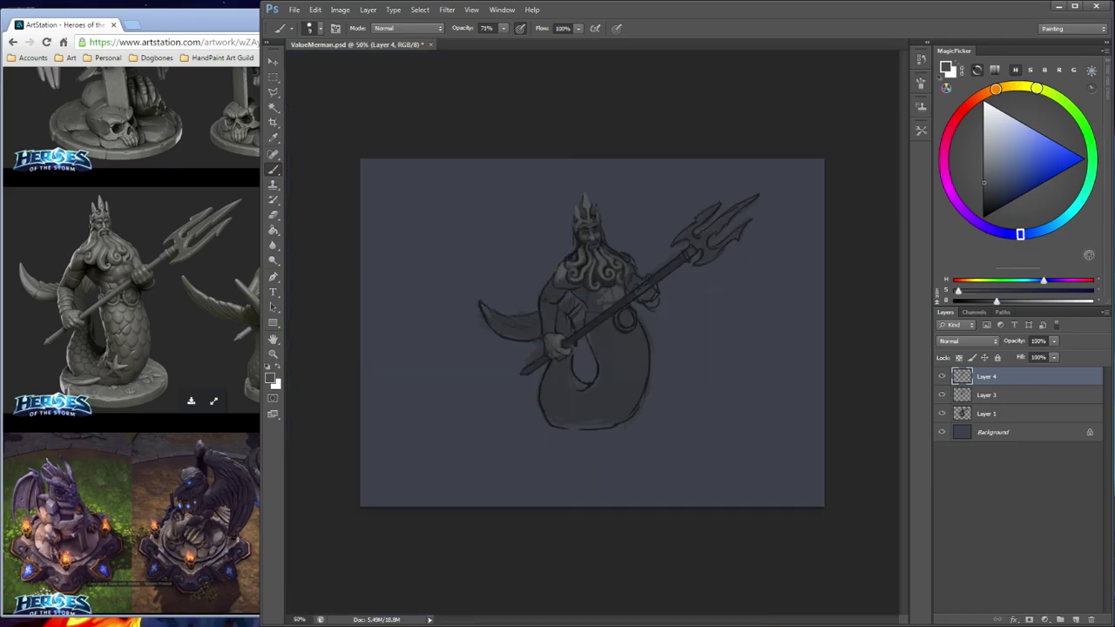
key("ctrl+plus")
key("ctrl+plus")
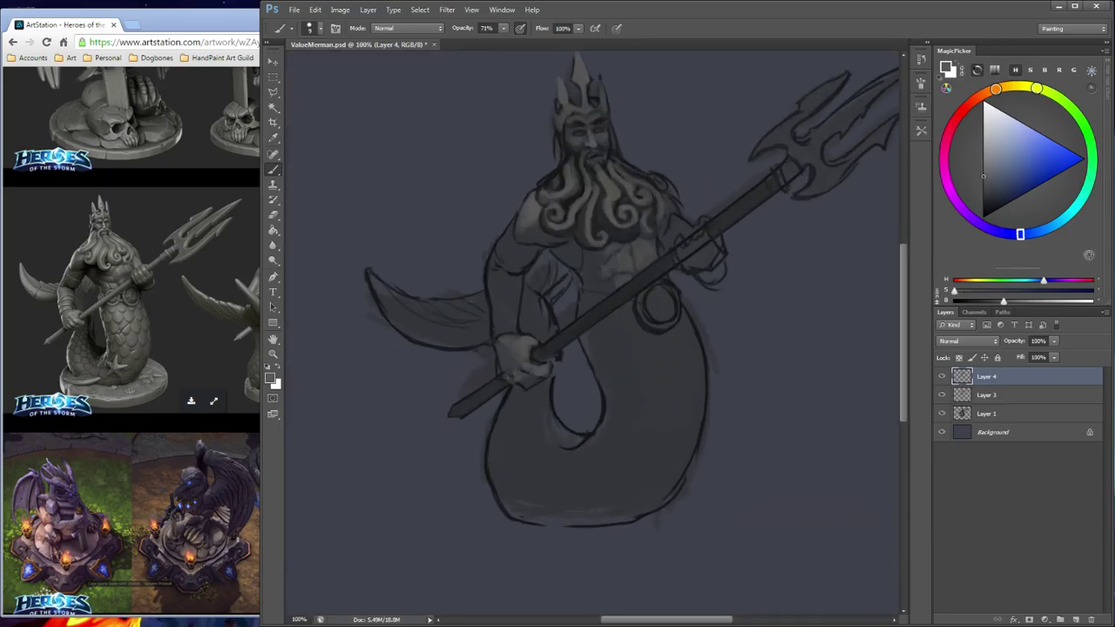
left_click_drag(372, 281, 414, 339)
mouse_move(375, 285)
left_mouse_down()
mouse_move(410, 332)
mouse_move(438, 340)
left_mouse_up()
left_click_drag(394, 310, 453, 335)
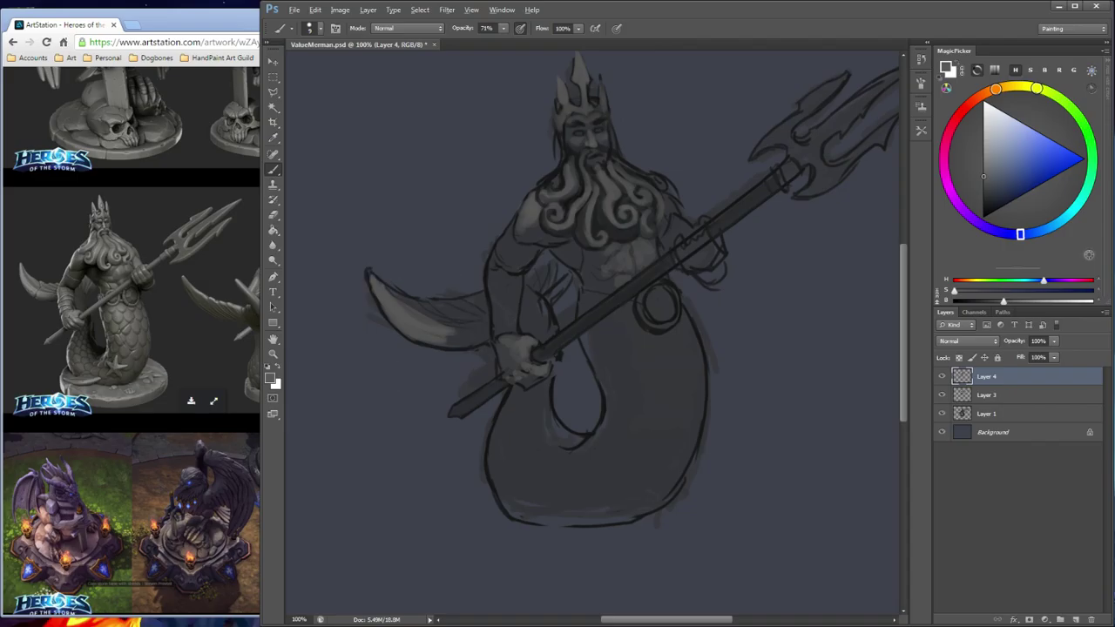
Blend the tail fin's light area into shadow where it meets the forearm, using sampled mid and dark greys
left_click(448, 334, "alt")
left_click_drag(446, 337, 453, 340)
left_click(462, 335, "alt")
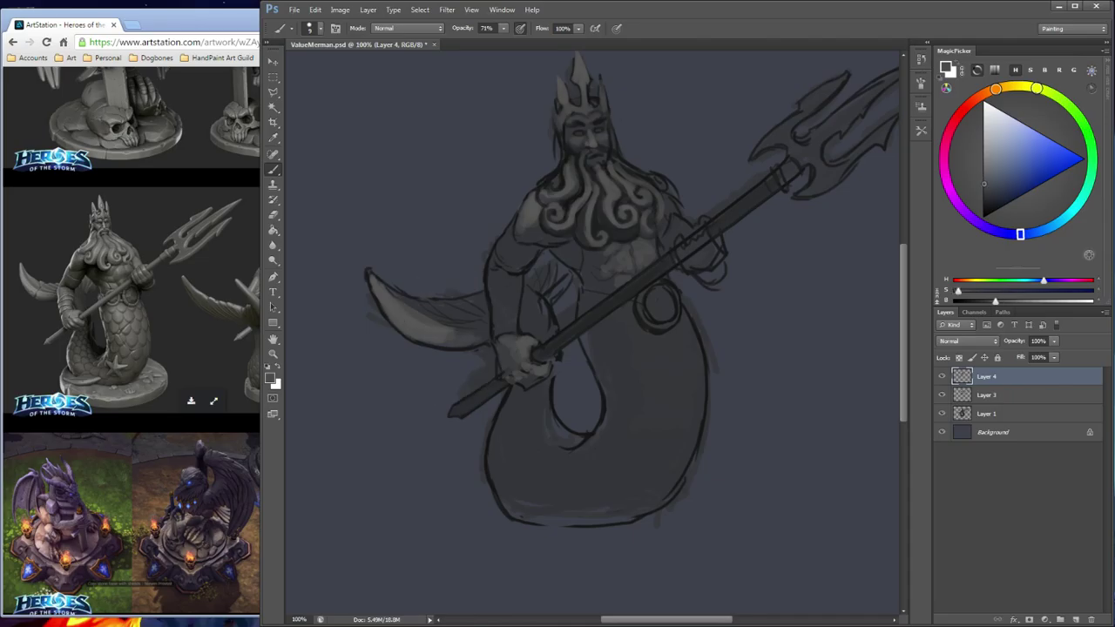
left_click(470, 334, "alt")
left_click(482, 348, "alt")
left_click_drag(486, 336, 473, 338)
left_click(477, 336, "alt")
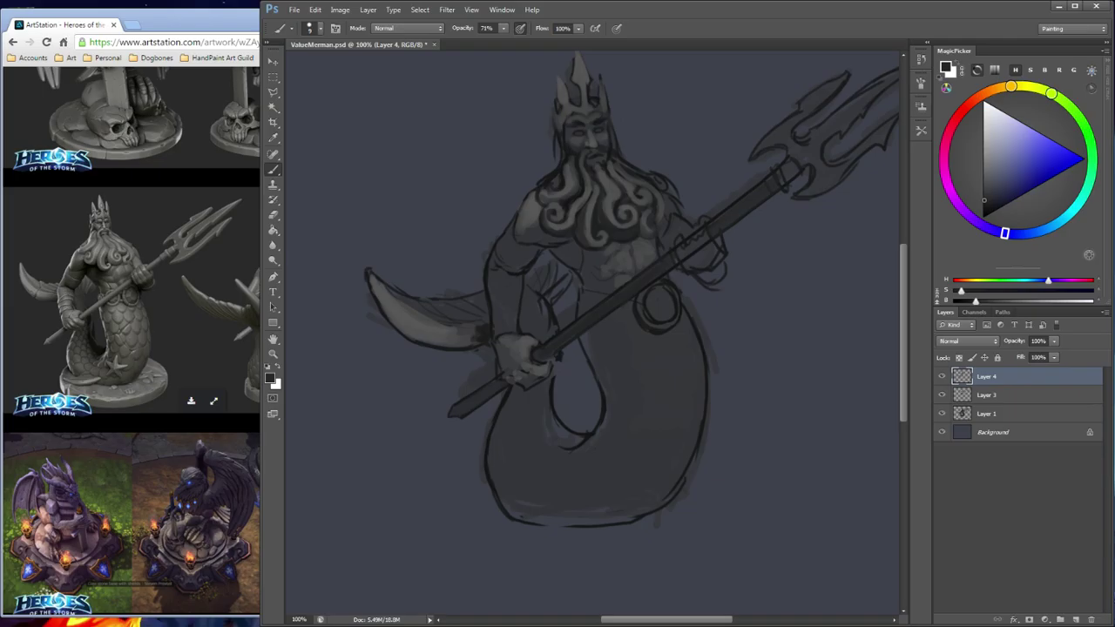
left_click(473, 335, "alt")
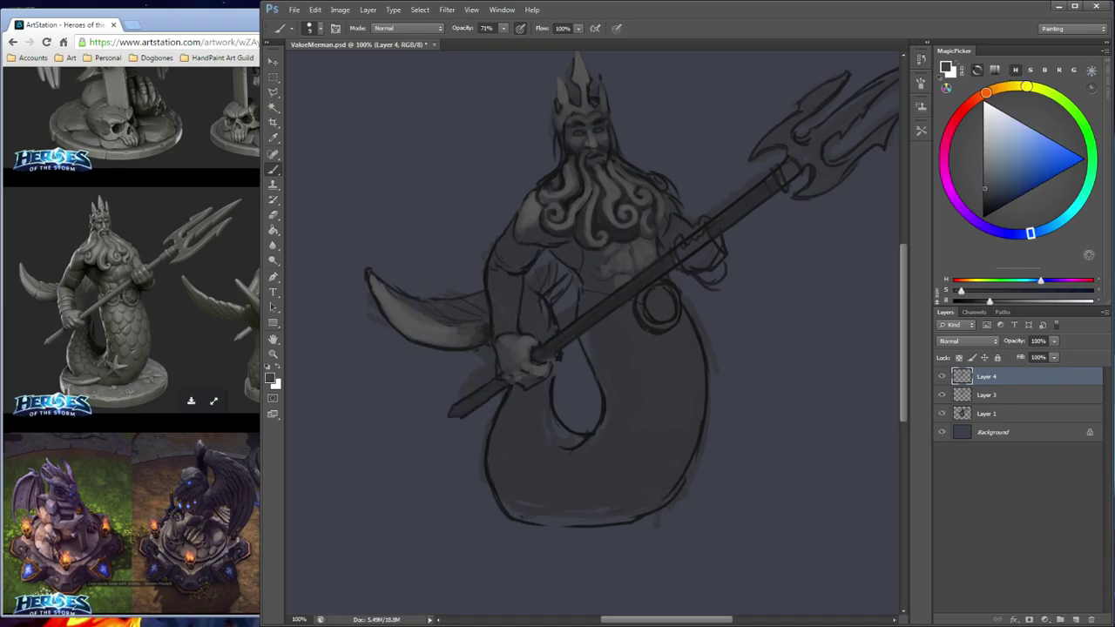
left_click(480, 330, "alt")
left_click(472, 329, "alt")
Paint a dark shadow band along the inner curve of the tail below the lower hand, and enlarge the brush
mouse_move(546, 409)
left_mouse_down()
mouse_move(549, 433)
mouse_move(580, 438)
left_mouse_up()
key("bracketright")
key("bracketright")
key("bracketright")
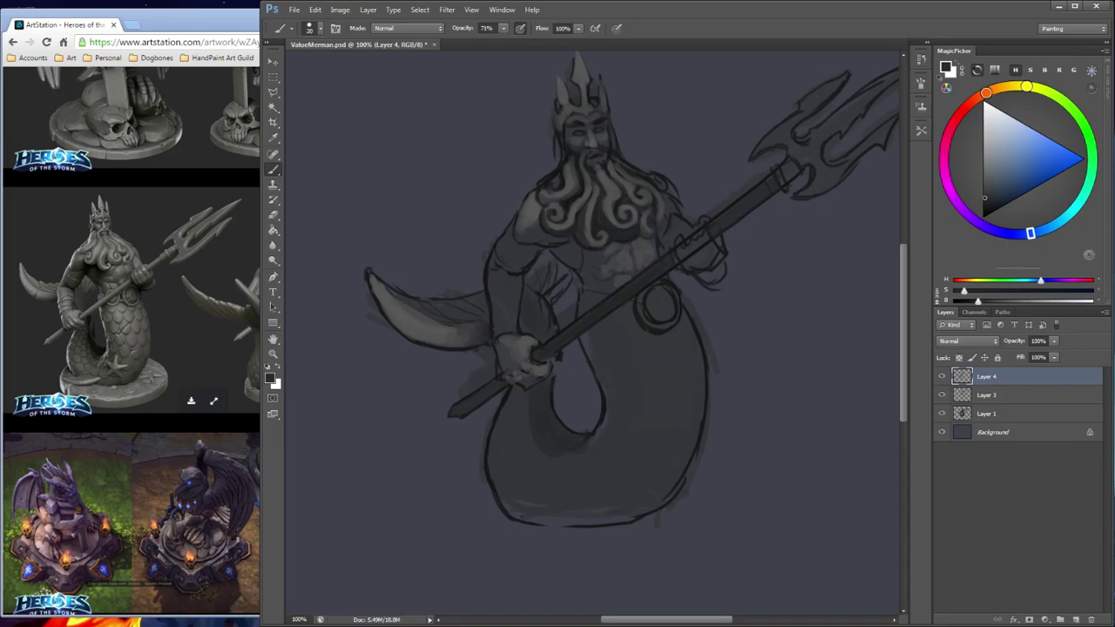
Brush the fin's sampled grey over its upper edge and onto the part visible between the arm and torso
left_click(416, 319, "alt")
mouse_move(404, 298)
left_mouse_down()
mouse_move(444, 320)
mouse_move(477, 318)
left_mouse_up()
left_click_drag(538, 290, 549, 271)
mouse_move(550, 267)
left_mouse_down()
mouse_move(555, 287)
mouse_move(549, 267)
left_mouse_up()
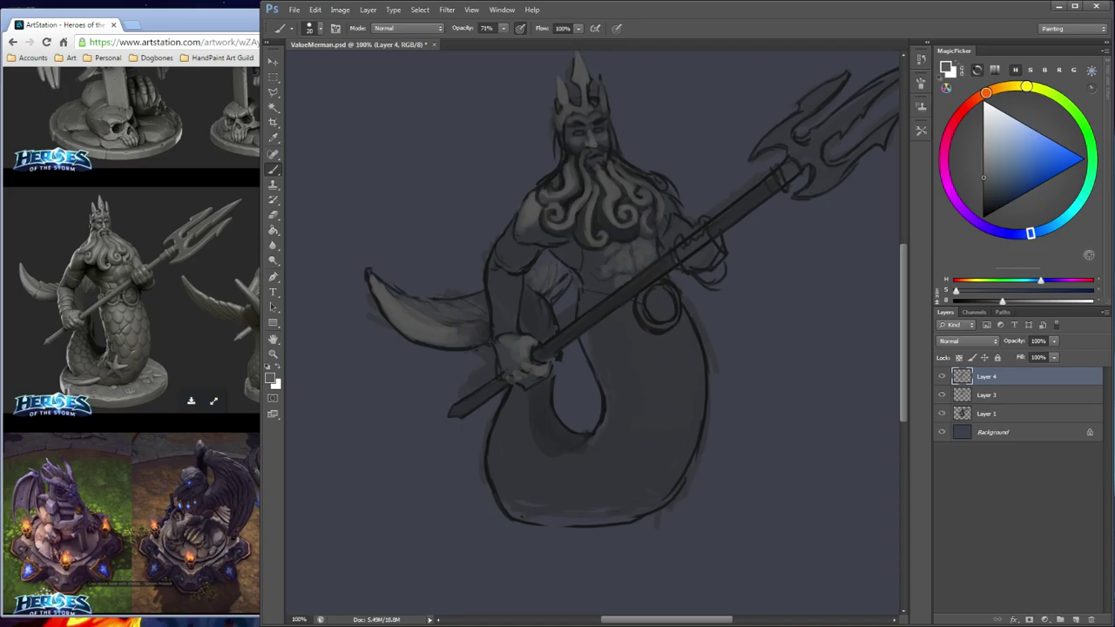
Darken and blend the area between the bent arm and torso with sampled dark and mid greys
left_click(534, 311, "alt")
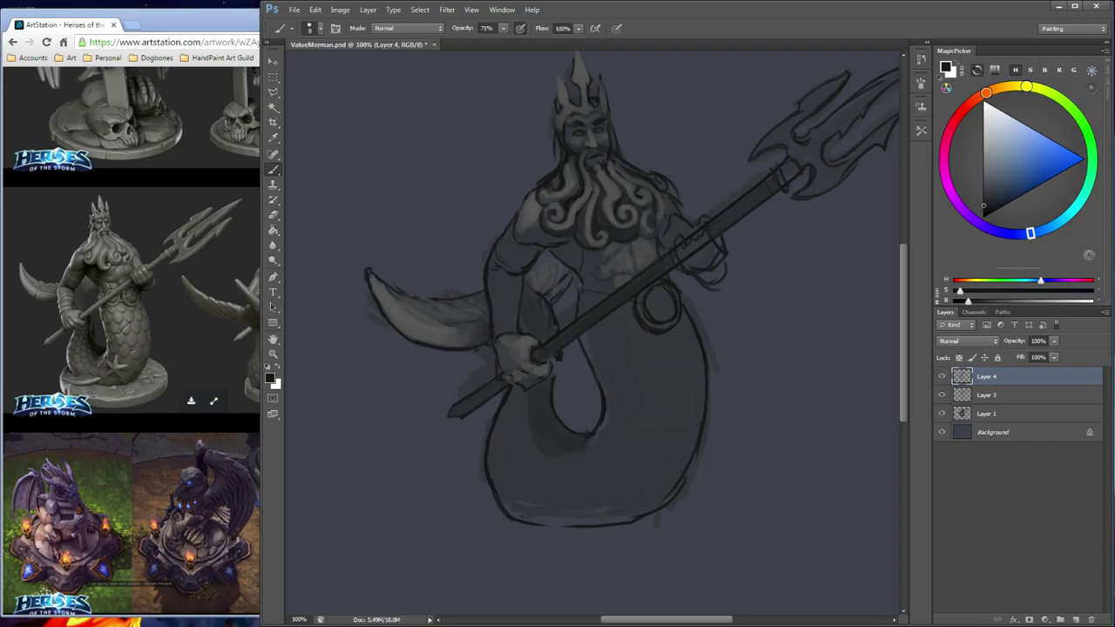
left_click_drag(571, 271, 550, 278)
left_click(553, 285, "alt")
left_click(552, 281, "alt")
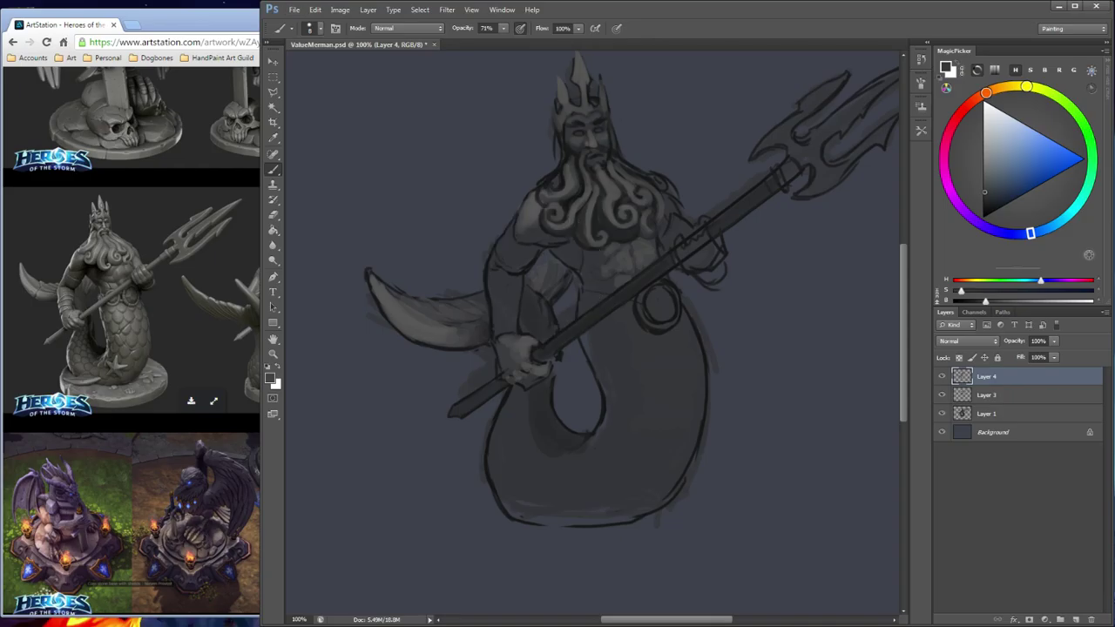
left_click(541, 268, "alt")
left_click(541, 276, "alt")
left_click(543, 277, "alt")
Paint the first rows of dark scales below the trident shaft and round belt ornament with a larger brush
key("bracketright")
key("bracketright")
key("bracketright")
left_click(641, 318, "alt")
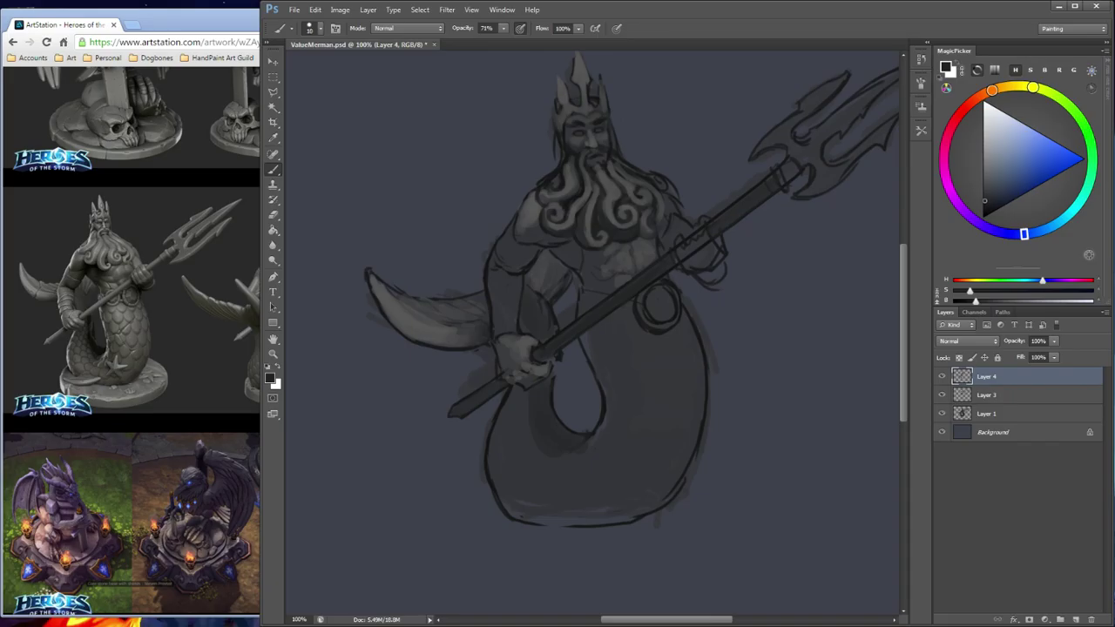
mouse_move(584, 334)
left_mouse_down()
mouse_move(591, 344)
mouse_move(612, 338)
left_mouse_up()
left_click_drag(631, 336, 633, 343)
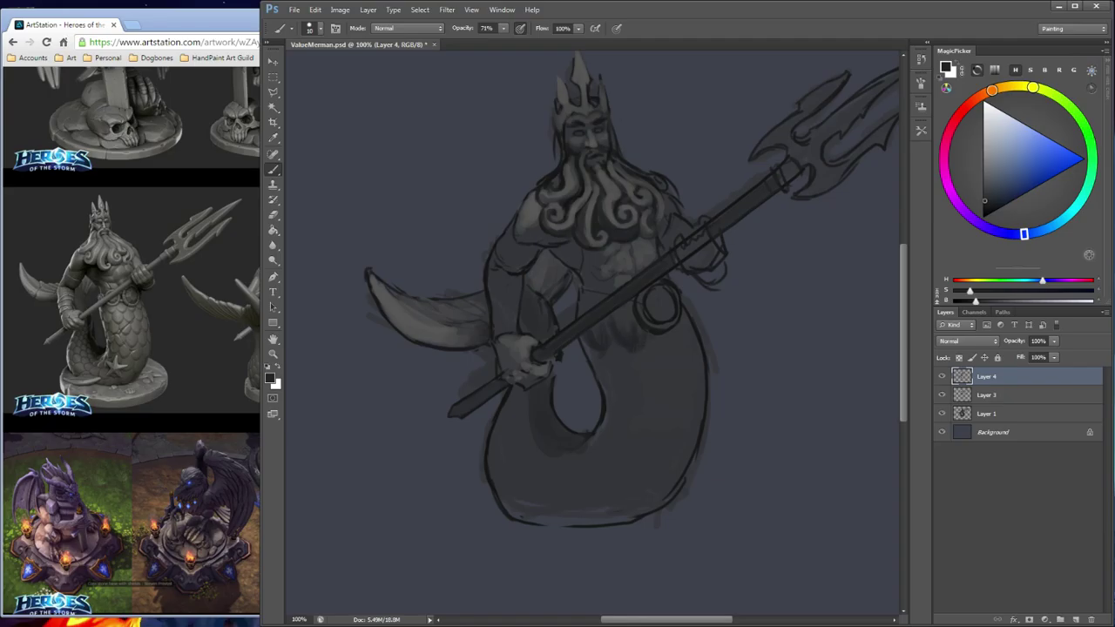
left_click(664, 344)
key("ctrl+z")
left_click_drag(655, 339, 670, 339)
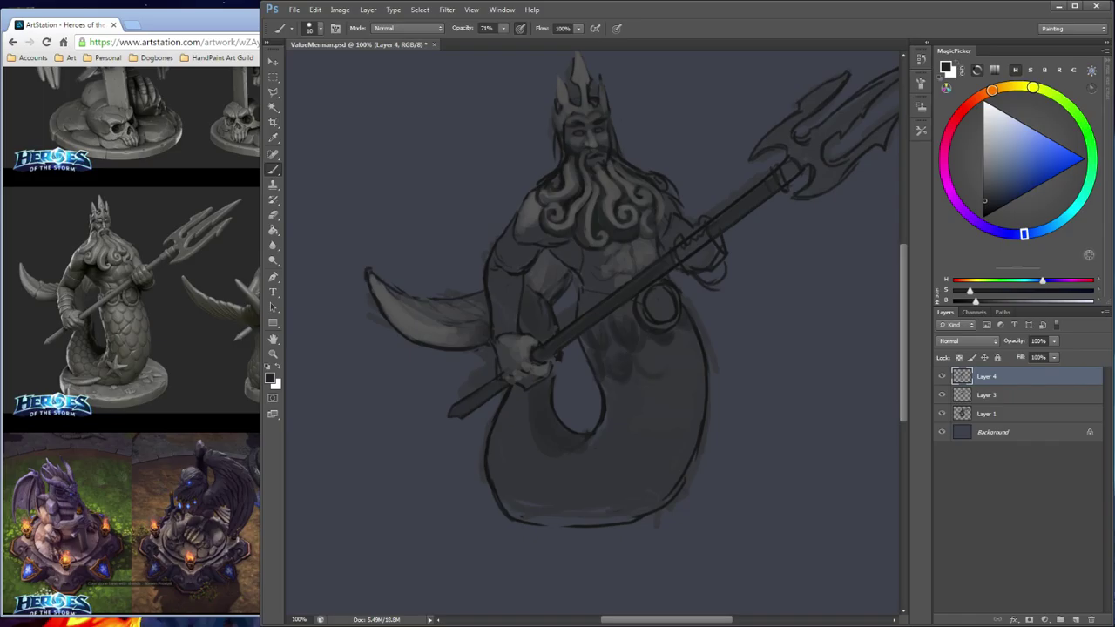
Continue the overlapping dark scale outlines down the outer side of the tail to the start of the bend
left_click_drag(668, 349, 665, 366)
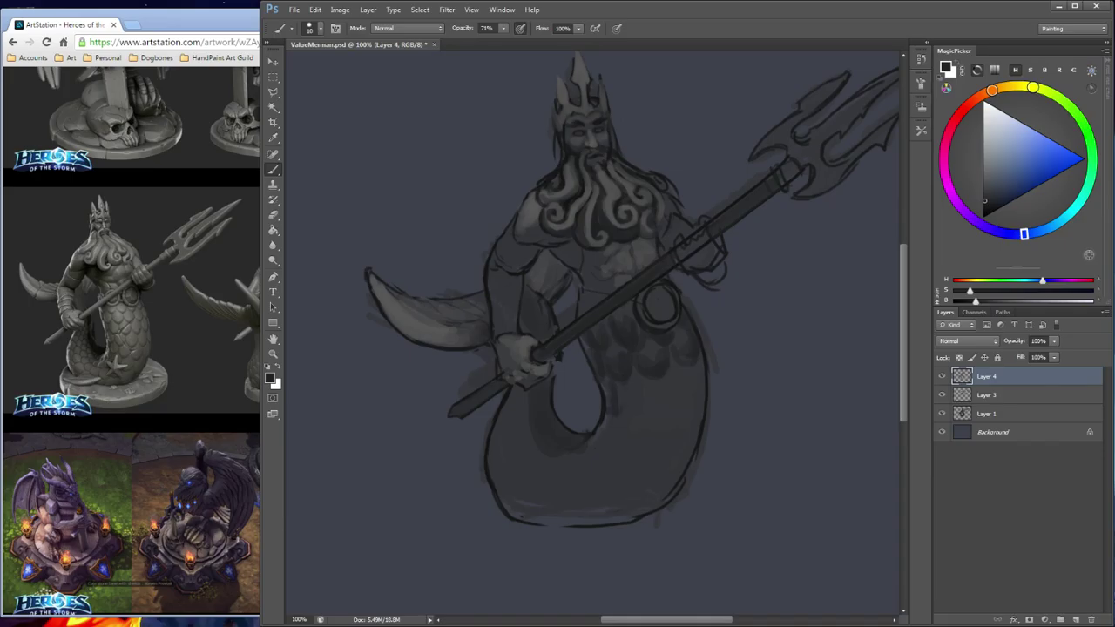
mouse_move(624, 382)
left_mouse_down()
mouse_move(637, 409)
mouse_move(651, 385)
mouse_move(668, 399)
mouse_move(684, 368)
mouse_move(694, 385)
left_mouse_up()
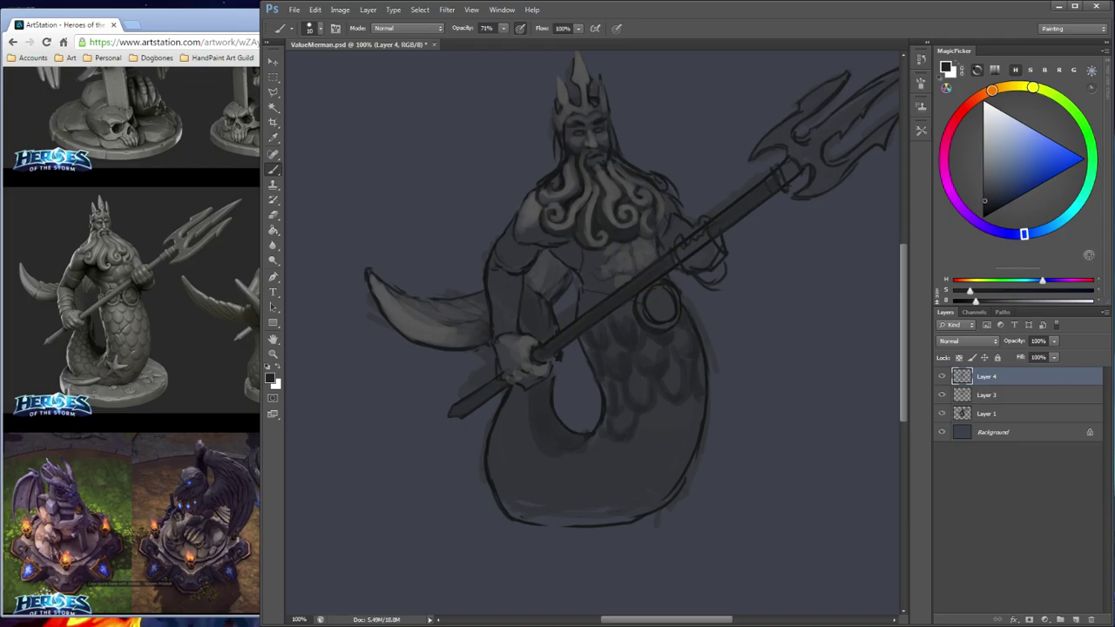
left_click_drag(650, 431, 659, 441)
mouse_move(690, 405)
left_mouse_down()
mouse_move(677, 466)
mouse_move(639, 464)
left_mouse_up()
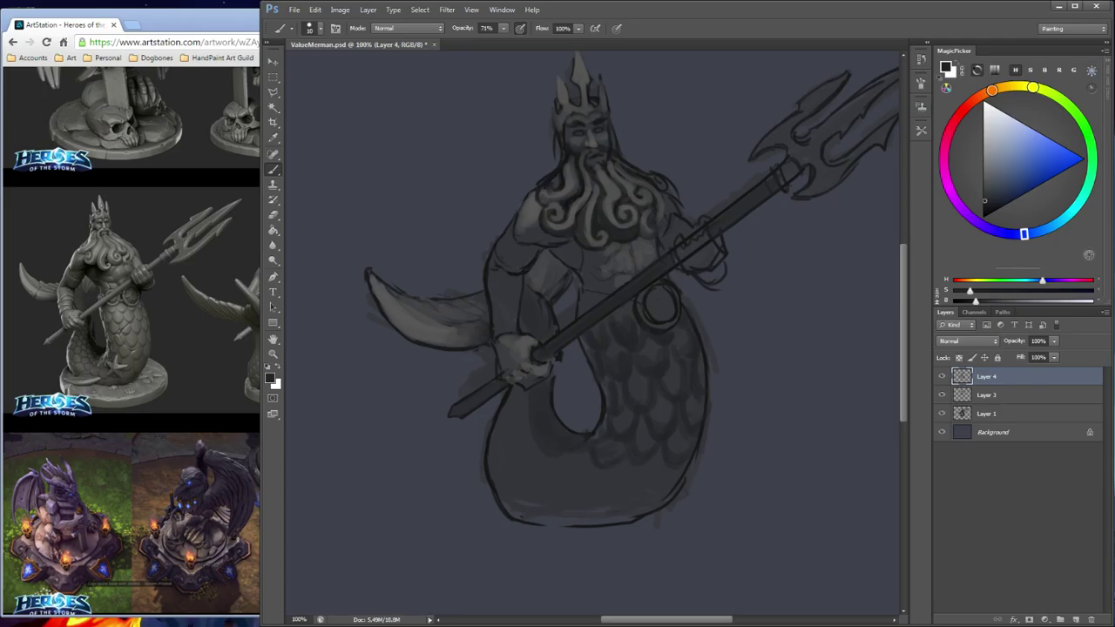
Cover the bottom curve of the tail with dark scale outlines, undoing unwanted strokes
mouse_move(635, 483)
left_mouse_down()
mouse_move(623, 488)
mouse_move(635, 513)
mouse_move(649, 512)
left_mouse_up()
key("ctrl+z")
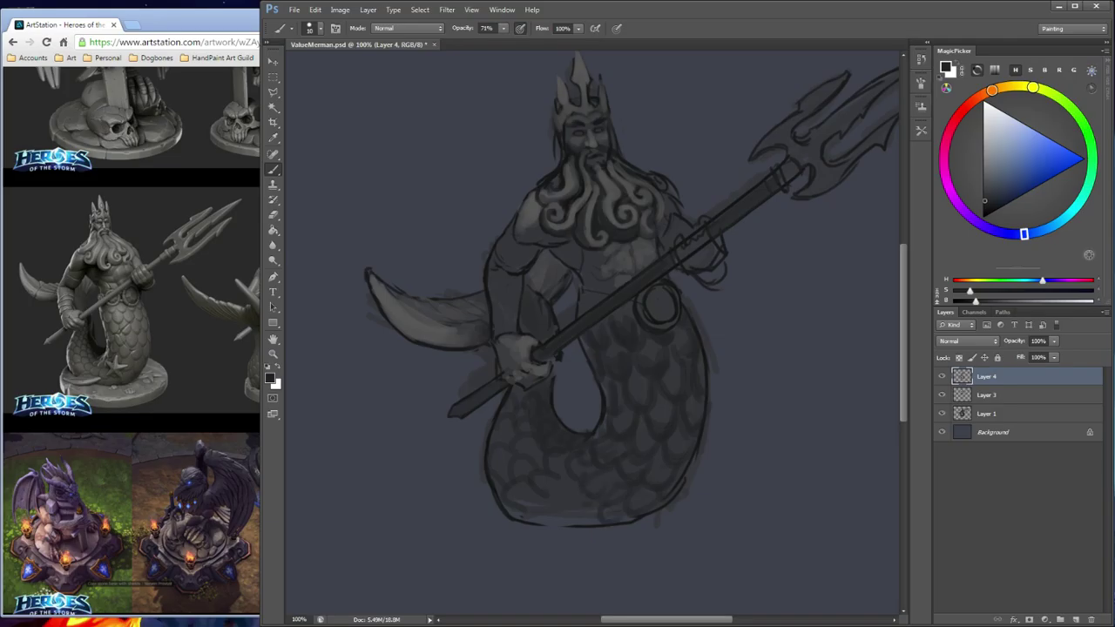
left_click_drag(566, 506, 580, 529)
mouse_move(552, 480)
left_mouse_down()
mouse_move(567, 497)
mouse_move(559, 517)
left_mouse_up()
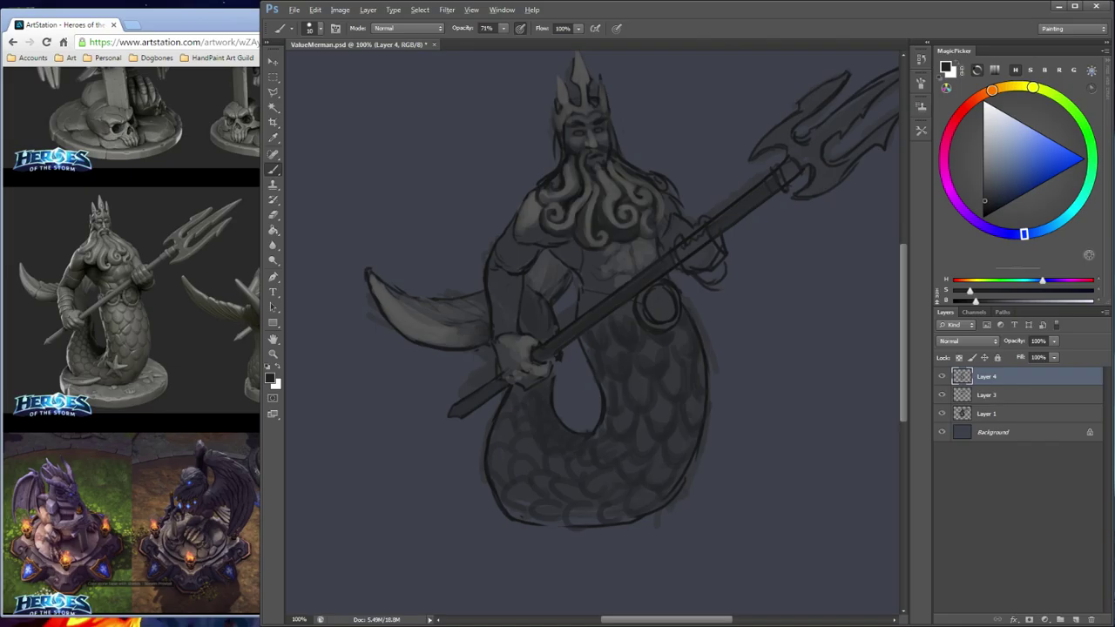
key("ctrl+z")
Shade the upper scales beneath the belt ornament and shaft with greys sampled from the tail and abdomen
left_click(659, 306, "alt")
left_click(680, 352, "alt")
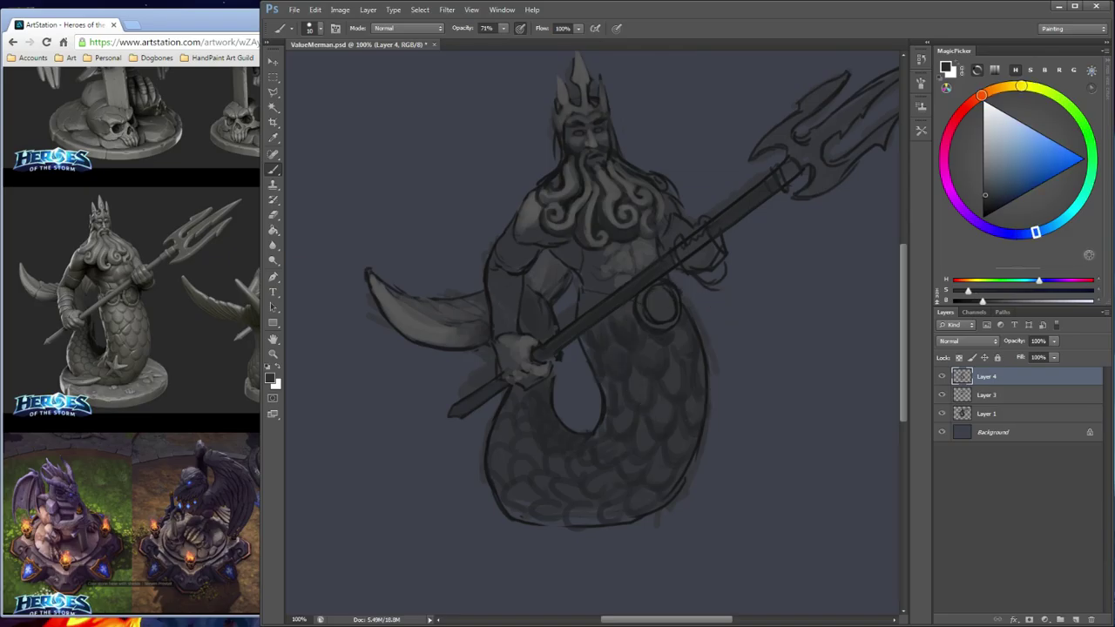
left_click(601, 338, "alt")
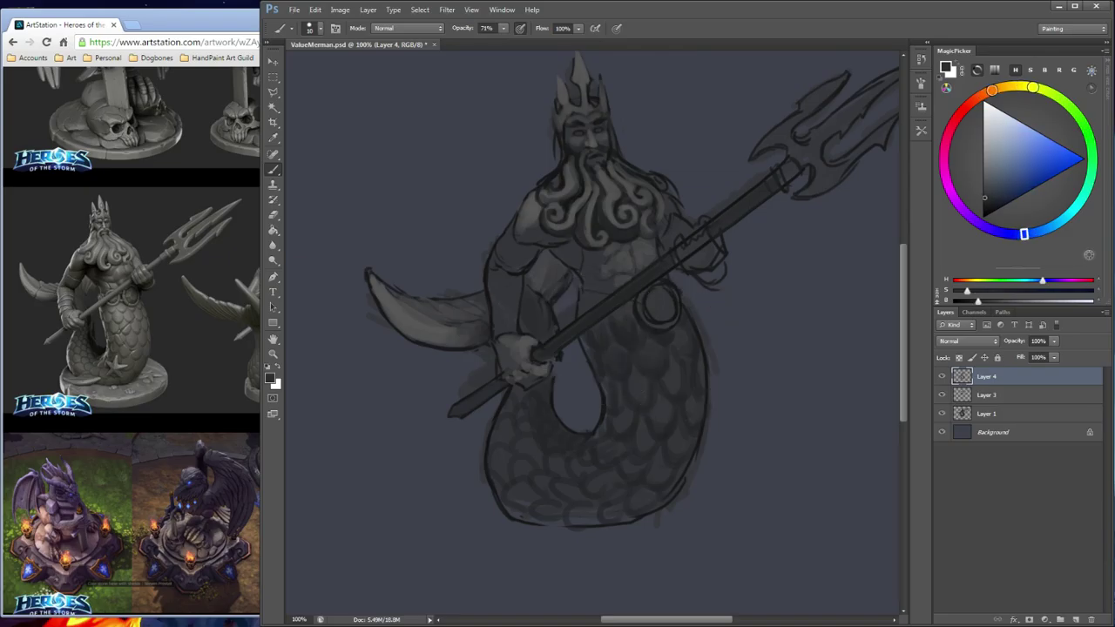
left_click(620, 261, "alt")
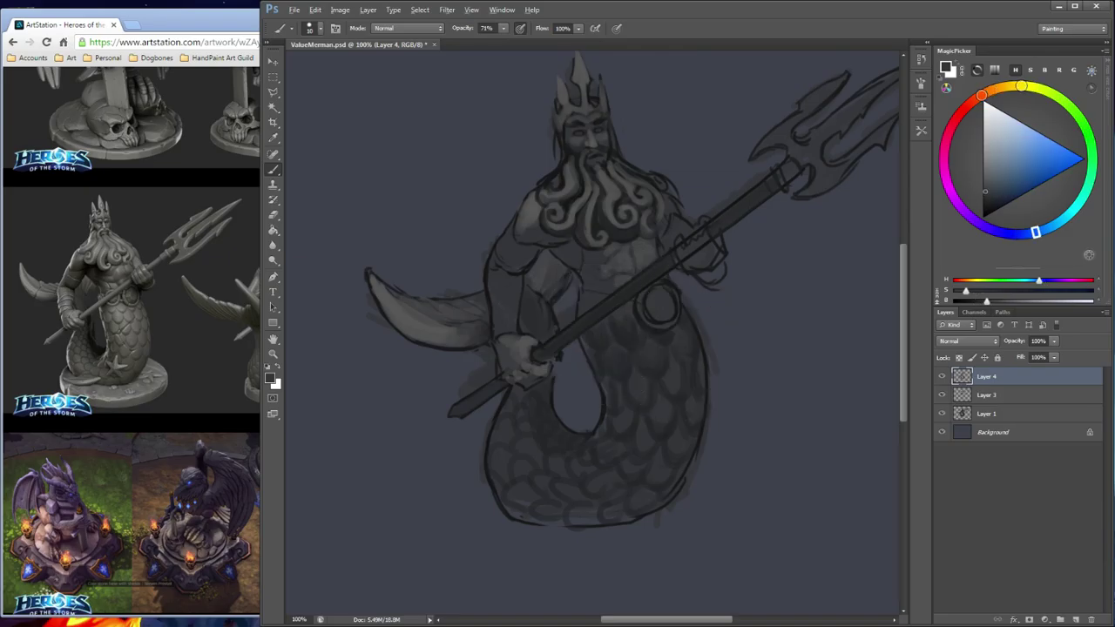
left_click(609, 269, "alt")
left_click(619, 365, "alt")
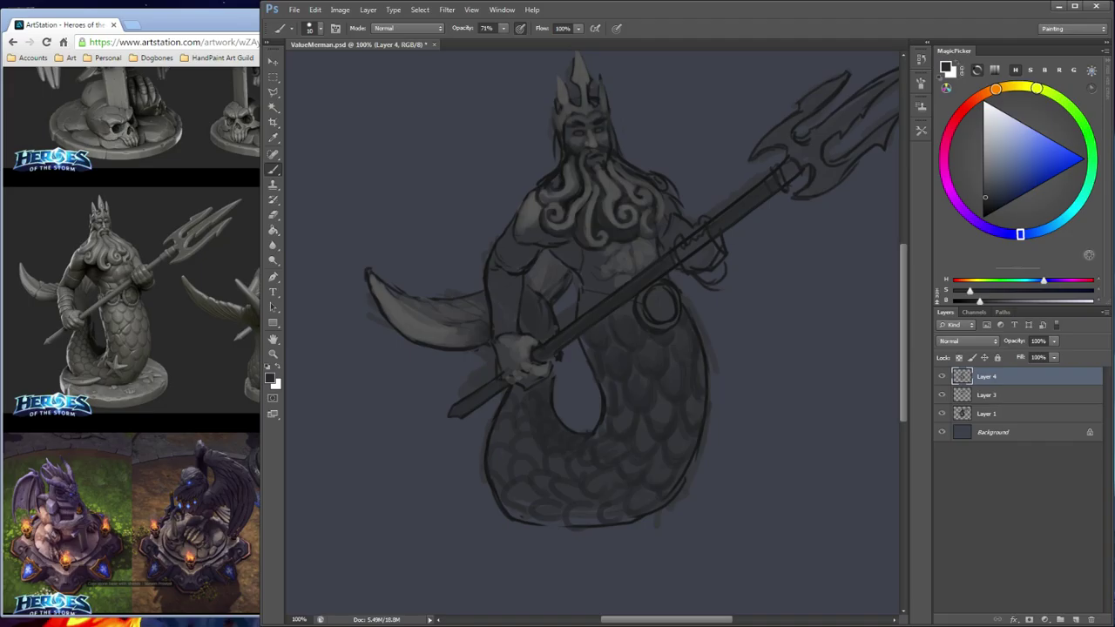
Model the scales in the middle of the tail, alternating sampled dark greys and slightly lighter greys
left_click(640, 352, "alt")
left_click(640, 353, "alt")
left_click(601, 370, "alt")
left_click(659, 407, "alt")
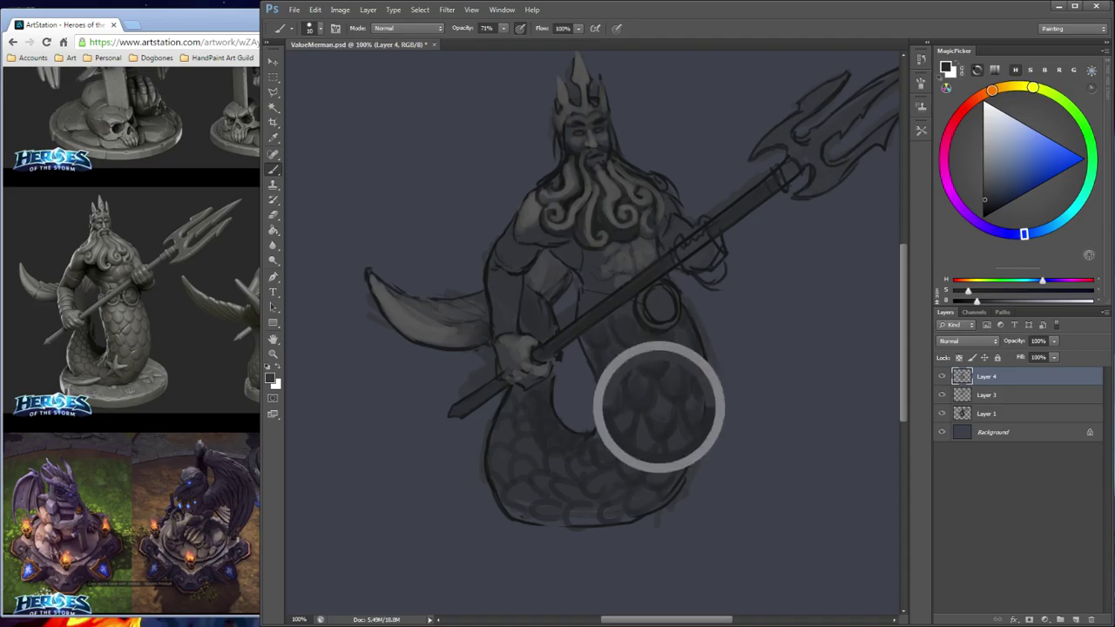
left_click(657, 425, "alt")
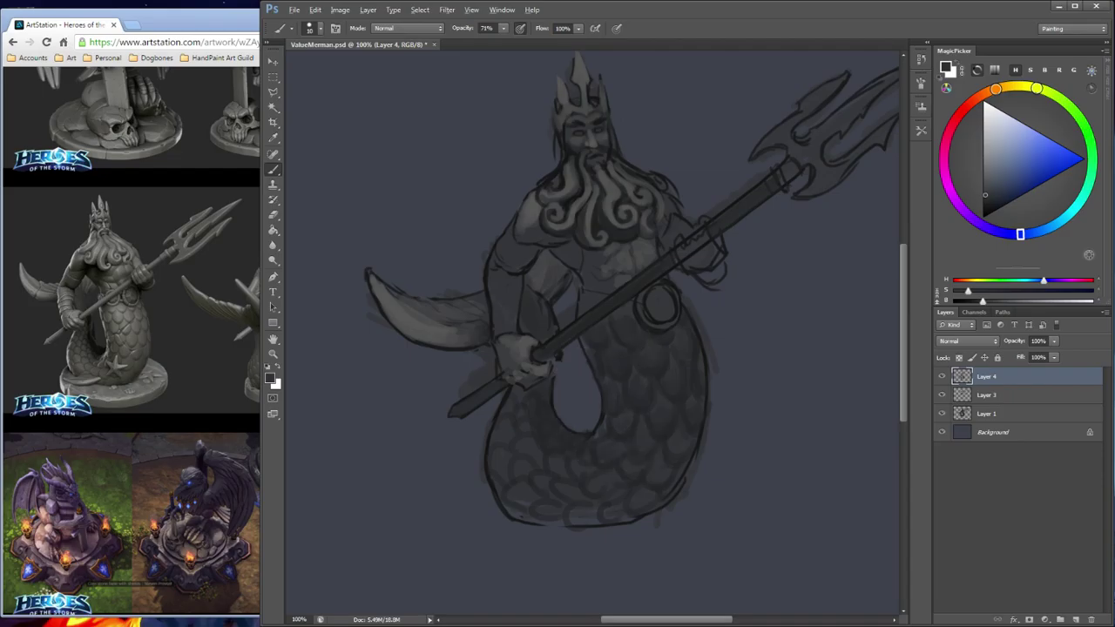
left_click(638, 402, "alt")
left_click(670, 442, "alt")
left_click_drag(670, 440, 673, 452)
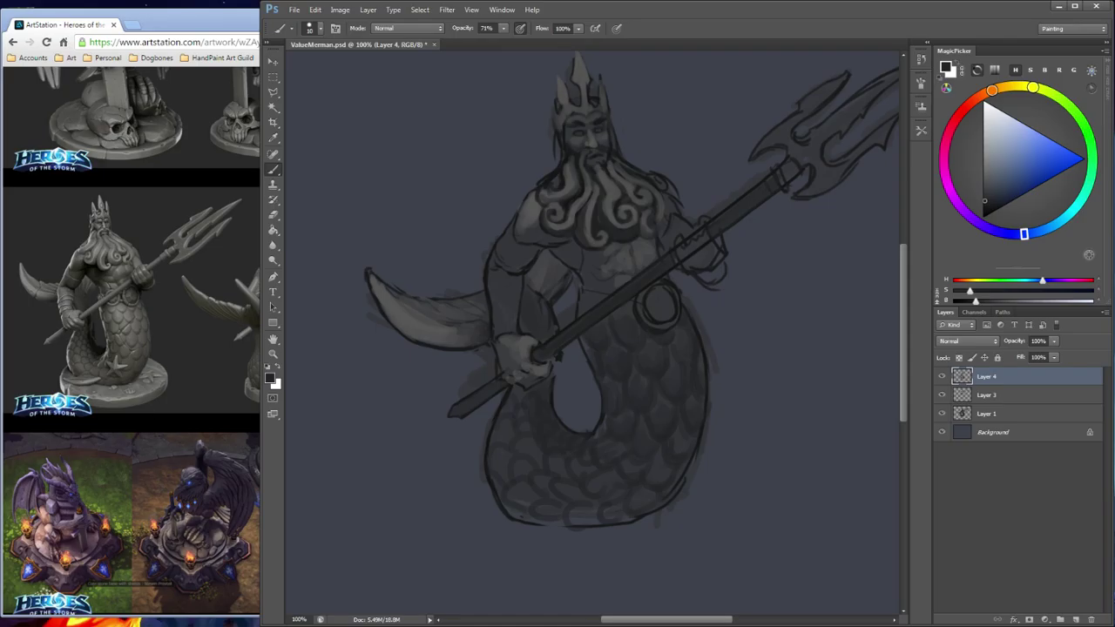
Shade the scales along both edges of the tail just above the bend with sampled greys
left_click(624, 419, "alt")
left_click(617, 425, "alt")
left_click(675, 445, "alt")
left_click(685, 455, "alt")
left_click(673, 459, "alt")
left_click(682, 493, "alt")
left_click(619, 434, "alt")
left_click(623, 436, "alt")
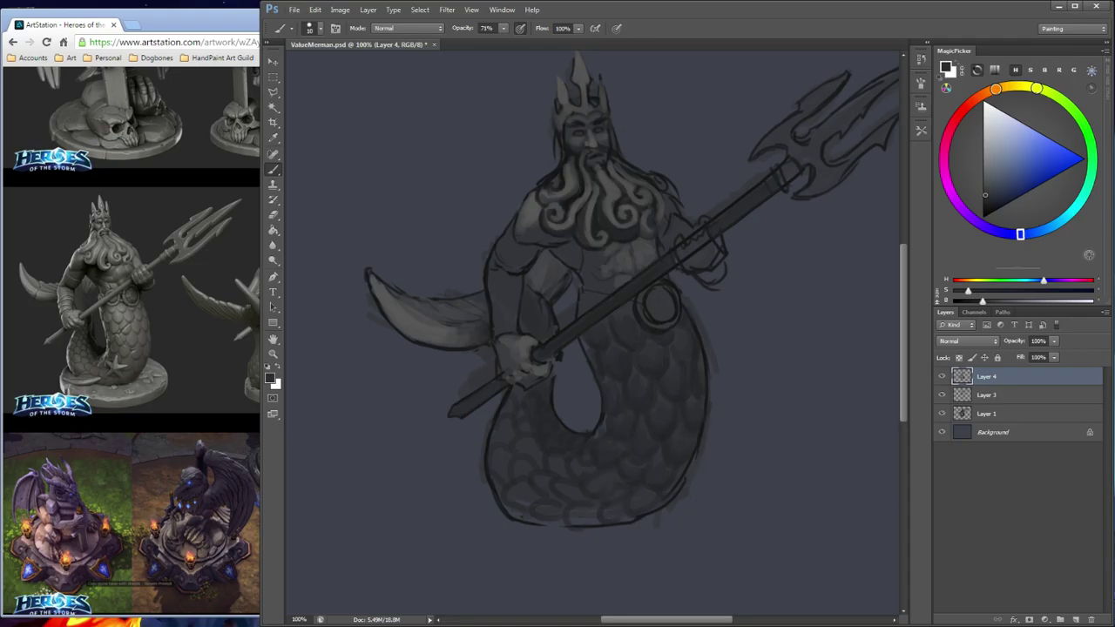
Soften and darken the scales at the inner bend of the tail with sampled shadow tones
left_click(643, 449, "alt")
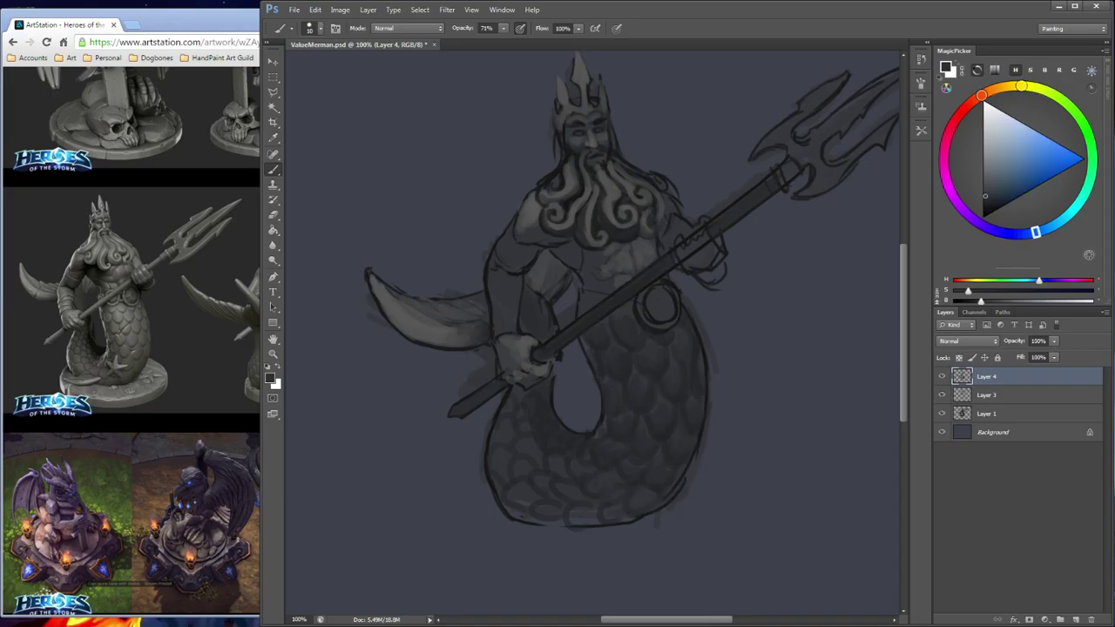
left_click(590, 433, "alt")
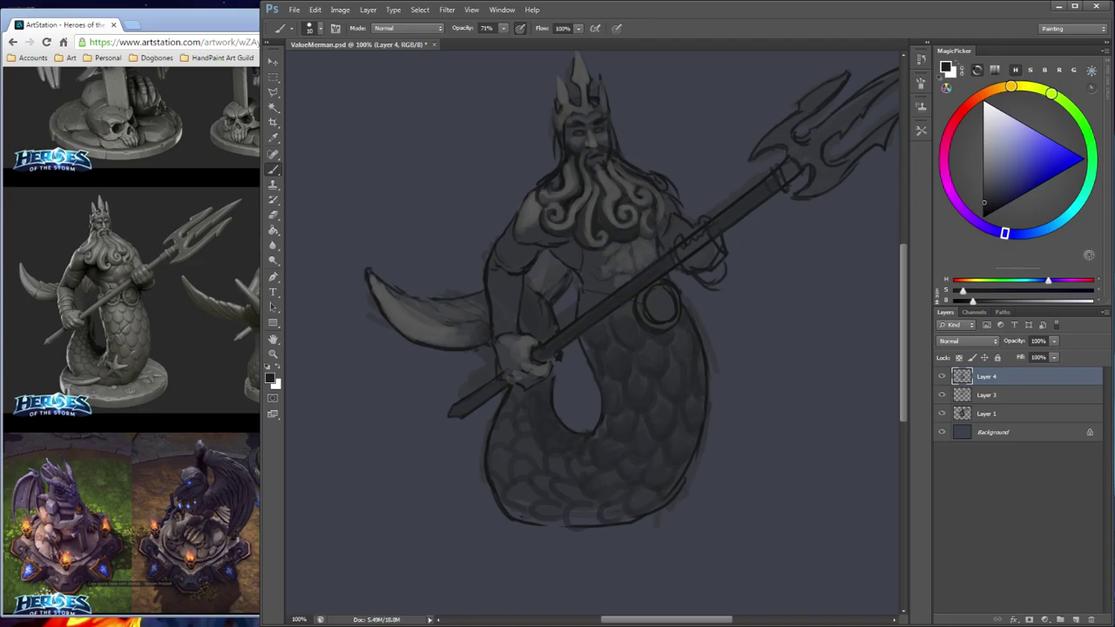
left_click(629, 474, "alt")
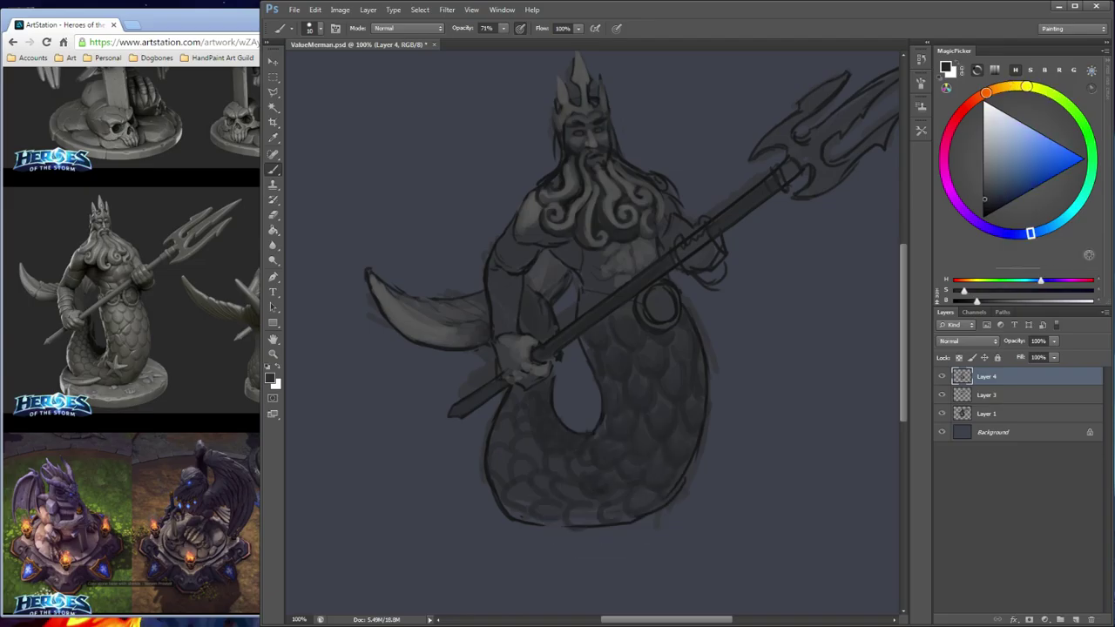
left_click(629, 475, "alt")
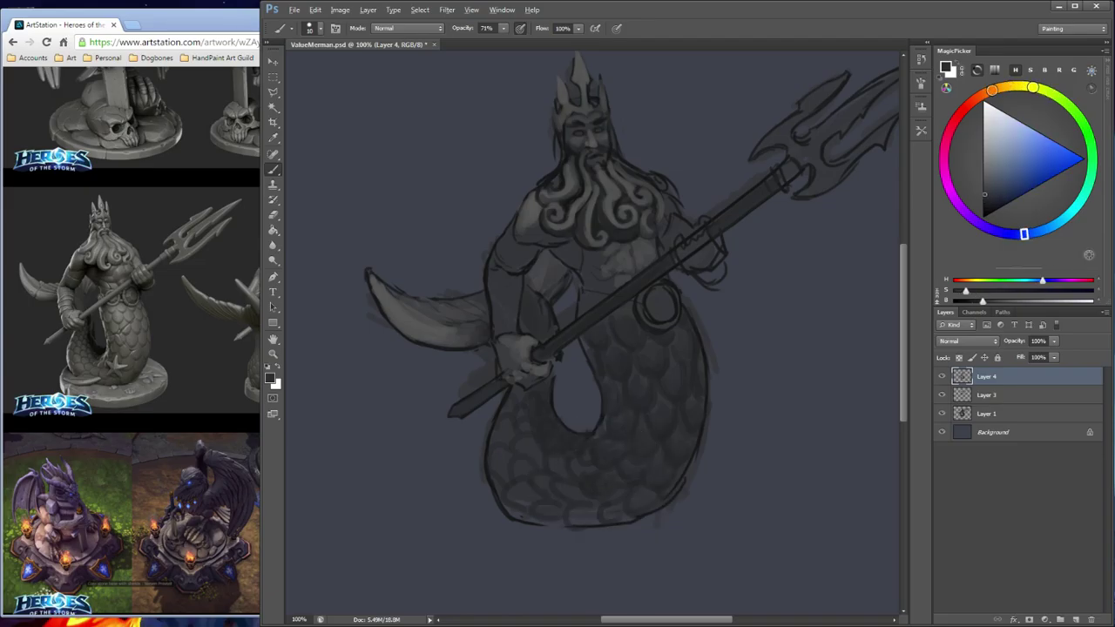
left_click(620, 466, "alt")
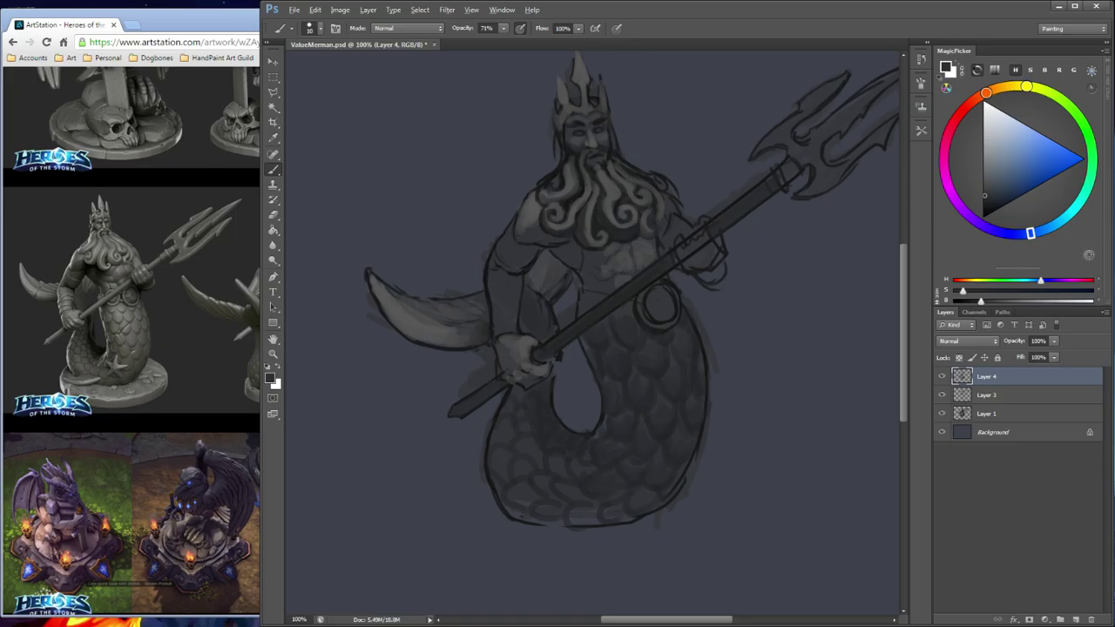
left_click(616, 453, "alt")
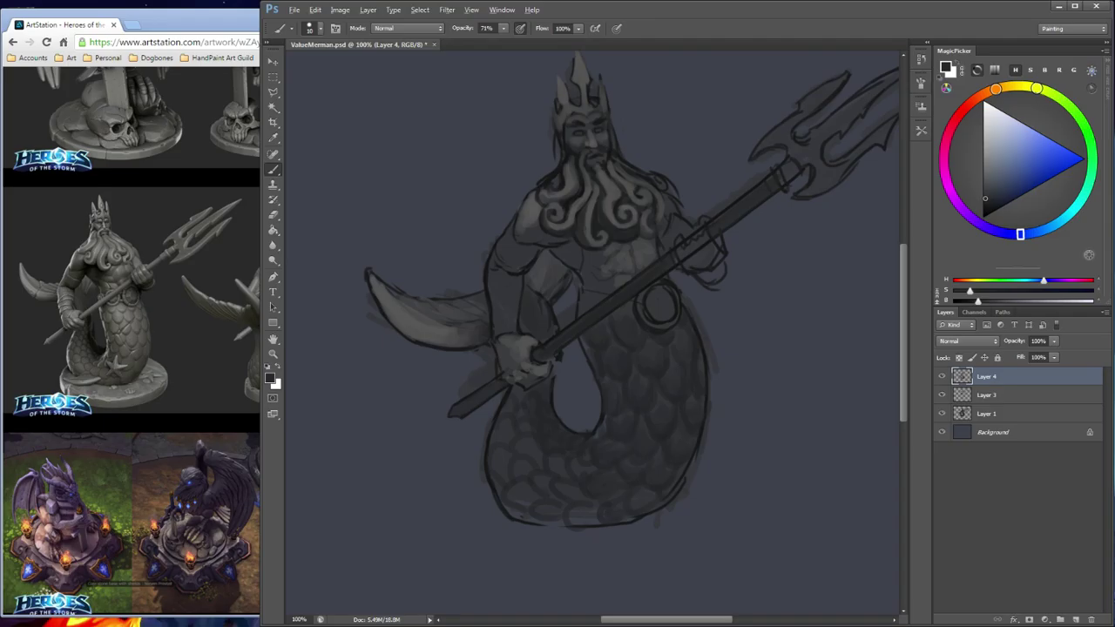
Define the overlapping scales at the underside of the tail bend with sampled dark and mid greys
left_click(594, 457, "alt")
left_click_drag(574, 511, 575, 522)
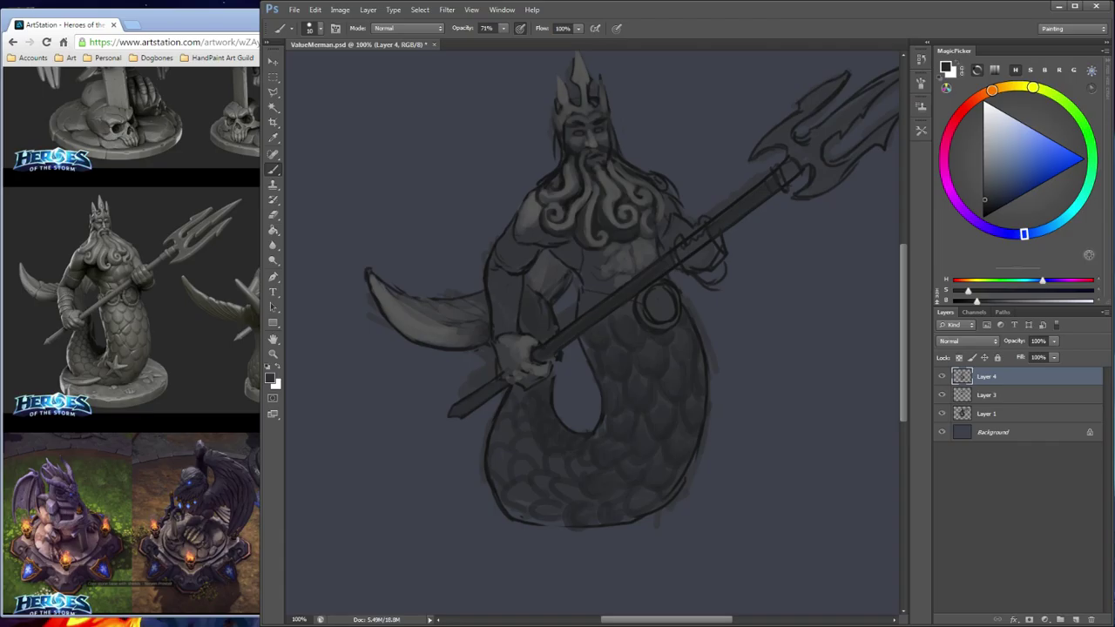
left_click(566, 501, "alt")
left_click(566, 500, "alt")
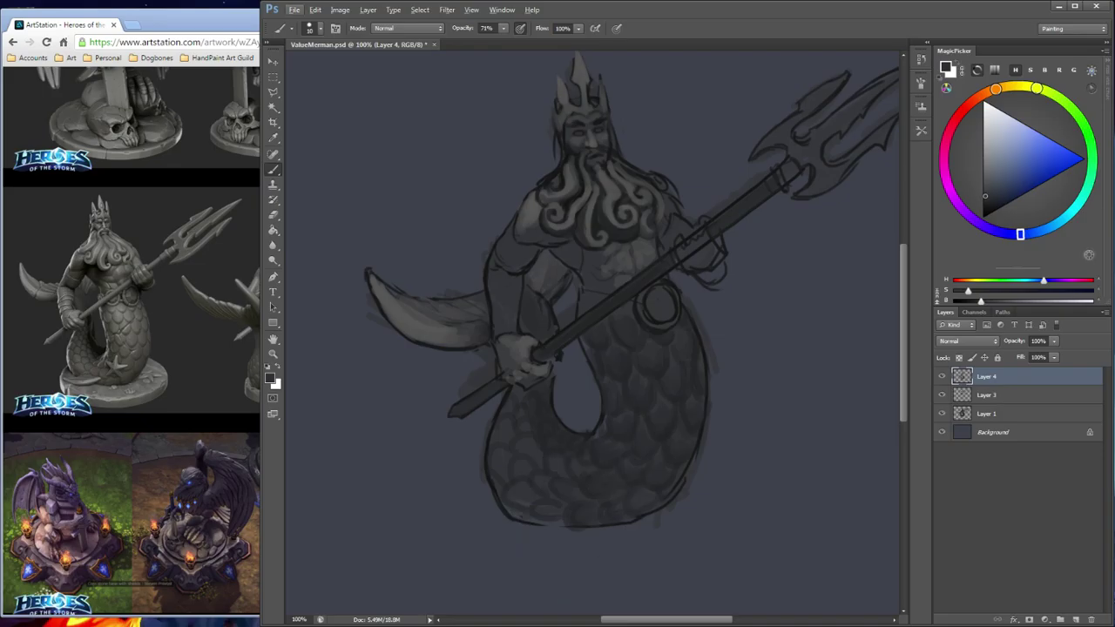
left_click(593, 487, "alt")
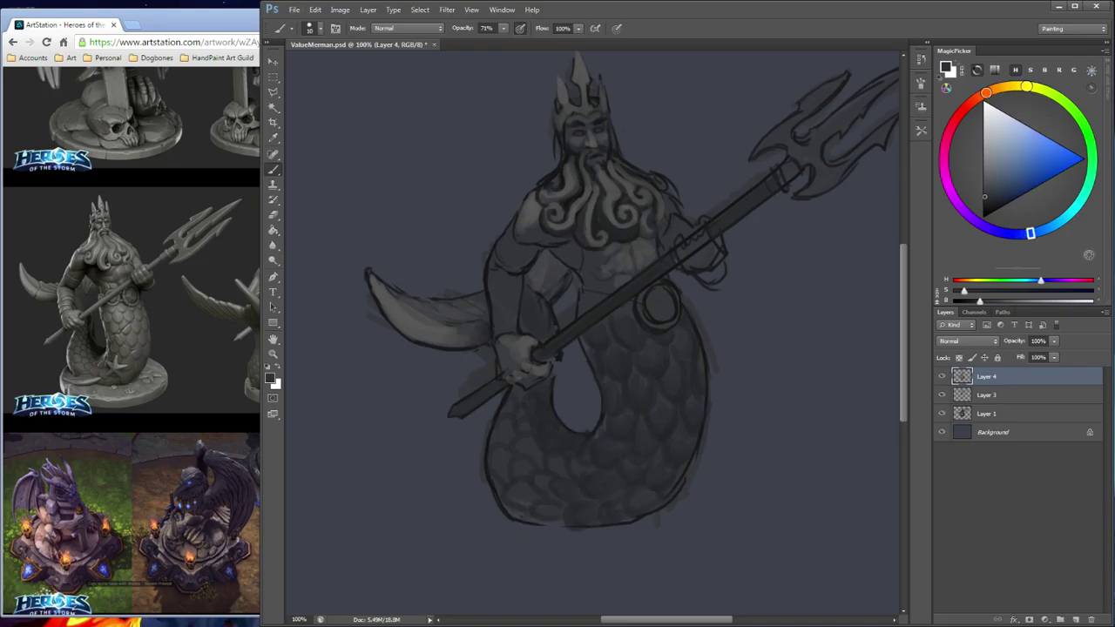
left_click(598, 455, "alt")
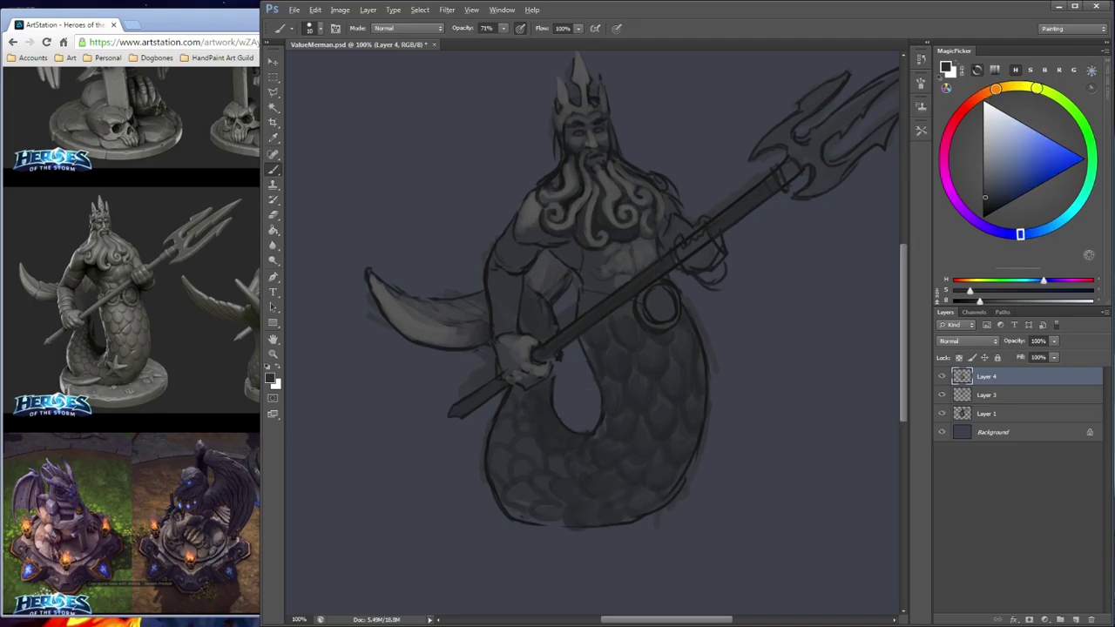
left_click(599, 453, "alt")
Shade the scales along the lower outer edge of the tail bend with sampled greys
left_click_drag(546, 521, 564, 525)
left_click(546, 454, "alt")
left_click(523, 514, "alt")
left_click(533, 507, "alt")
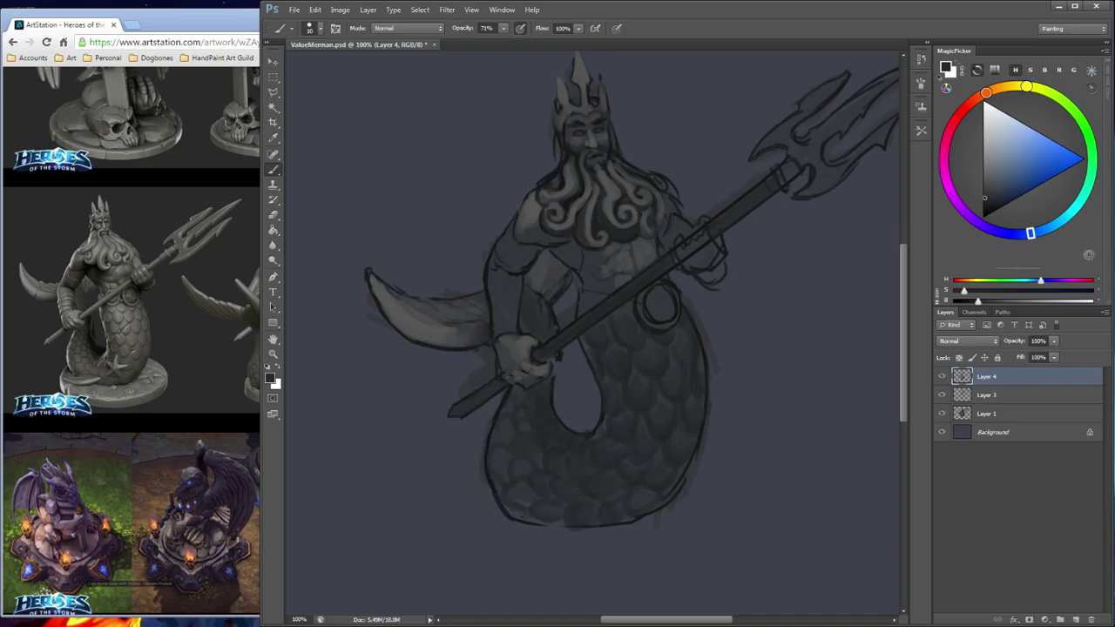
left_click(524, 514, "alt")
left_click(524, 518, "alt")
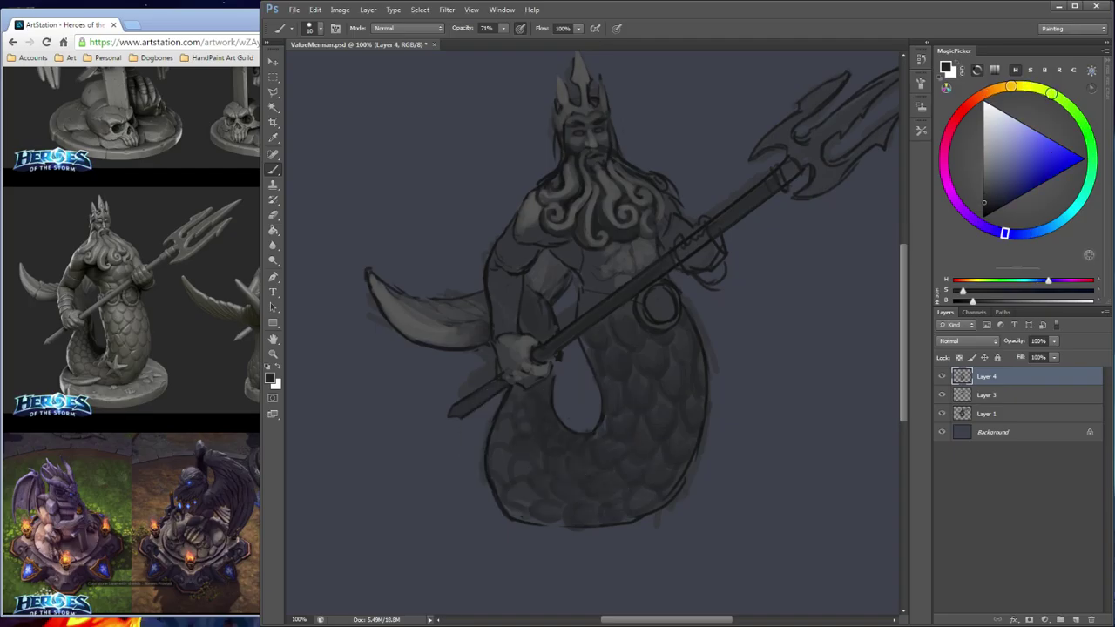
Blend the scales between the raised tail section and the outer bend with greys sampled from both areas
left_click(530, 436, "alt")
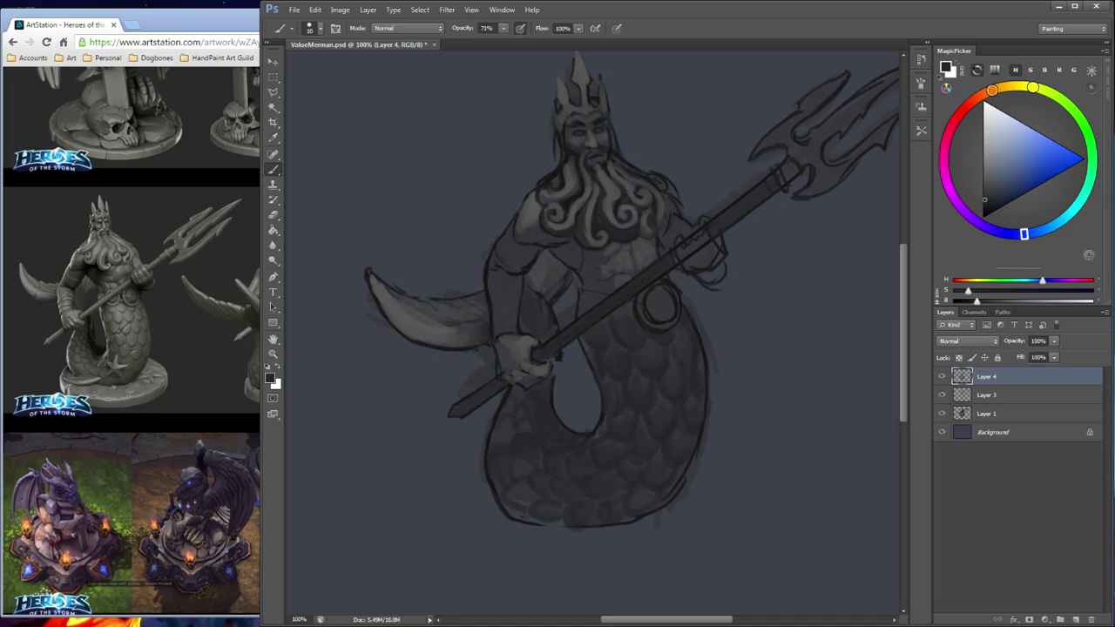
left_click(526, 425, "alt")
left_click(526, 436, "alt")
left_click(524, 514, "alt")
left_click(533, 510, "alt")
left_click(533, 508, "alt")
left_click(515, 489, "alt")
left_click_drag(513, 487, 516, 499)
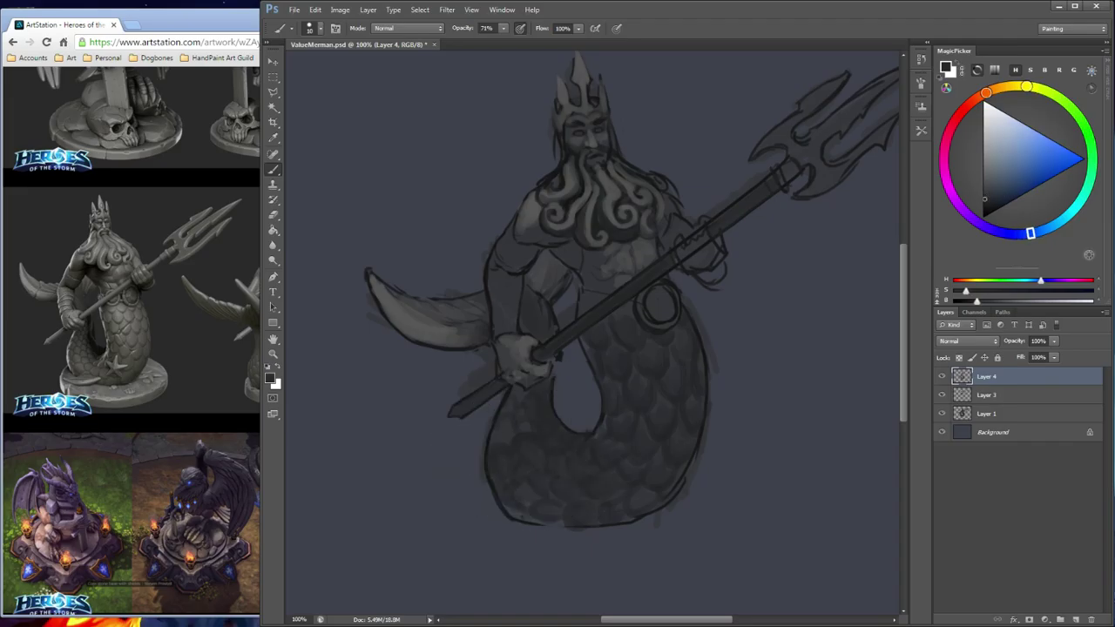
Model the scales up the outer curve of the tail below the gripping hand with sampled greys
left_click(518, 493, "alt")
left_click(522, 488, "alt")
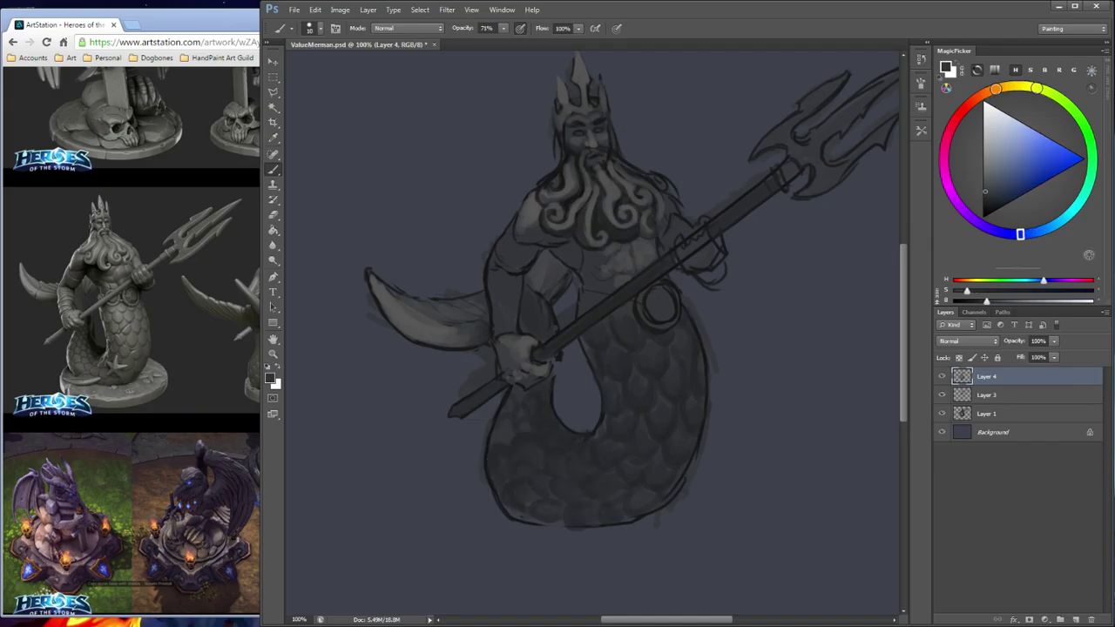
left_click(520, 463, "alt")
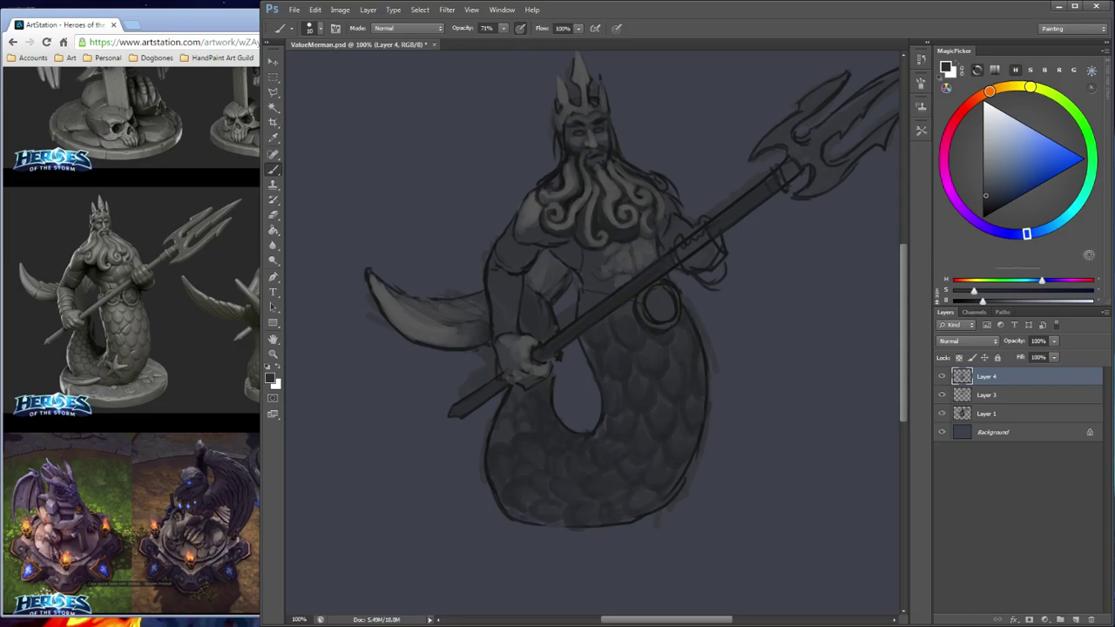
left_click(497, 449, "alt")
left_click(492, 431, "alt")
left_click(507, 428, "alt")
left_click(498, 418, "alt")
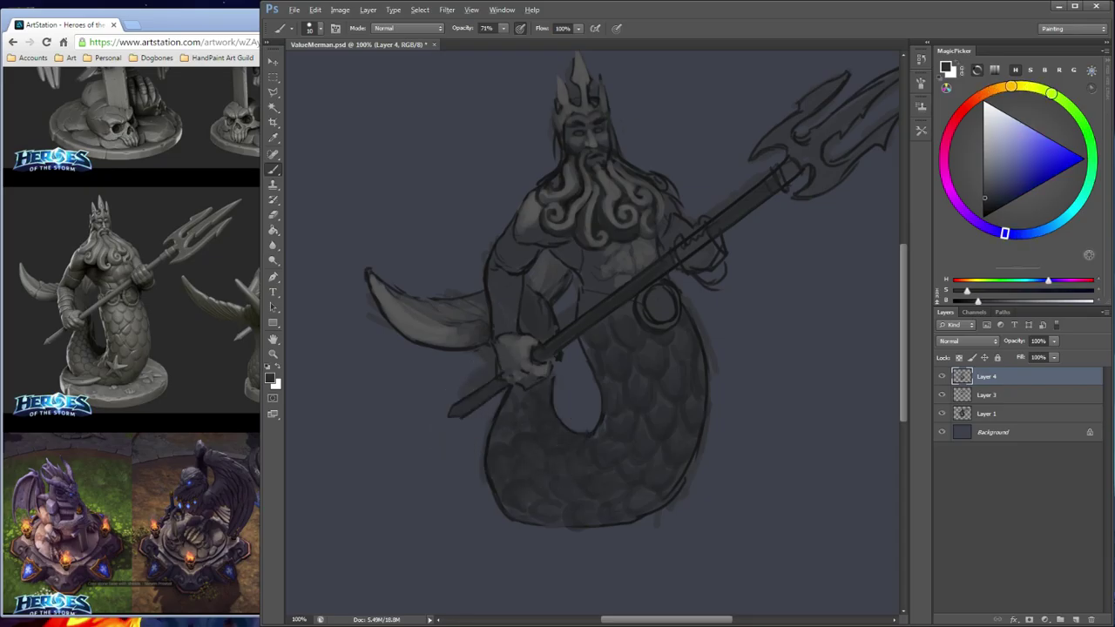
Darken and soften the scales directly beneath the gripping hand with greys sampled from the tail and hand area
left_click(502, 419, "alt")
left_click(503, 420, "alt")
left_click(527, 434, "alt")
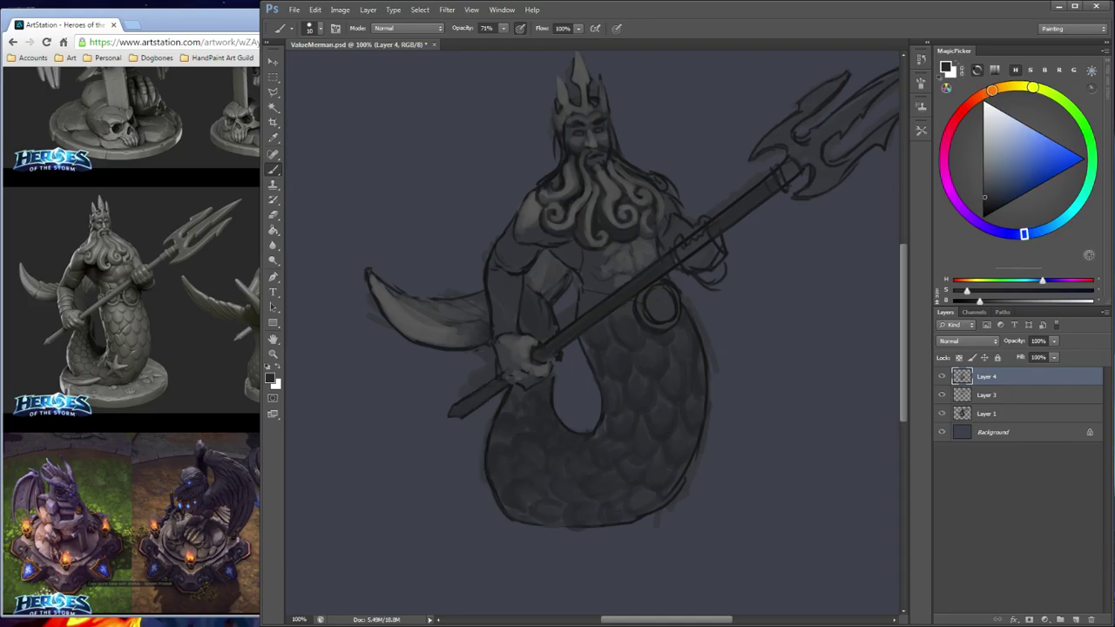
left_click(525, 425, "alt")
left_click(506, 416, "alt")
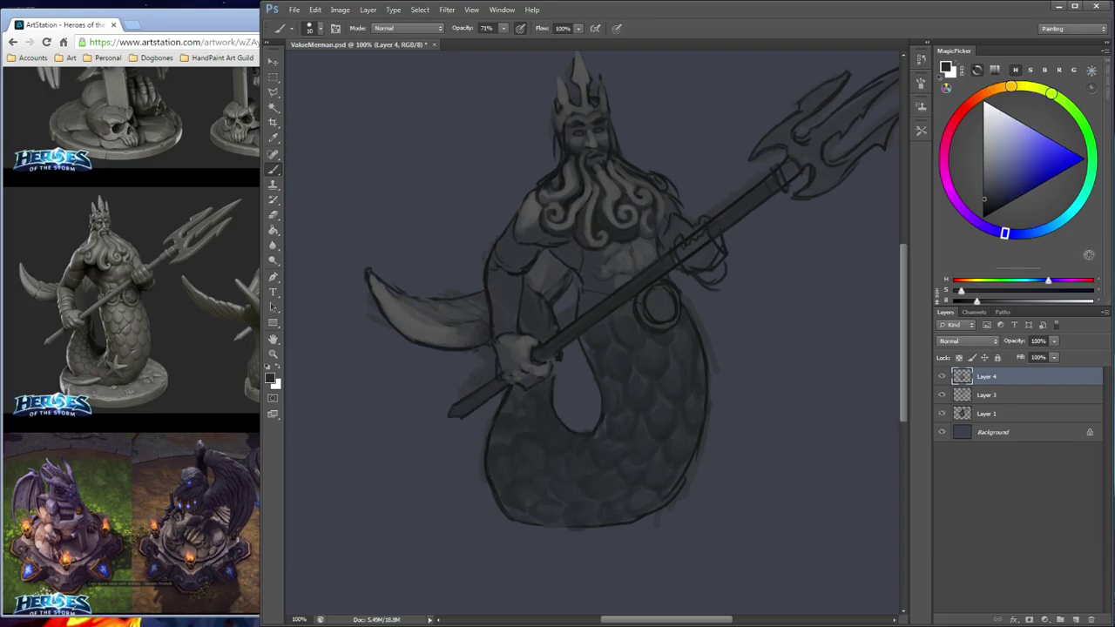
left_click(509, 418, "alt")
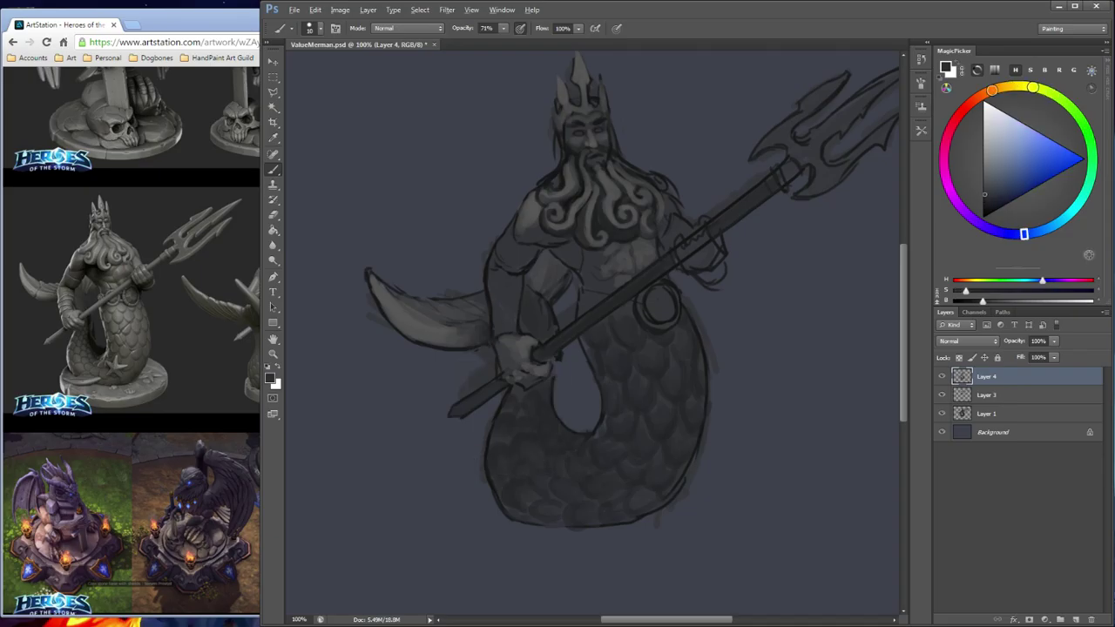
left_click(630, 330, "alt")
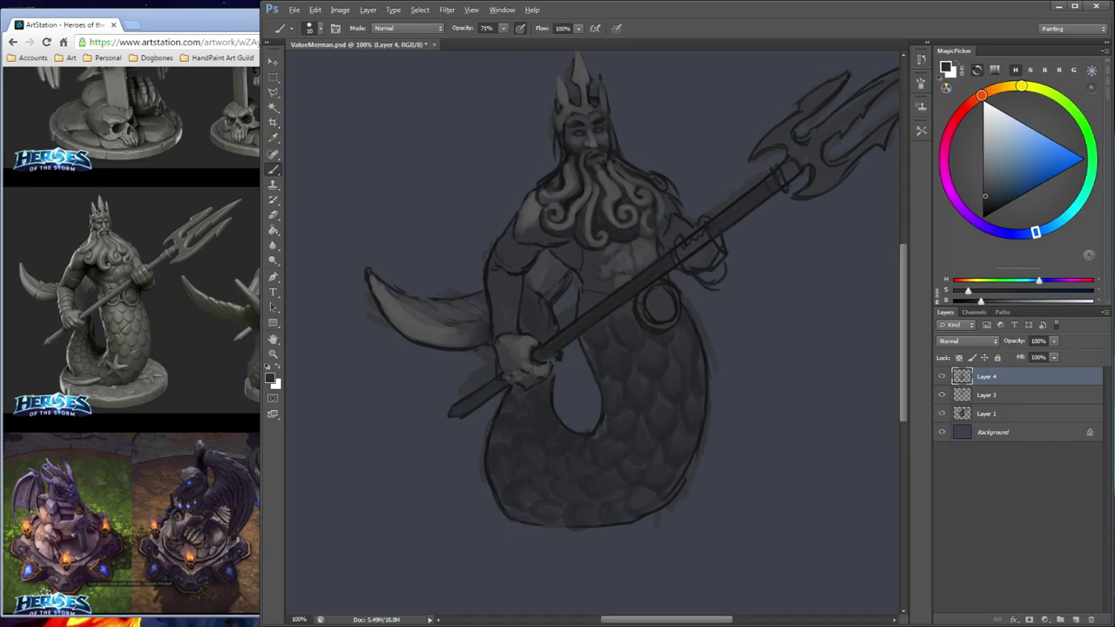
left_click(549, 359, "alt")
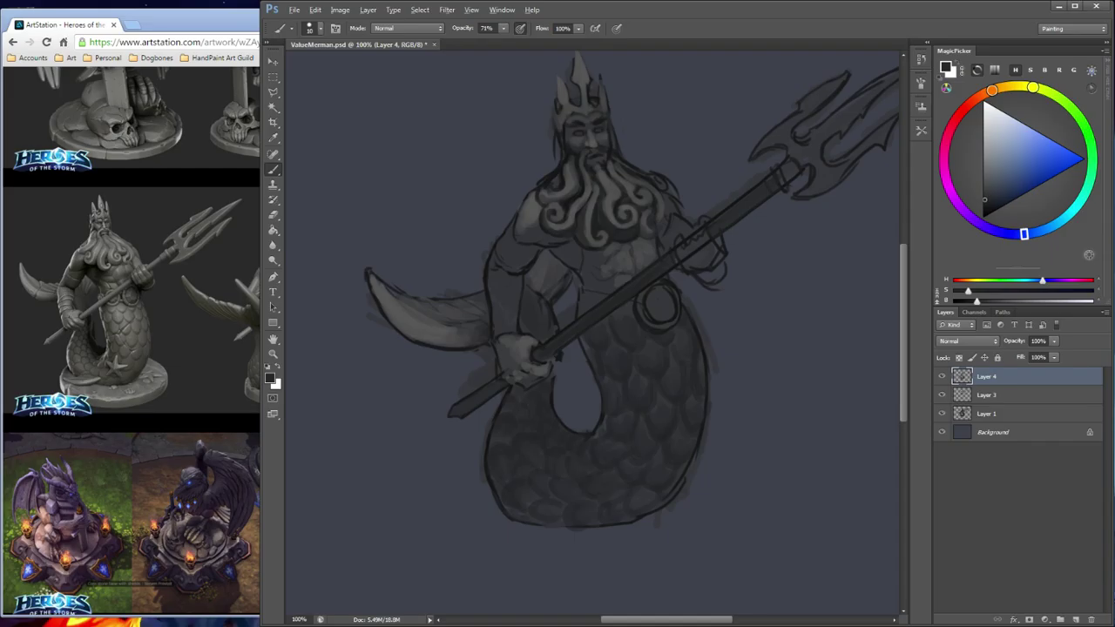
Paint dark shadow on the side of the torso and under the shoulder beside the beard
left_click(615, 261, "alt")
left_click(613, 300, "alt")
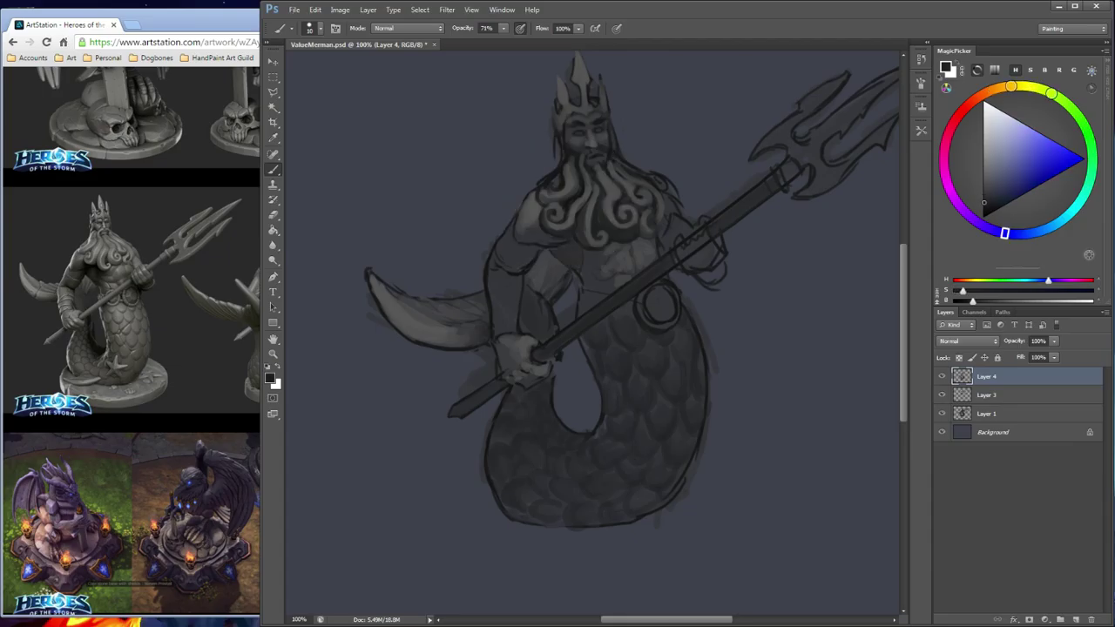
left_click(567, 205, "alt")
mouse_move(541, 244)
left_mouse_down()
mouse_move(549, 240)
mouse_move(538, 248)
left_mouse_up()
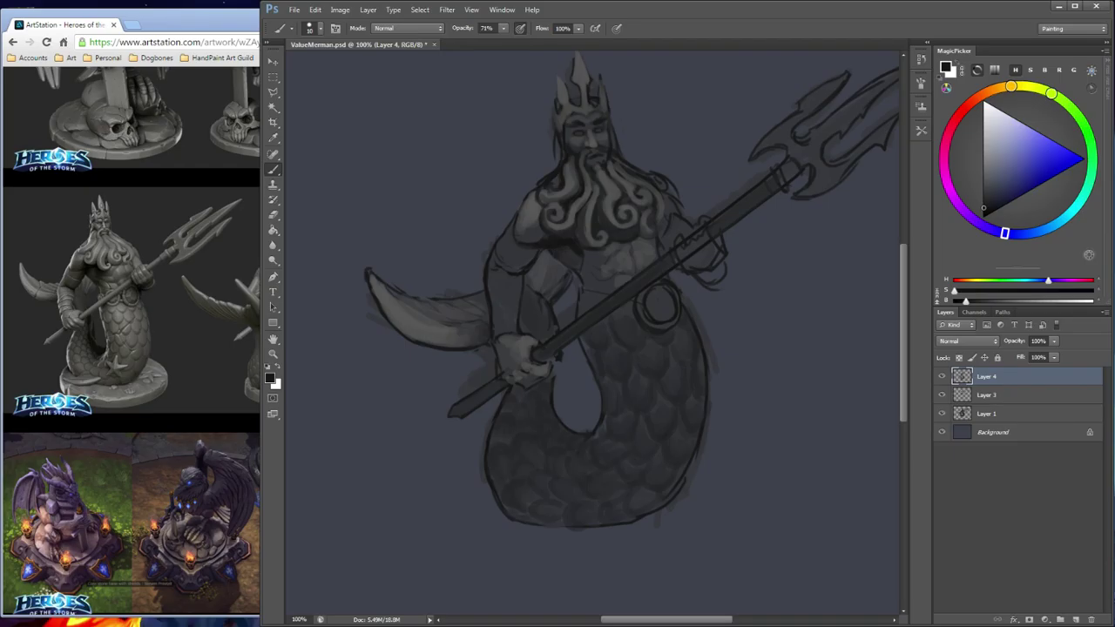
left_click(568, 259, "alt")
left_click(576, 252, "alt")
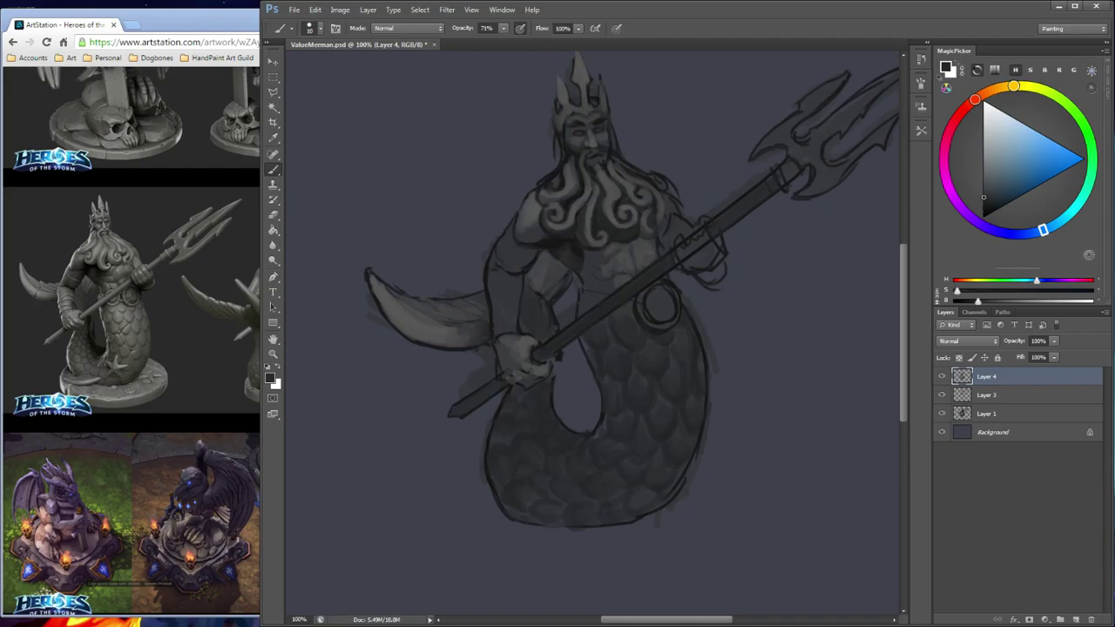
Refine the armpit shadow beneath the beard with a smaller brush and sampled greys
left_click(573, 249, "alt")
left_click(567, 241, "alt")
key("bracketleft")
key("bracketleft")
key("bracketleft")
key("bracketleft")
key("bracketleft")
left_click(572, 244, "alt")
Enlarge the brush again and blend the shadow between the upper arm, chest and beard with sampled tones
key("bracketright")
key("bracketright")
key("bracketright")
key("bracketright")
key("bracketright")
left_click(540, 239, "alt")
left_click(540, 240, "alt")
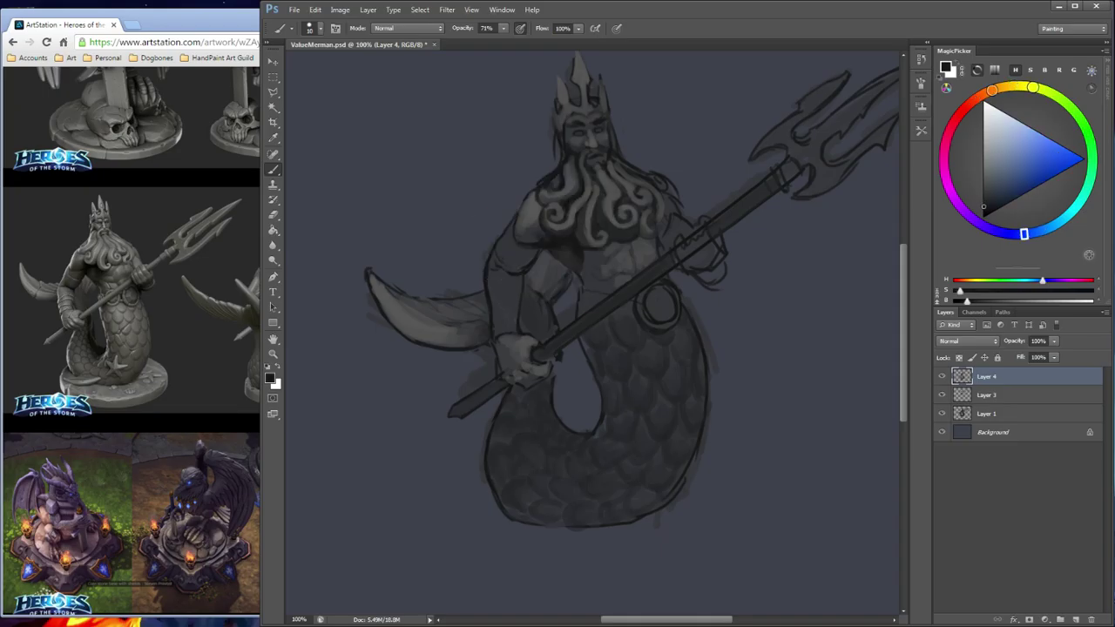
left_click(540, 240, "alt")
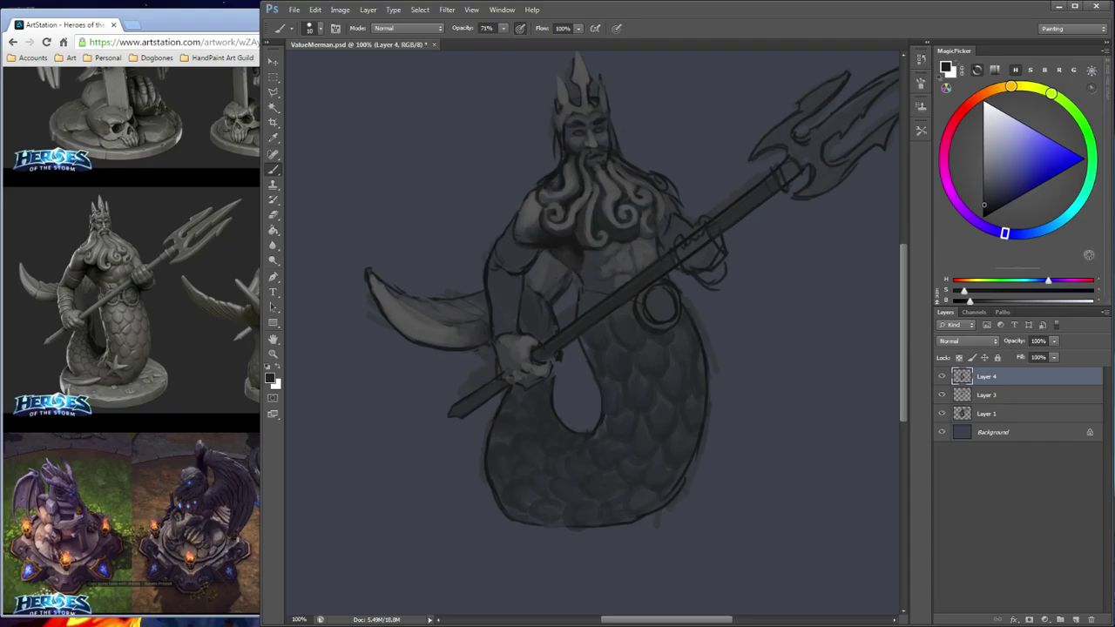
left_click(537, 235, "alt")
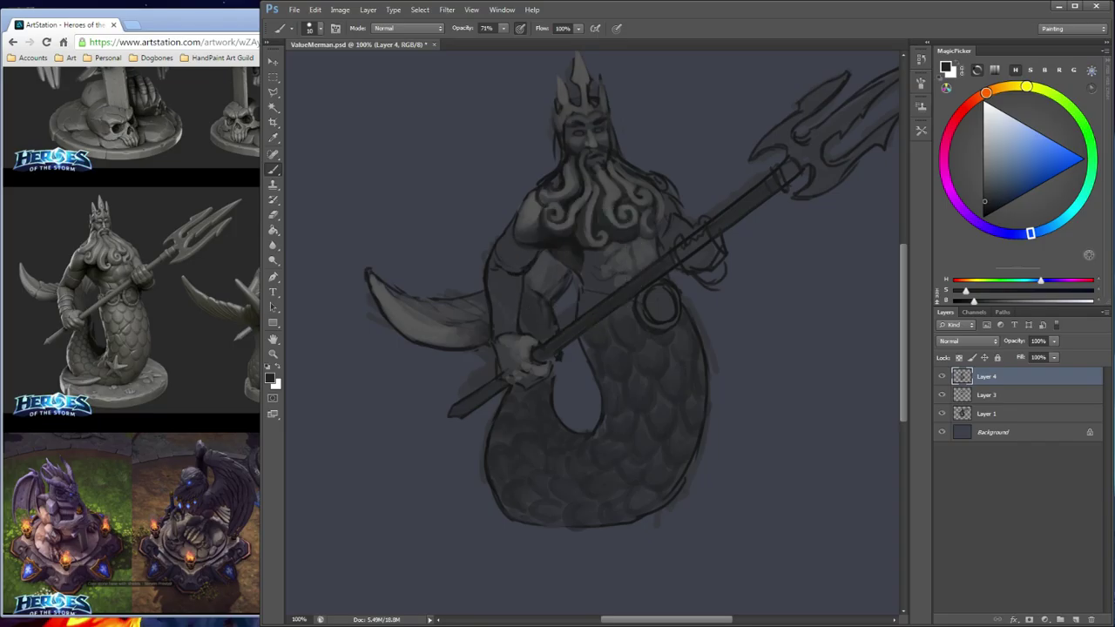
Model the side of the abdomen, the waist and the tail's top edge around the trident shaft with sampled greys
left_click(646, 303, "alt")
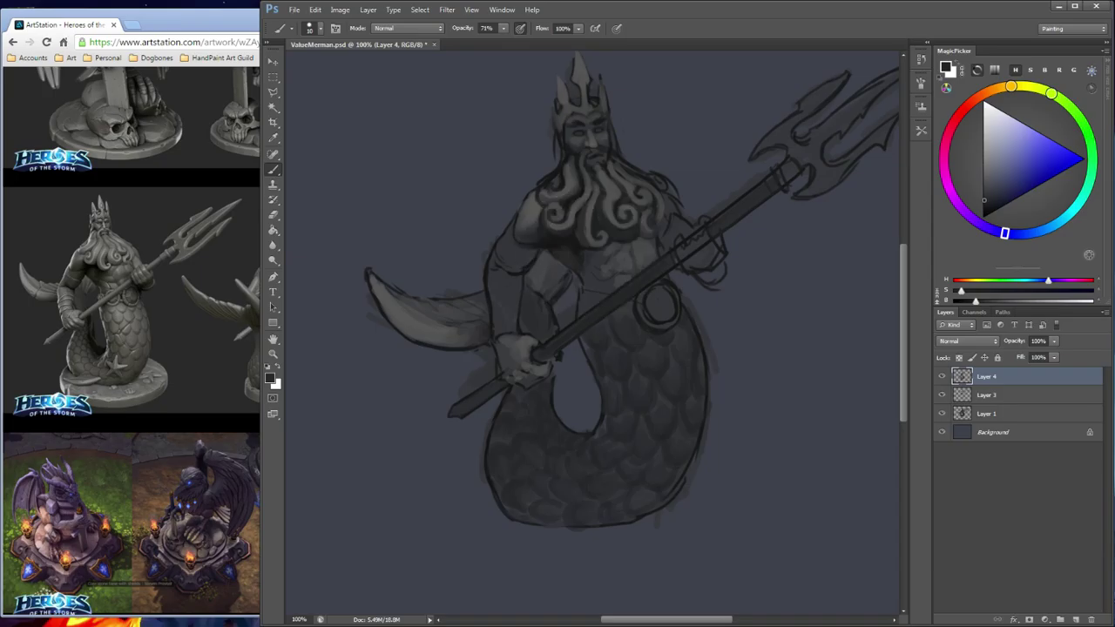
left_click(644, 297, "alt")
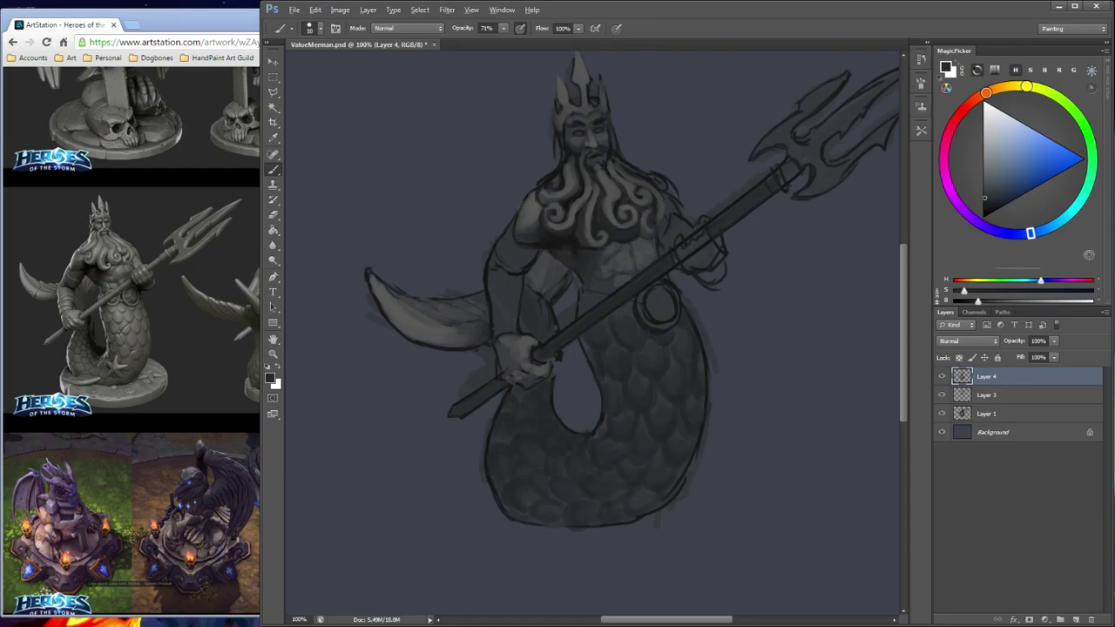
left_click(606, 277, "alt")
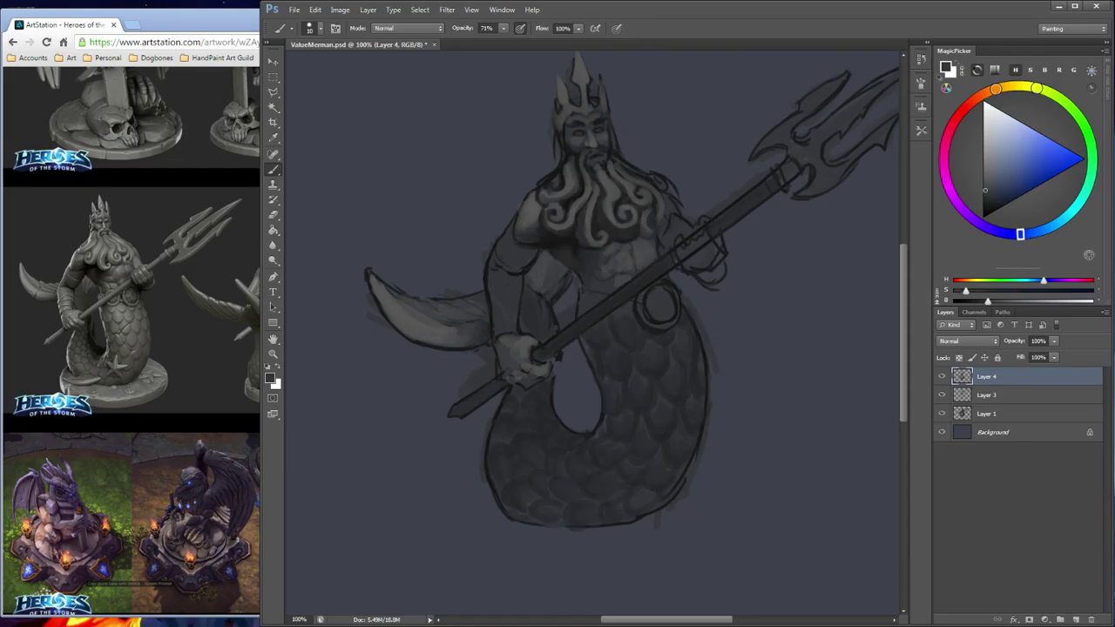
left_click(610, 266, "alt")
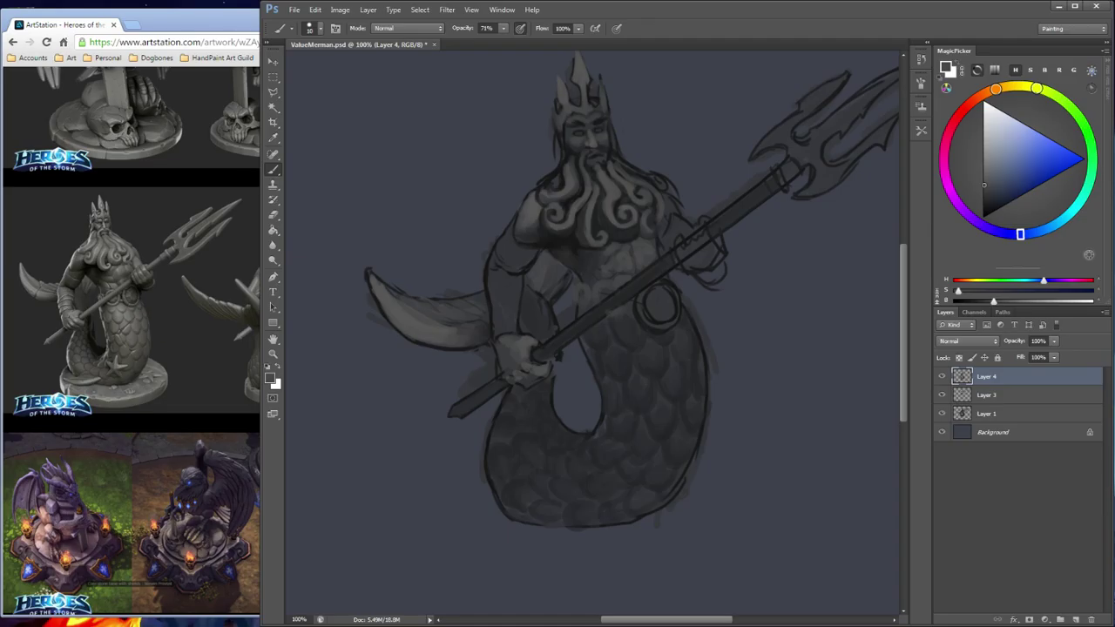
left_click_drag(622, 312, 635, 318)
left_click(683, 244, "alt")
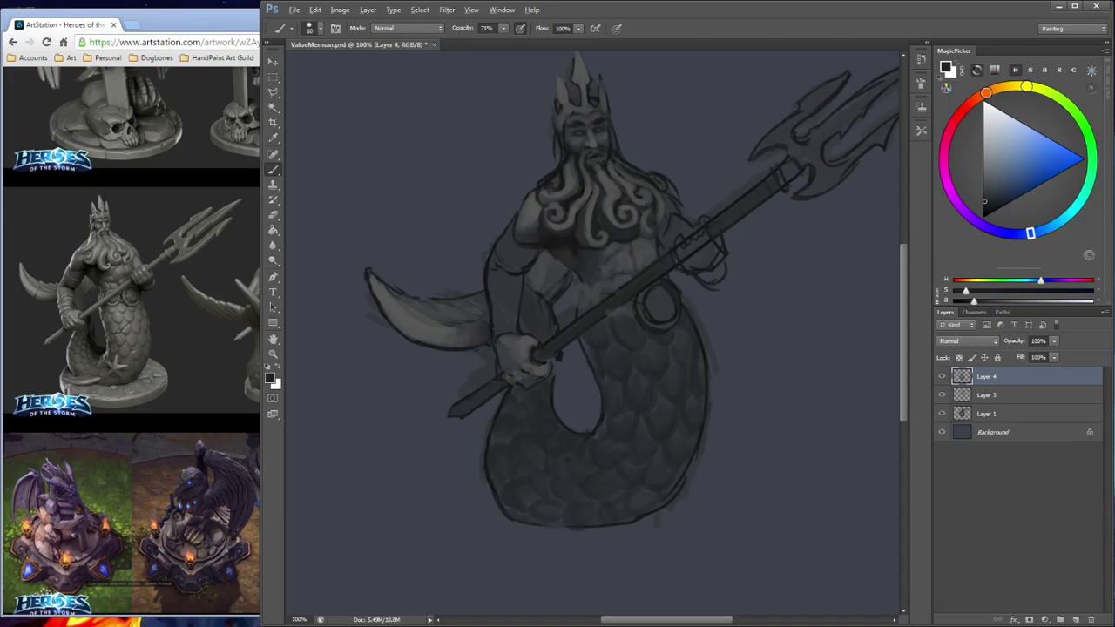
Paint the round belt ornament with a lighter rim, a shaded inner disc and dark surrounding shadow
left_click(521, 350, "alt")
mouse_move(644, 290)
left_mouse_down()
mouse_move(640, 318)
mouse_move(667, 331)
left_mouse_up()
key("ctrl+z")
left_click(675, 284, "alt")
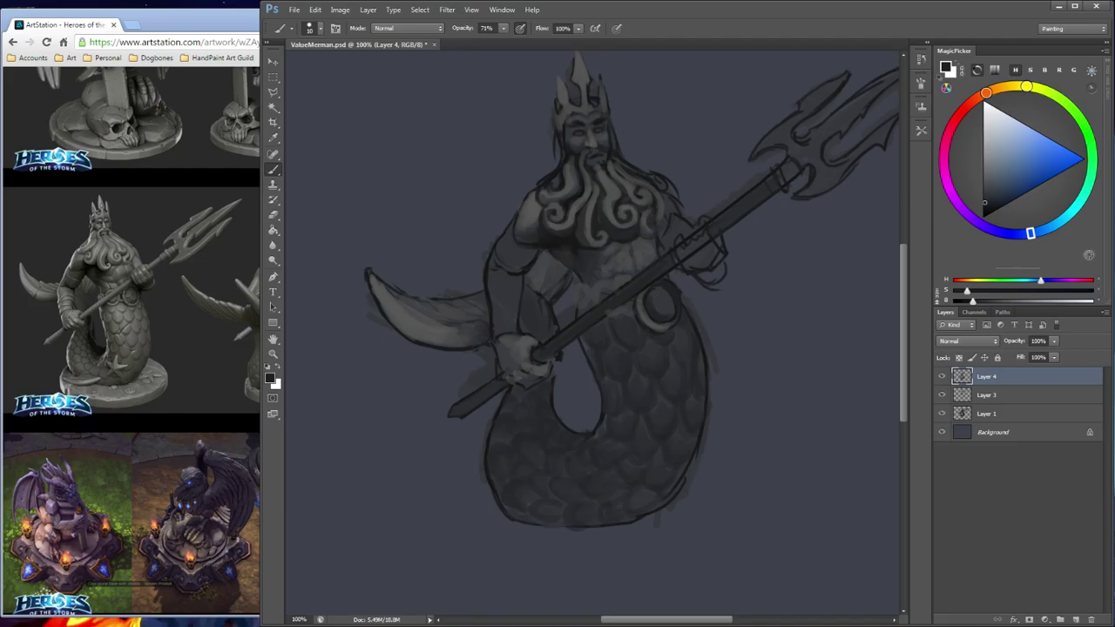
left_click(665, 305, "alt")
left_click(651, 301, "alt")
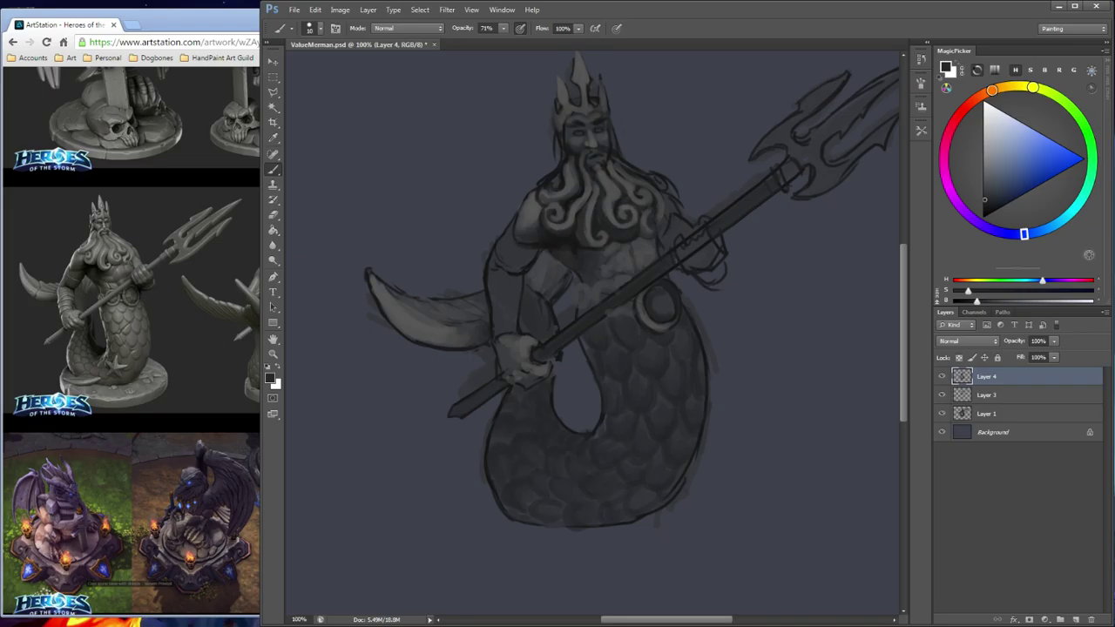
left_click(650, 310, "alt")
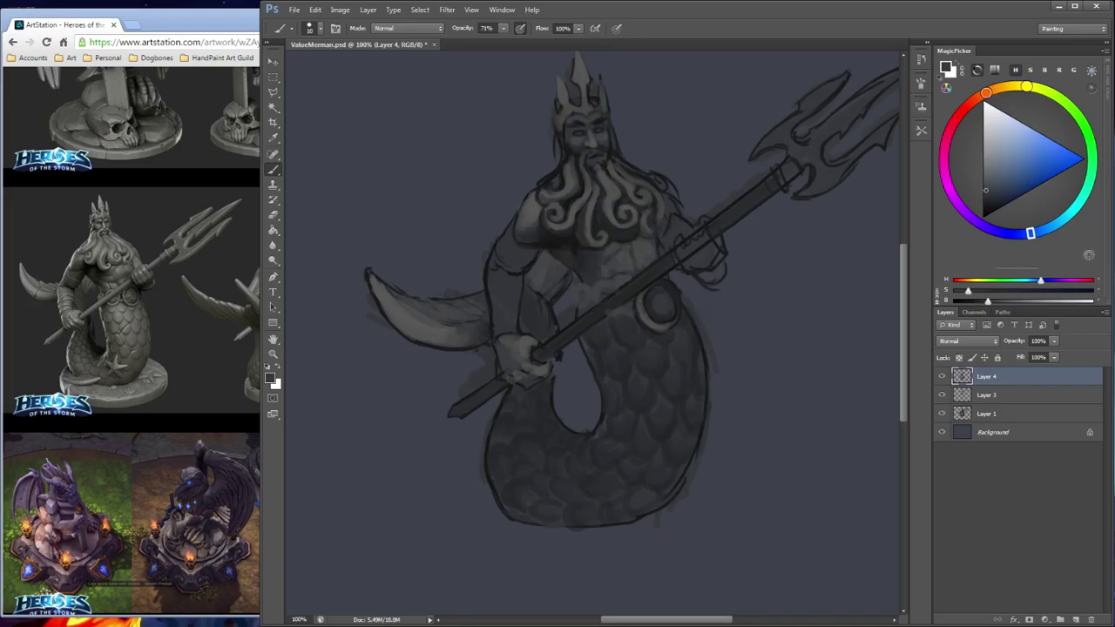
left_click(648, 303, "alt")
Detail the belt ornament's centre as a faceted gem and notch its rim with a smaller brush
left_click_drag(649, 296, 646, 302)
key("bracketleft")
key("bracketleft")
key("bracketleft")
key("bracketleft")
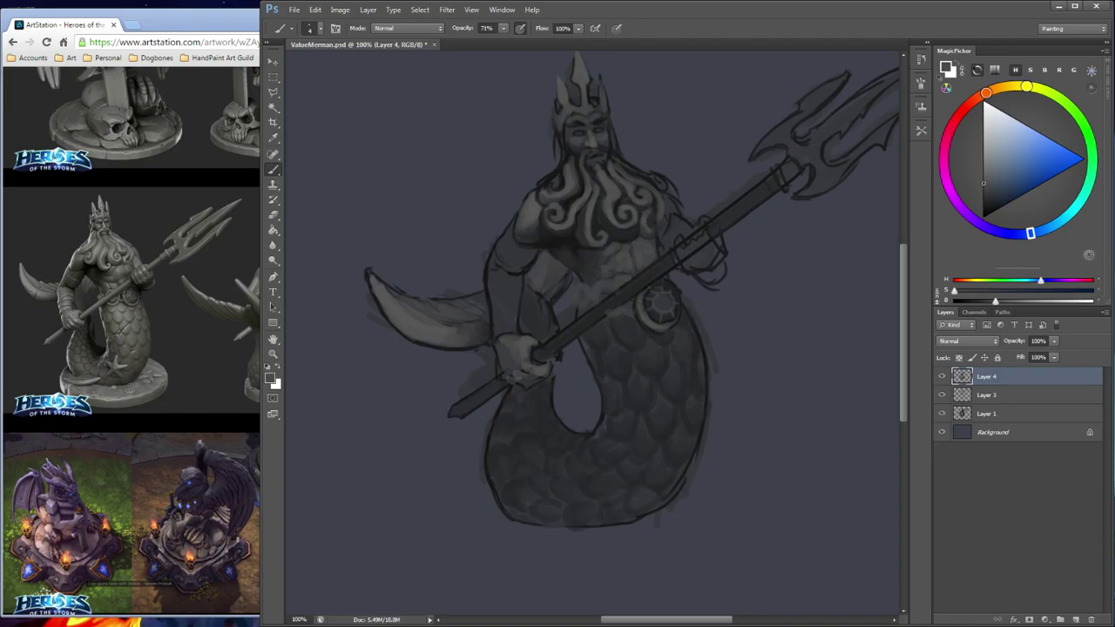
left_click(650, 314, "alt")
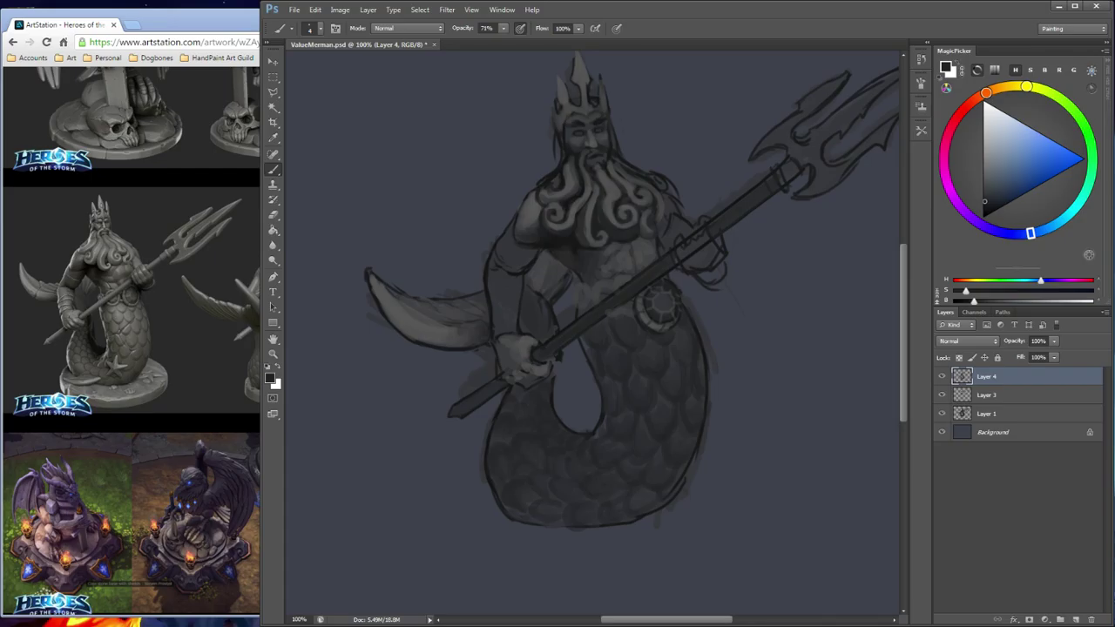
Touch up the tail's outer edge and the area beside the belt ornament with sampled dark greys
key("ctrl+minus")
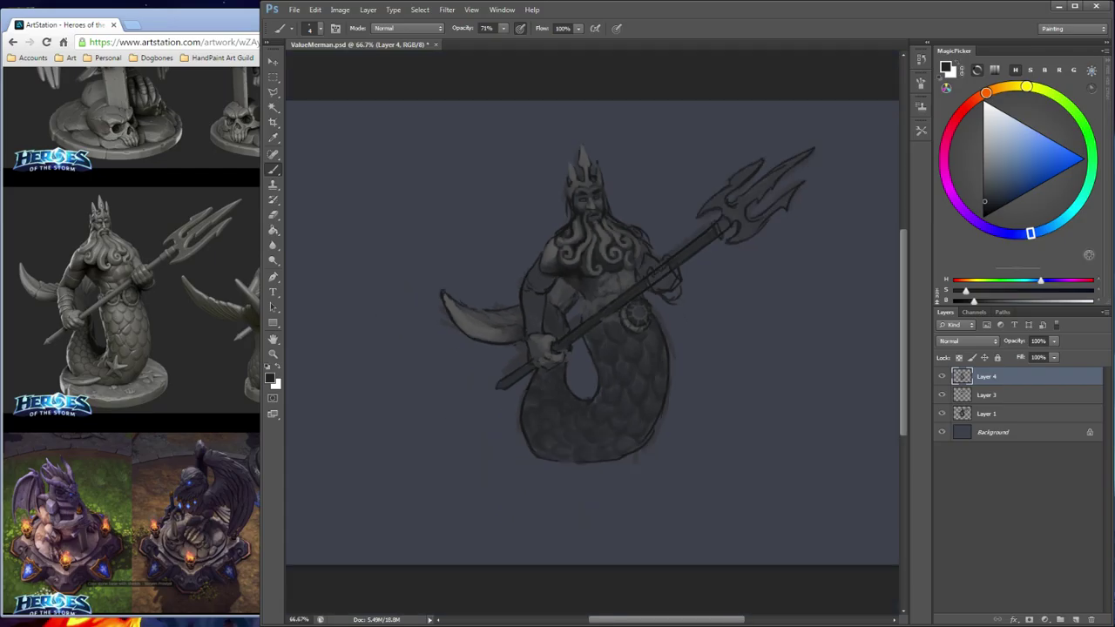
key("ctrl+plus")
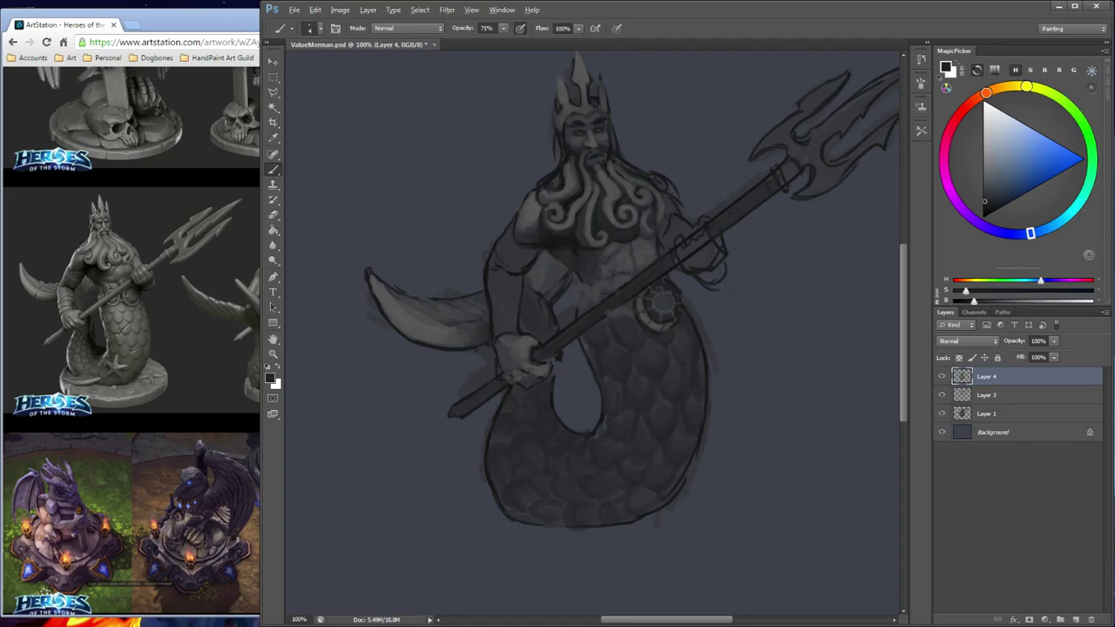
left_click(699, 350, "alt")
left_click(643, 317, "alt")
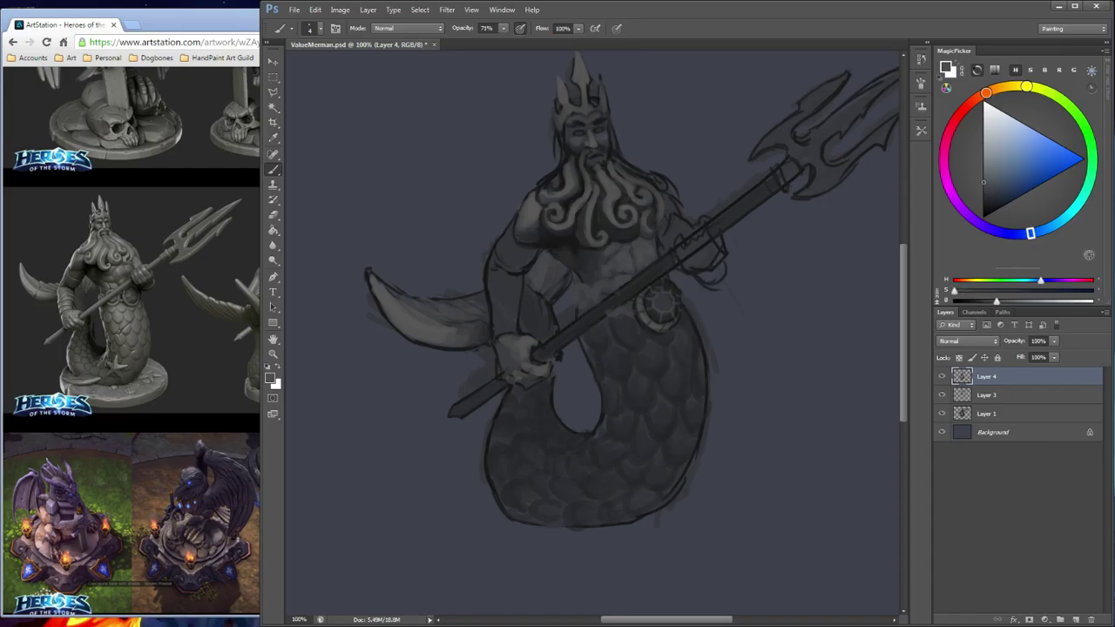
key("ctrl+minus")
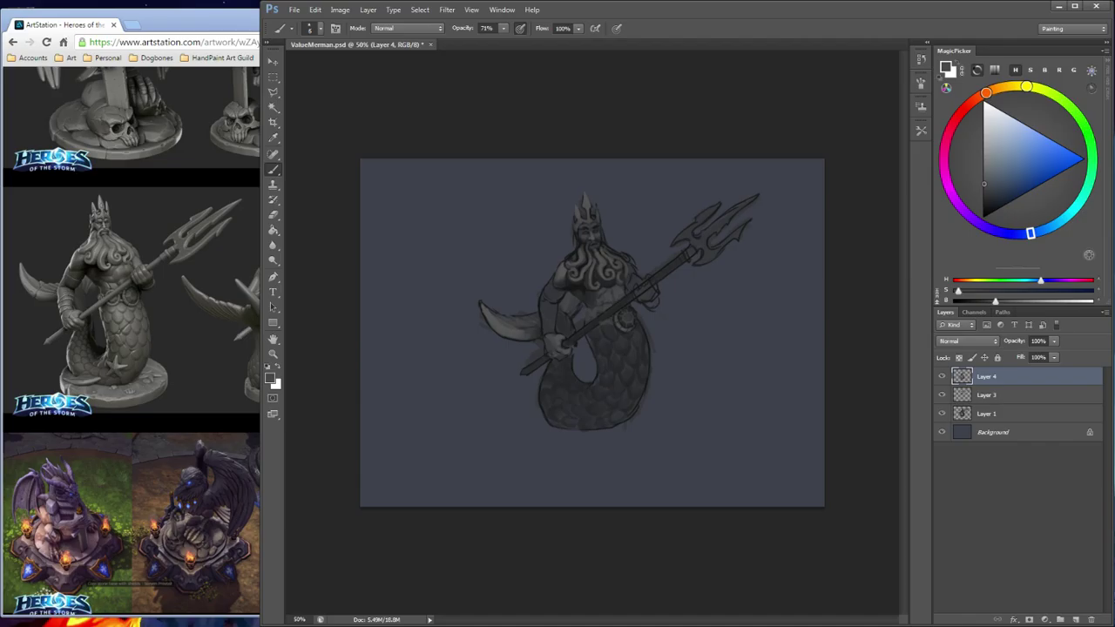
Brighten the scales down the middle of the tail with the Dodge tool at Midtones range and 50% exposure
key("bracketright")
key("bracketright")
left_click_drag(620, 343, 624, 347)
left_click(273, 261)
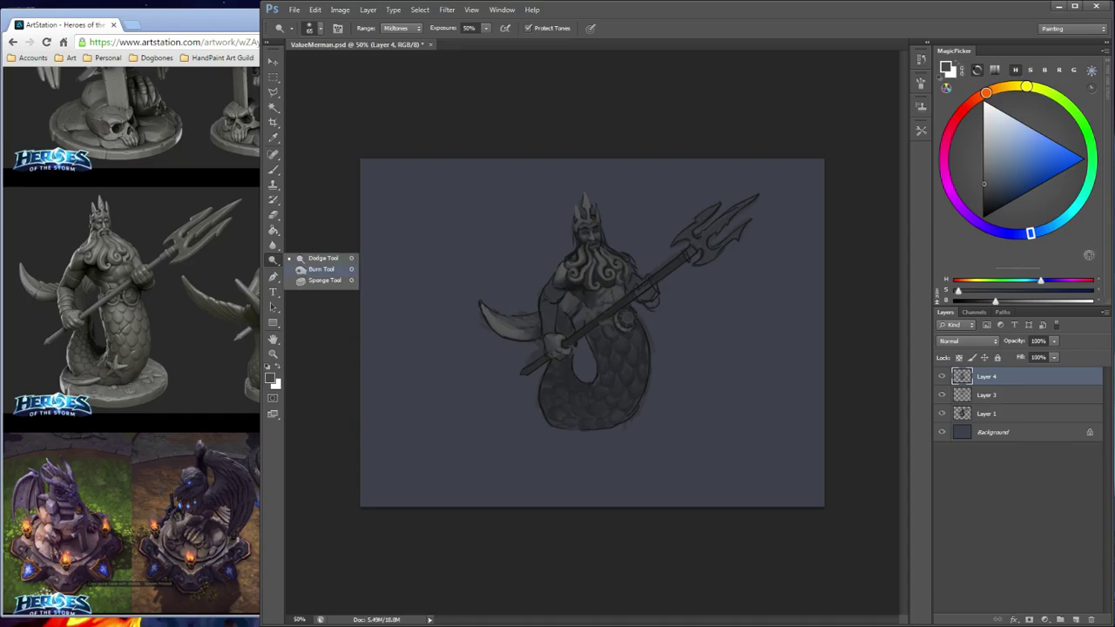
left_click(323, 258)
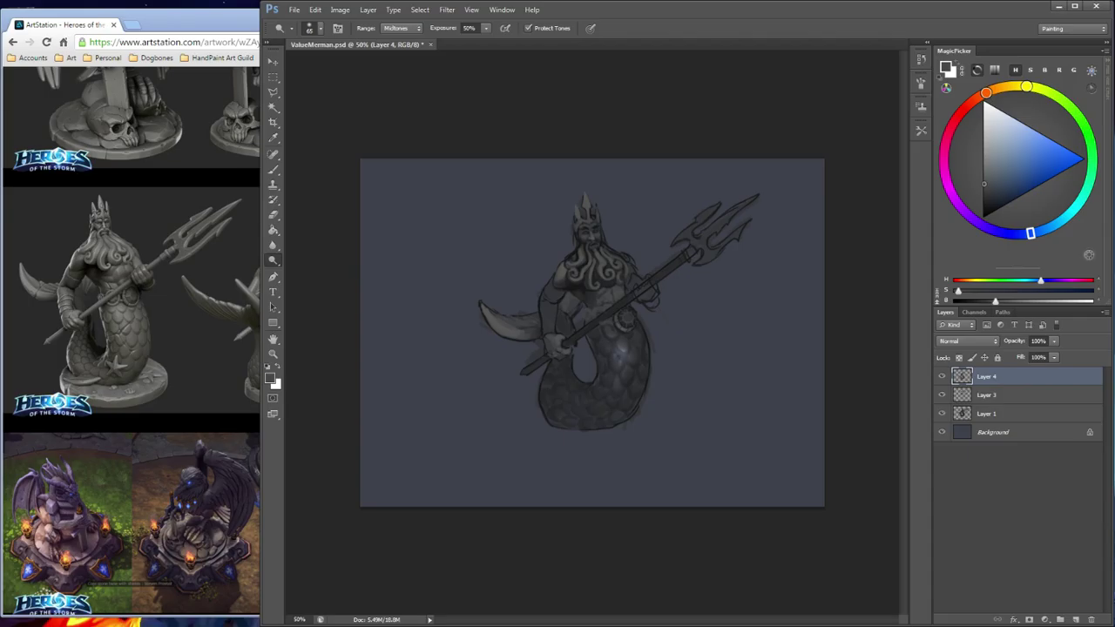
left_click_drag(617, 379, 616, 388)
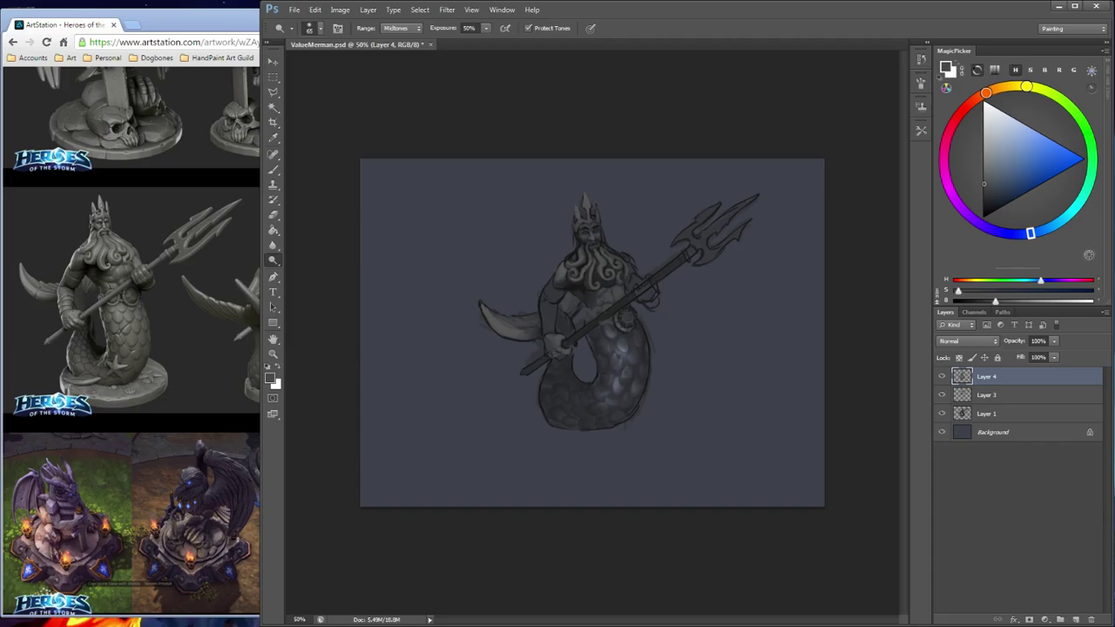
Dodge highlights onto the beard curls, the crown's centre spike, the gripping hand and the upper tail scales
mouse_move(592, 256)
left_mouse_down()
mouse_move(585, 269)
mouse_move(604, 276)
left_mouse_up()
left_click_drag(599, 253, 609, 271)
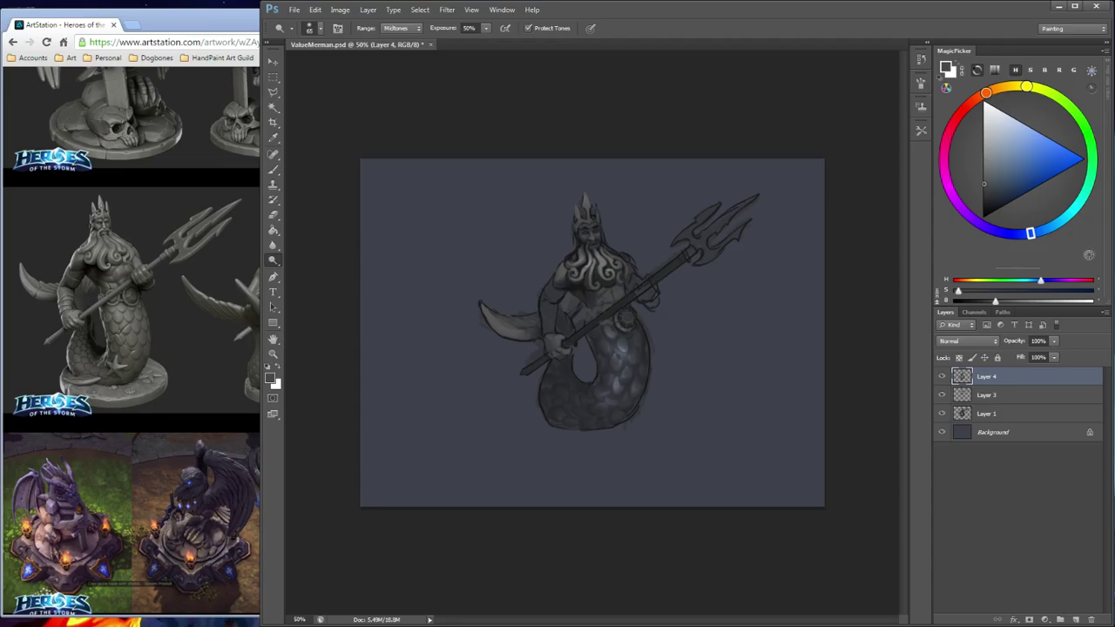
left_click_drag(586, 207, 585, 194)
left_click_drag(559, 340, 557, 340)
left_click_drag(619, 349, 610, 335)
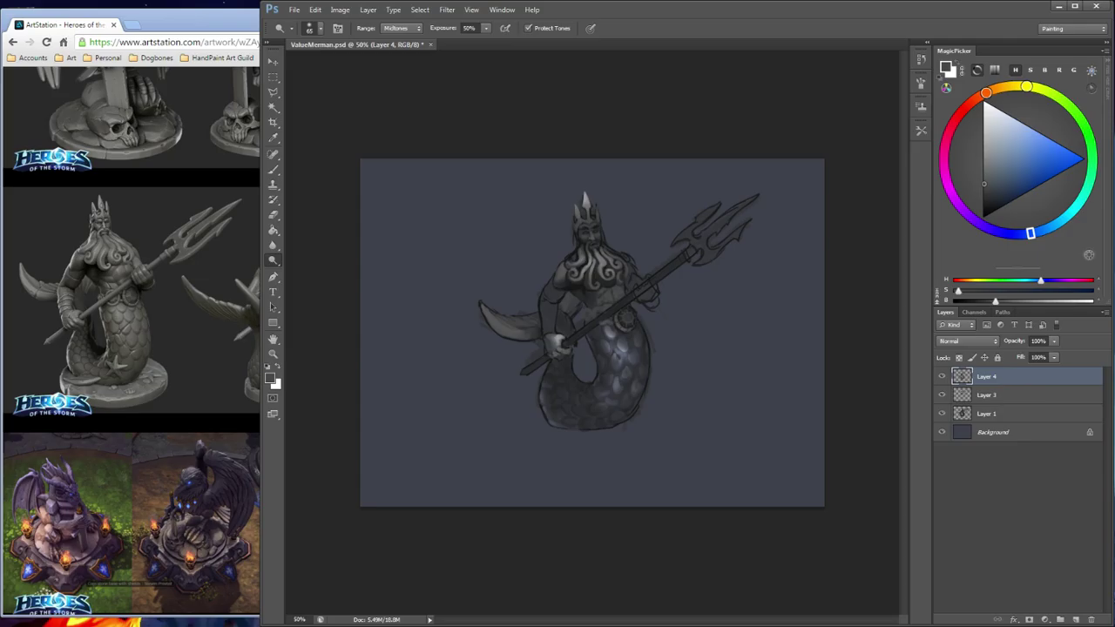
Try dodging a highlight along the side fin and undo the latest dodge strokes
mouse_move(484, 307)
left_mouse_down()
mouse_move(515, 335)
mouse_move(505, 332)
left_mouse_up()
key("ctrl+alt+z")
key("ctrl+alt+z")
key("ctrl+alt+z")
key("ctrl+alt+z")
key("ctrl+shift+z")
Dodge highlights onto the abdomen, brow, nose and upper beard with a size 45 brush, and save the document
left_click_drag(610, 298, 605, 296)
key("ctrl+plus")
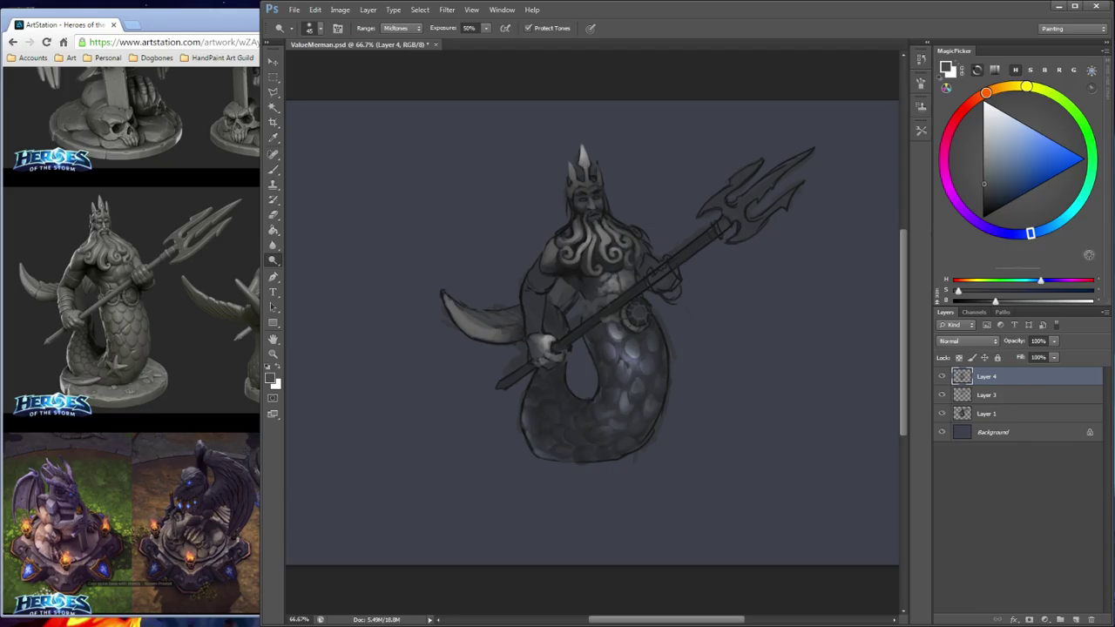
left_click_drag(582, 186, 596, 186)
left_click_drag(574, 221, 576, 230)
key("ctrl+plus")
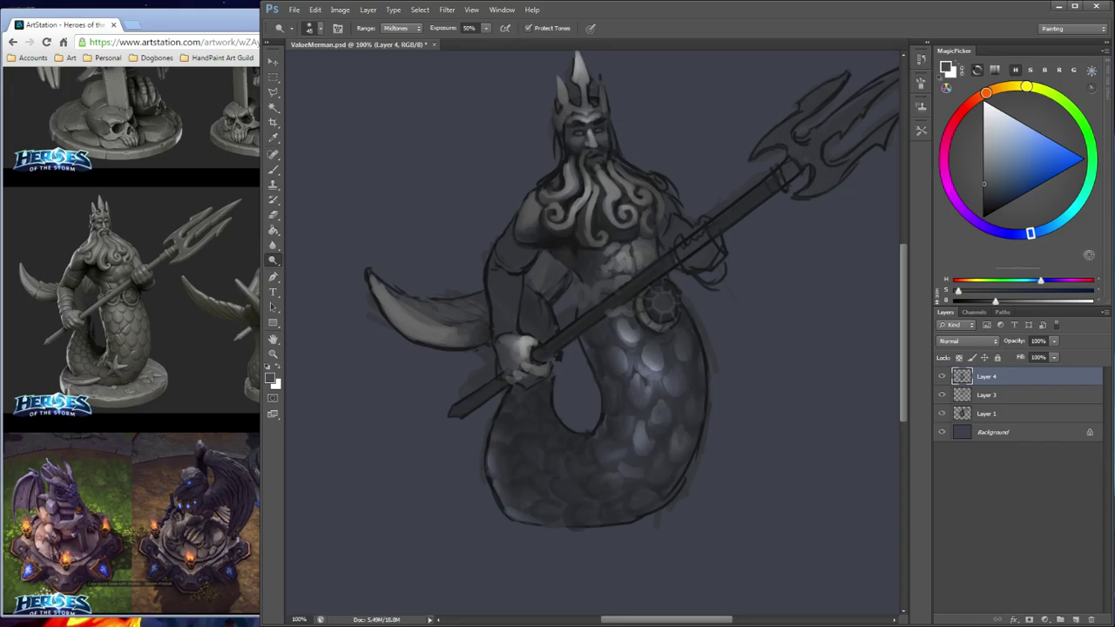
key("ctrl+s")
Compare the whole figure with and without Layer 4's shading by hiding and showing the layer repeatedly
left_click_drag(592, 313, 604, 366)
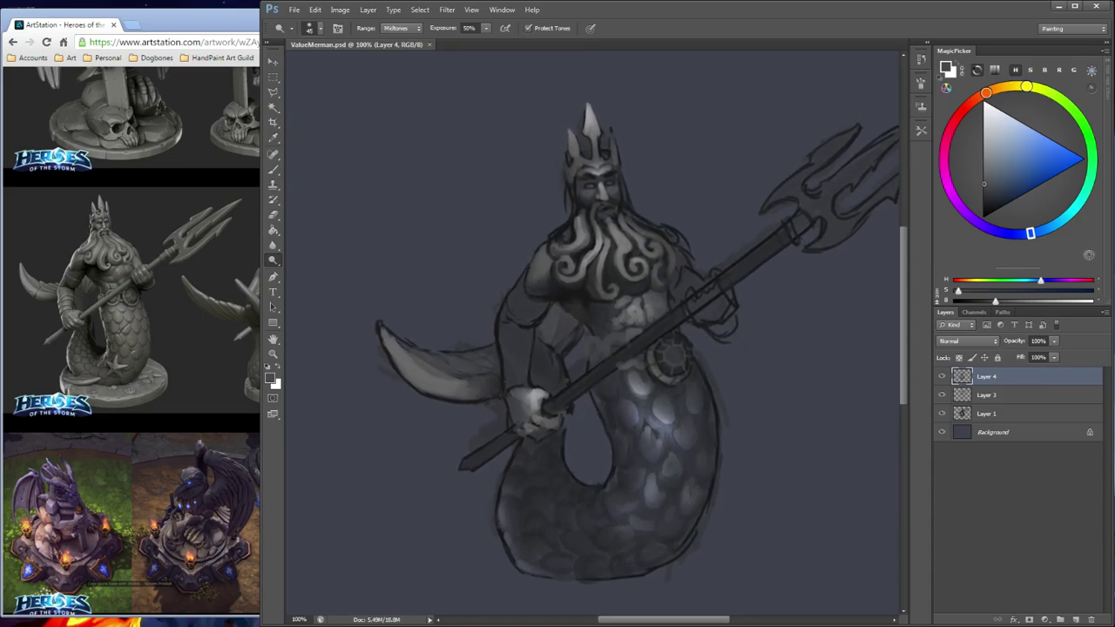
key("b")
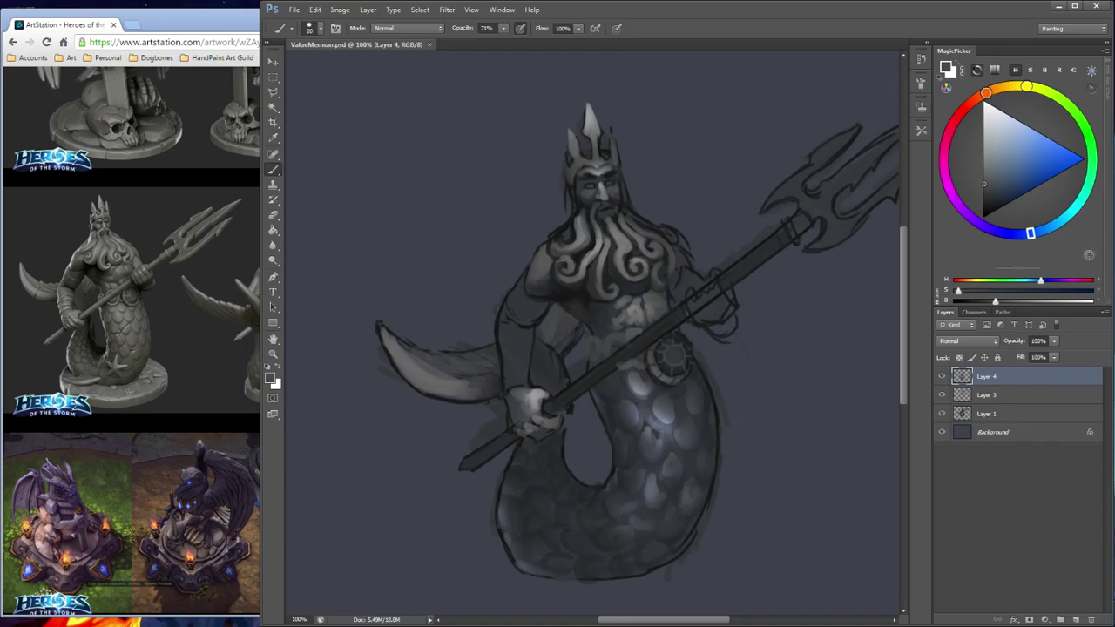
key("ctrl+minus")
key("ctrl+minus")
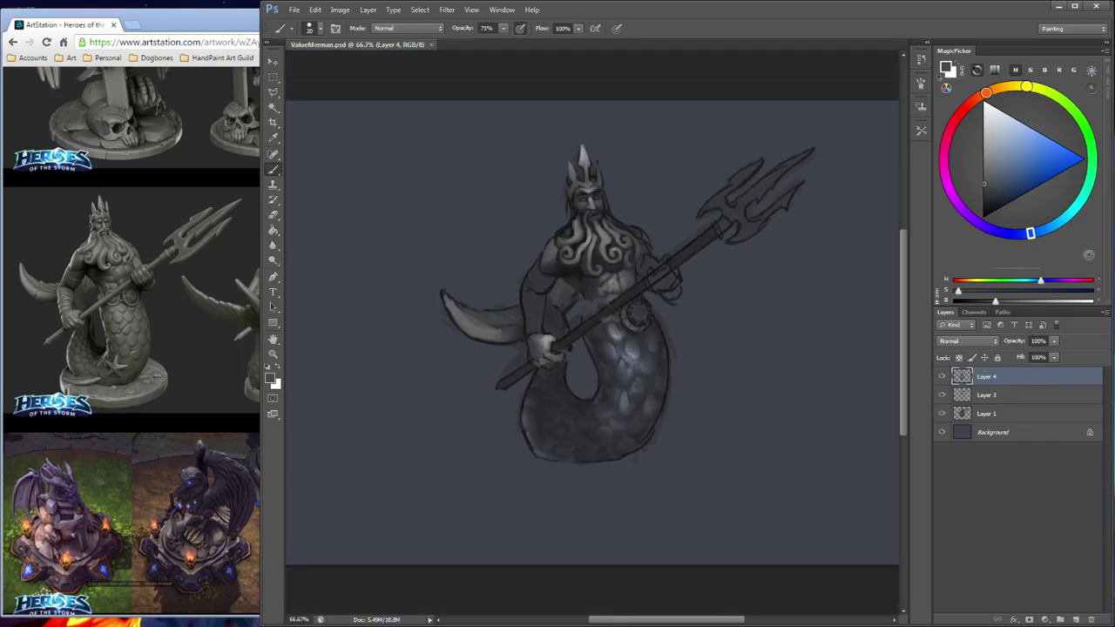
key("ctrl+plus")
left_click(942, 377)
left_click(941, 376)
left_click(941, 376)
left_click(941, 377)
left_click(941, 376)
left_click(942, 376)
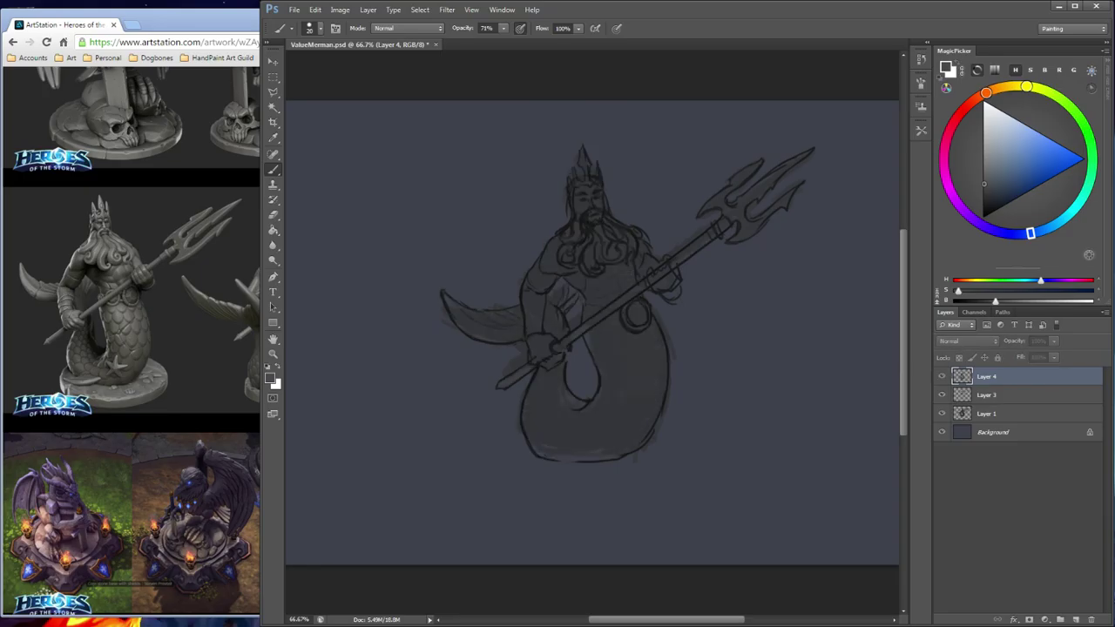
left_click(941, 376)
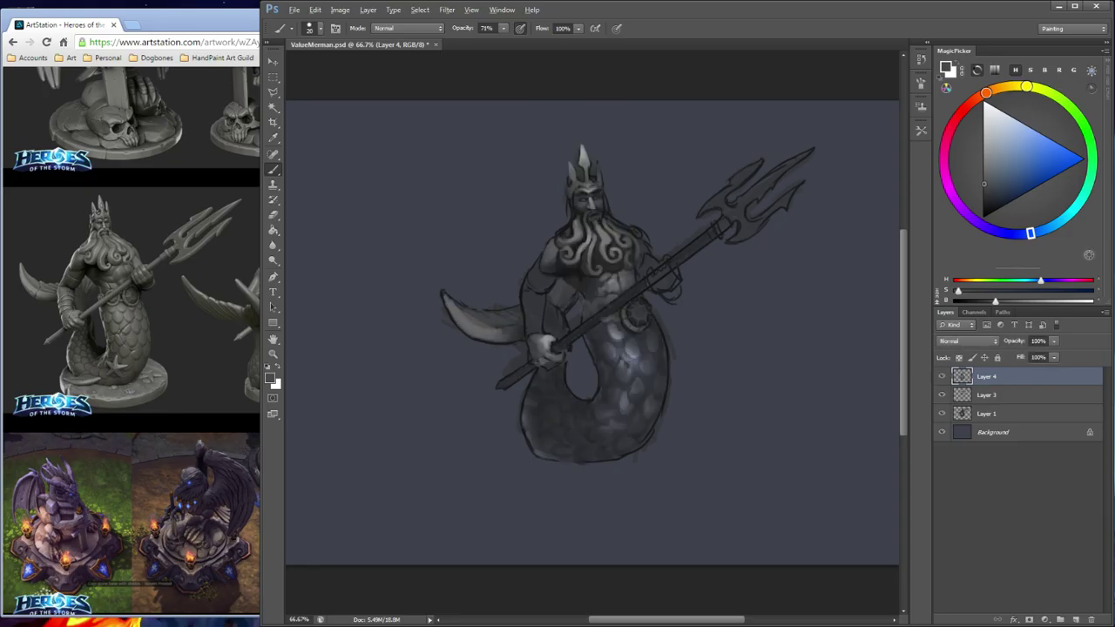
Paint a dark contact shadow on the ground beneath the tail's curve with sampled near-black tones
left_click(636, 437, "alt")
left_click(637, 437, "alt")
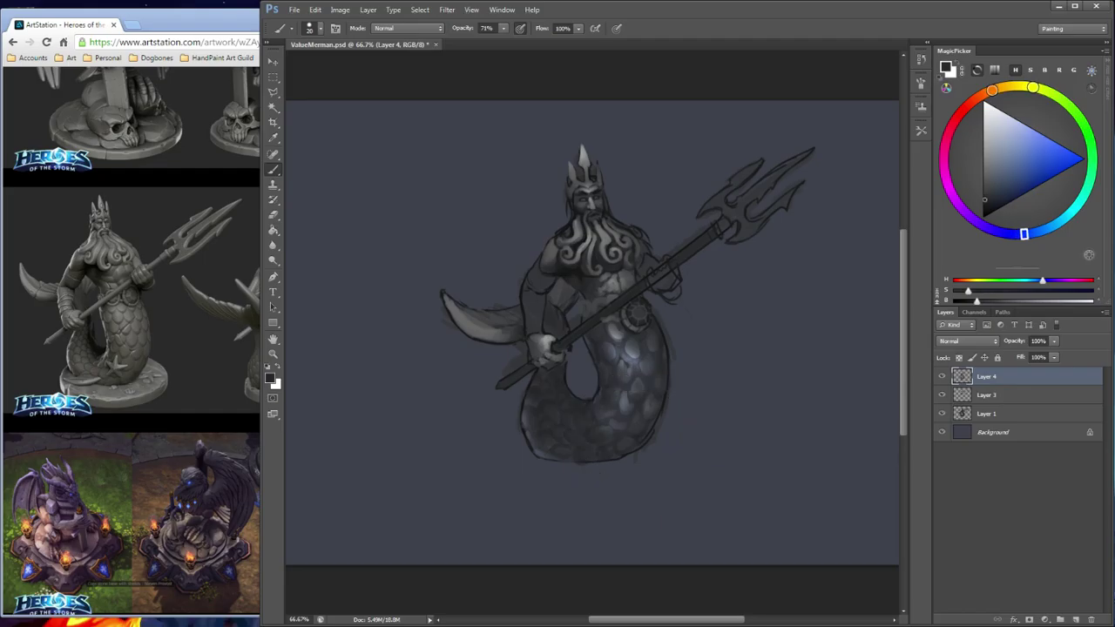
left_click_drag(593, 463, 642, 460)
left_click(525, 434, "alt")
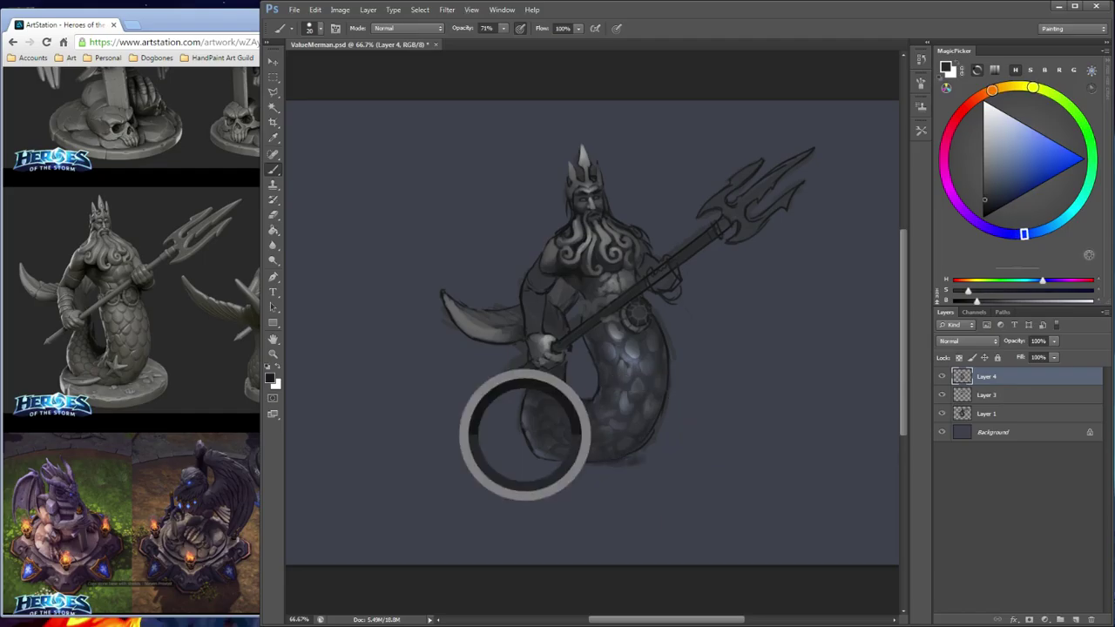
mouse_move(543, 463)
left_mouse_down()
mouse_move(620, 470)
mouse_move(643, 458)
left_mouse_up()
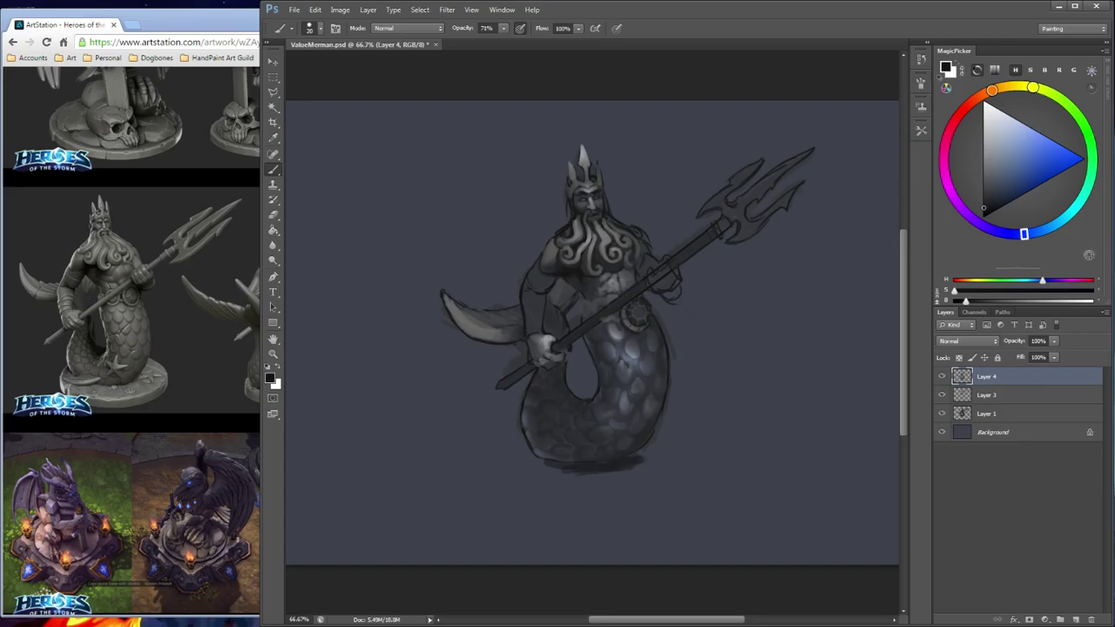
mouse_move(568, 470)
left_mouse_down()
mouse_move(521, 458)
mouse_move(532, 447)
mouse_move(553, 461)
left_mouse_up()
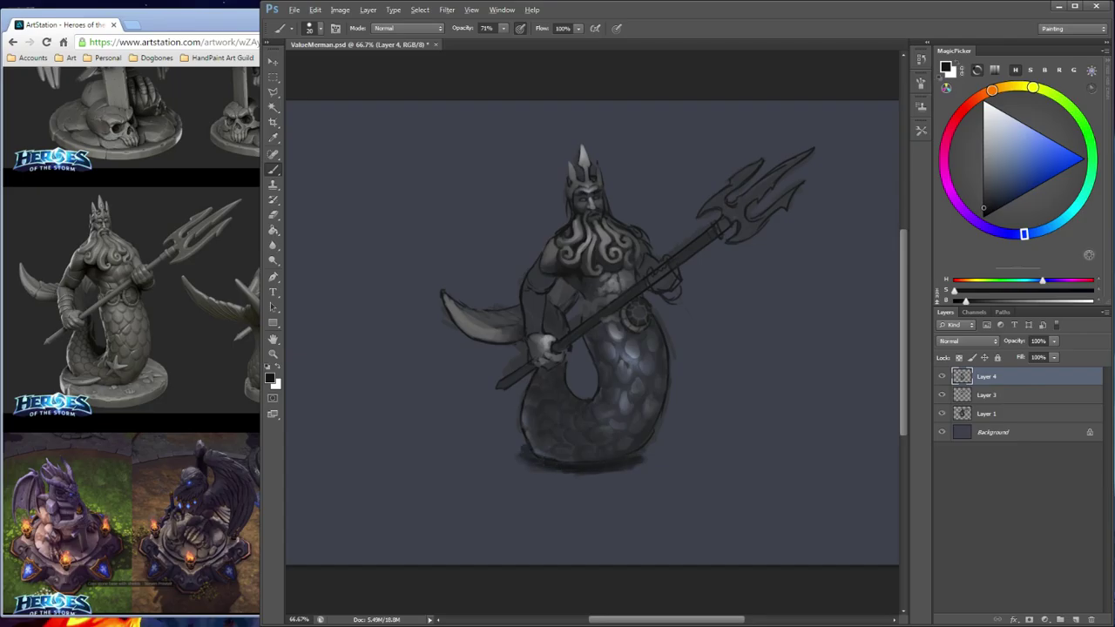
Soften the lower edge of the ground shadow beneath the tail by alternating sampled shadow and background tones
left_click(601, 473, "alt")
left_click(592, 472, "alt")
left_click_drag(583, 475, 620, 473)
left_click(621, 468, "alt")
left_click(604, 483, "alt")
left_click(601, 468, "alt")
left_click(604, 481, "alt")
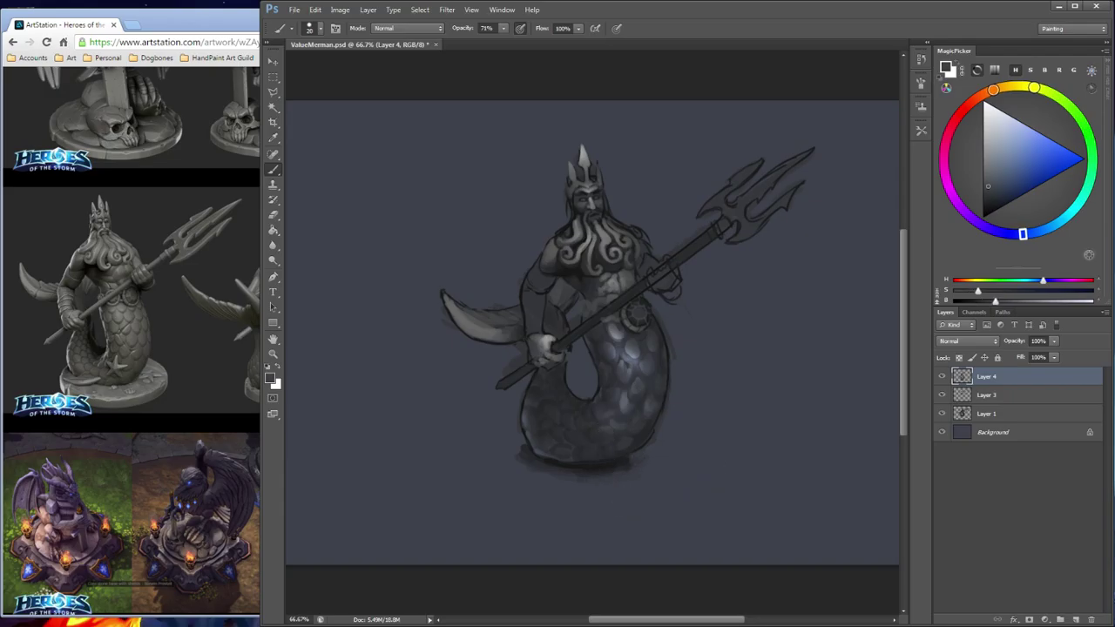
Redefine the tail's underside and blend the ends of the ground shadow into the background with sampled tones
left_click(617, 462, "alt")
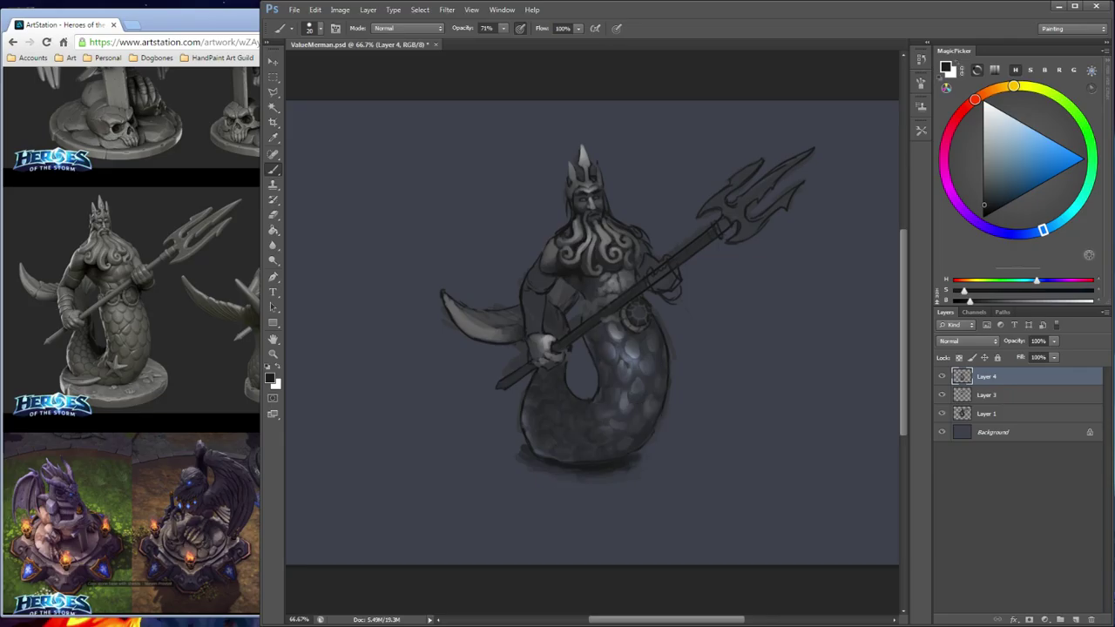
left_click(647, 467, "alt")
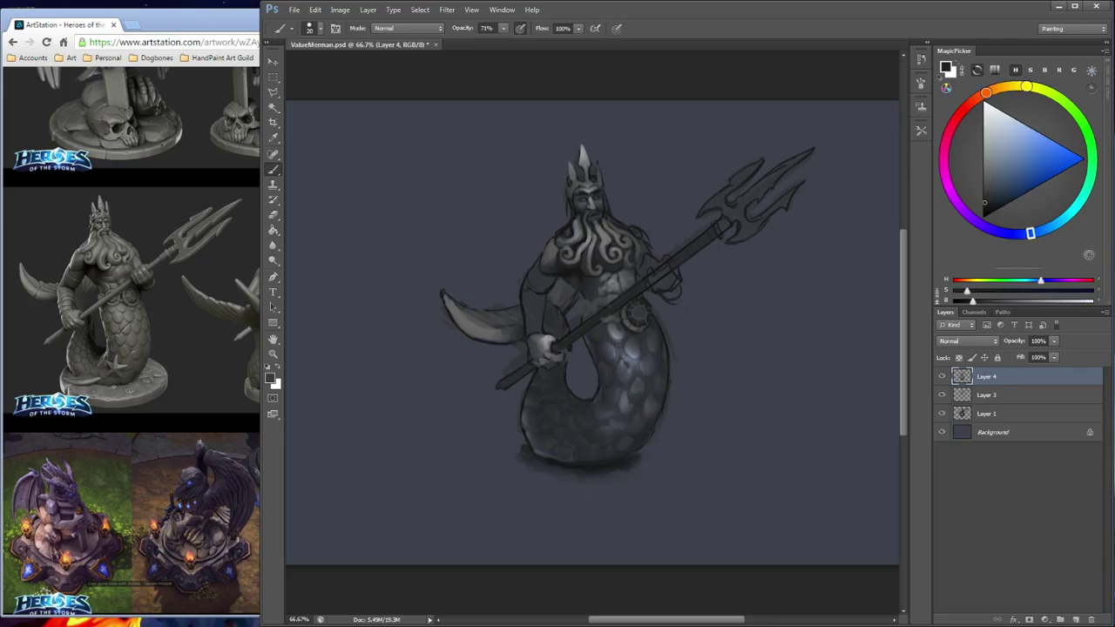
left_click(598, 480, "alt")
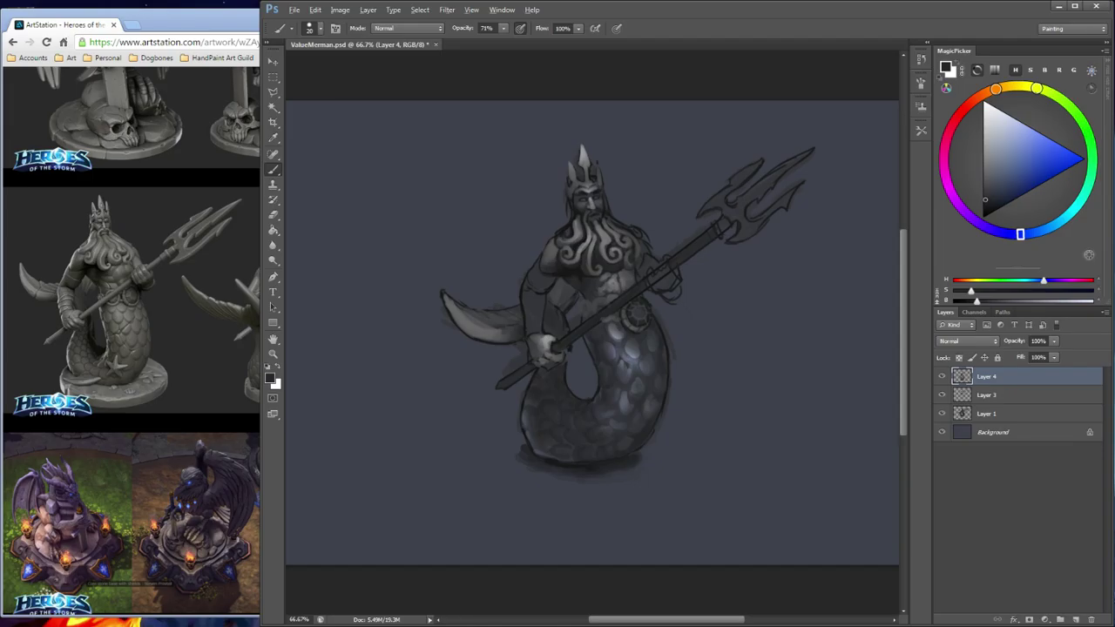
left_click(564, 429, "alt")
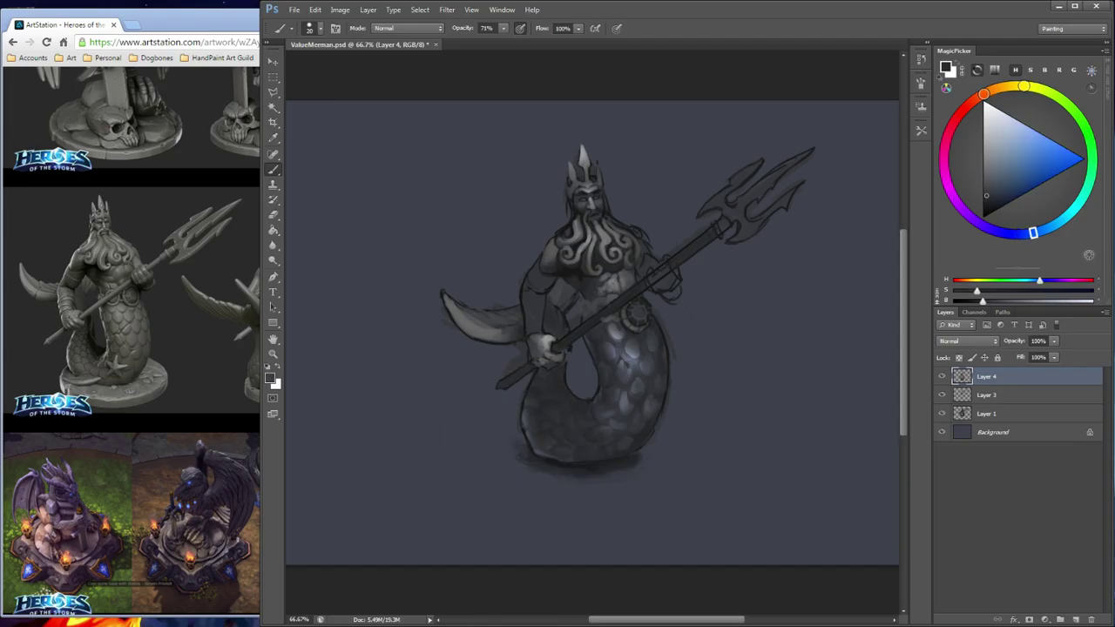
left_click(518, 460, "alt")
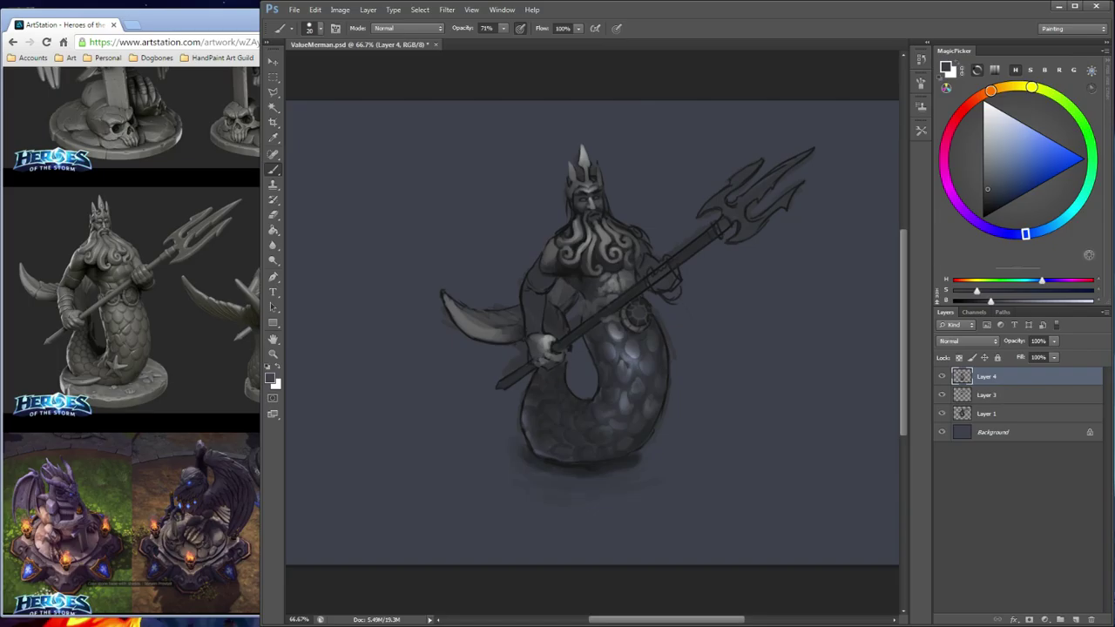
left_click(520, 470, "alt")
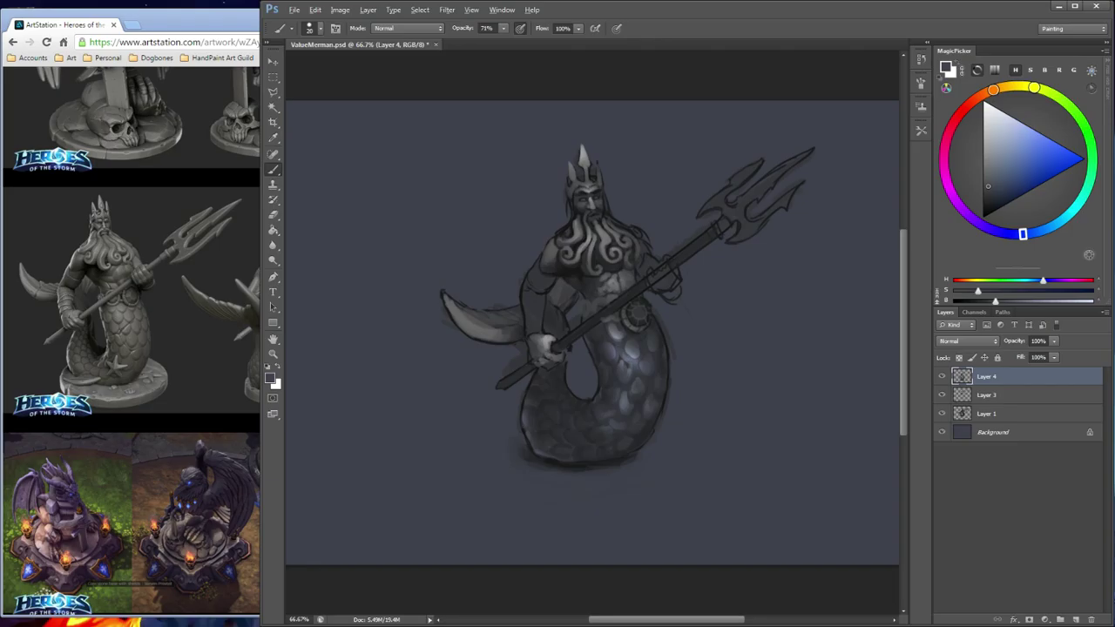
Choose a mid grey and sketch an oval outline of a round statue base around the tail's bottom
left_click(984, 175)
mouse_move(514, 431)
left_mouse_down()
mouse_move(482, 453)
mouse_move(584, 497)
left_mouse_up()
mouse_move(484, 463)
left_mouse_down()
mouse_move(674, 488)
mouse_move(649, 427)
left_mouse_up()
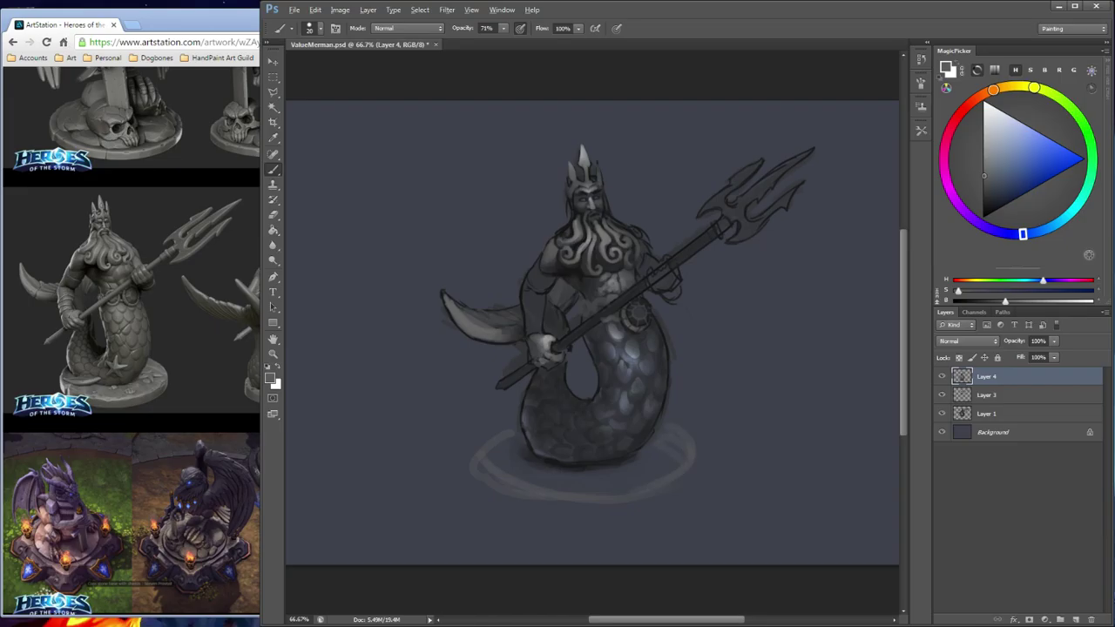
left_click(679, 444, "alt")
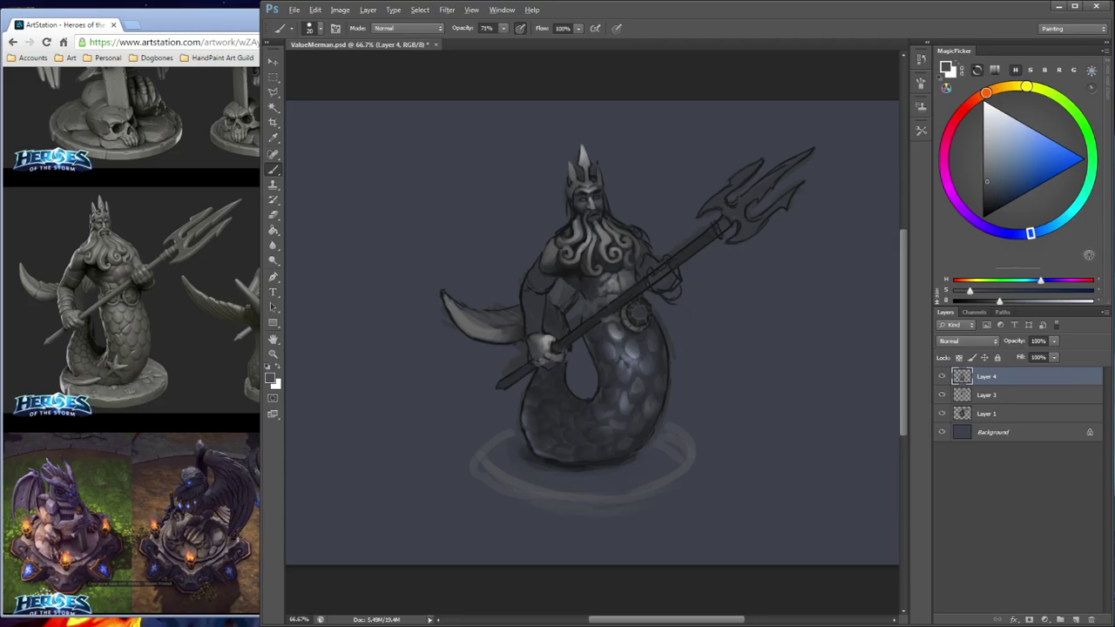
Paint a darker side wall along the front and side edges of the oval base with sampled dark tones
left_click(610, 462, "alt")
left_click_drag(579, 508, 644, 501)
left_click(620, 506, "alt")
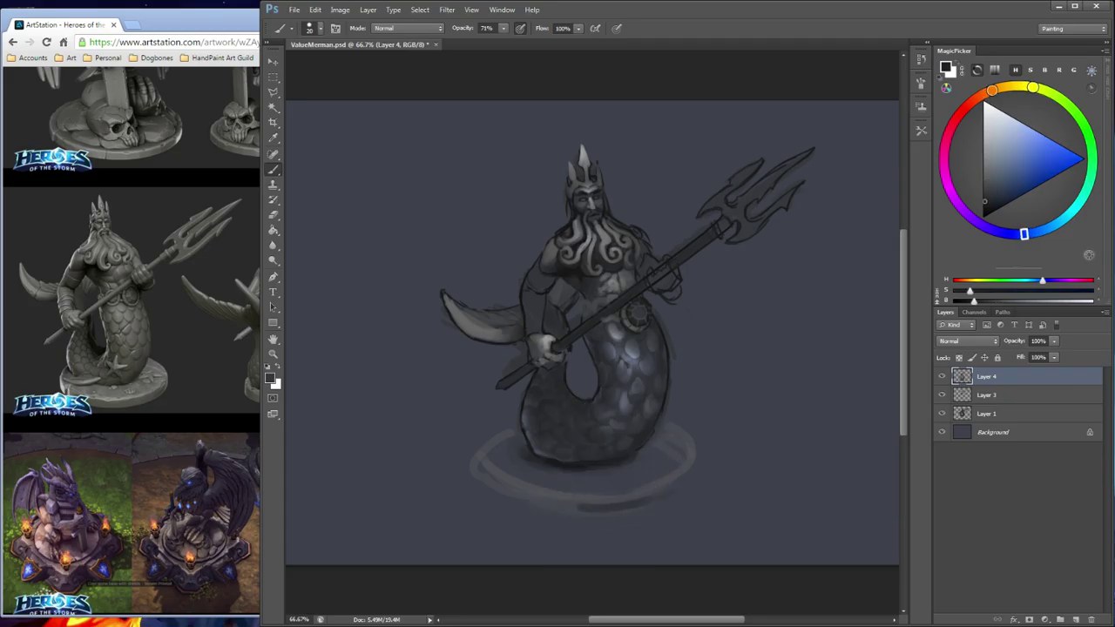
left_click_drag(577, 509, 490, 463)
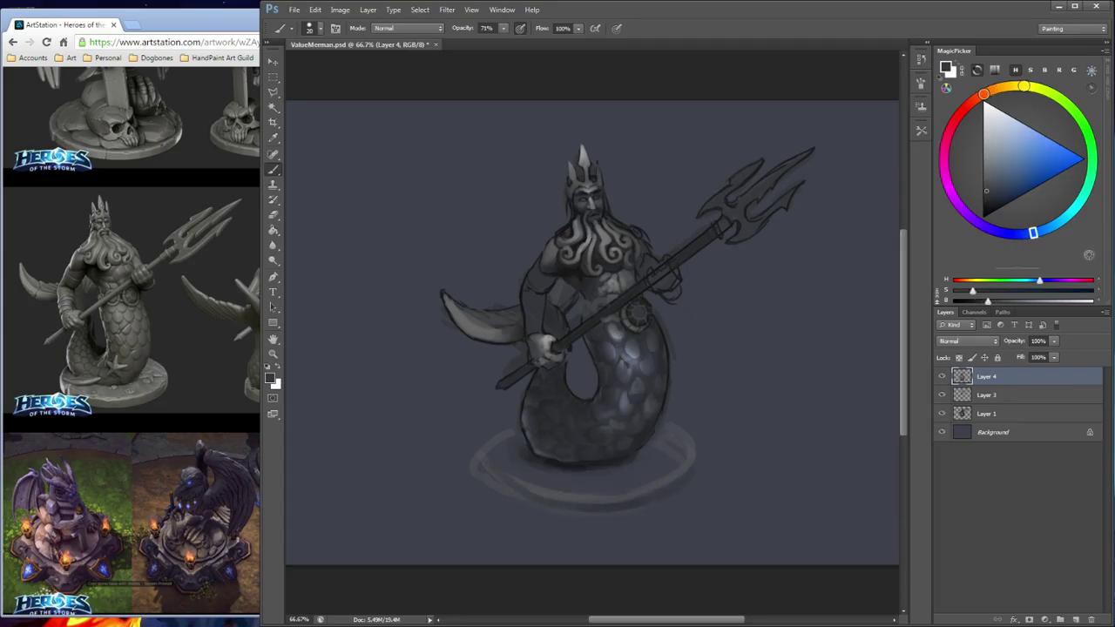
mouse_move(521, 496)
left_mouse_down()
mouse_move(491, 480)
mouse_move(504, 485)
left_mouse_up()
left_click_drag(694, 442, 693, 459)
Choose a lighter grey, highlight the base's rim and fill in its top surface around the tail
left_click(985, 163)
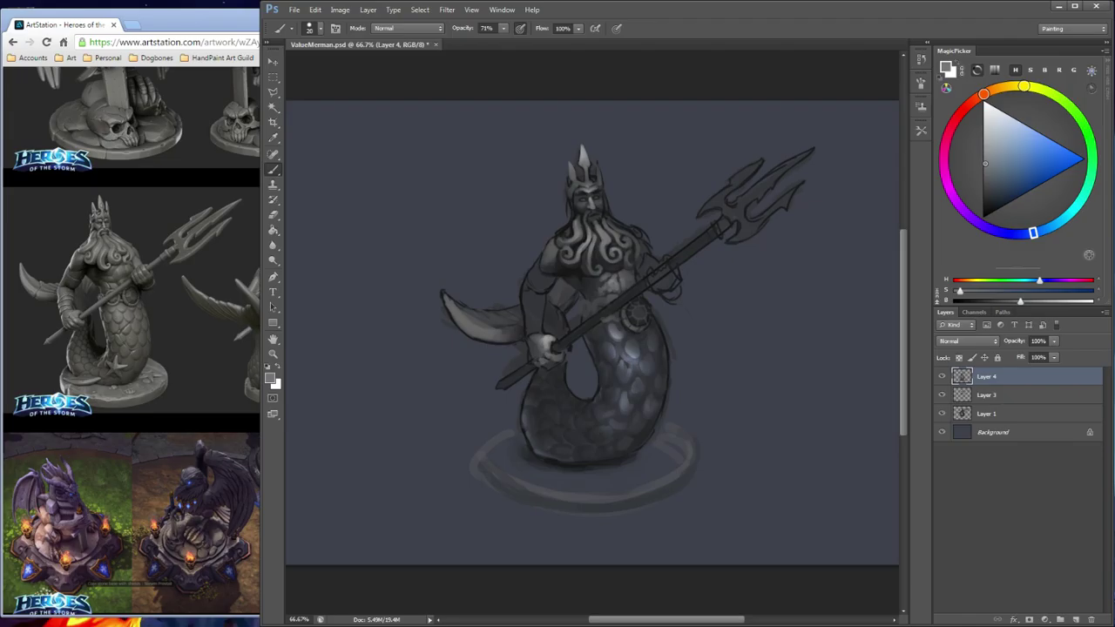
mouse_move(660, 426)
left_mouse_down()
mouse_move(677, 453)
mouse_move(672, 474)
mouse_move(557, 494)
left_mouse_up()
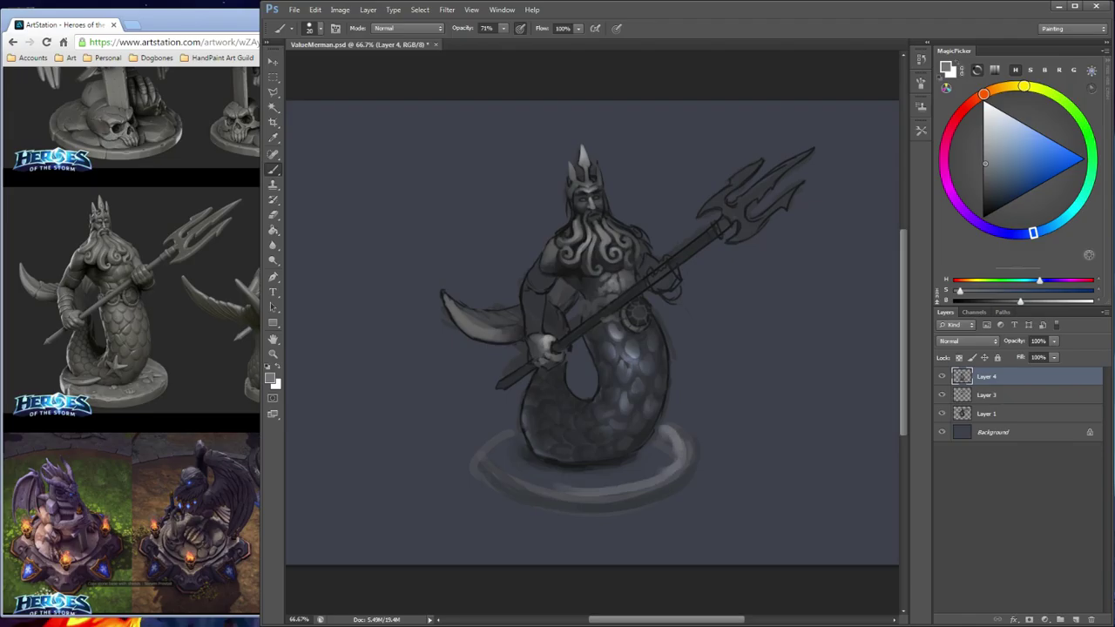
mouse_move(490, 456)
left_mouse_down()
mouse_move(539, 486)
mouse_move(601, 488)
mouse_move(655, 470)
mouse_move(672, 447)
mouse_move(660, 434)
mouse_move(643, 471)
left_mouse_up()
key("ctrl+z")
mouse_move(651, 437)
left_mouse_down()
mouse_move(637, 471)
mouse_move(592, 483)
mouse_move(633, 462)
mouse_move(547, 480)
mouse_move(573, 477)
mouse_move(514, 465)
left_mouse_up()
Blend the base's top surface and side wall around the tail with sampled greys, and save the document
left_click(621, 462, "alt")
left_click(624, 473, "alt")
left_click(624, 478, "alt")
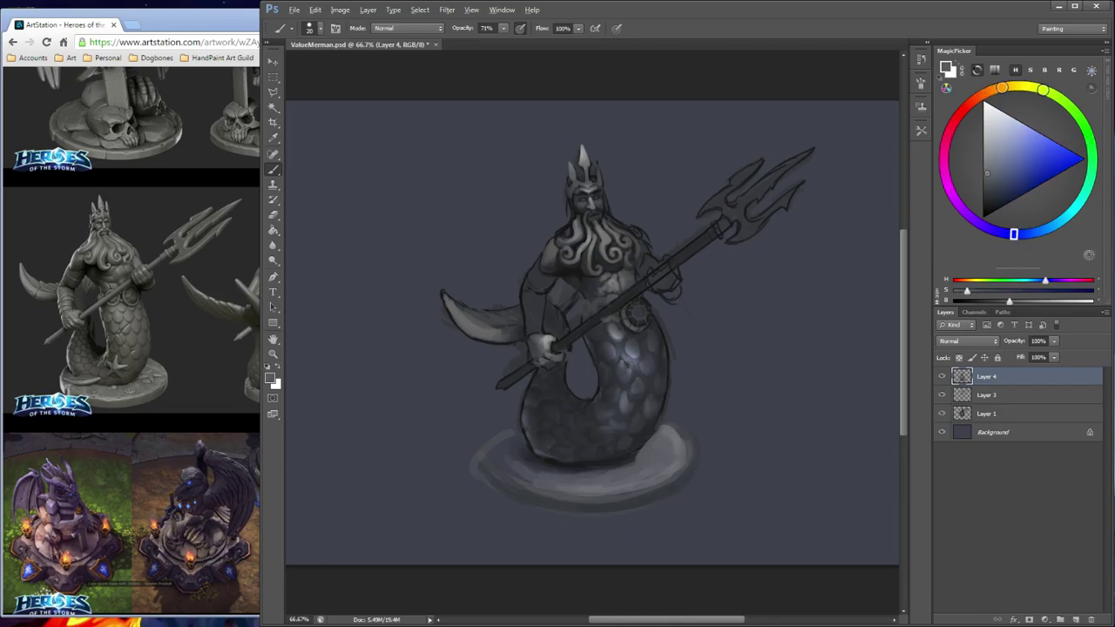
left_click(651, 513, "alt")
key("ctrl+s")
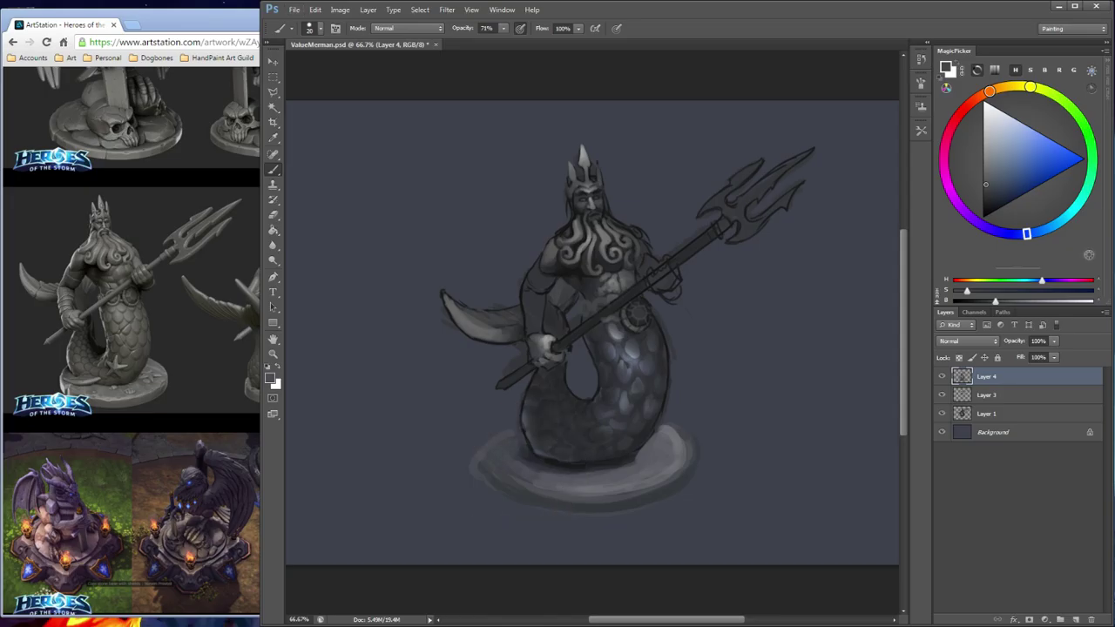
Lighten the rim at the base's near-left edge and repaint the side wall below it with sampled greys
left_click(646, 508, "alt")
left_click(533, 470, "alt")
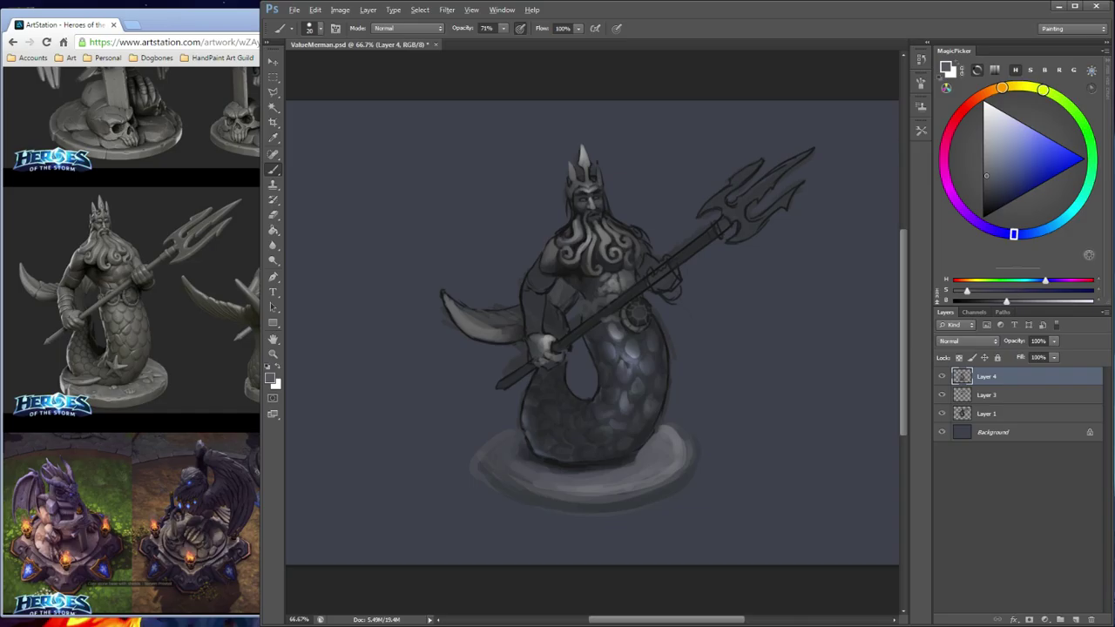
left_click(669, 451, "alt")
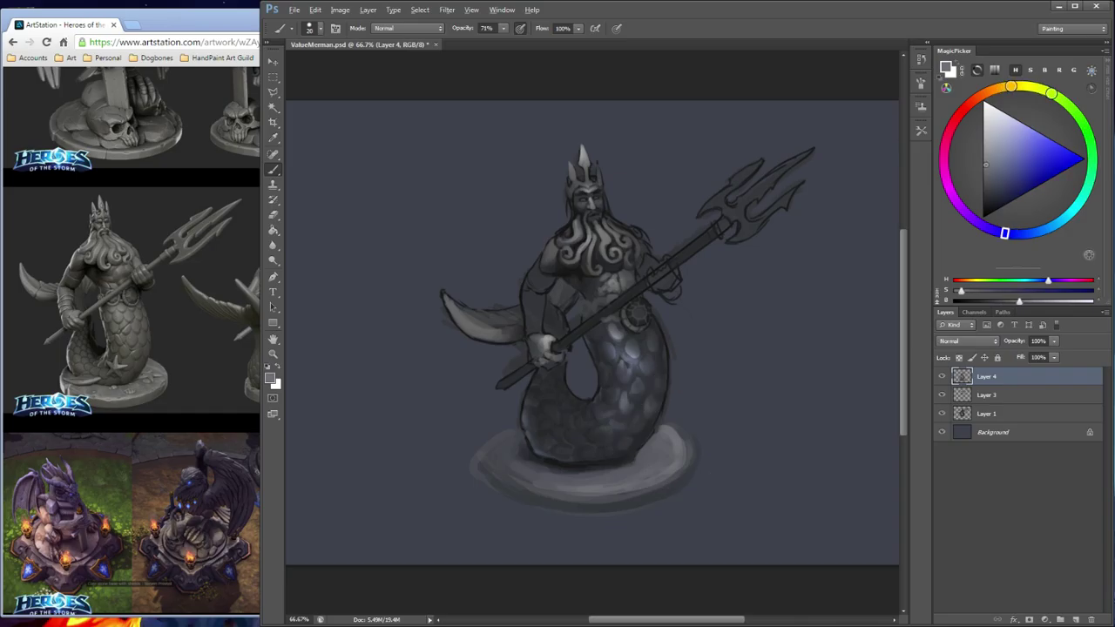
left_click(548, 339, "alt")
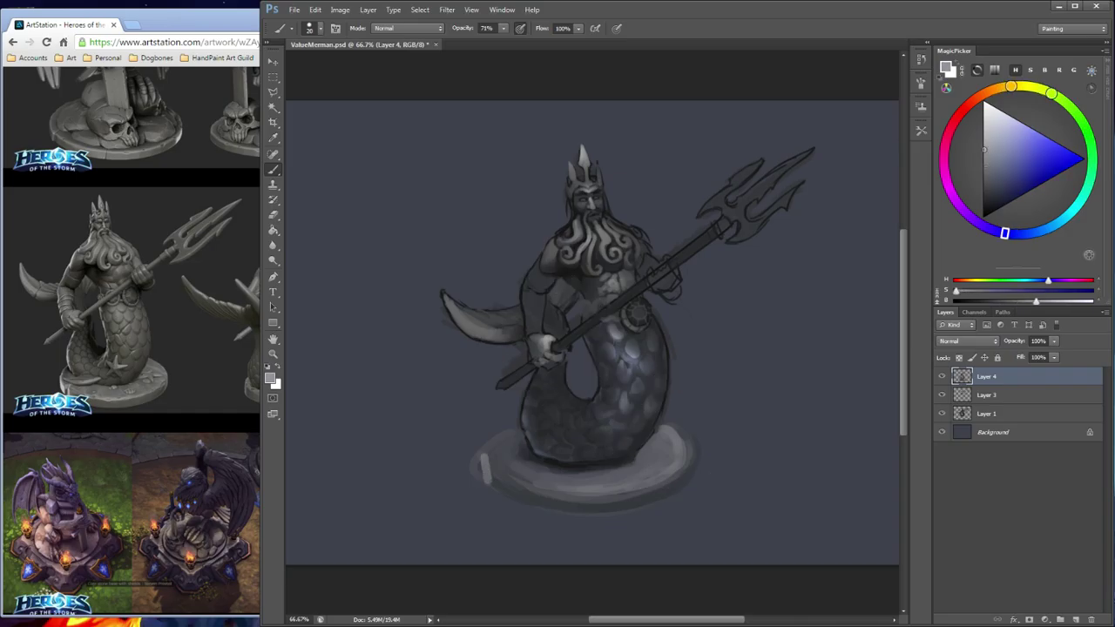
left_click(486, 453, "alt")
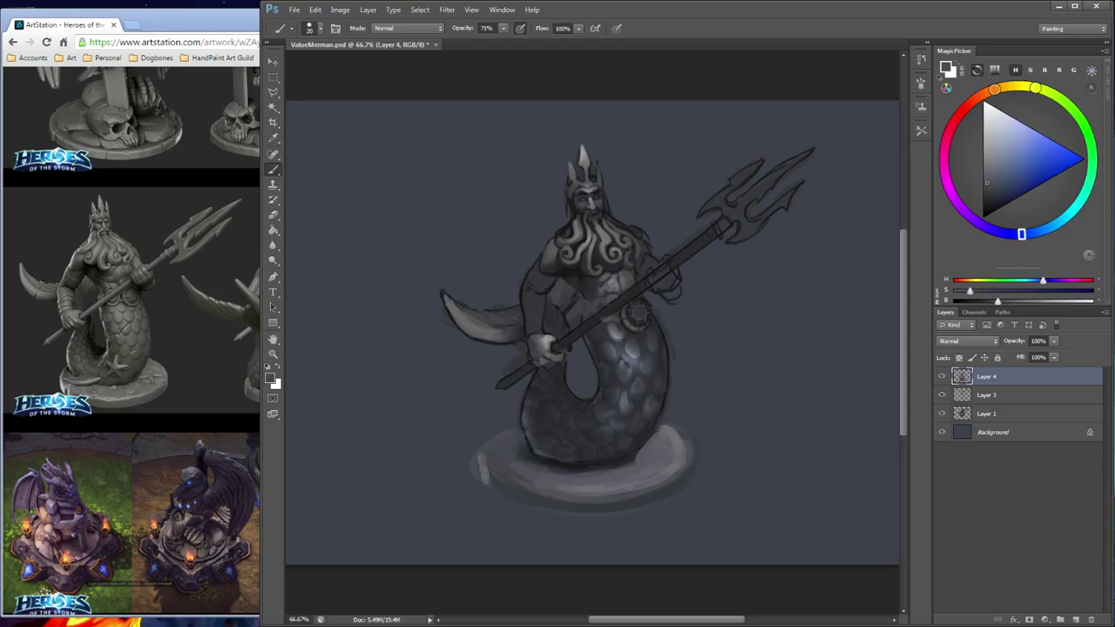
left_click(487, 474, "alt")
left_click_drag(492, 476, 562, 505)
left_click_drag(494, 488, 536, 504)
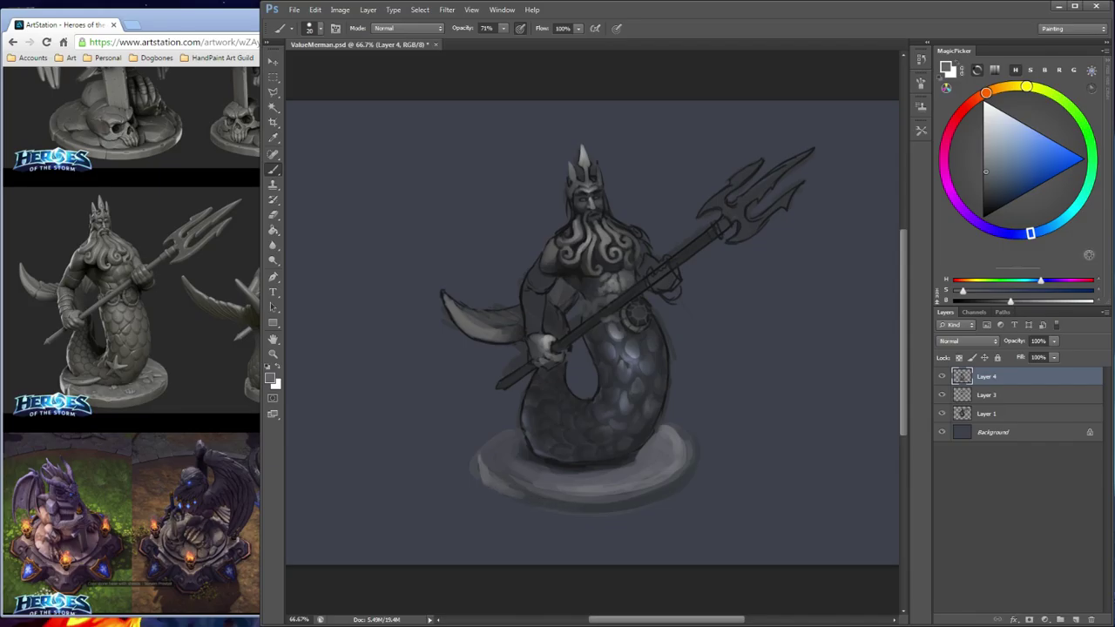
Blend the front side wall of the round base into an even dark band with sampled greys
left_click(538, 505, "alt")
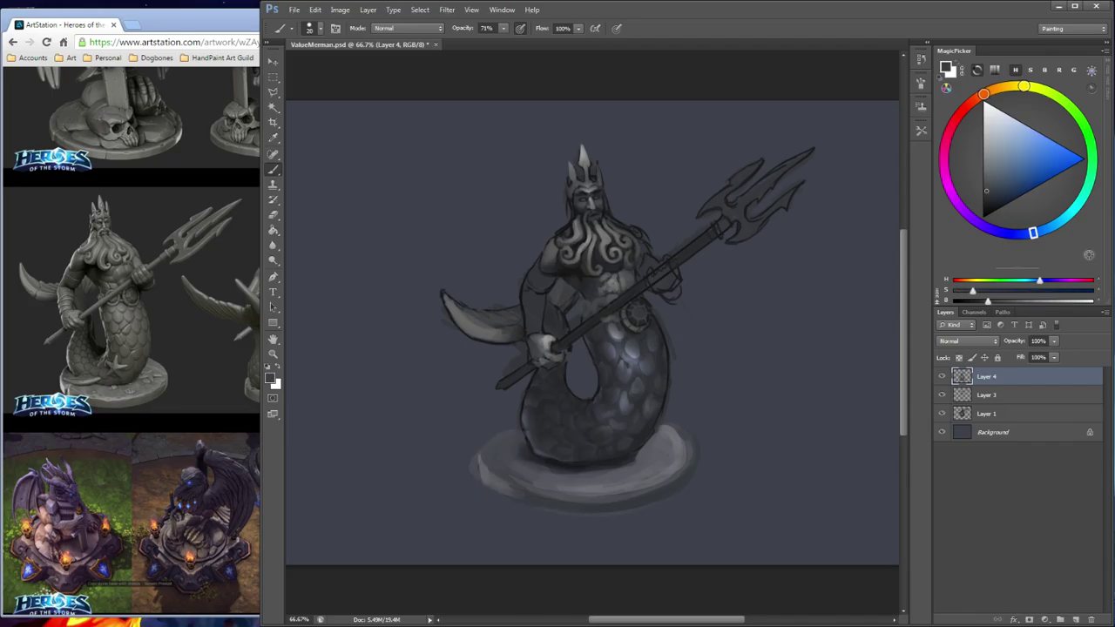
left_click(515, 492, "alt")
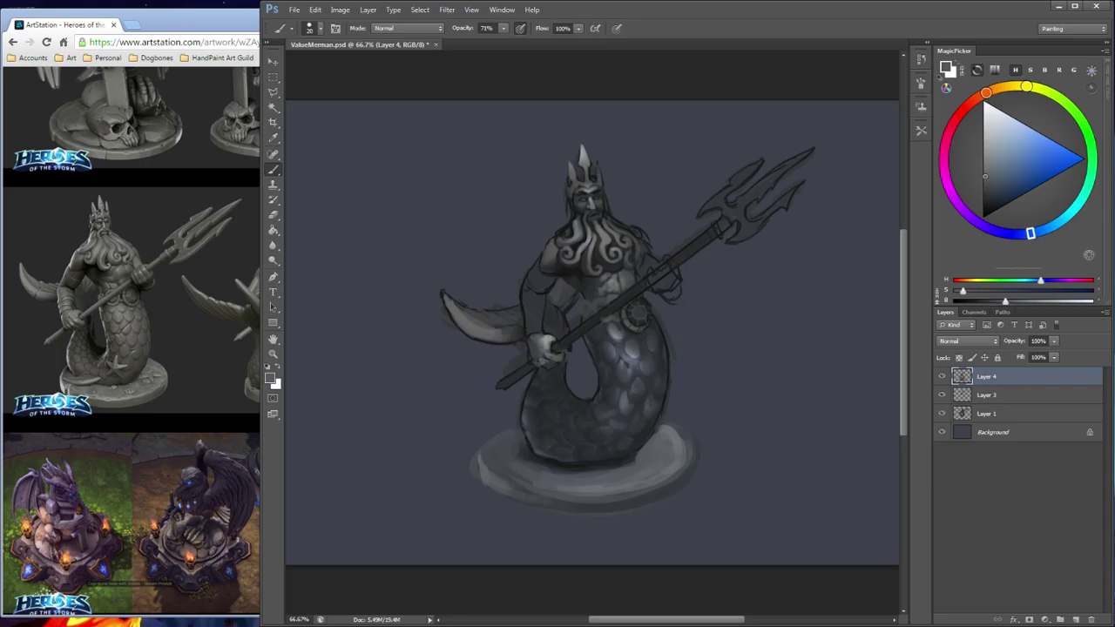
left_click(548, 505, "alt")
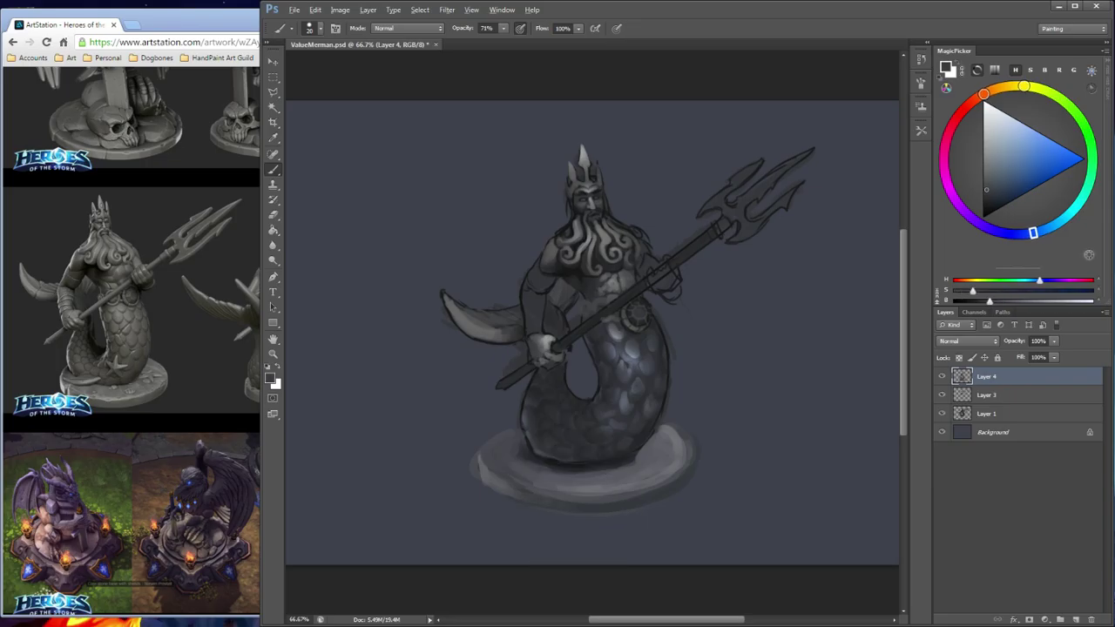
left_click(501, 486, "alt")
left_click_drag(603, 505, 638, 502)
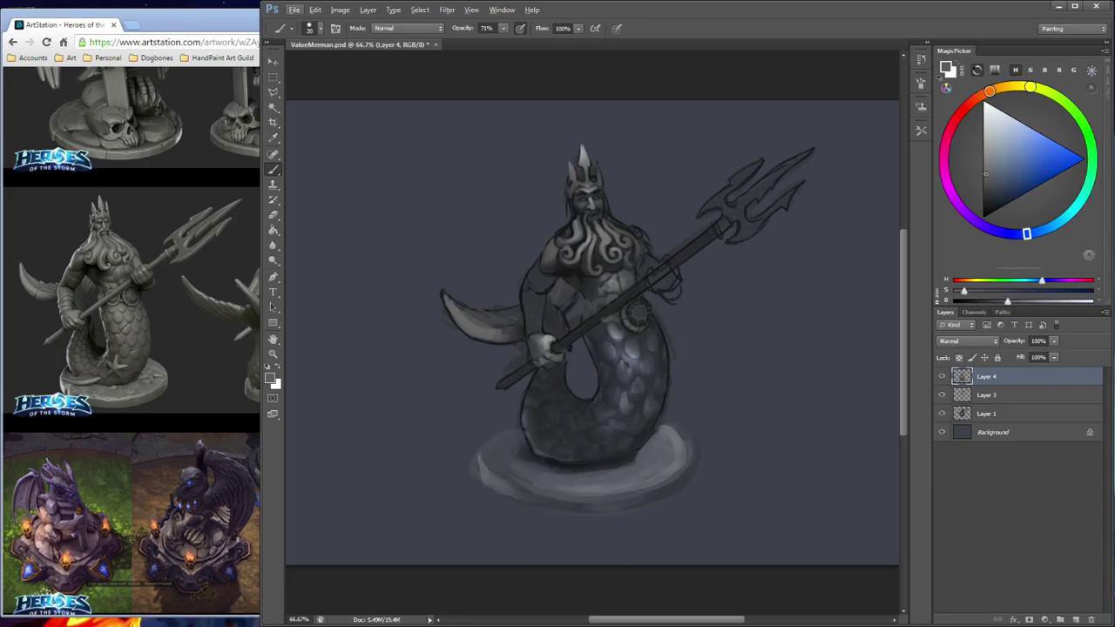
left_click(611, 504, "alt")
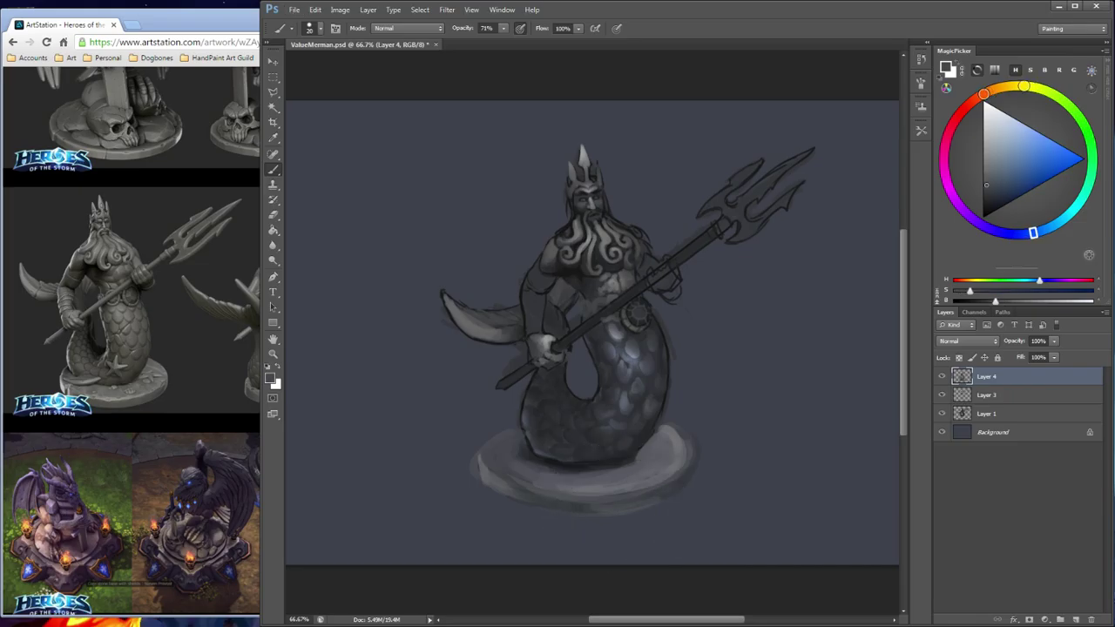
left_click(577, 507, "alt")
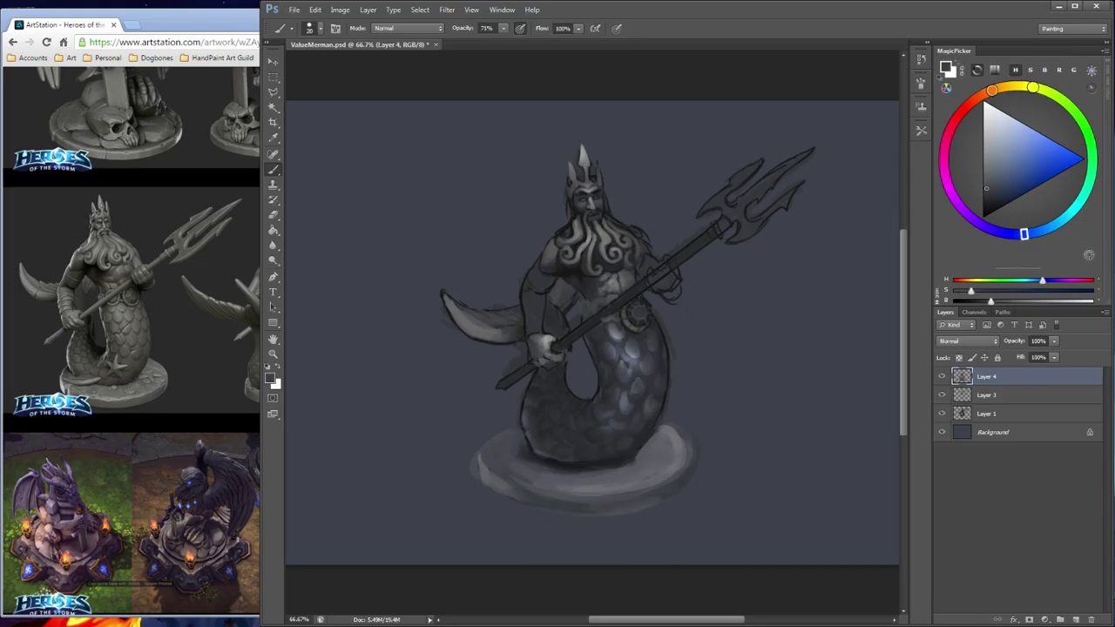
left_click(625, 504, "alt")
left_click(623, 505, "alt")
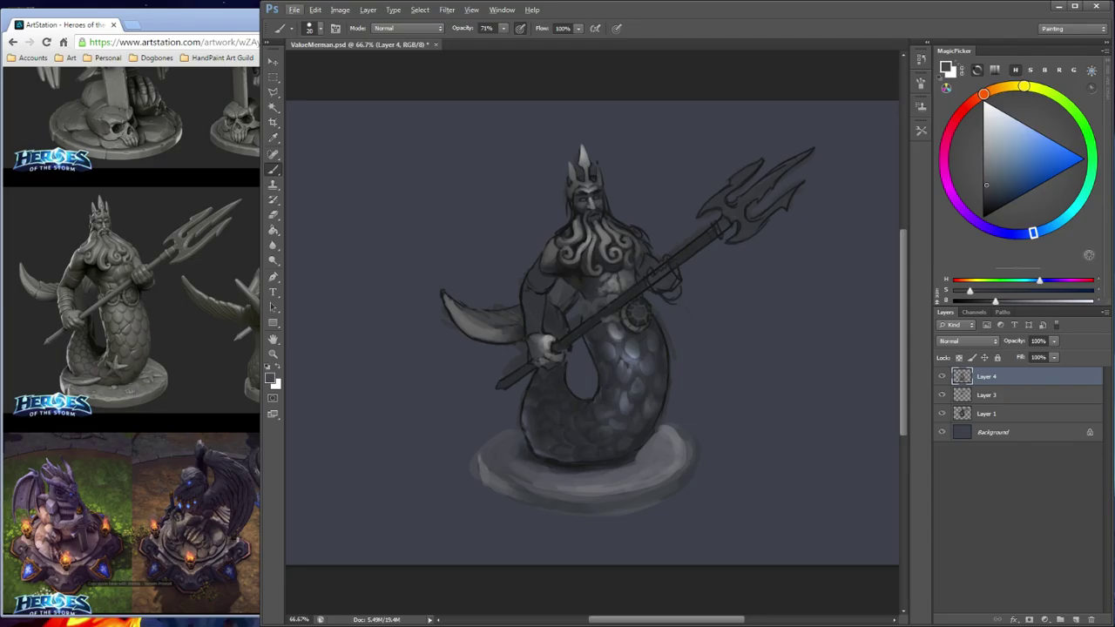
Erase the ragged outer edges of the round base on both sides to get a clean oval silhouette
key("e")
key("Escape")
key("b")
key("e")
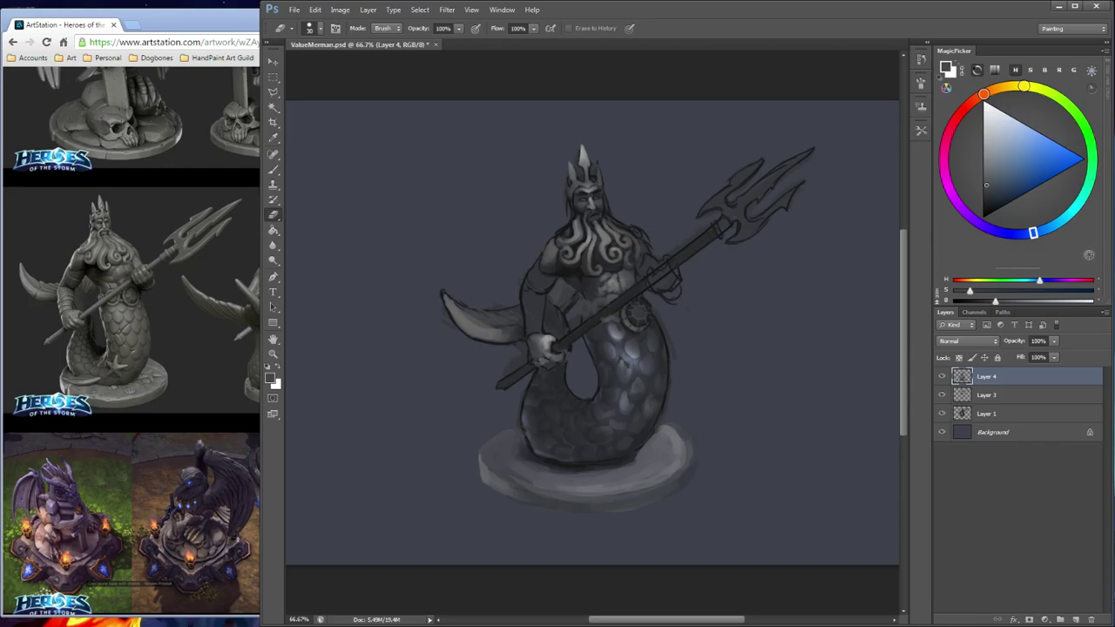
left_click_drag(668, 425, 678, 430)
left_click_drag(692, 443, 693, 462)
key("b")
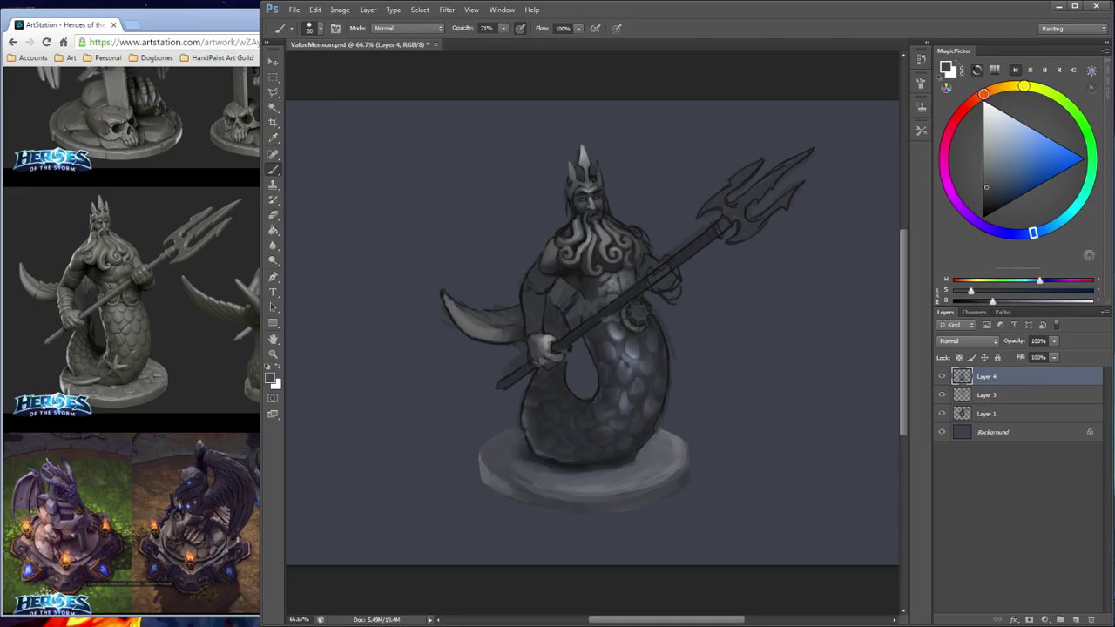
Darken the base's front side wall and soften the shadow under the tail with sampled dark and mid greys
left_click(558, 461, "alt")
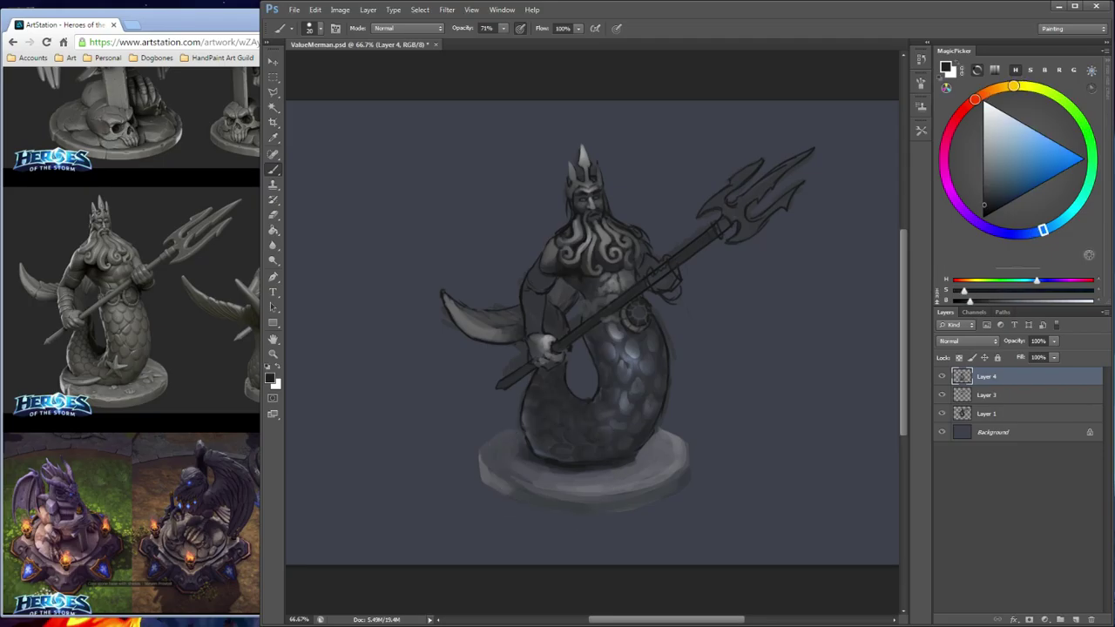
left_click(535, 501, "alt")
left_click(523, 498, "alt")
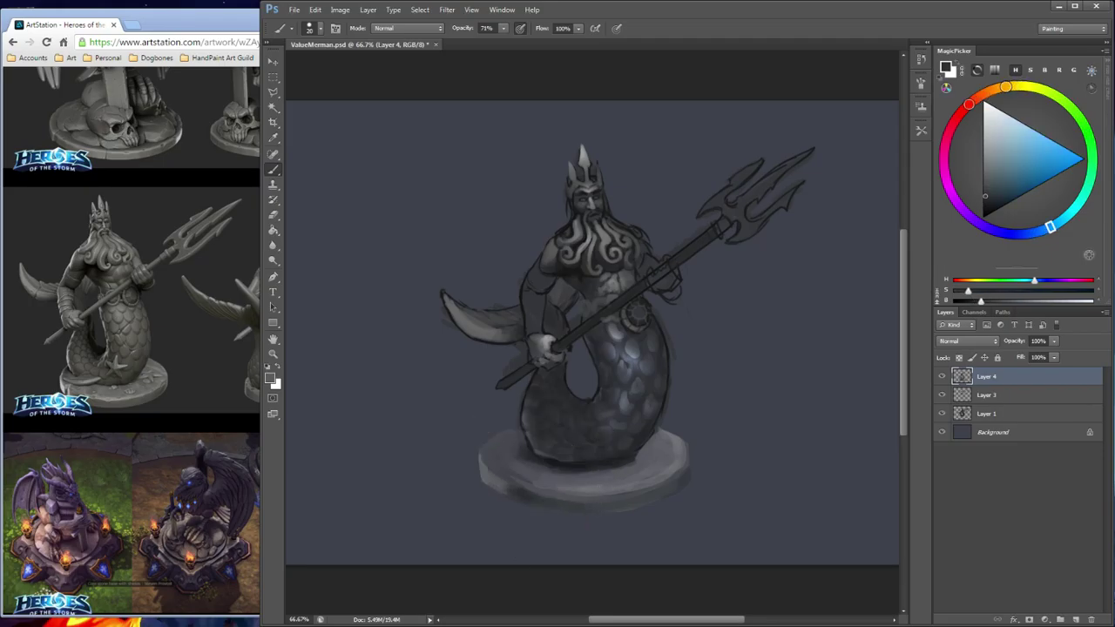
left_click(540, 495, "alt")
left_click(527, 455, "alt")
left_click(521, 463, "alt")
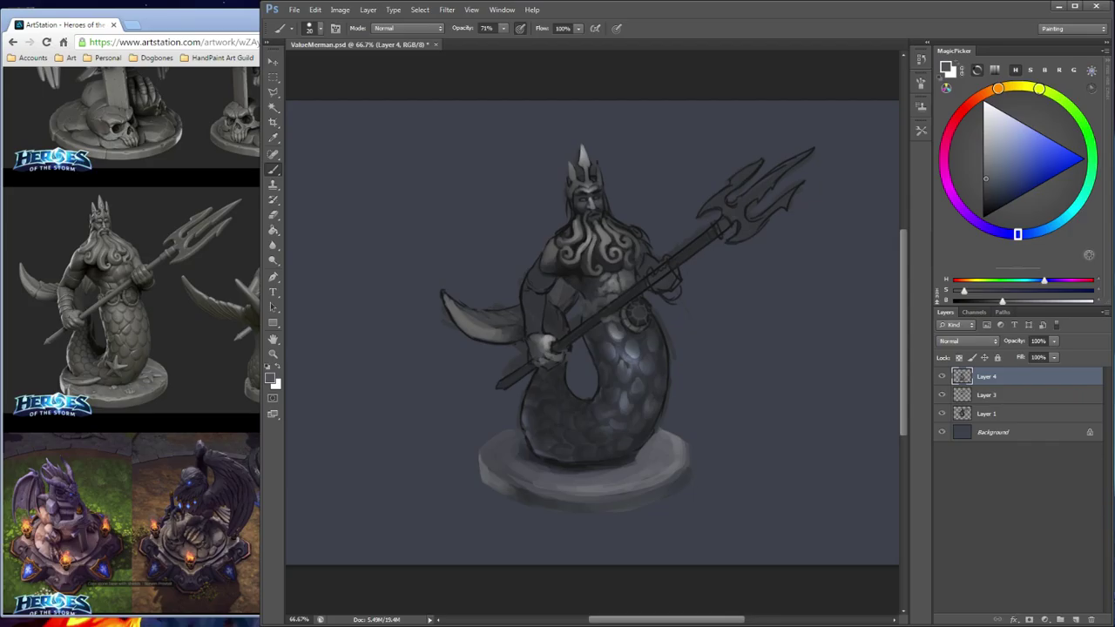
Sharpen the base's right edge and side wall with a smaller brush and sampled greys
key("bracketleft")
left_click(681, 458, "alt")
left_click_drag(688, 448, 690, 478)
left_click(682, 462, "alt")
key("ctrl+z")
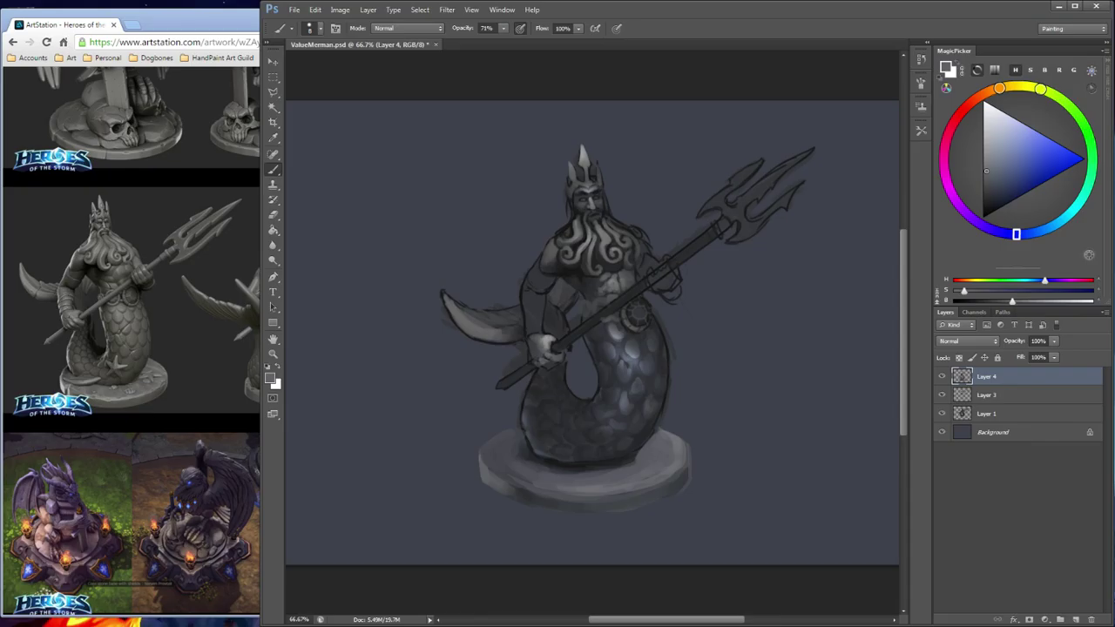
key("e")
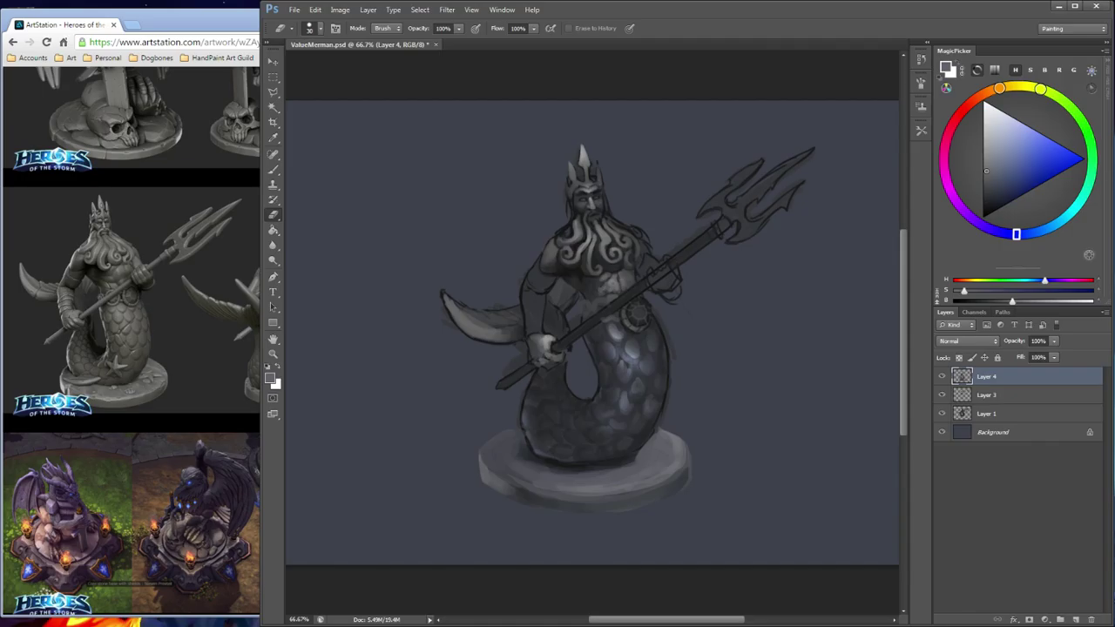
Paint over the forearm above the lower gripping hand with sampled greys to build its form
key("b")
left_click(548, 336, "alt")
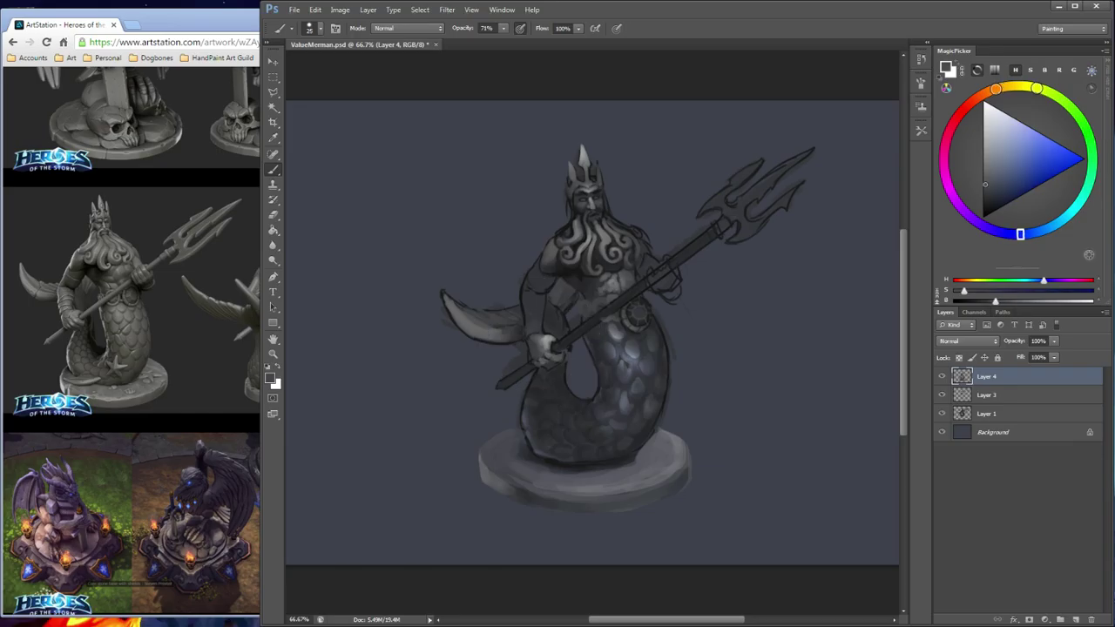
left_click_drag(529, 329, 526, 334)
left_click(525, 323, "alt")
left_click_drag(526, 303, 531, 308)
left_click(528, 310, "alt")
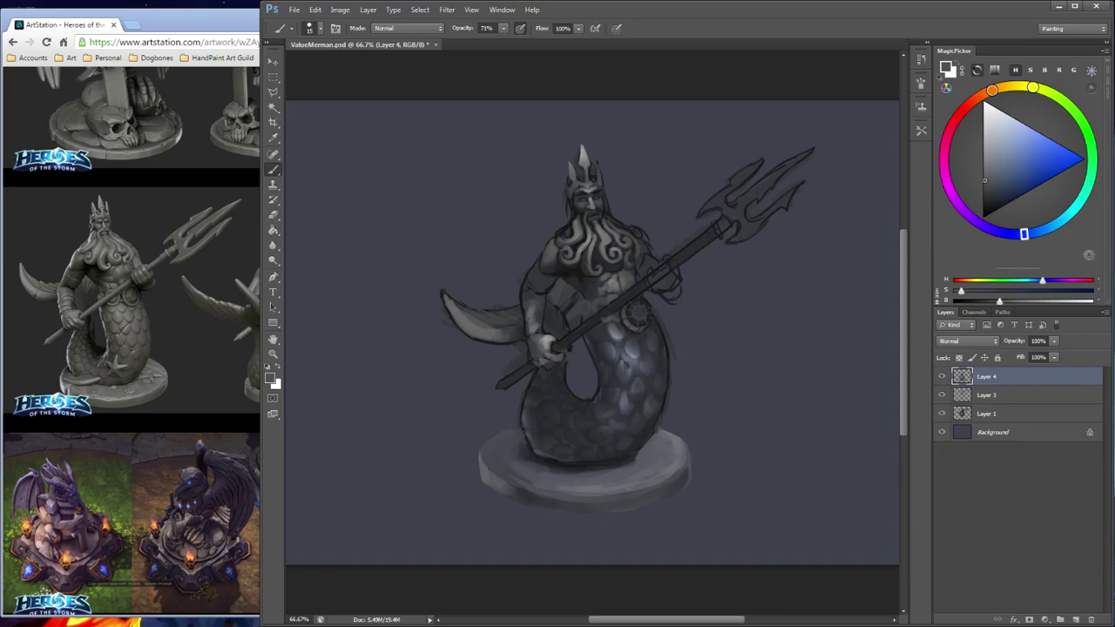
Add light wrapped bands on the lower forearm with a small light grey brush, using pen pressure for brush size
key("bracketleft")
left_click(547, 343, "alt")
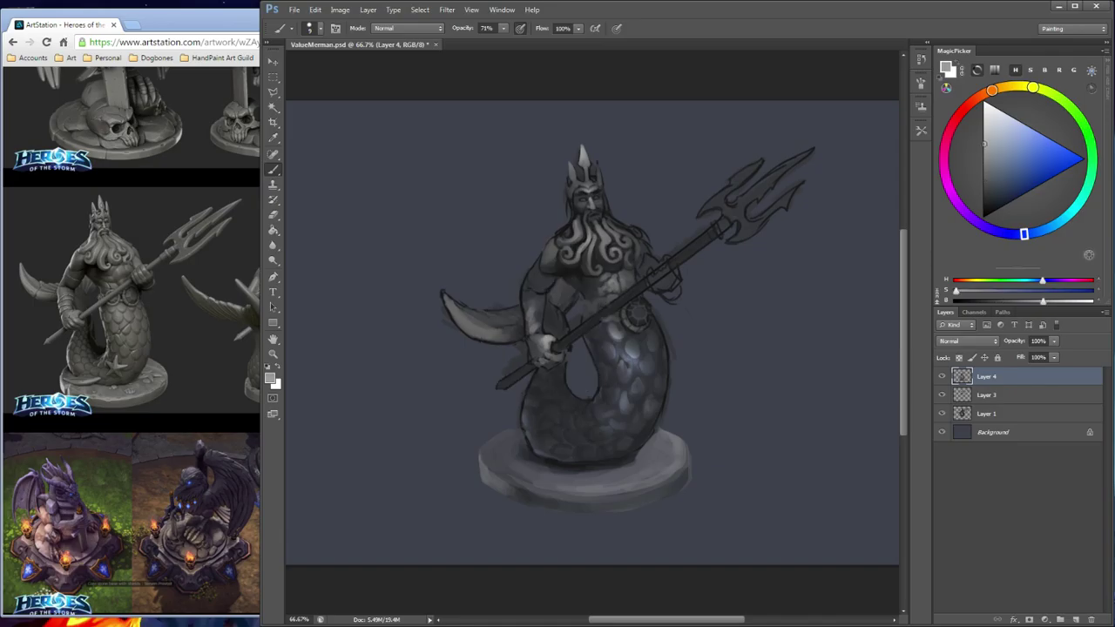
left_click_drag(553, 238, 542, 271)
key("ctrl+alt+z")
left_click(617, 28)
key("ctrl+alt+z")
key("ctrl+alt+z")
left_click_drag(534, 261, 524, 283)
key("ctrl+z")
left_click_drag(521, 299, 525, 347)
left_click_drag(531, 318, 545, 305)
key("ctrl+z")
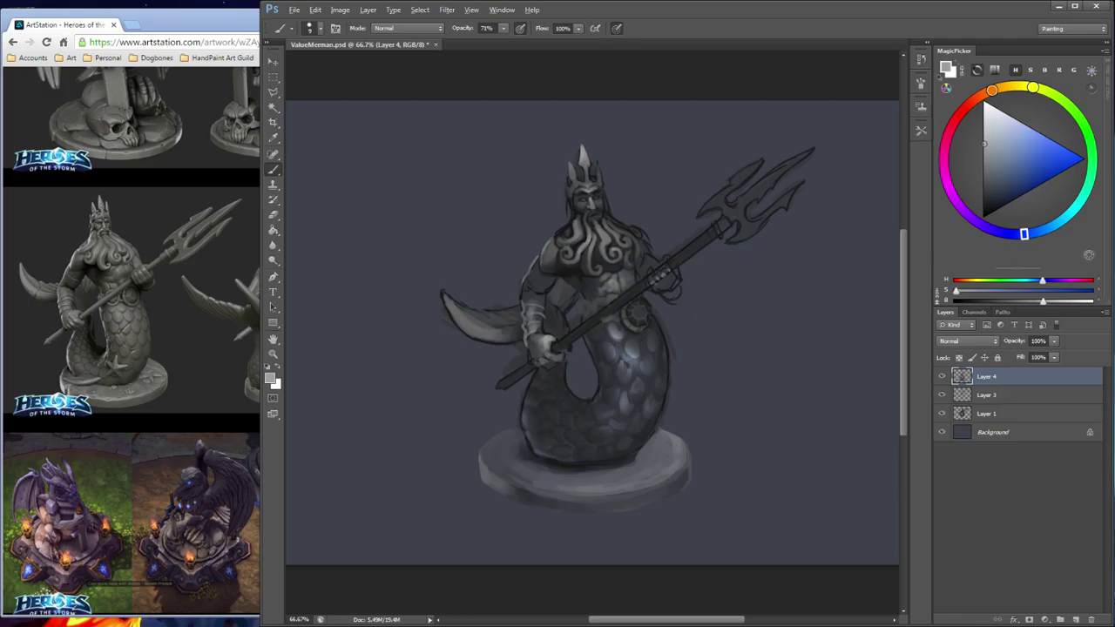
Turn off pressure-controlled brush size and paint the upper hand gripping the trident in a sampled mid grey
left_click(659, 276, "alt")
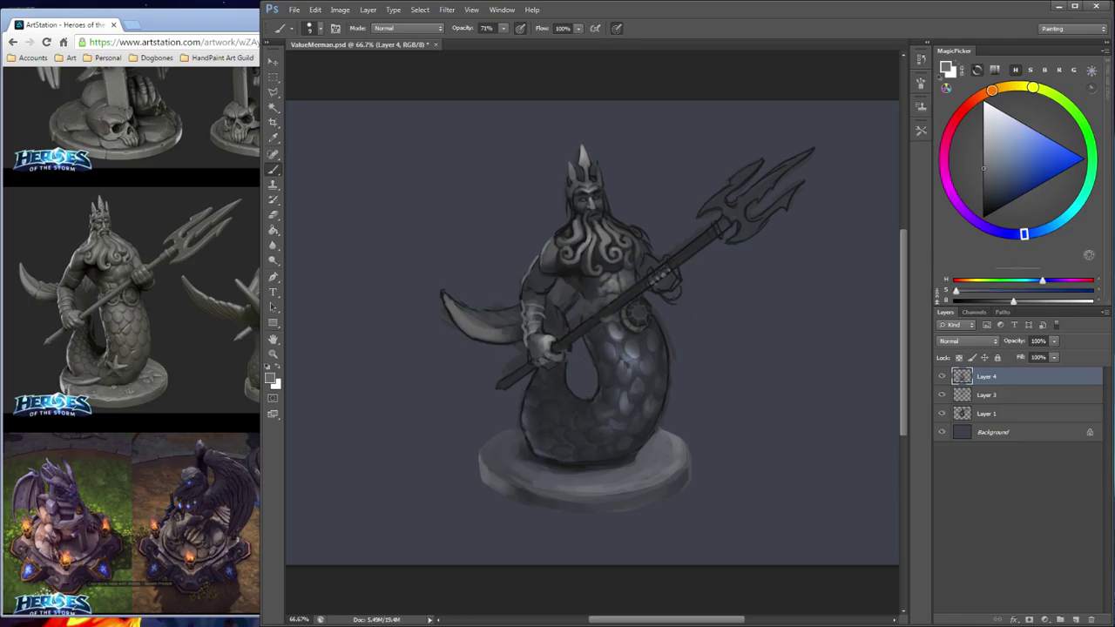
left_click(616, 29)
mouse_move(653, 289)
left_mouse_down()
mouse_move(671, 272)
mouse_move(664, 287)
left_mouse_up()
Fill in the forearm behind the upper gripping hand with sampled dark tones and tidy its edges
left_click(674, 288, "alt")
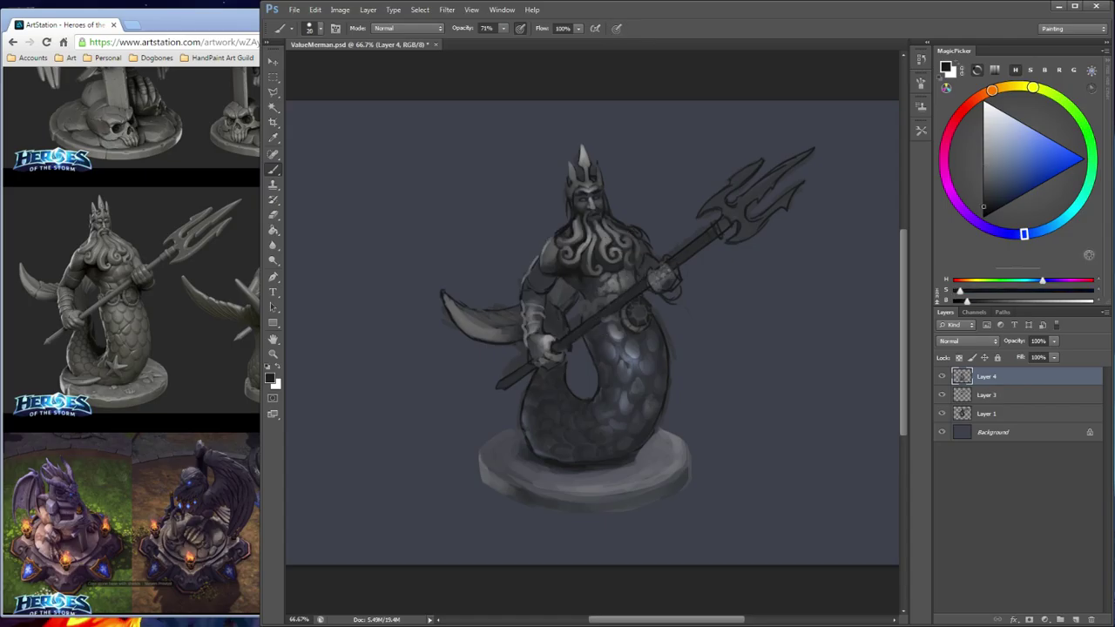
left_click(683, 256, "alt")
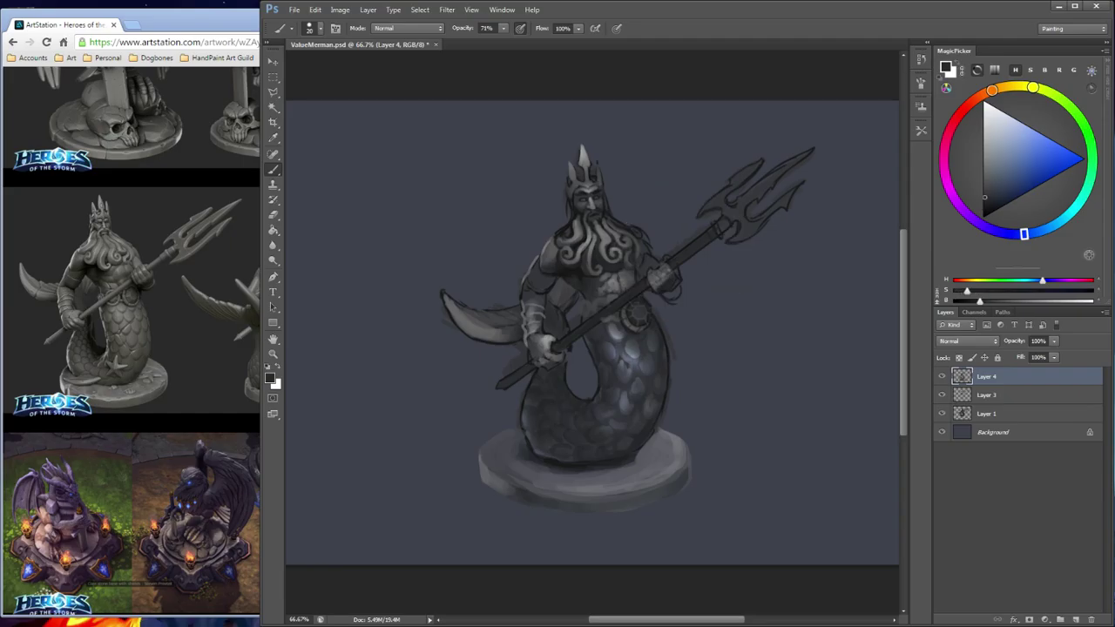
left_click(673, 290, "alt")
left_click(674, 288, "alt")
left_click(677, 261, "alt")
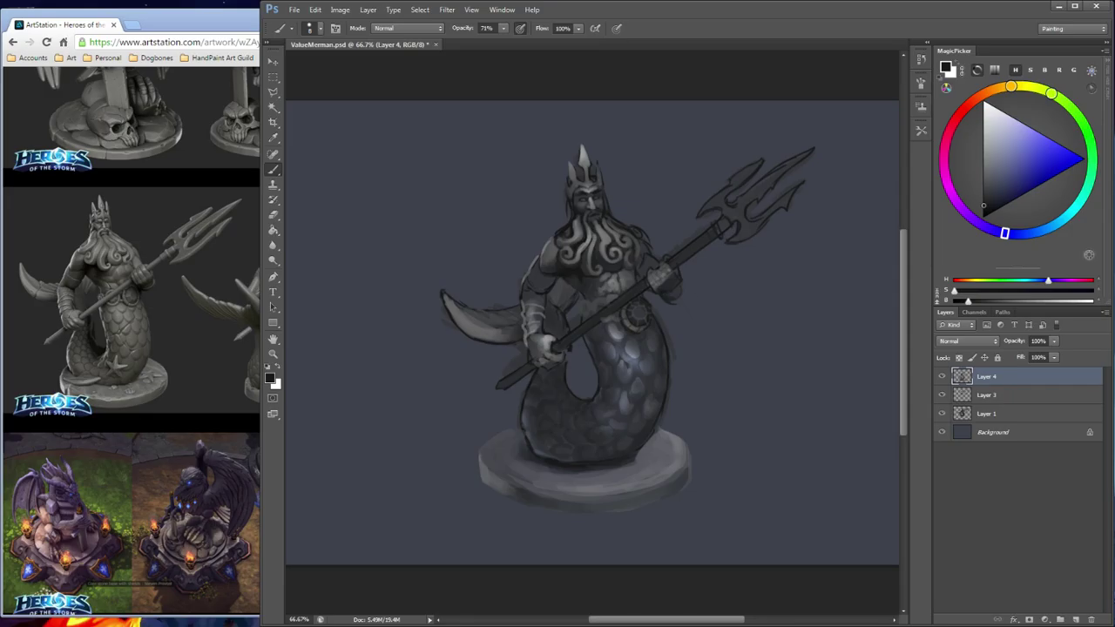
left_click(645, 325, "alt")
key("e")
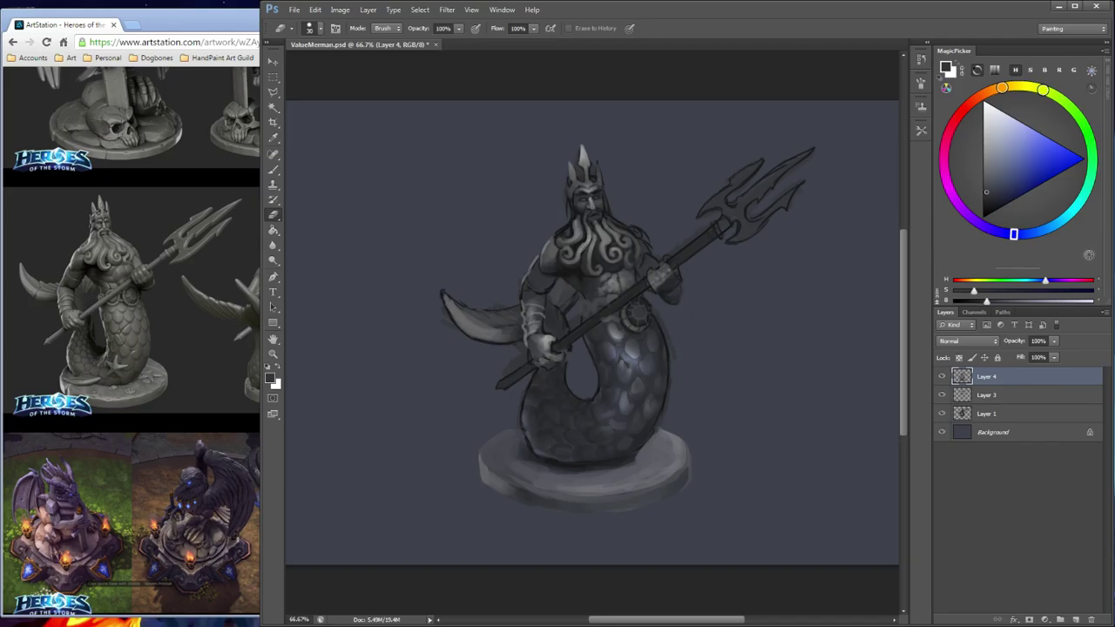
key("b")
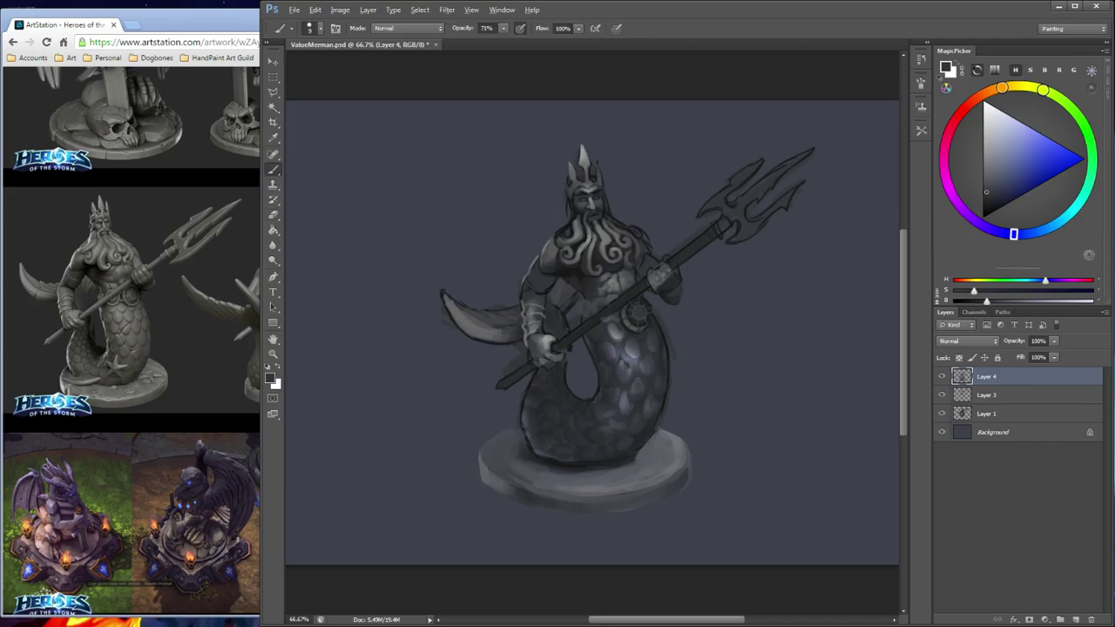
Refine the king's face and moustache with a tiny brush, using sampled light and dark greys
left_click(591, 205, "alt")
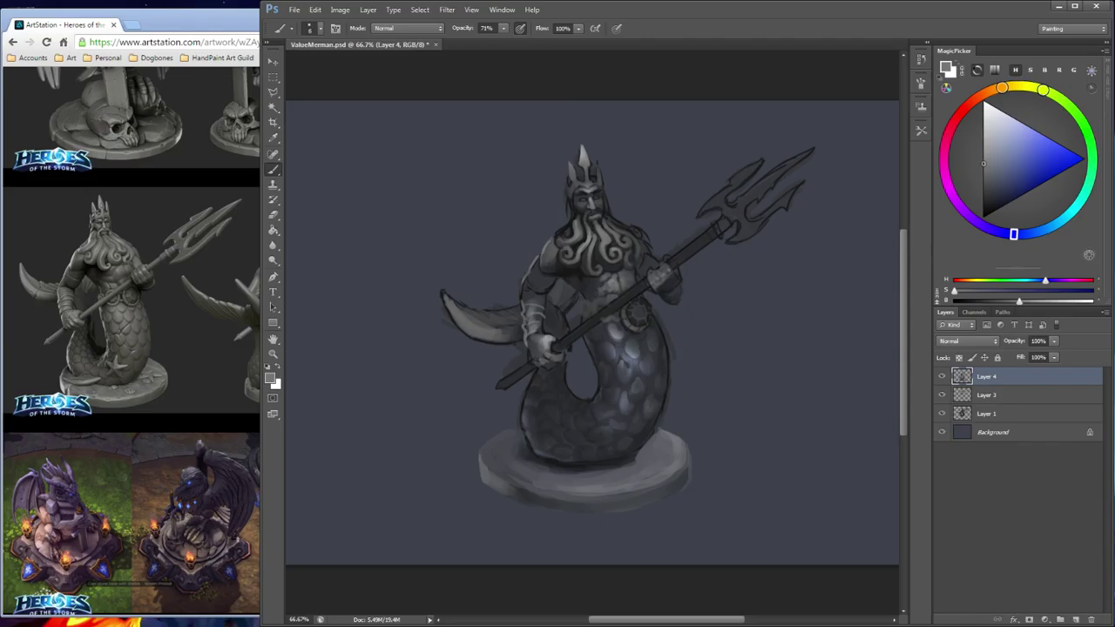
left_click(594, 215, "alt")
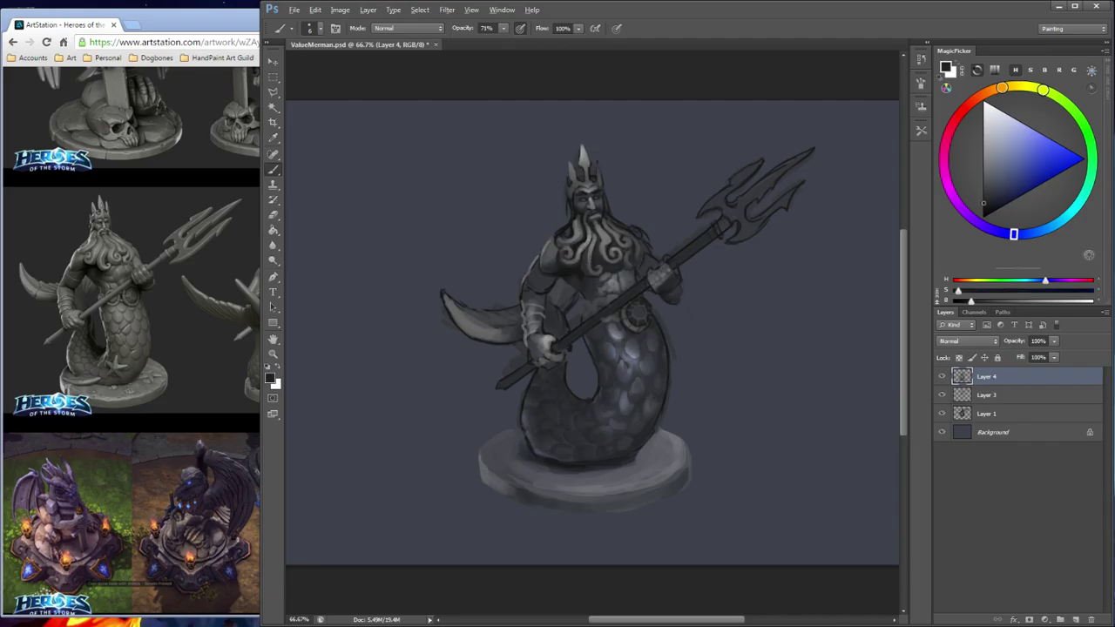
left_click(594, 213, "alt")
left_click(595, 213, "alt")
left_click(598, 201, "alt")
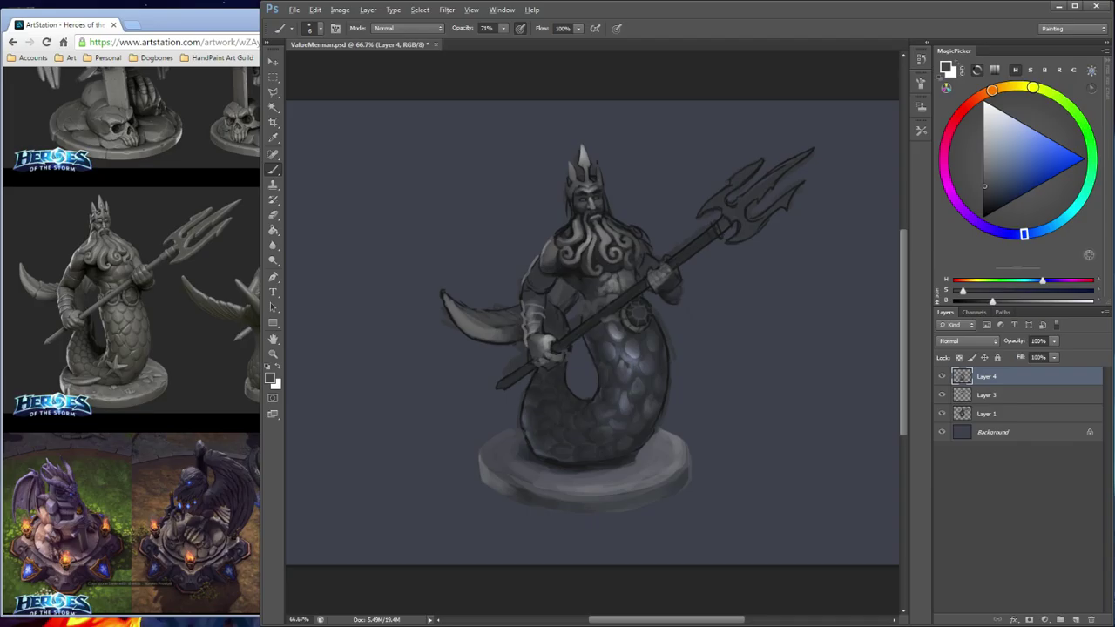
left_click(596, 206, "alt")
left_click(588, 238, "alt")
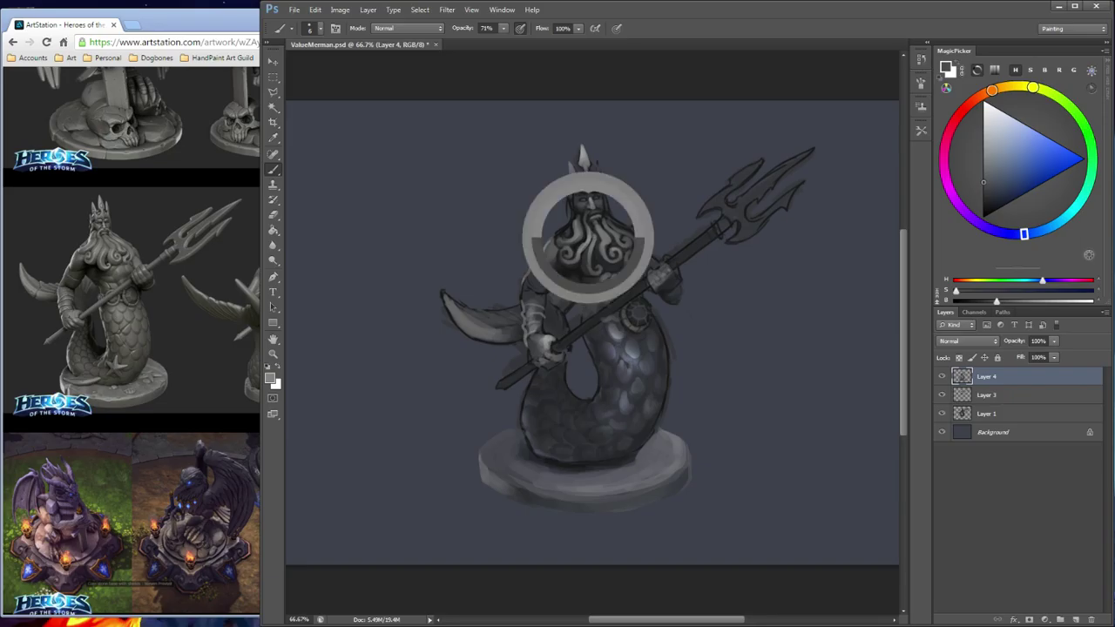
left_click_drag(589, 211, 583, 220)
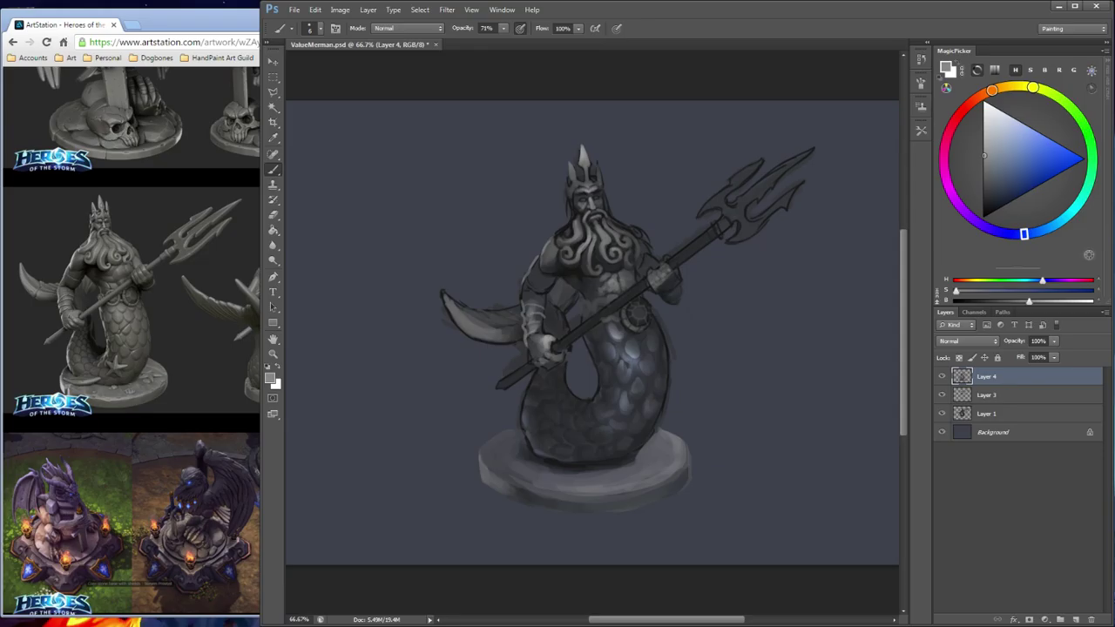
Paint dark shadows below the chest and along the side of the abdomen with a sampled near-black
left_click(577, 270, "alt")
left_click_drag(580, 280, 563, 295)
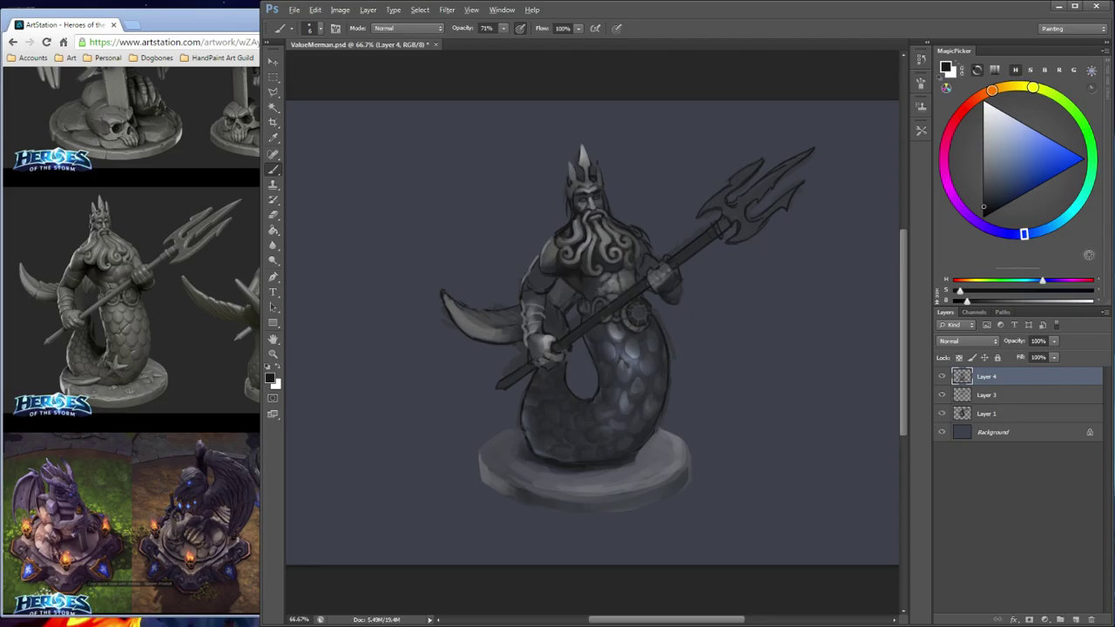
Enlarge the brush to 10 px and model the side of the torso with sampled mid grey and near-black
left_click(495, 325, "alt")
key("bracketright")
key("bracketright")
key("bracketright")
key("bracketright")
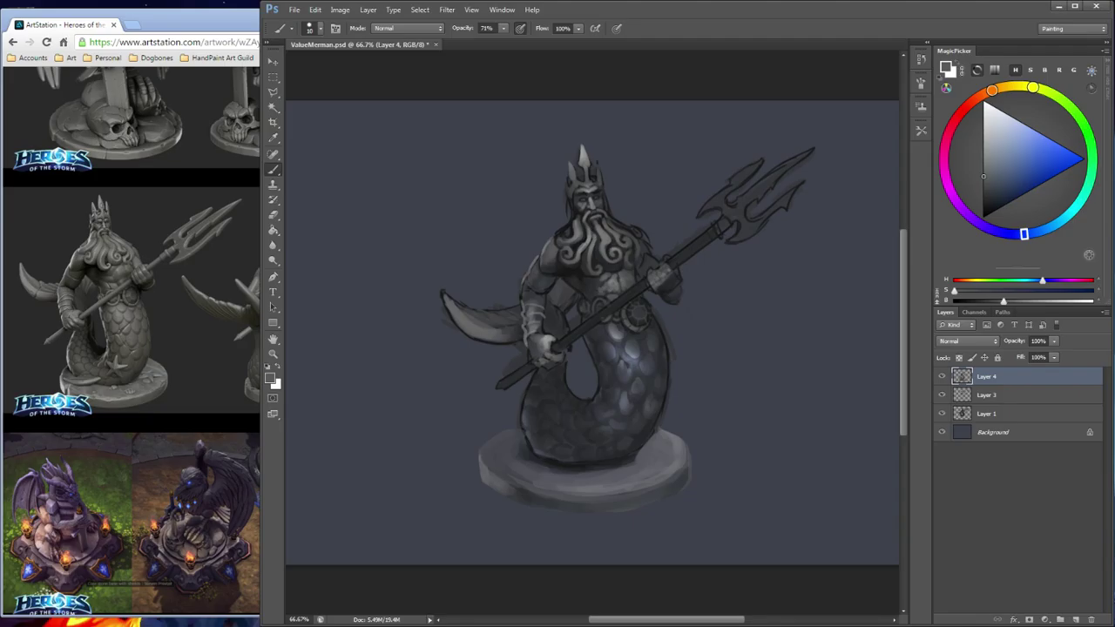
left_click(562, 271, "alt")
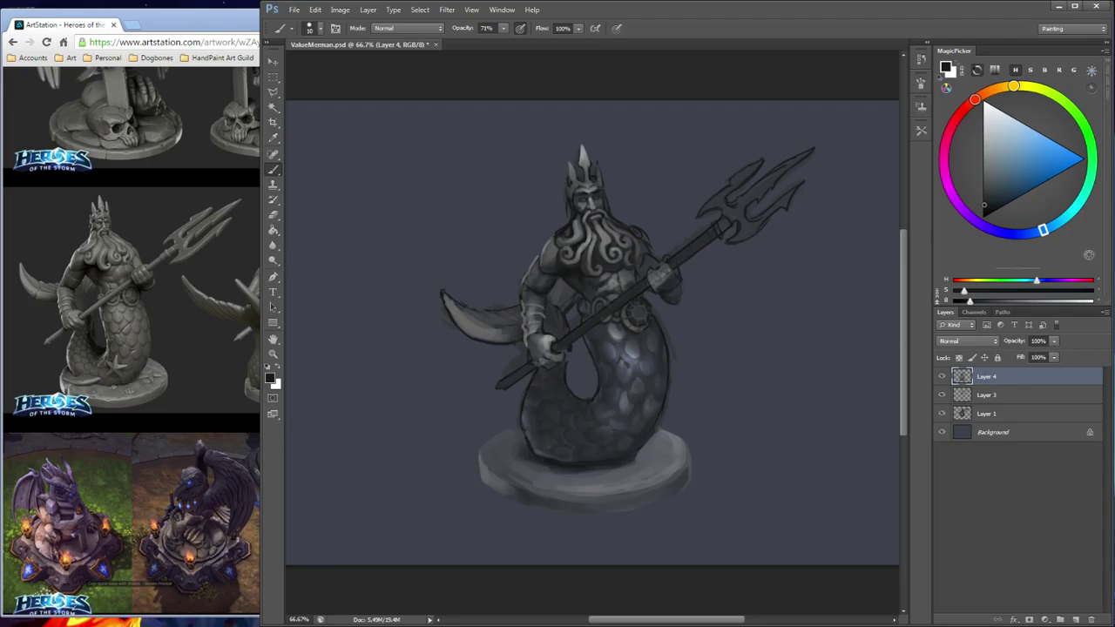
Shade the forearm below the upper gripping hand with grey tones sampled from the hand
left_click(660, 282, "alt")
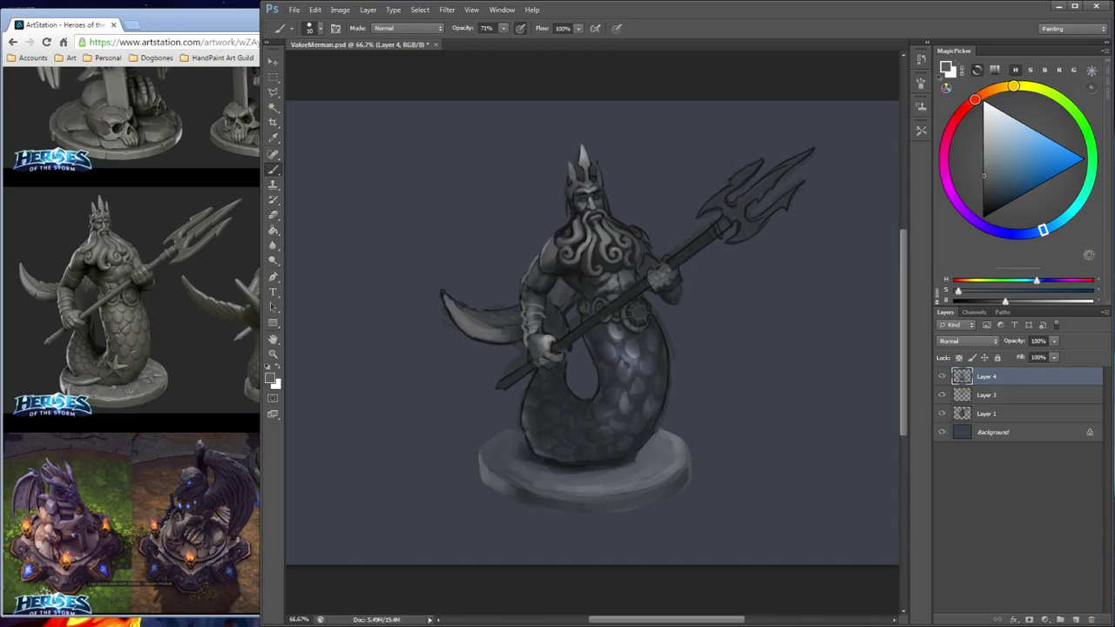
left_click(664, 282, "alt")
left_click_drag(668, 297, 674, 301)
left_click(676, 290, "alt")
left_click(674, 293, "alt")
left_click_drag(664, 299, 678, 303)
left_click(669, 302)
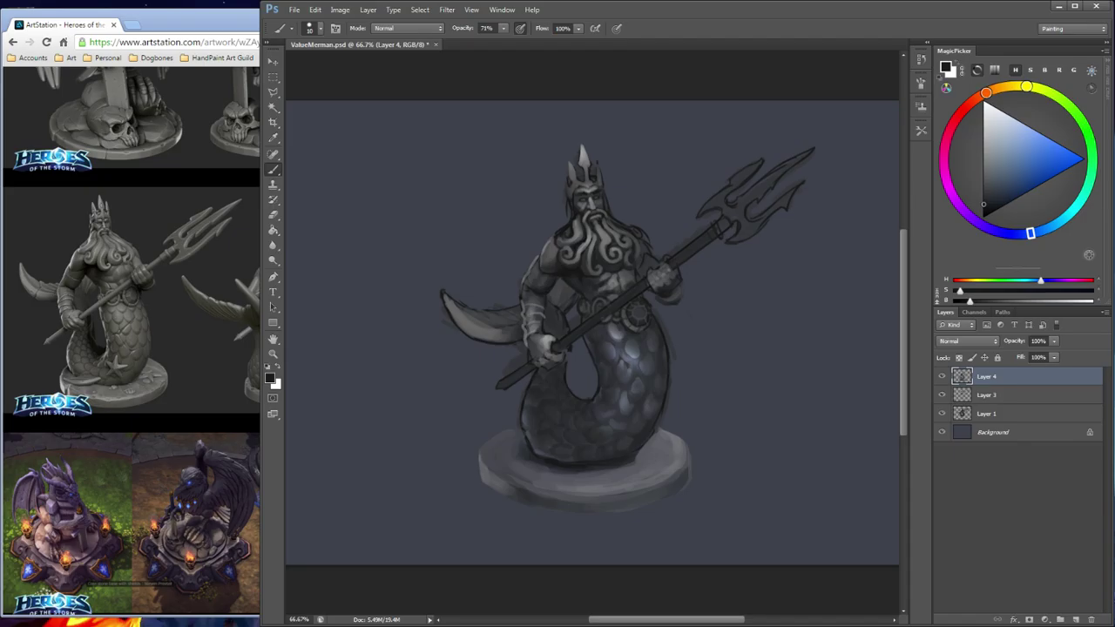
Brighten the trident's shaft from its lower end to the head with a sampled mid grey
left_click(668, 289, "alt")
left_click_drag(499, 384, 514, 376)
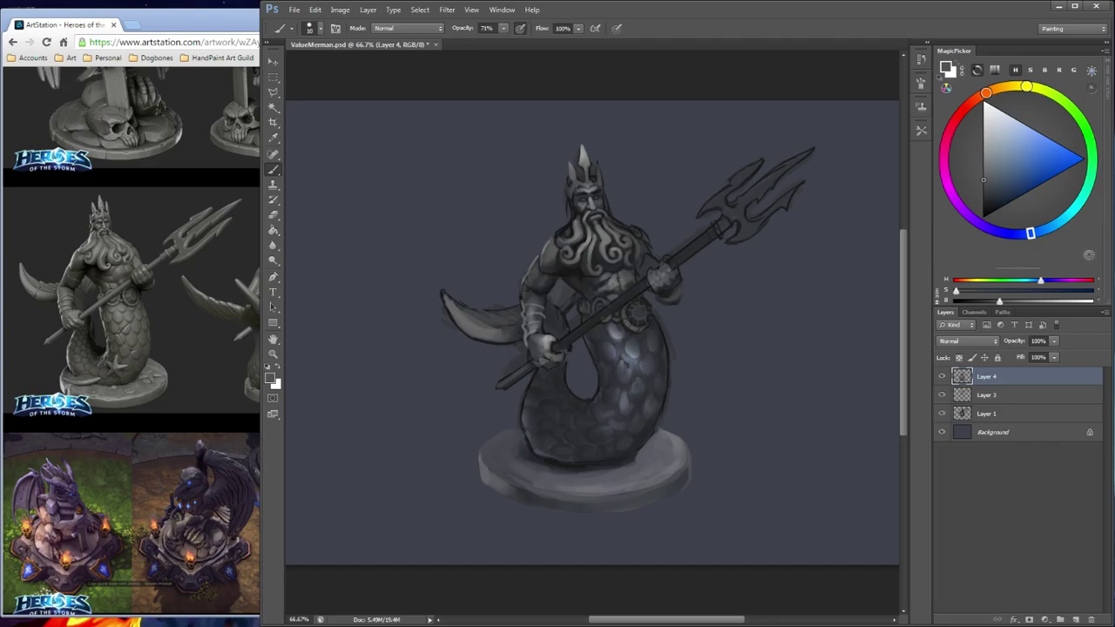
left_click_drag(590, 322, 708, 235)
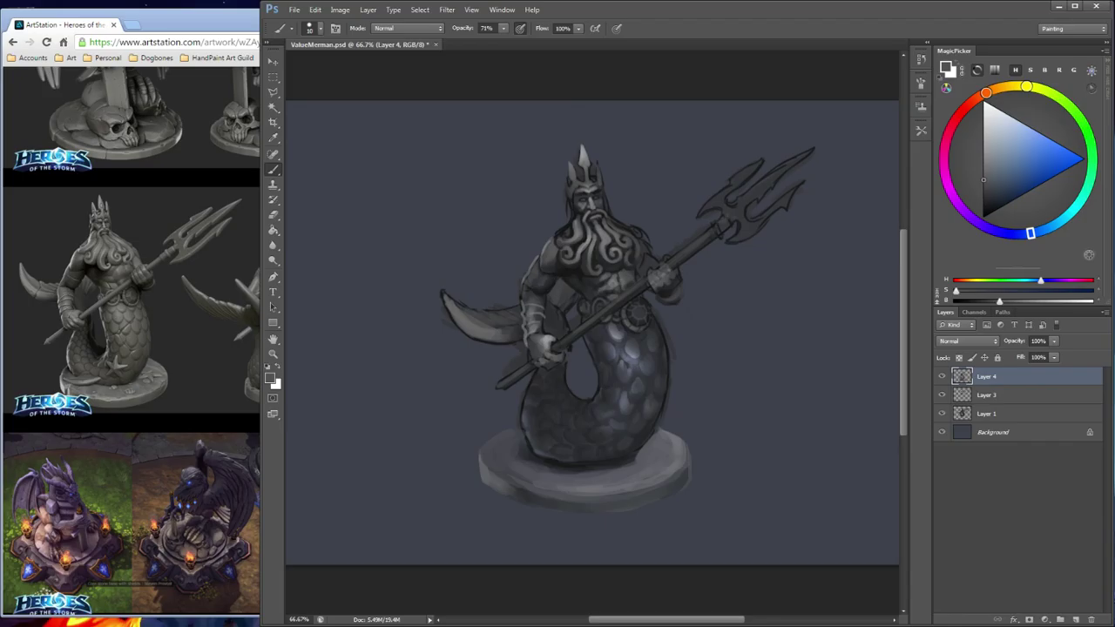
Paint grey over the dark outlines of the trident's prongs and reshape the head with a sampled dark tone
mouse_move(736, 175)
left_mouse_down()
mouse_move(753, 164)
mouse_move(730, 187)
left_mouse_up()
mouse_move(808, 153)
left_mouse_down()
mouse_move(761, 179)
mouse_move(754, 203)
mouse_move(801, 185)
left_mouse_up()
left_click_drag(745, 239, 770, 216)
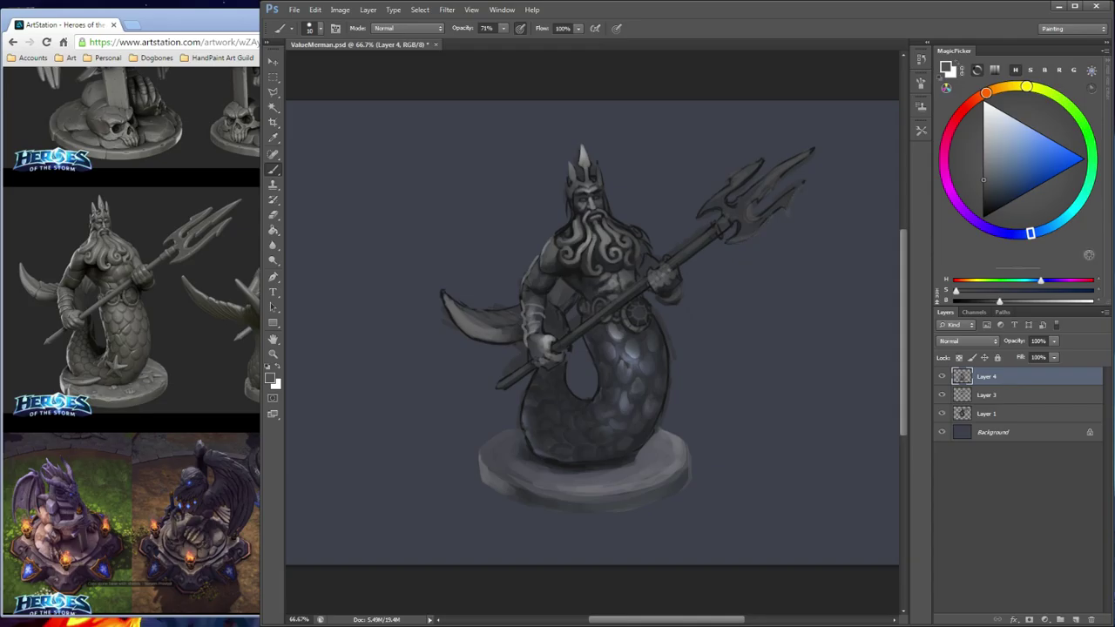
left_click(741, 192, "alt")
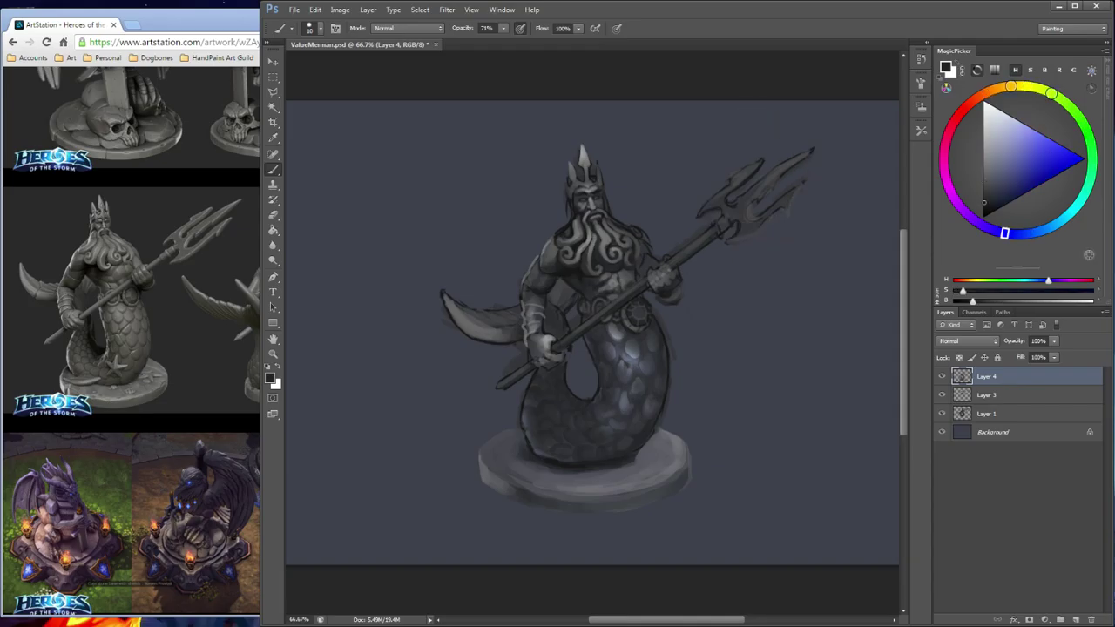
mouse_move(731, 245)
left_mouse_down()
mouse_move(797, 194)
mouse_move(775, 182)
left_mouse_up()
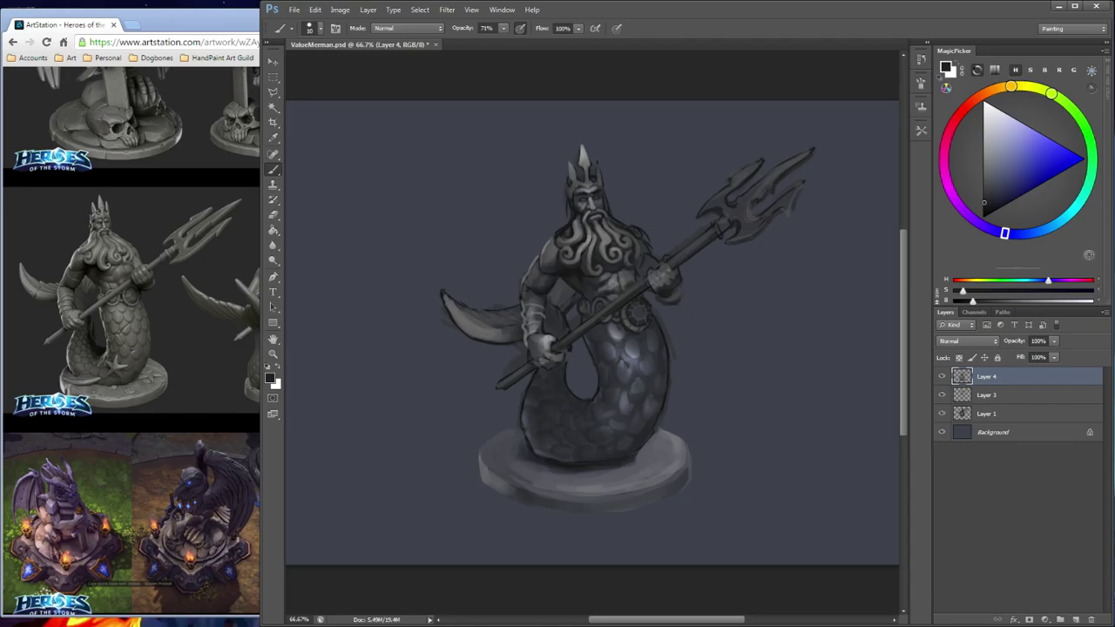
Paint lobes along the upper edge of the tail fin with grey tones sampled from the fin
left_click(465, 322, "alt")
left_click(481, 318, "alt")
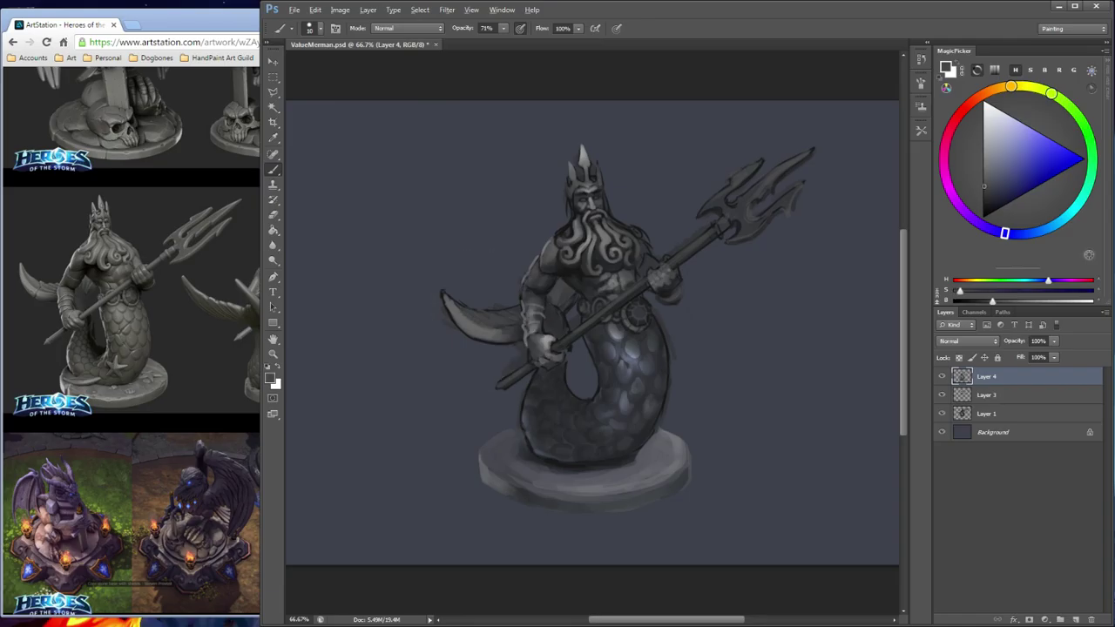
left_click(484, 319, "alt")
left_click(474, 330, "alt")
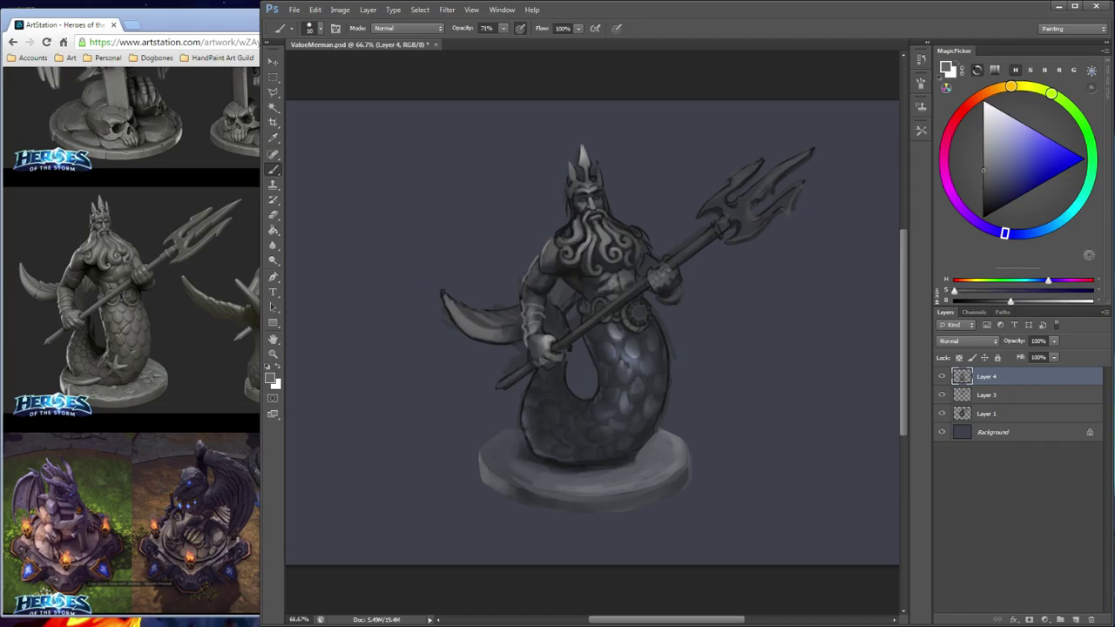
left_click_drag(467, 308, 521, 307)
left_click(512, 315, "alt")
left_click(507, 312, "alt")
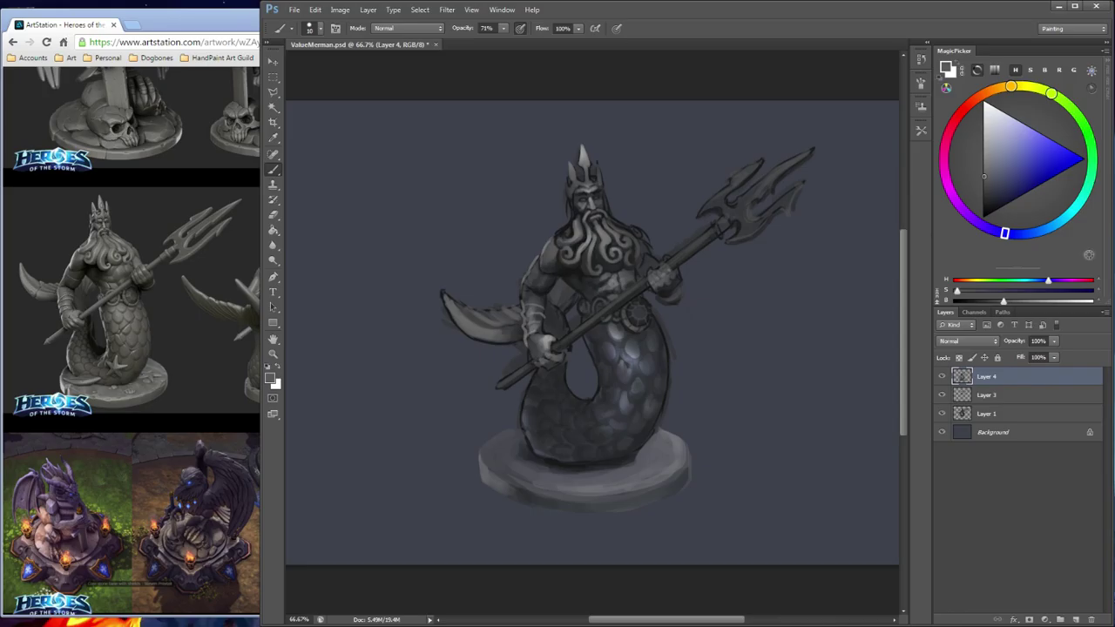
Build up soft ridges across the middle of the tail fin with sampled light and dark greys
left_click(468, 313, "alt")
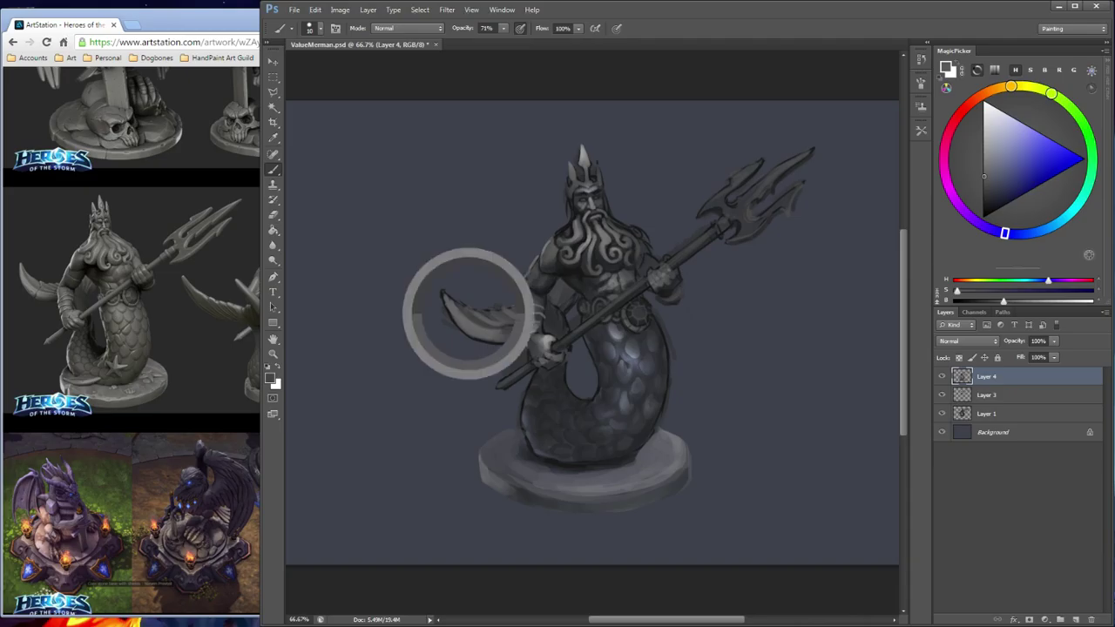
left_click_drag(484, 329, 492, 333)
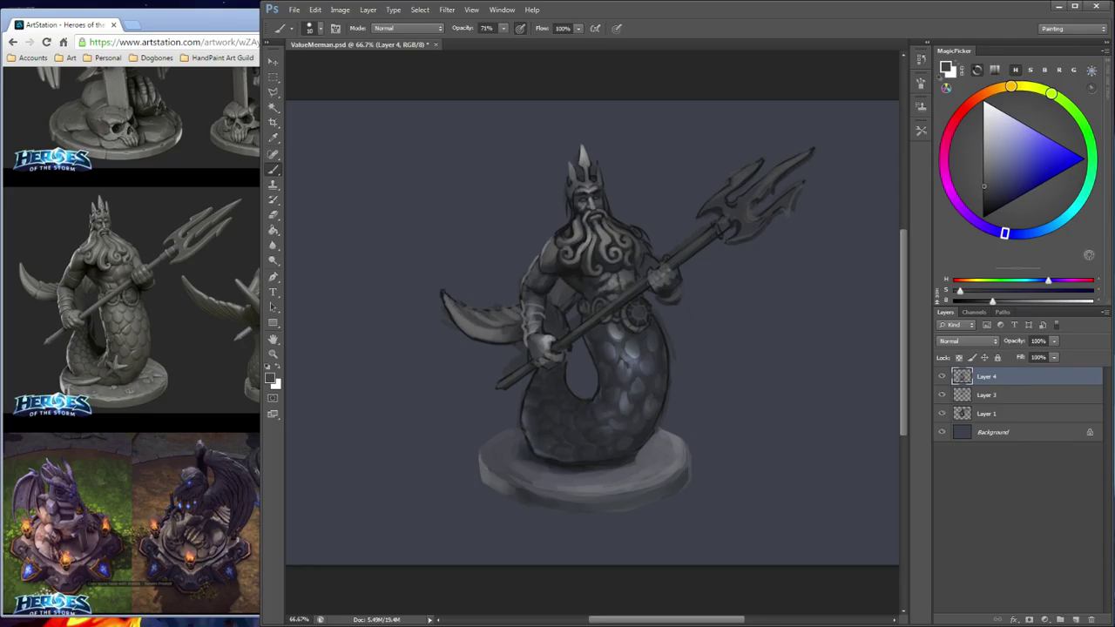
left_click_drag(461, 317, 481, 328)
left_click(485, 326, "alt")
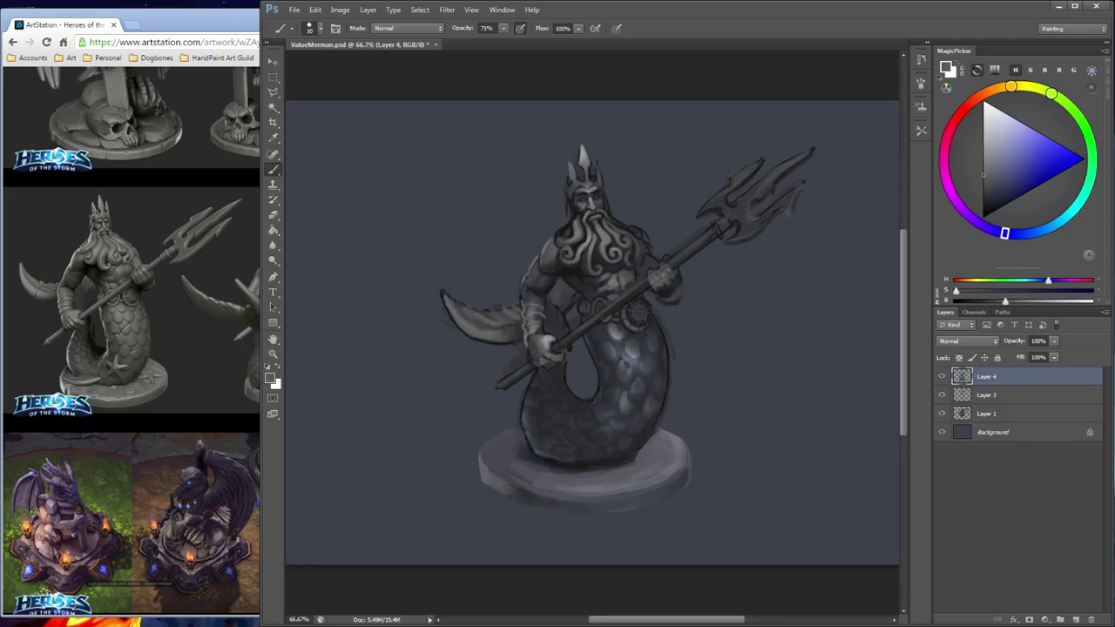
left_click_drag(476, 321, 493, 326)
Clean up the tail fin and paint dark creases between its lobes with sampled dark tones
key("e")
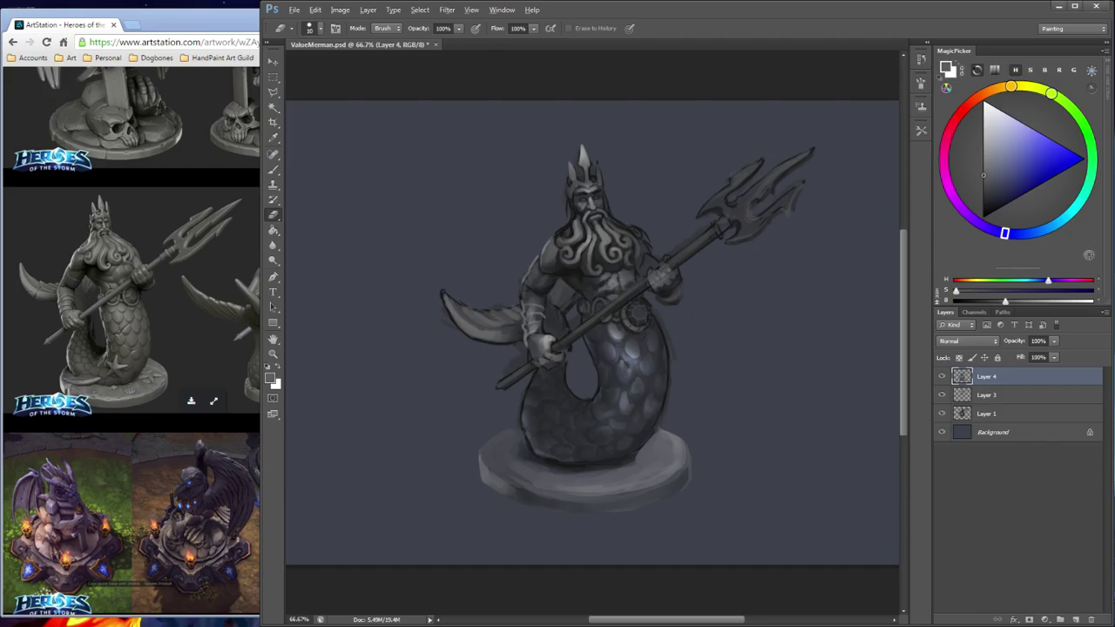
key("b")
left_click(514, 334, "alt")
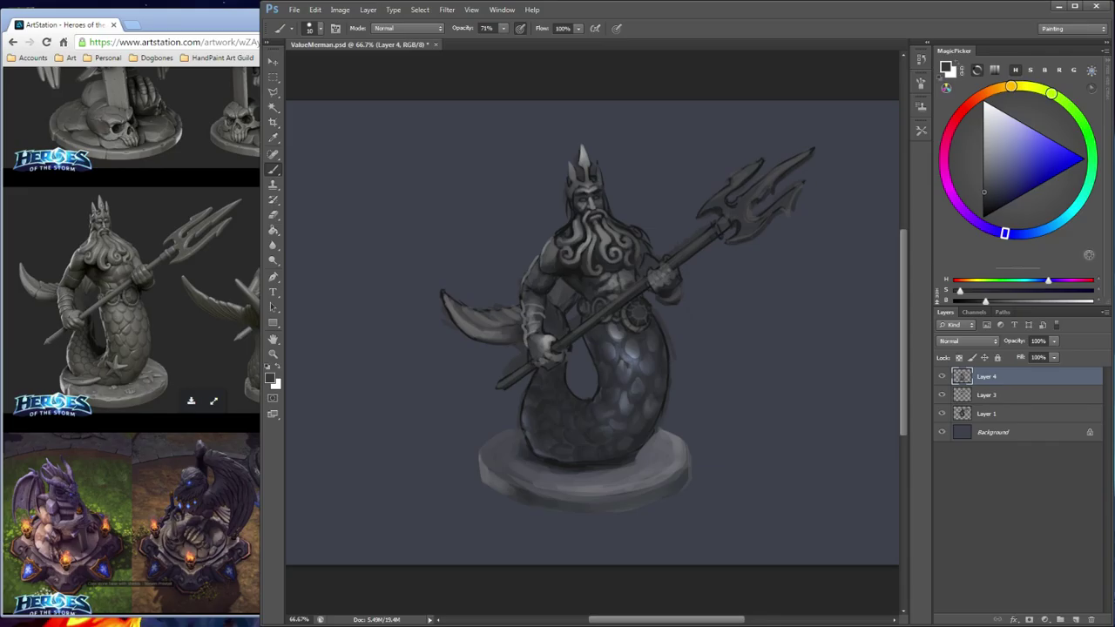
left_click(473, 339, "alt")
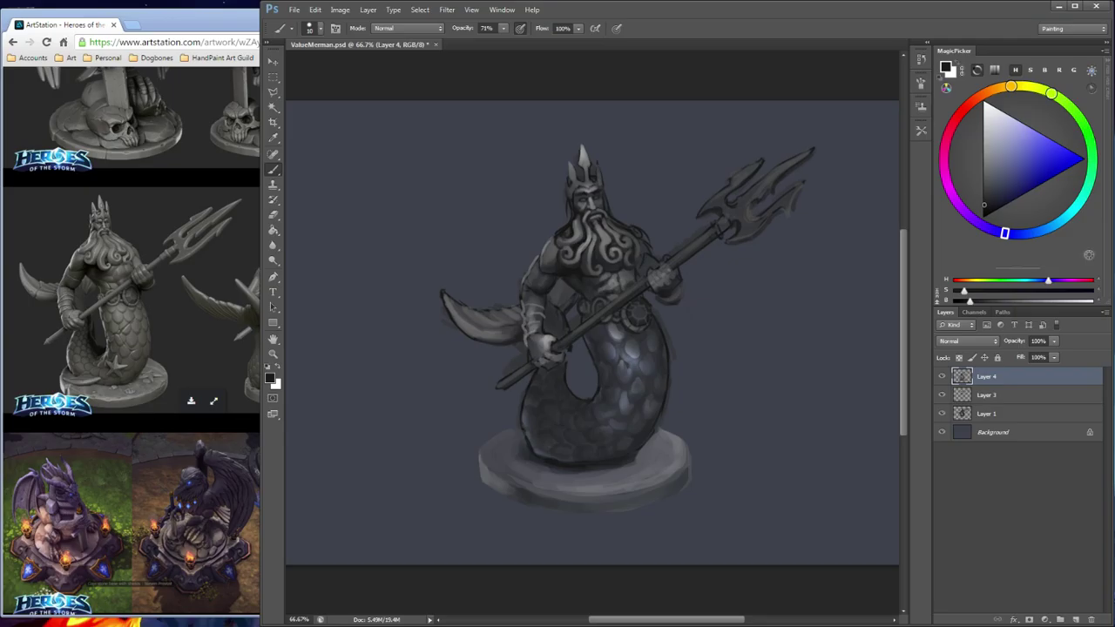
mouse_move(493, 327)
left_mouse_down()
mouse_move(511, 329)
mouse_move(507, 321)
left_mouse_up()
left_click_drag(496, 318, 511, 312)
left_click(582, 158, "alt")
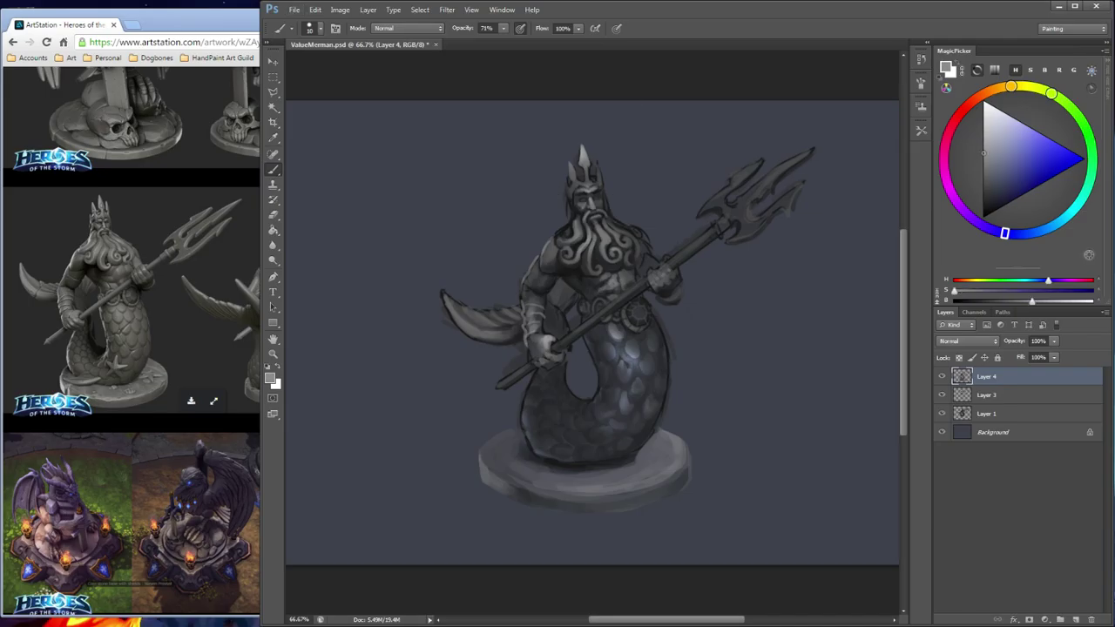
mouse_move(445, 299)
left_mouse_down()
mouse_move(474, 330)
mouse_move(503, 334)
left_mouse_up()
key("ctrl+z")
Darken the inside of the coiled tail around its opening with sampled near-black tones
left_click(576, 271, "alt")
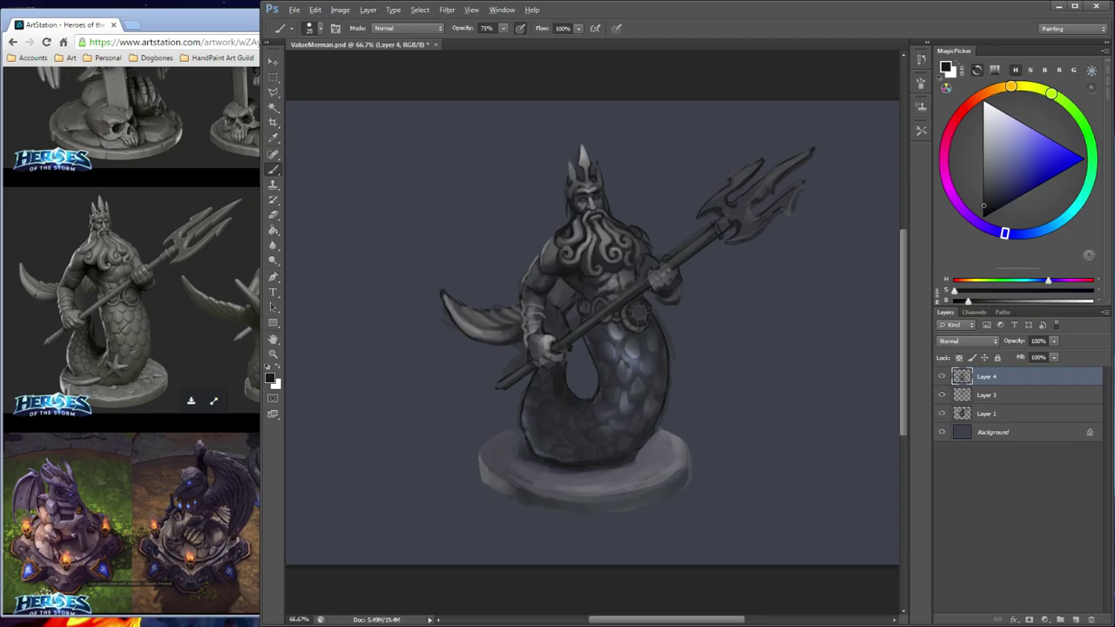
left_click(595, 393, "alt")
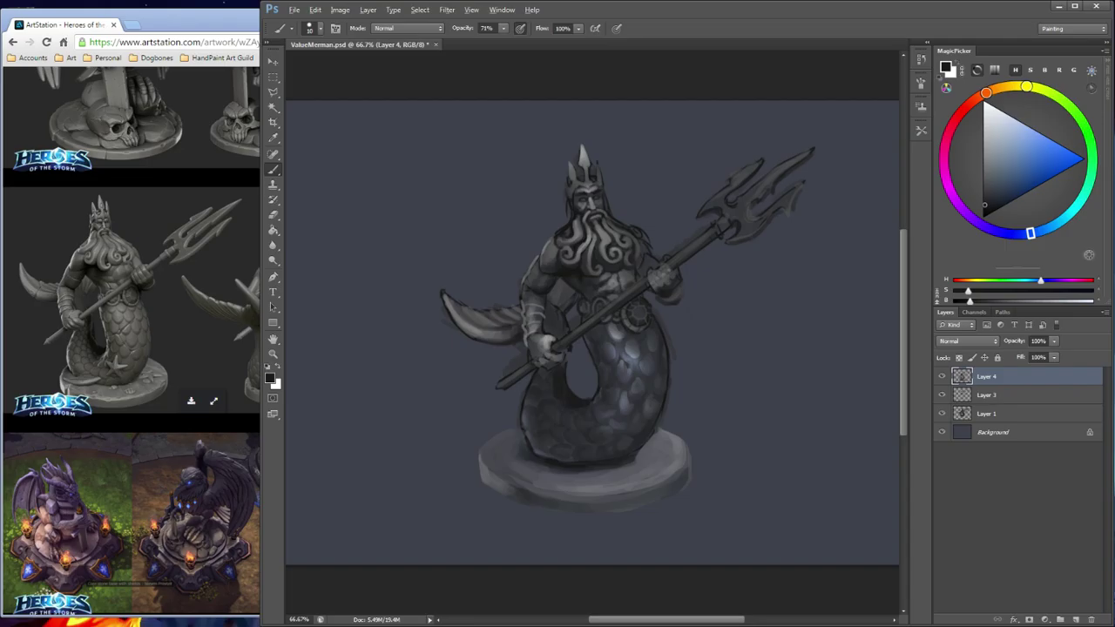
left_click(557, 418, "alt")
left_click(567, 227, "alt")
Touch up the centre of the tail fin with a mid grey sampled from it
left_click(483, 322, "alt")
left_click(486, 320, "alt")
left_click_drag(489, 321, 490, 323)
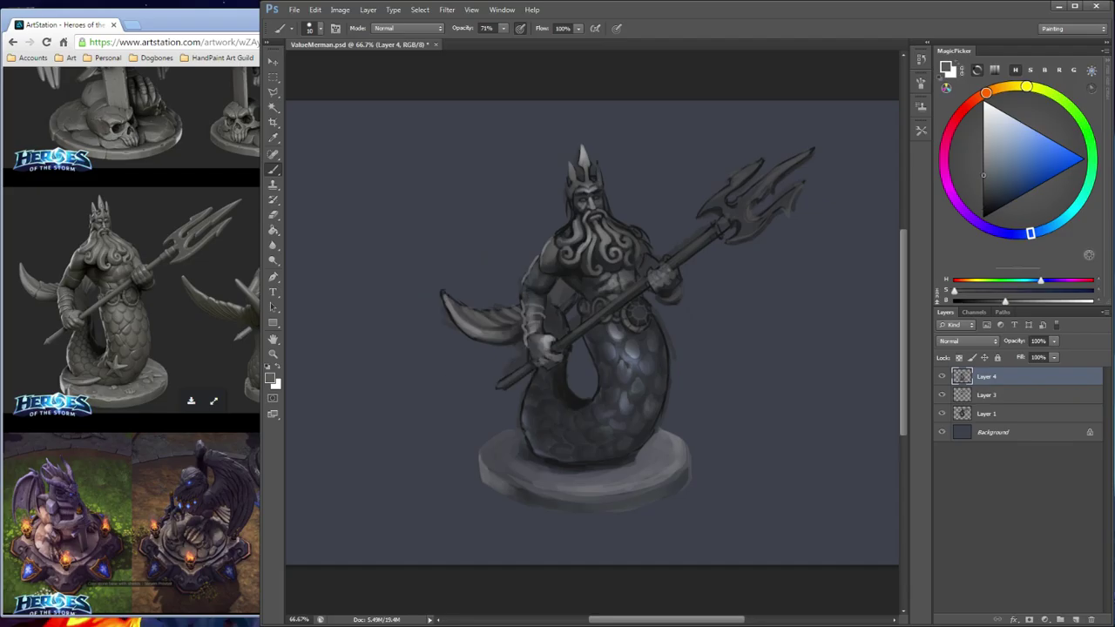
mouse_move(569, 287)
left_mouse_down()
mouse_move(560, 308)
mouse_move(558, 276)
mouse_move(548, 283)
mouse_move(562, 292)
left_mouse_up()
key("ctrl+alt+z")
key("ctrl+alt+z")
key("ctrl+alt+z")
Paint the form between the lower arm and the torso with sampled dark and mid greys
left_click(494, 321, "alt")
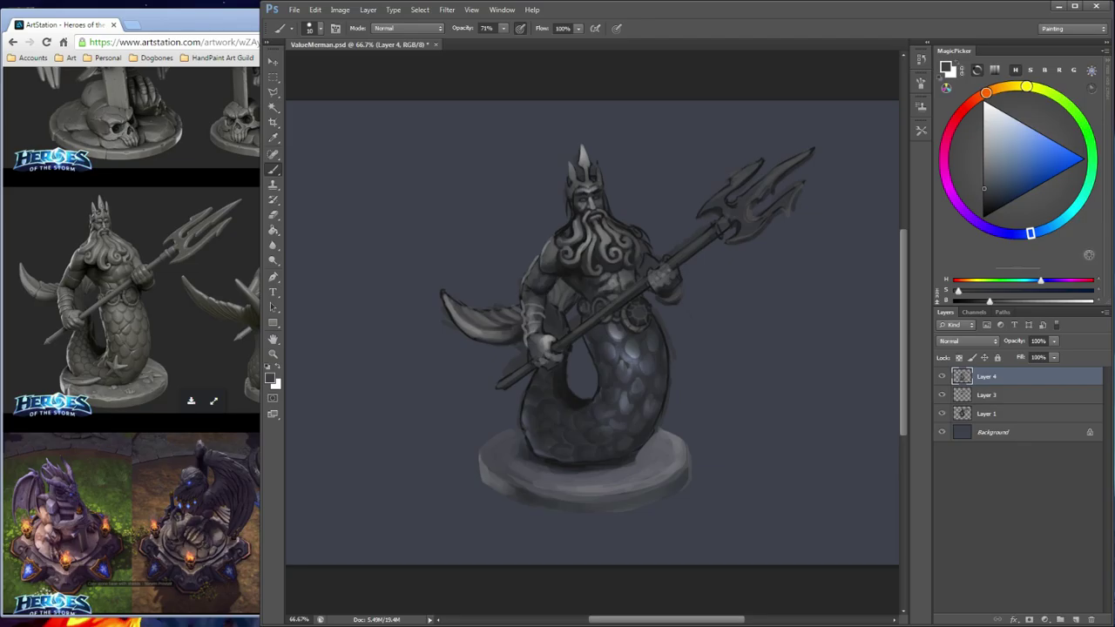
left_click(553, 309, "alt")
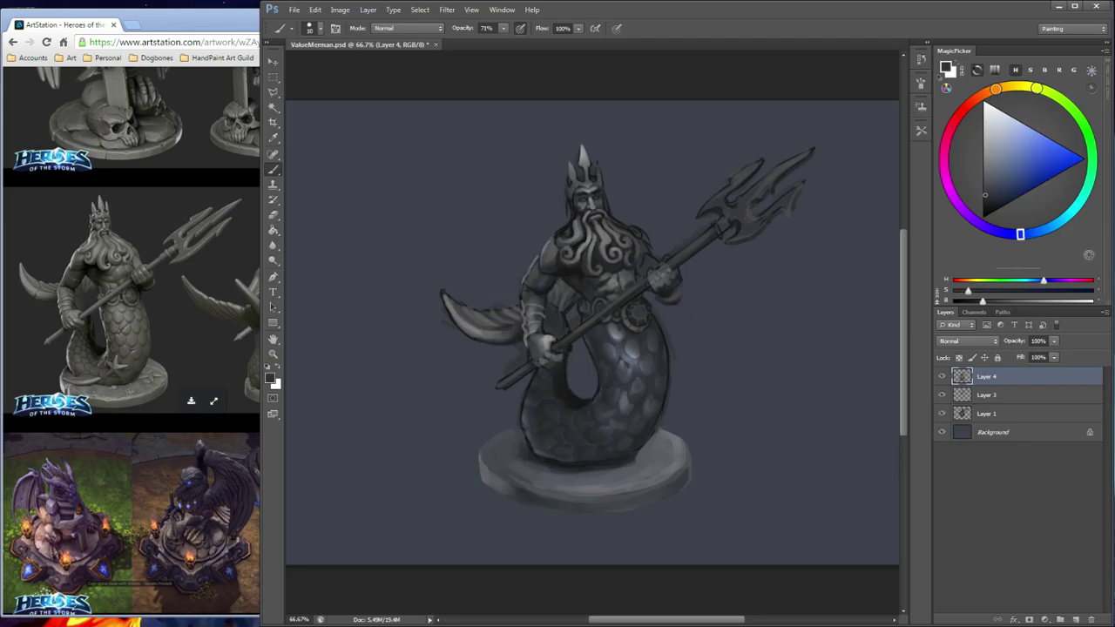
left_click(563, 319, "alt")
left_click(666, 277, "alt")
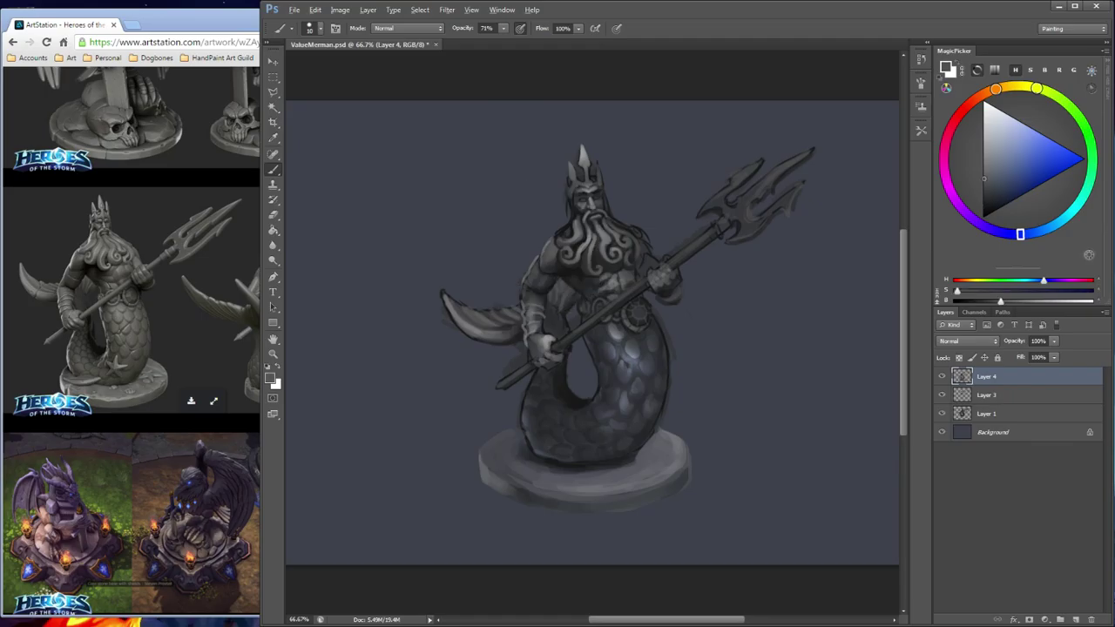
Refine the lower hand gripping the trident with a sampled light grey and picked darker greys
left_click(546, 343, "alt")
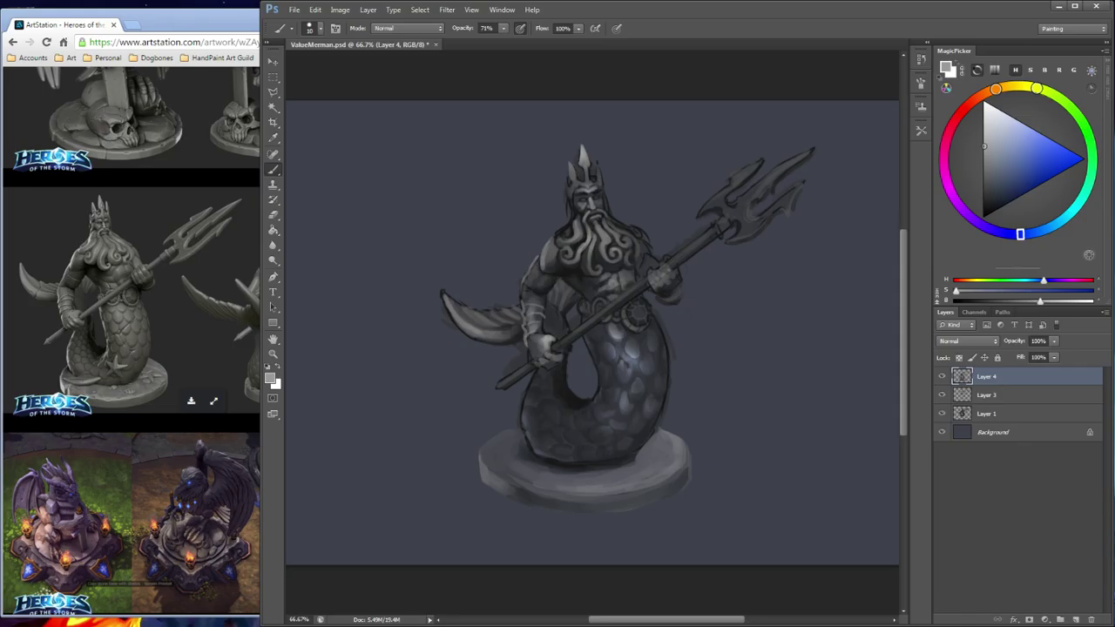
left_click(985, 198)
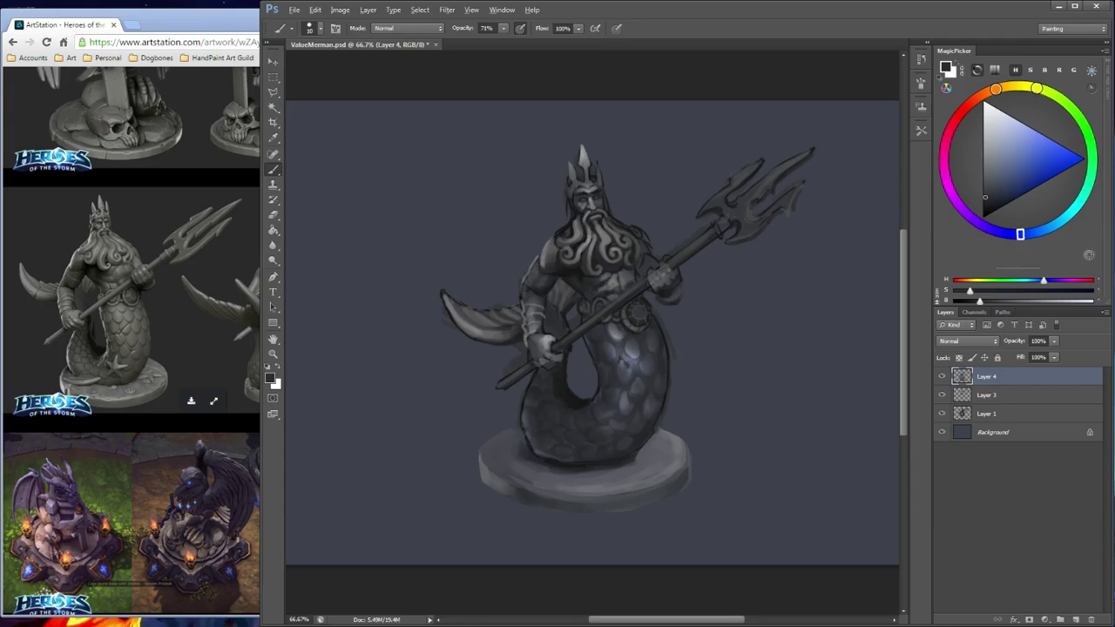
left_click(983, 177)
left_click(984, 163)
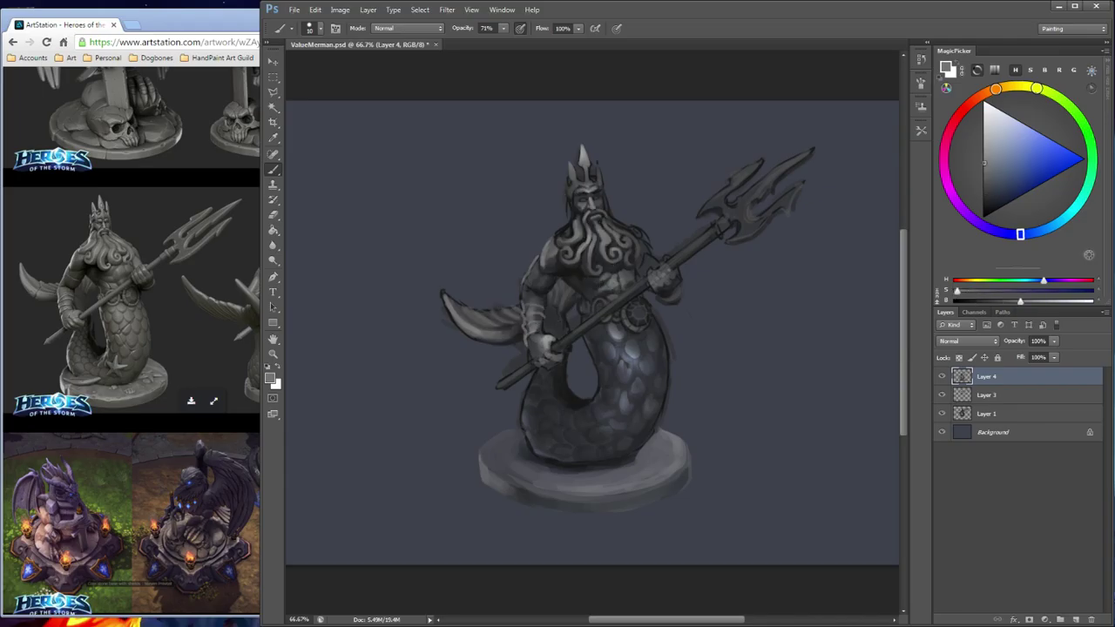
left_click(983, 177)
Paint a hair strand flowing from beside the beard onto the lit shoulder, using sampled dark and mid greys
left_click(554, 240, "alt")
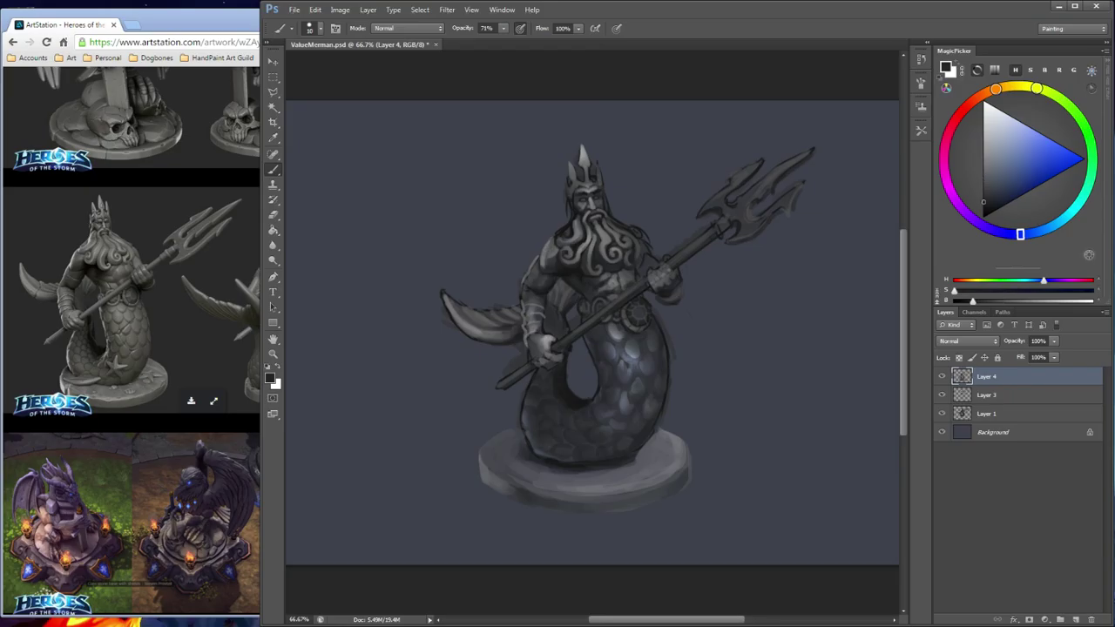
left_click(557, 251, "alt")
left_click(591, 206, "alt")
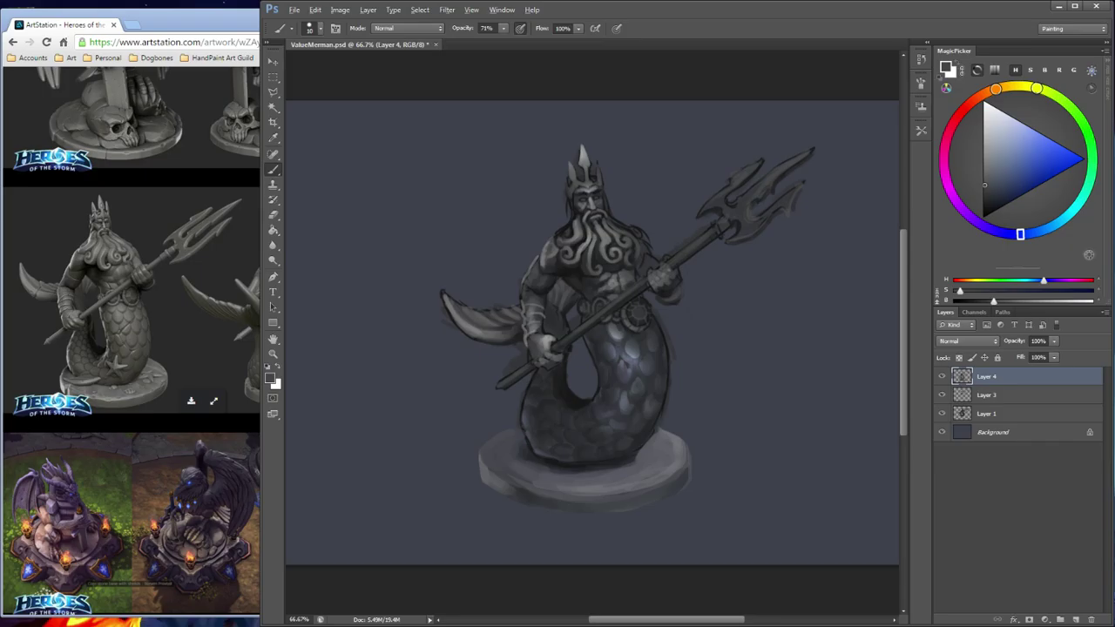
left_click(575, 230, "alt")
left_click_drag(563, 232, 569, 217)
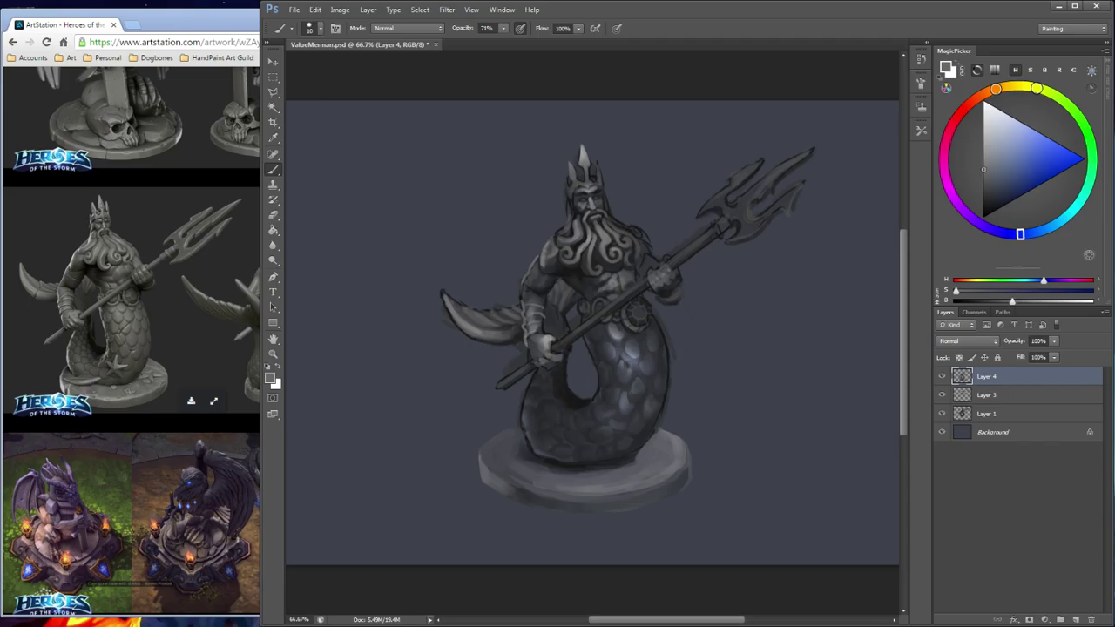
Refine the hair strands falling over the shoulder beside the beard with a smaller brush, using sampled dark and light greys
left_click_drag(641, 232, 647, 242)
left_click(655, 261, "alt")
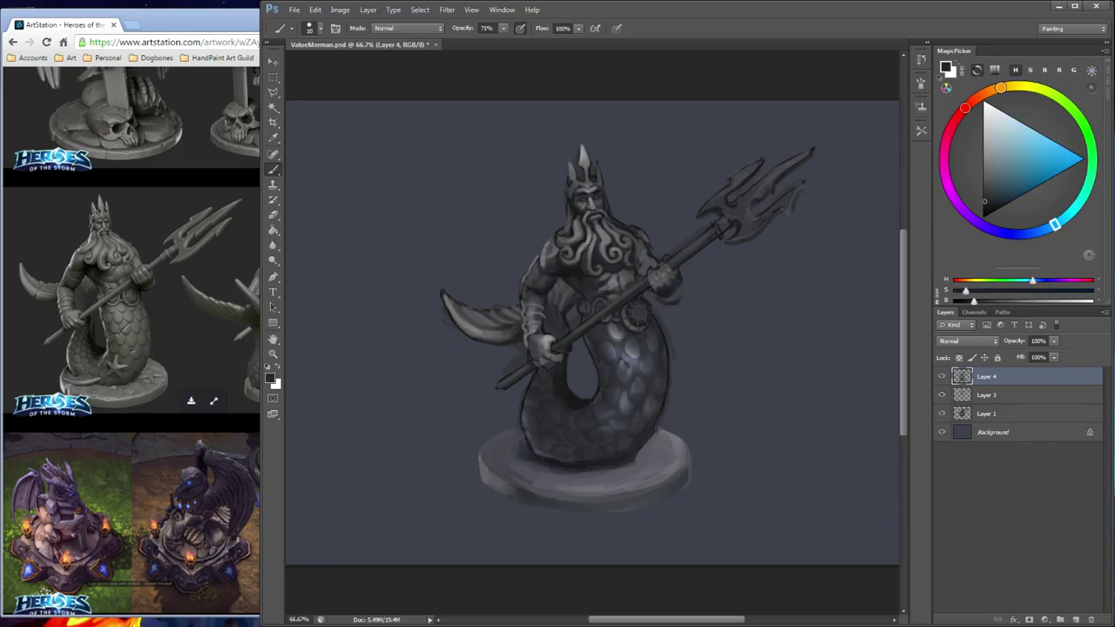
key("bracketleft")
left_click(632, 236, "alt")
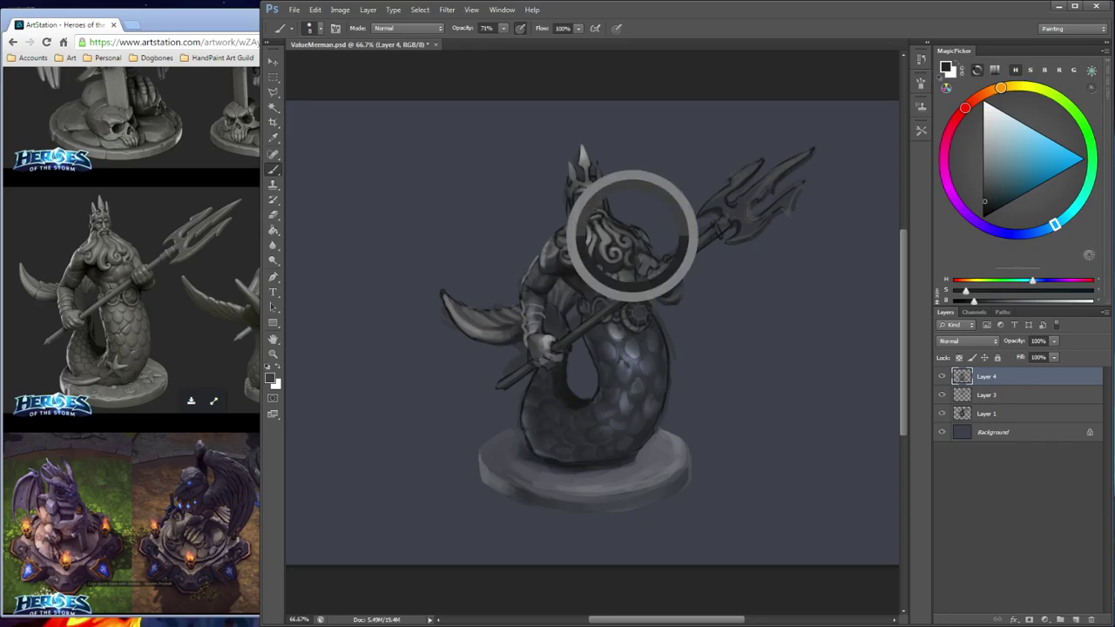
left_click(606, 240, "alt")
left_click_drag(638, 243, 639, 258)
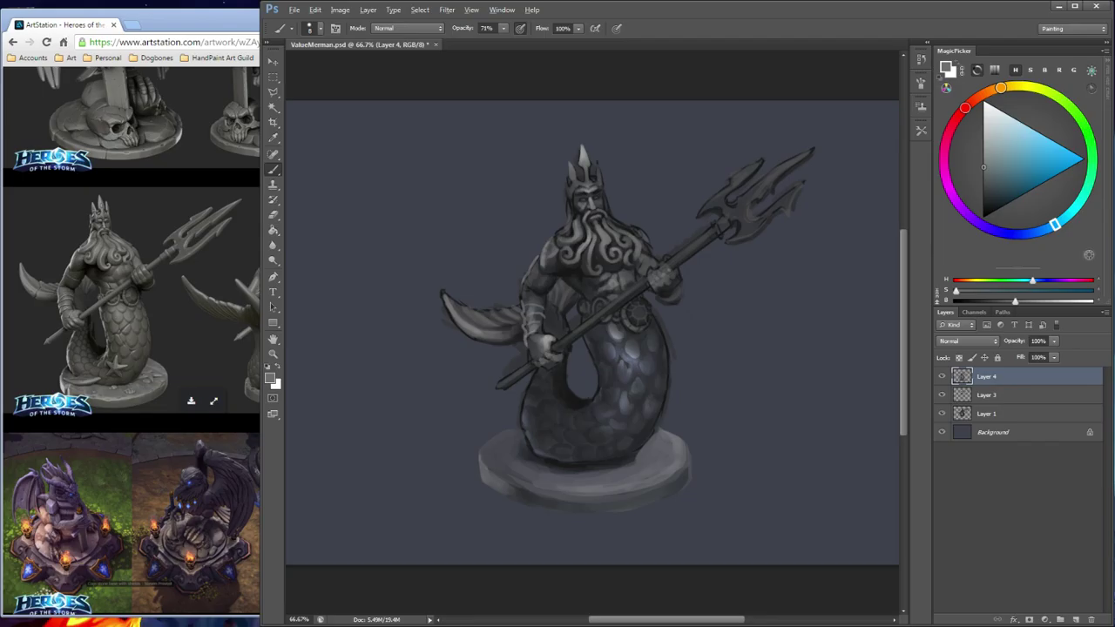
key("e")
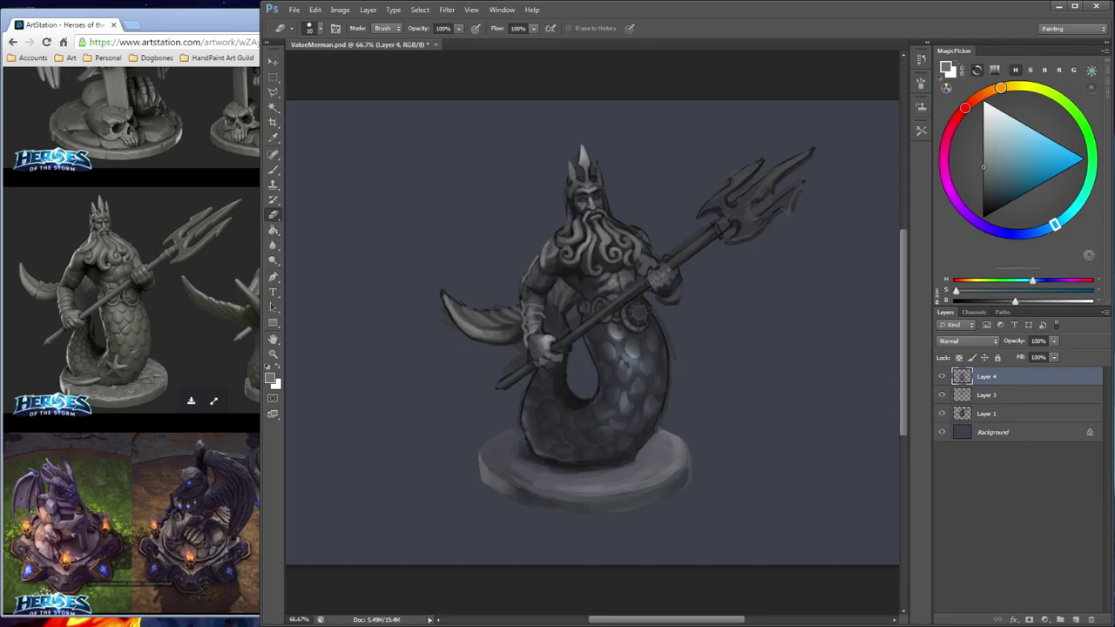
key("b")
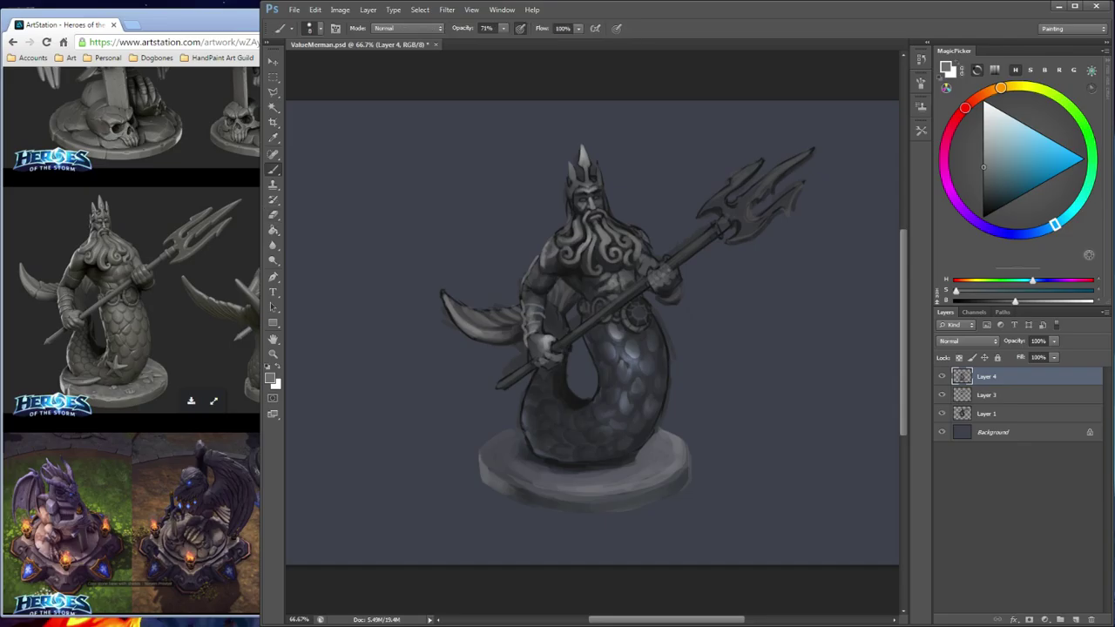
left_click(642, 236, "alt")
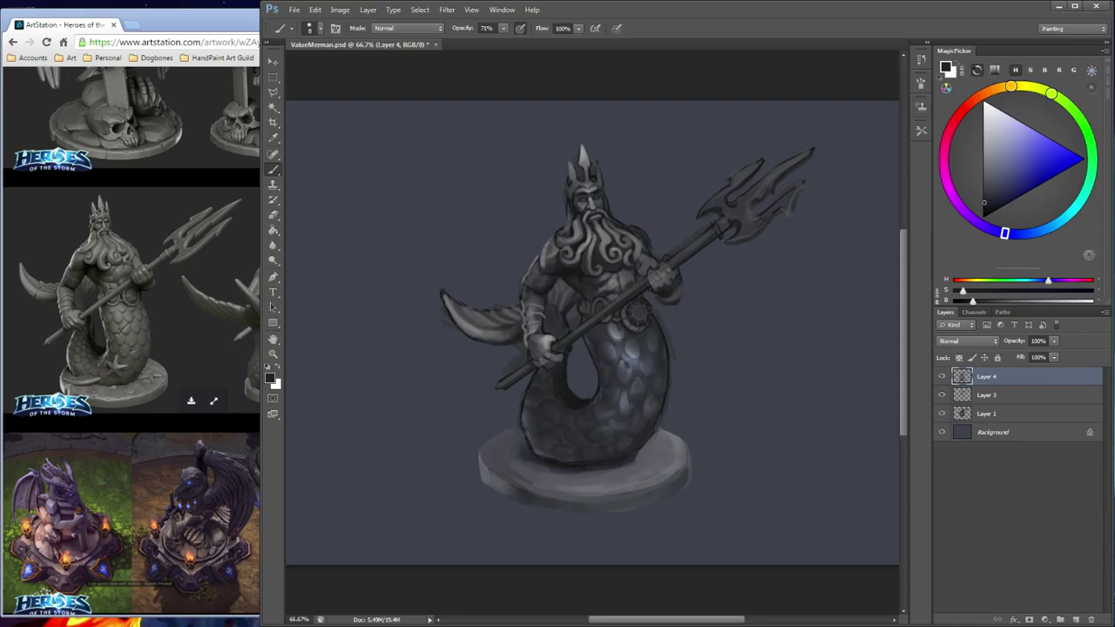
Define the scale edges on the upper front of the tail with near-black and sampled dark greys
left_click(665, 293, "alt")
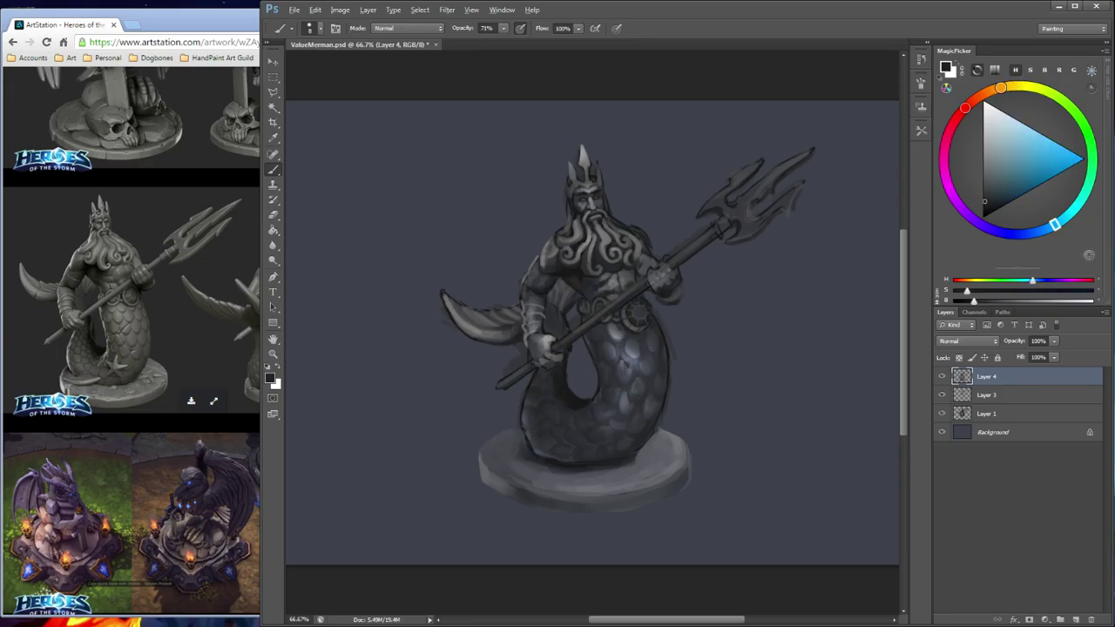
left_click(984, 206)
left_click_drag(646, 345, 658, 352)
left_click(570, 340, "alt")
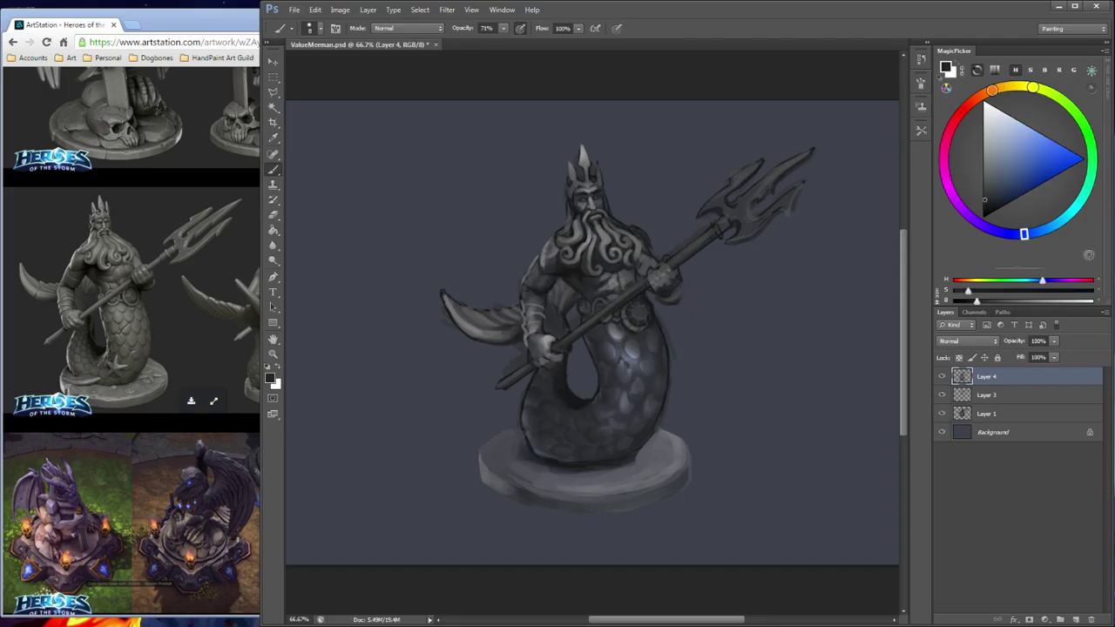
mouse_move(618, 351)
left_mouse_down()
mouse_move(615, 359)
mouse_move(636, 364)
left_mouse_up()
left_click(666, 298, "alt")
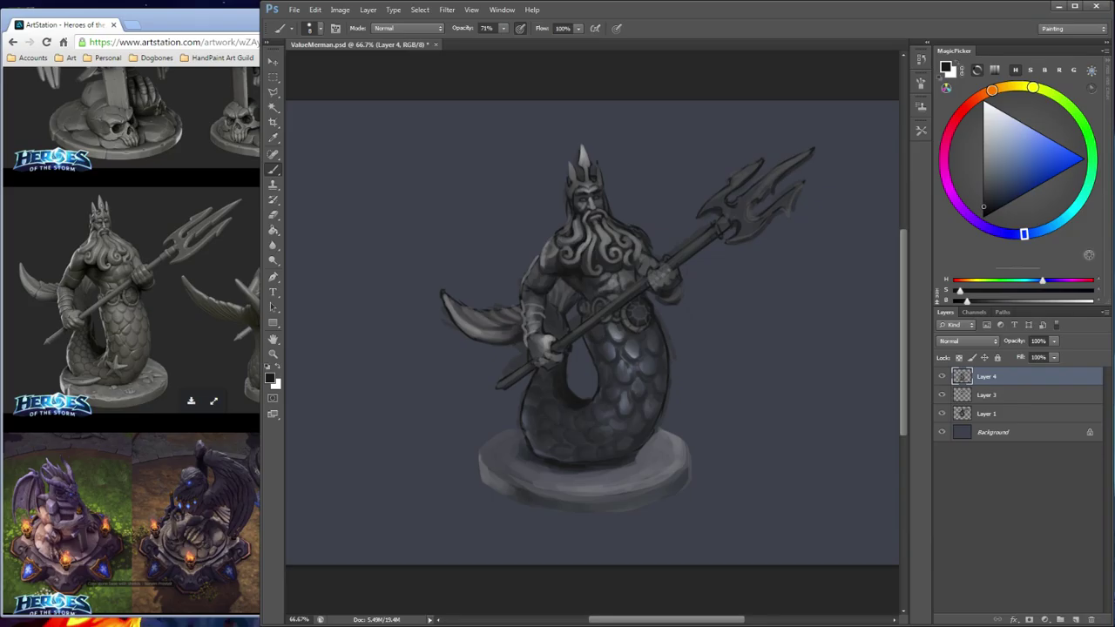
Paint light grey highlights along the outer edge of the lower tail coil and separate its scales with sampled dark greys
left_click(615, 336, "alt")
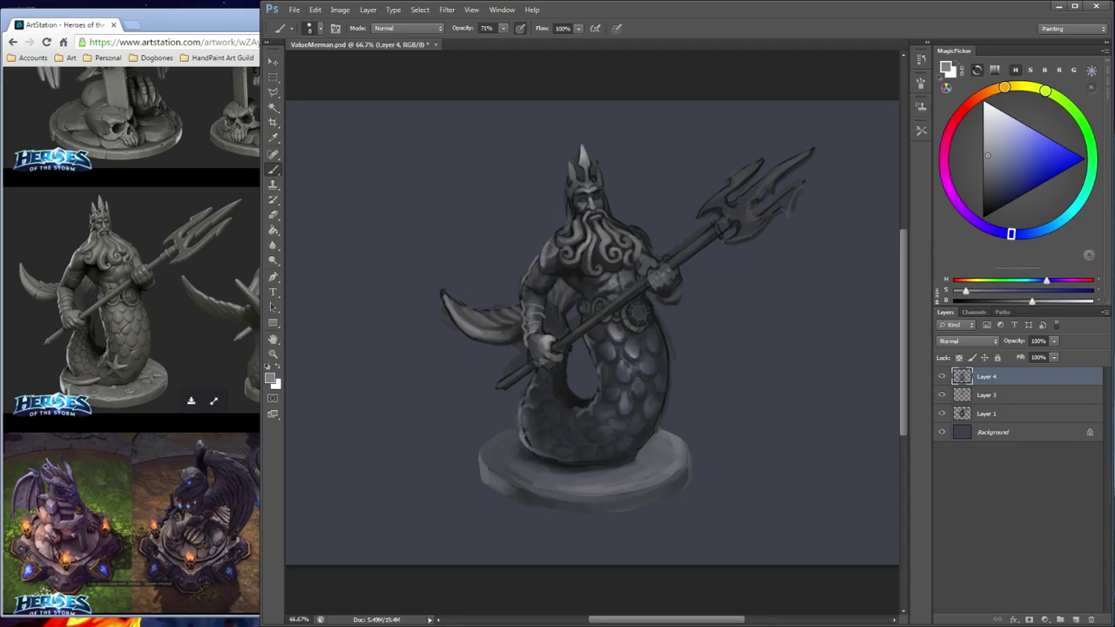
mouse_move(522, 404)
left_mouse_down()
mouse_move(521, 417)
mouse_move(524, 392)
left_mouse_up()
left_click_drag(527, 439, 533, 448)
left_click(532, 438, "alt")
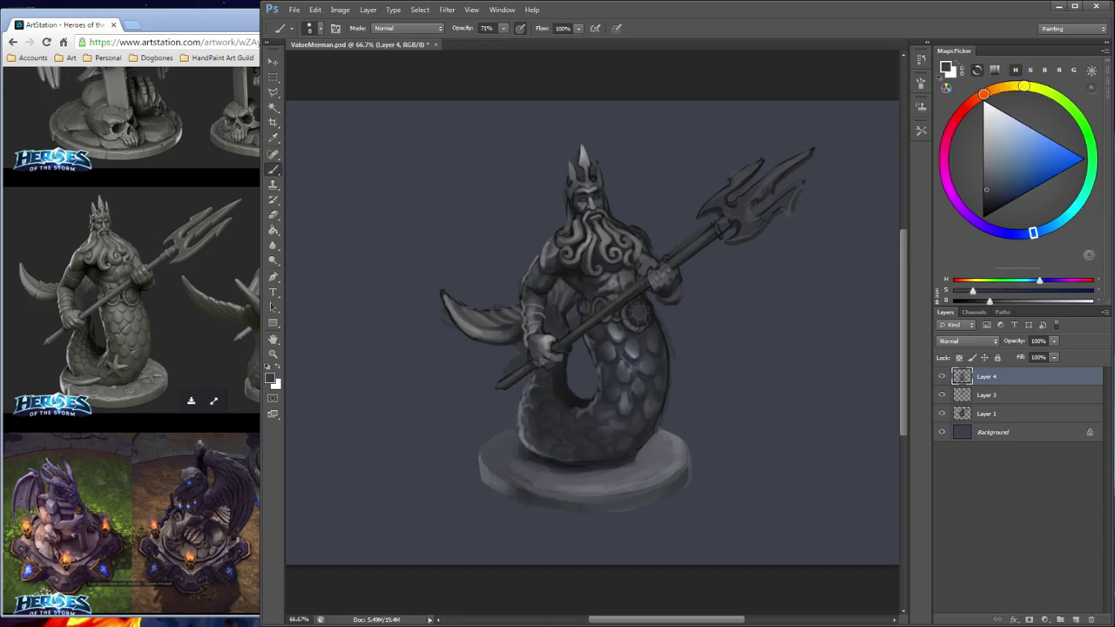
left_click(569, 396, "alt")
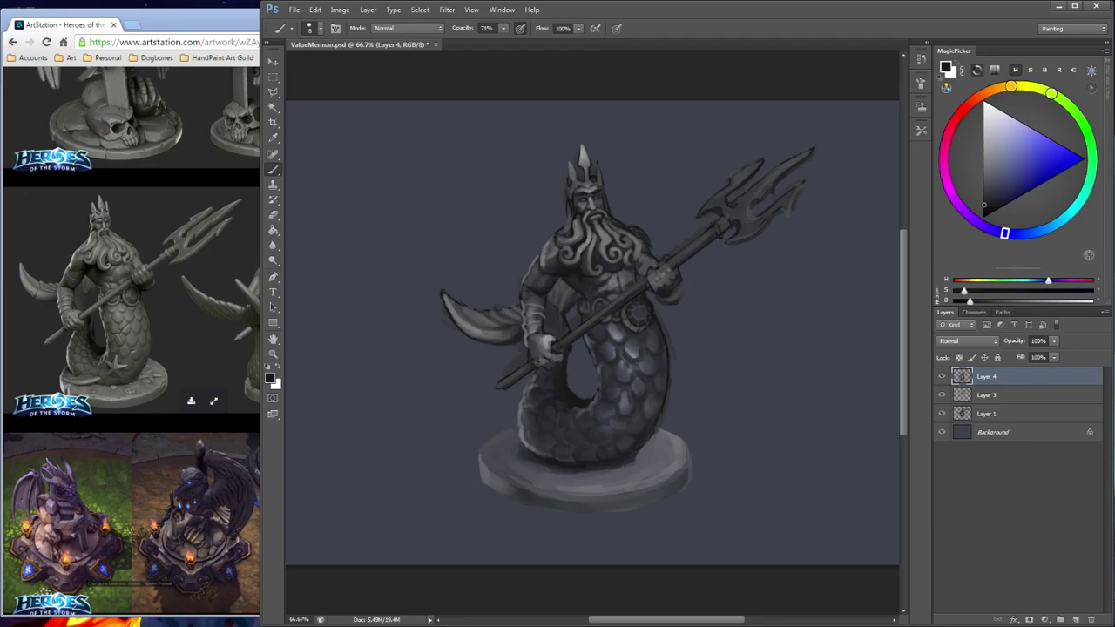
Highlight the trident's prongs, collar and butt end with a light grey sampled from the crown
left_click(599, 305, "alt")
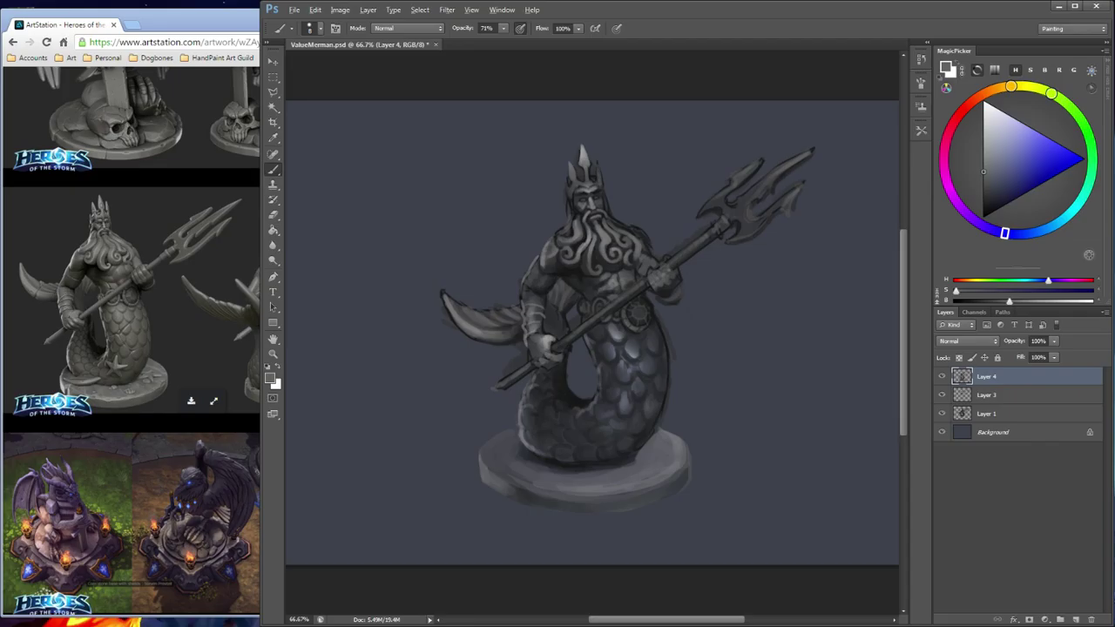
left_click(583, 160, "alt")
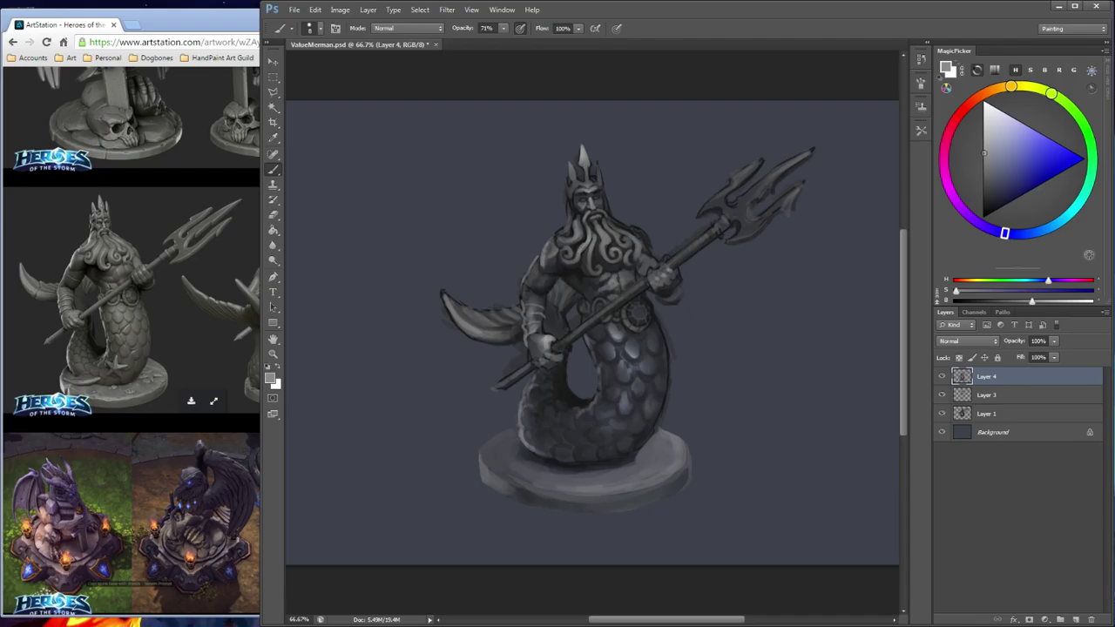
left_click_drag(752, 209, 749, 216)
left_click_drag(792, 162, 812, 149)
left_click_drag(731, 176, 754, 163)
mouse_move(790, 203)
left_mouse_down()
mouse_move(801, 188)
mouse_move(768, 210)
left_mouse_up()
left_click_drag(713, 231, 721, 222)
mouse_move(513, 373)
left_mouse_down()
mouse_move(528, 364)
mouse_move(512, 374)
left_mouse_up()
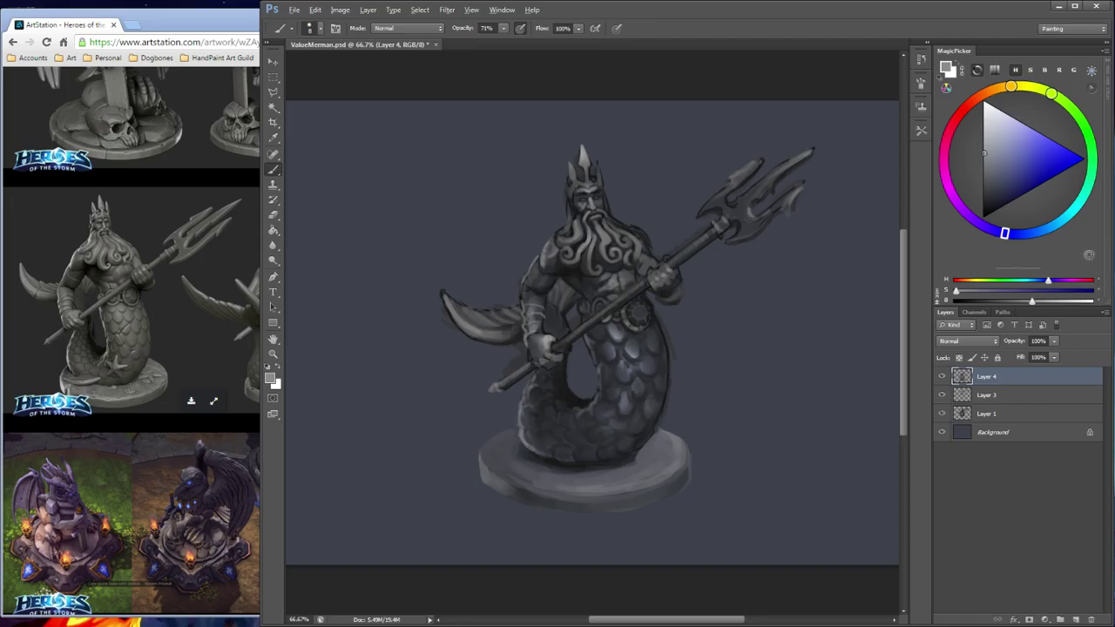
Refine the round belt medallion at the waist with dark greys sampled from it and its surroundings
left_click(633, 313, "alt")
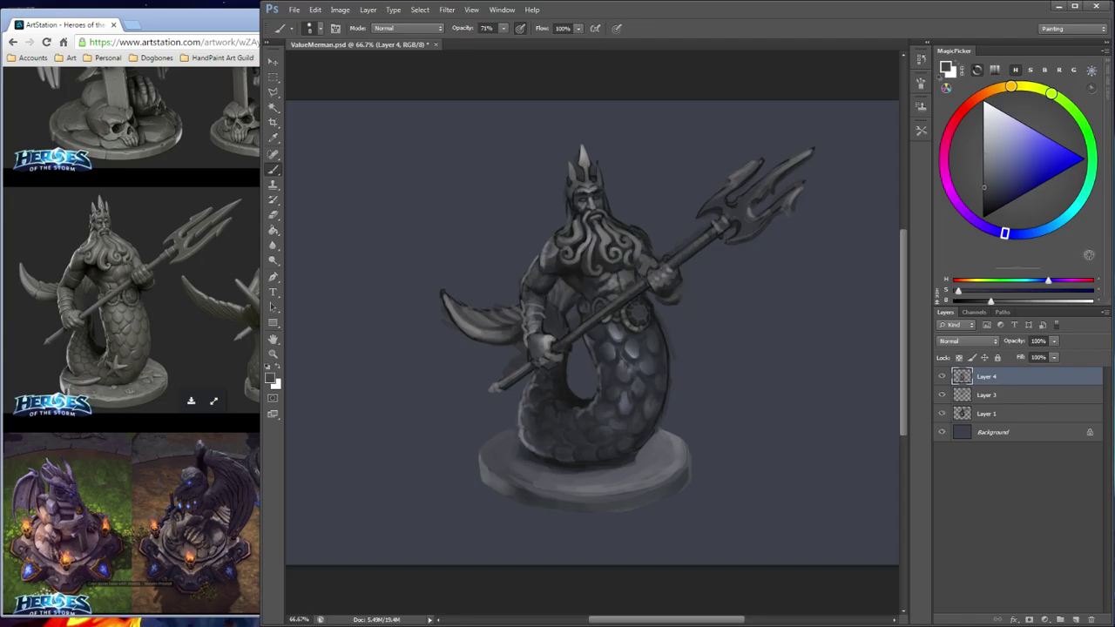
left_click(643, 302, "alt")
left_click(641, 307, "alt")
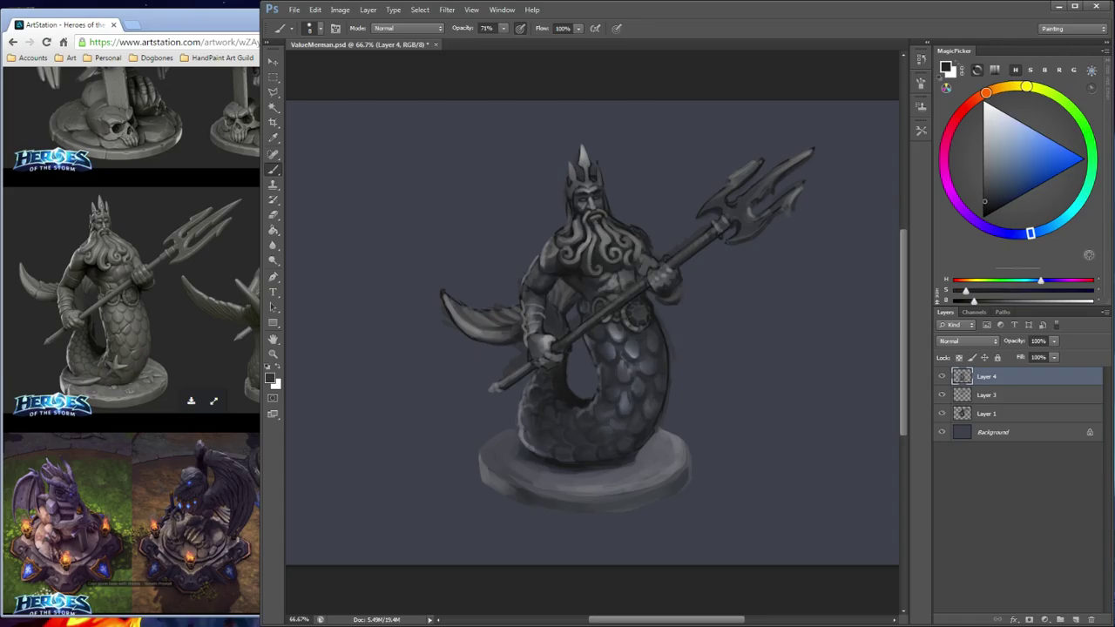
left_click(645, 317, "alt")
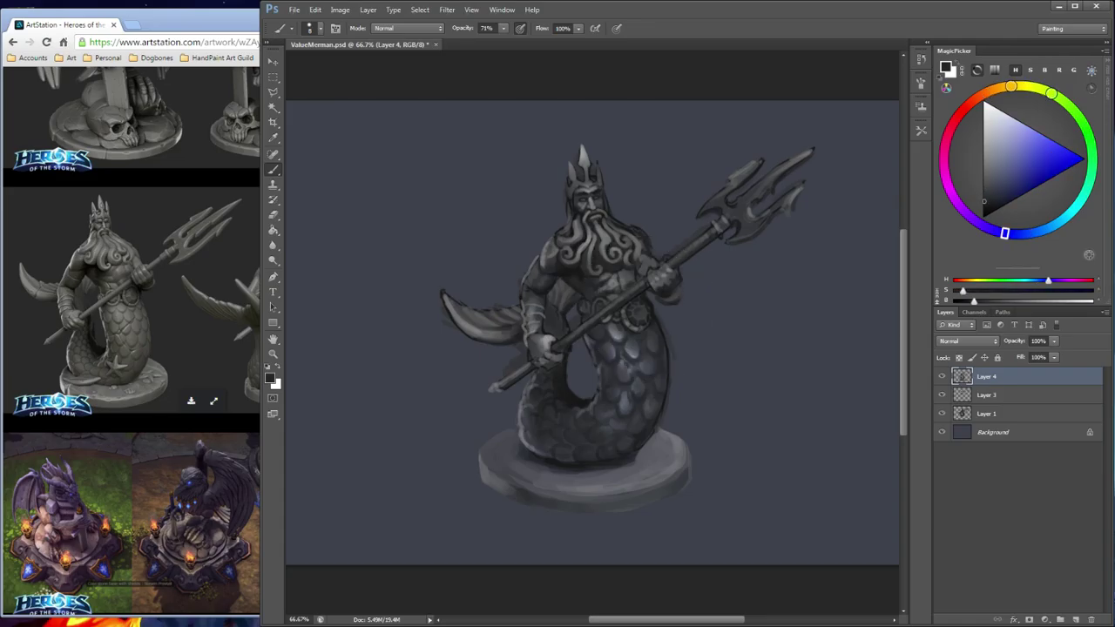
left_click(648, 317, "alt")
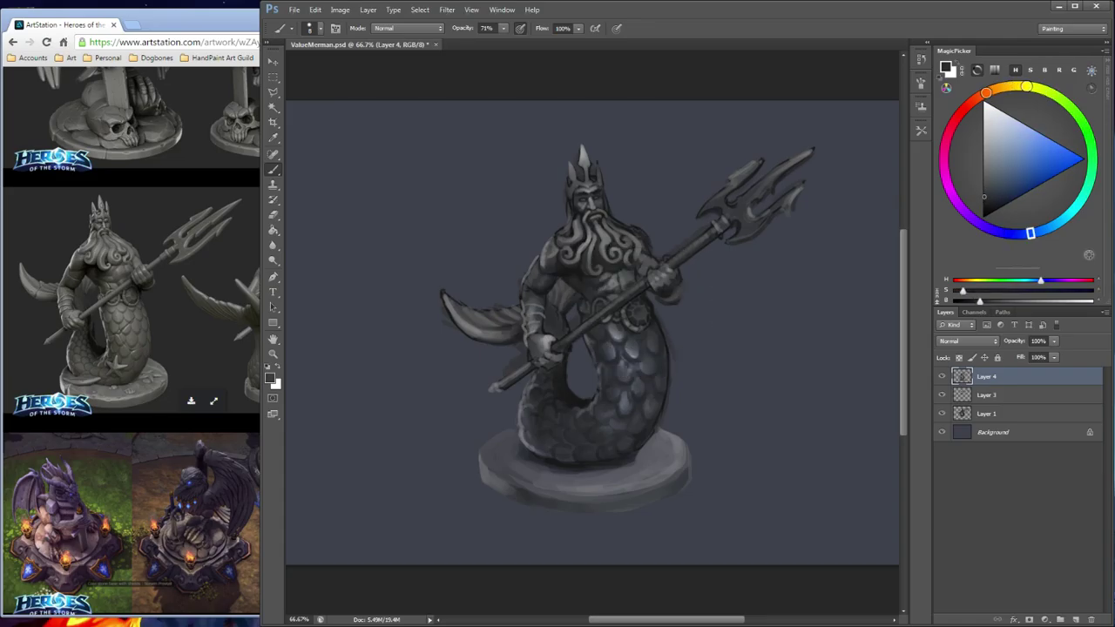